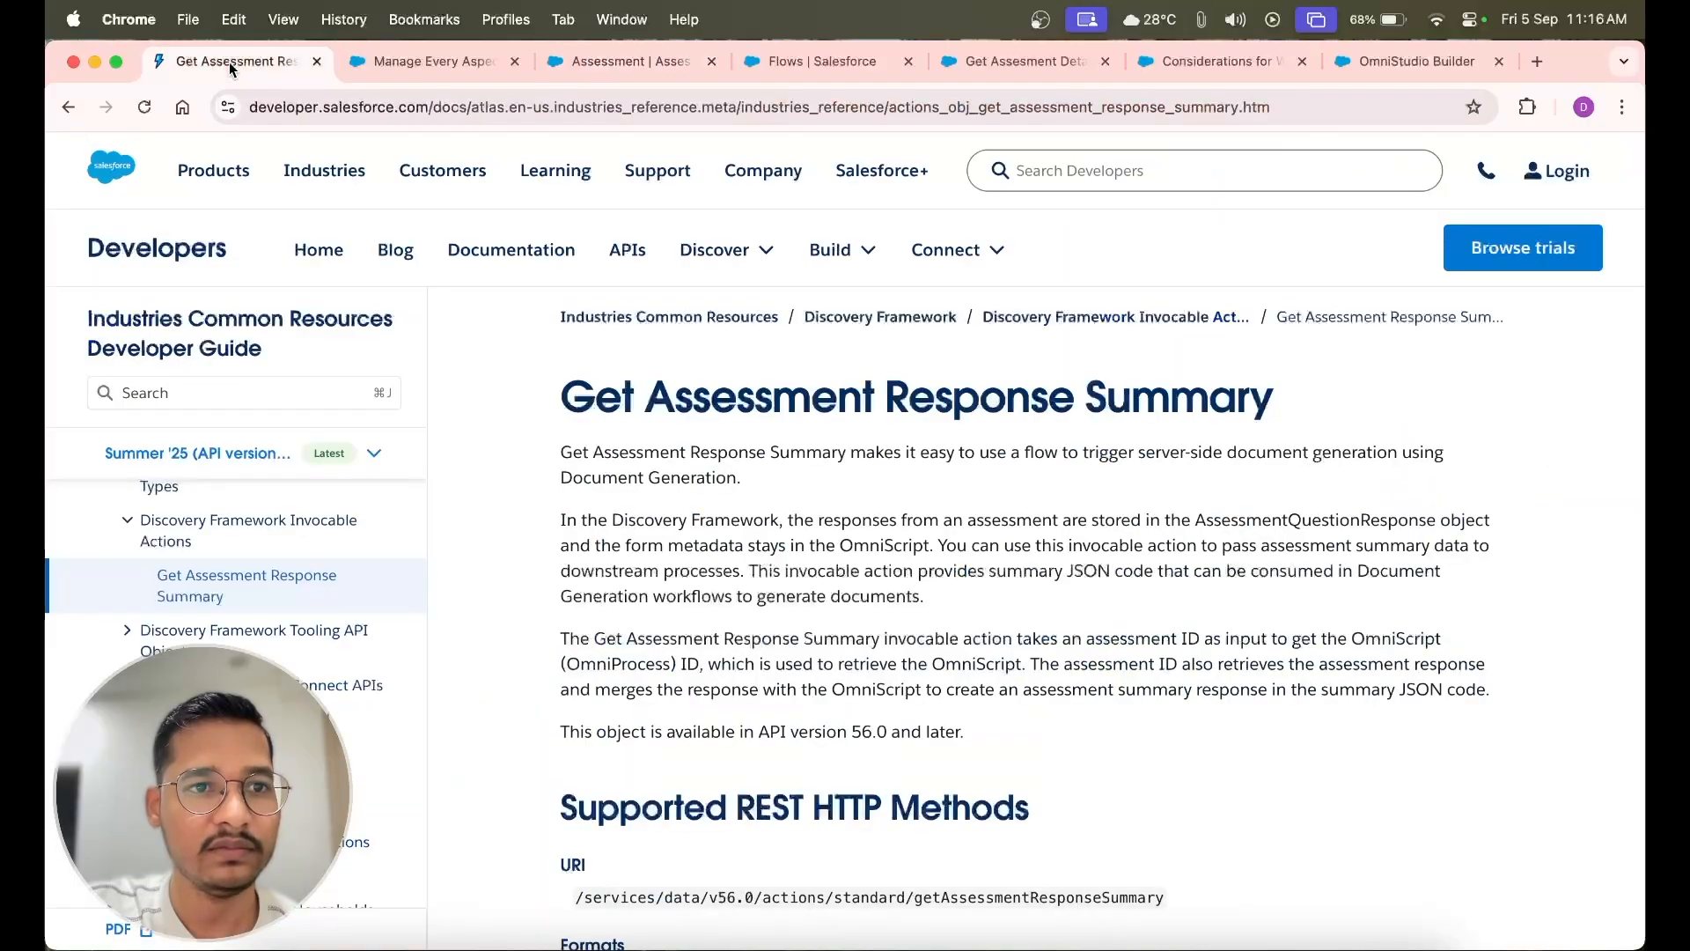
# Review the Discovery Framework data model diagram and open the assessment's full list of Assessment Question Responses
pyautogui.click(414, 61)
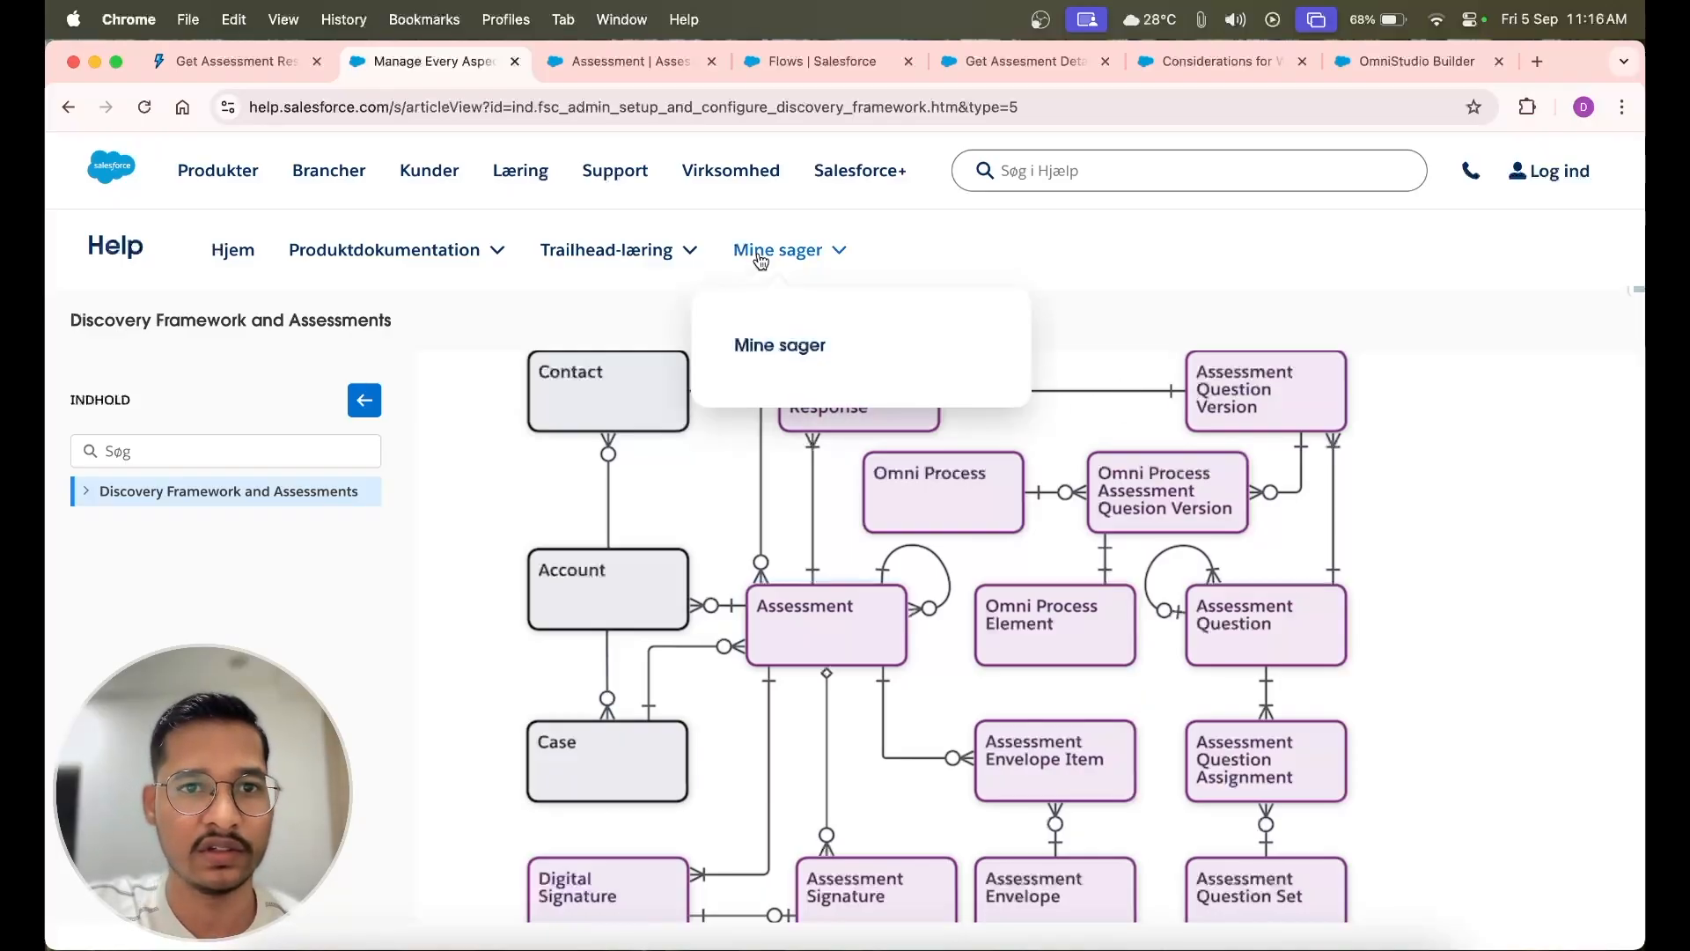
pyautogui.click(612, 62)
pyautogui.scroll(-3, 464, 660)
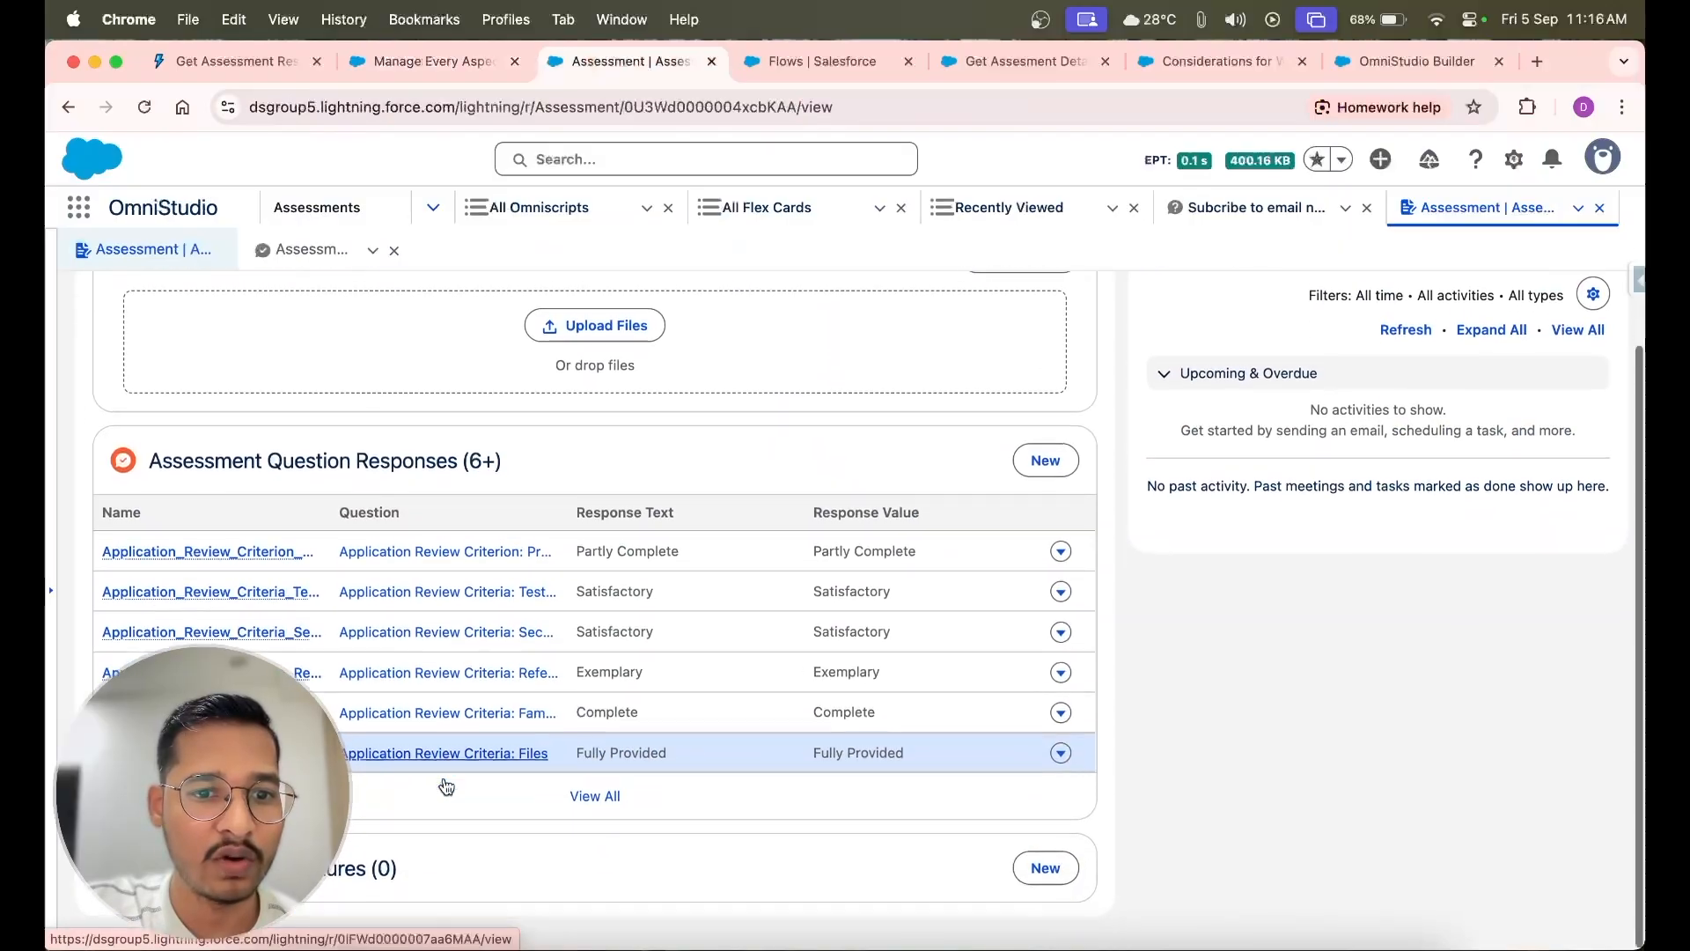
pyautogui.click(590, 811)
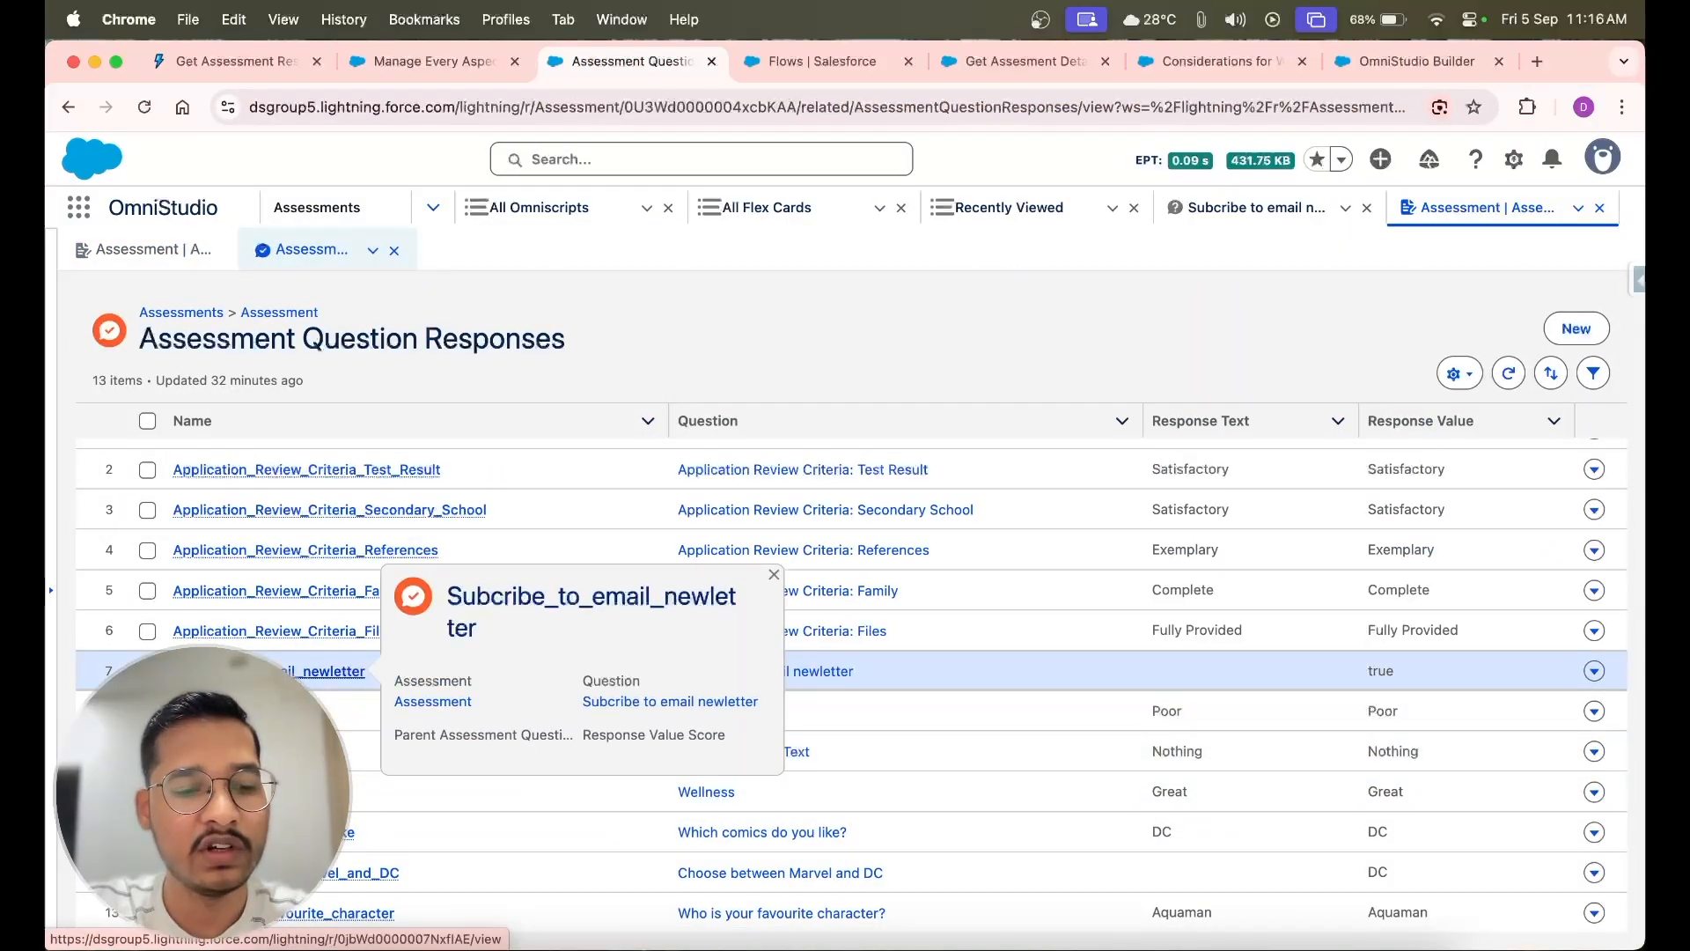
# Open the Subcribe_to_email_newletter response and trace it through its question version to the parent assessment question
pyautogui.click(348, 670)
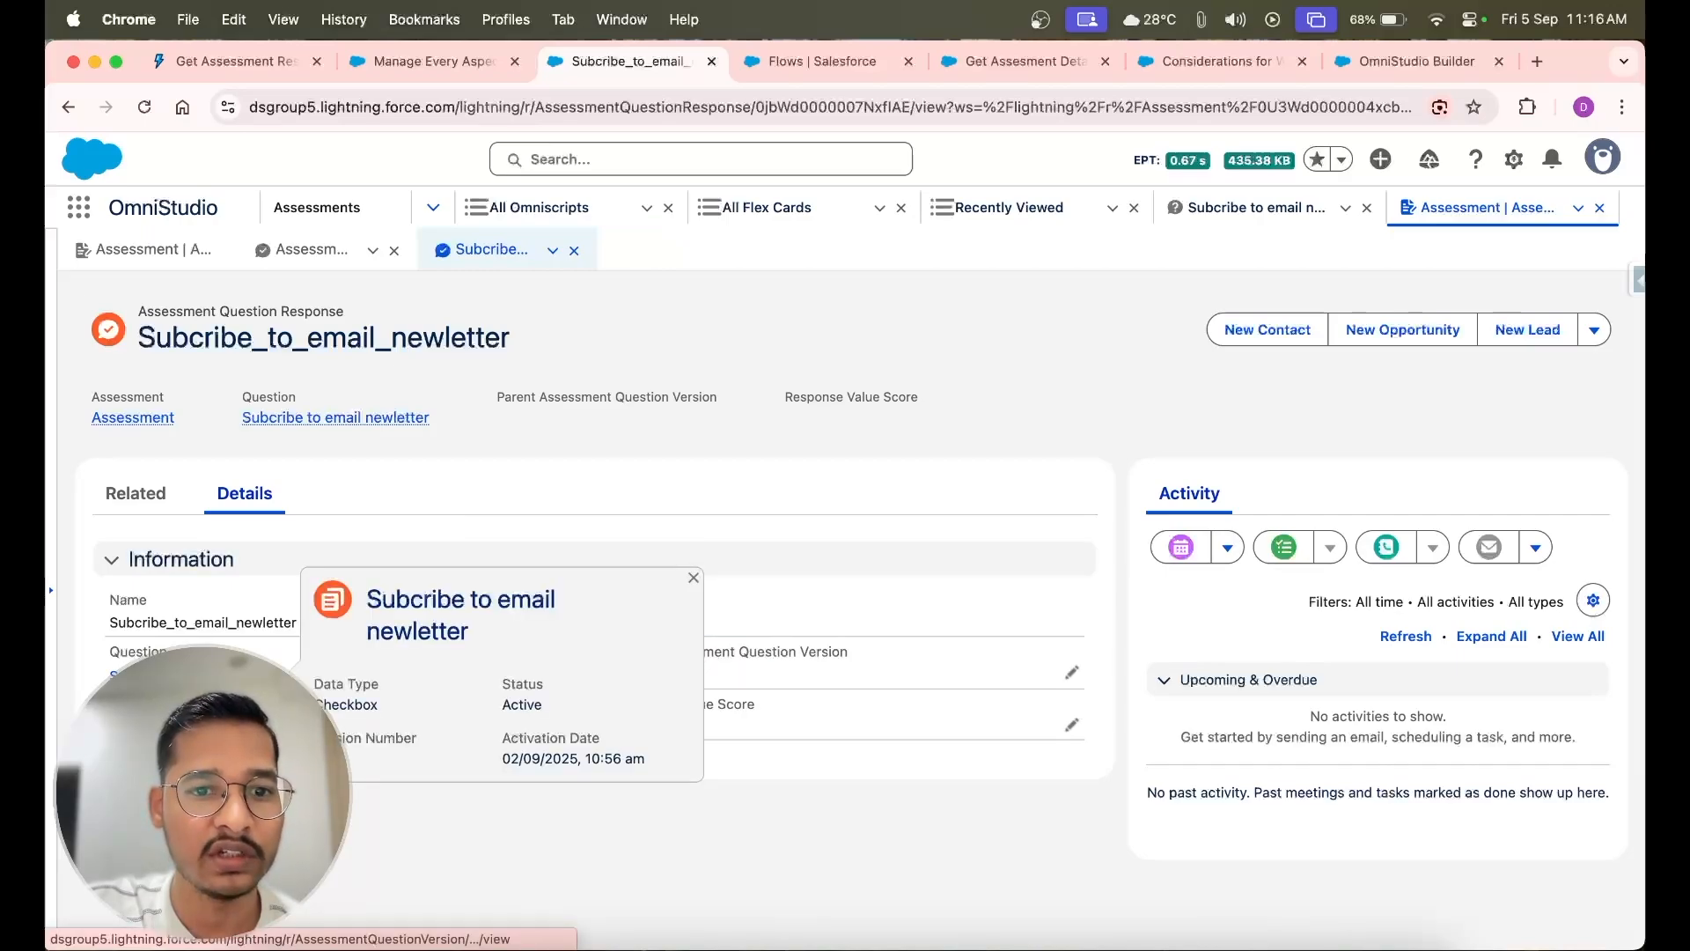
pyautogui.click(119, 674)
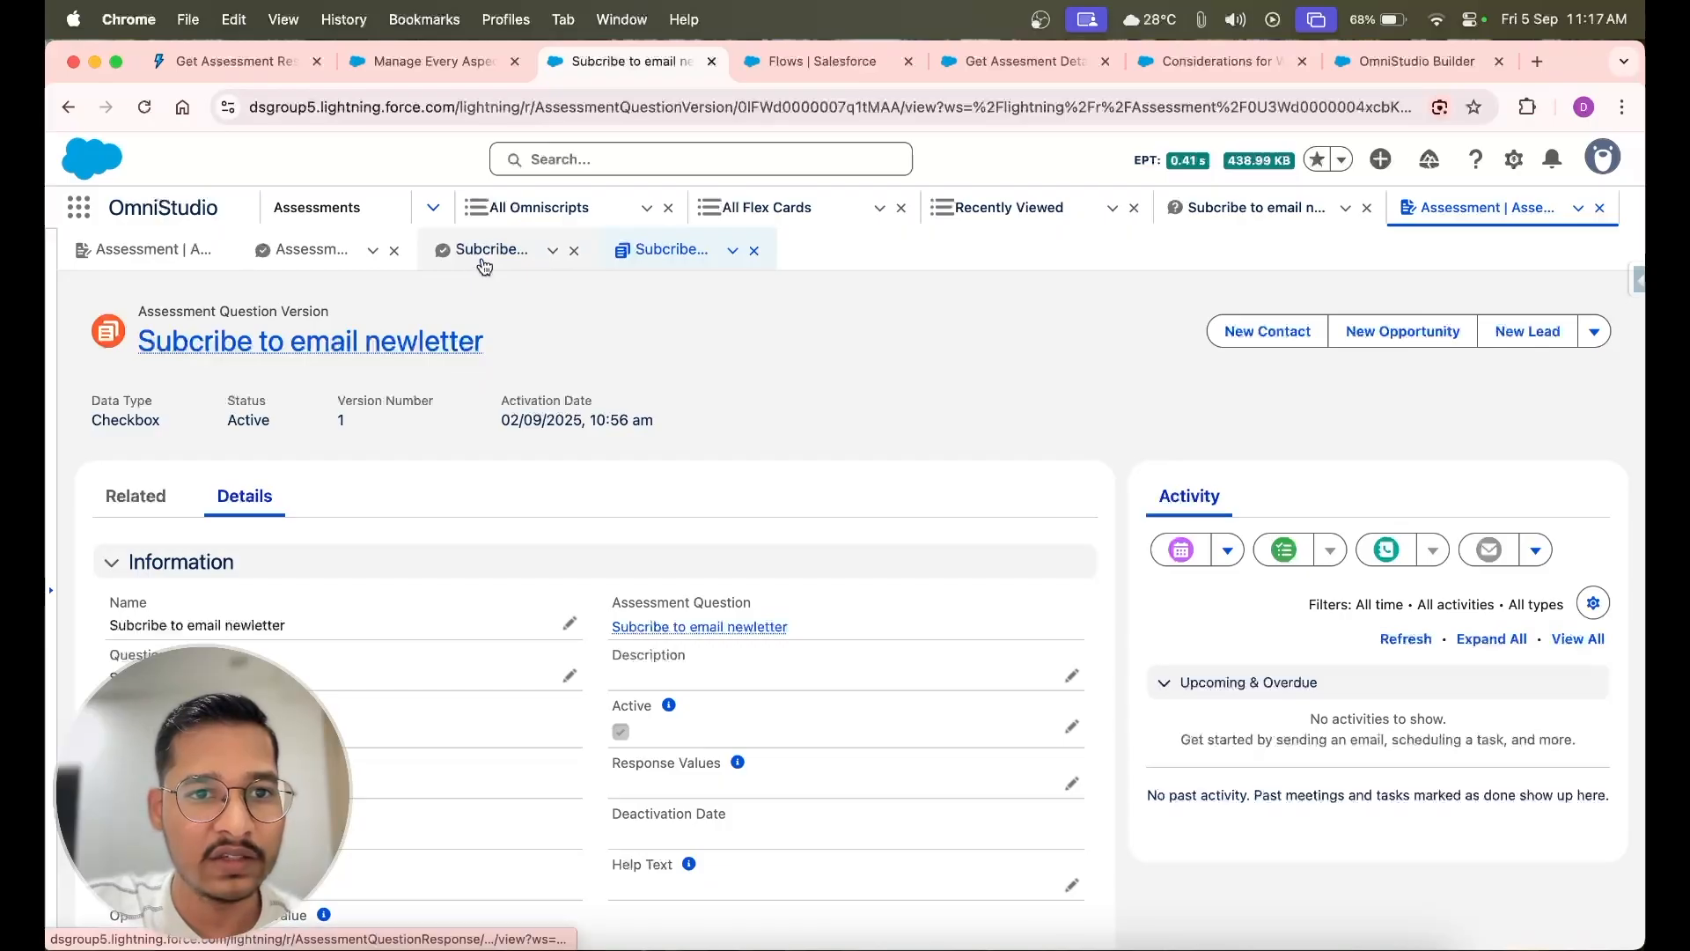
pyautogui.click(659, 627)
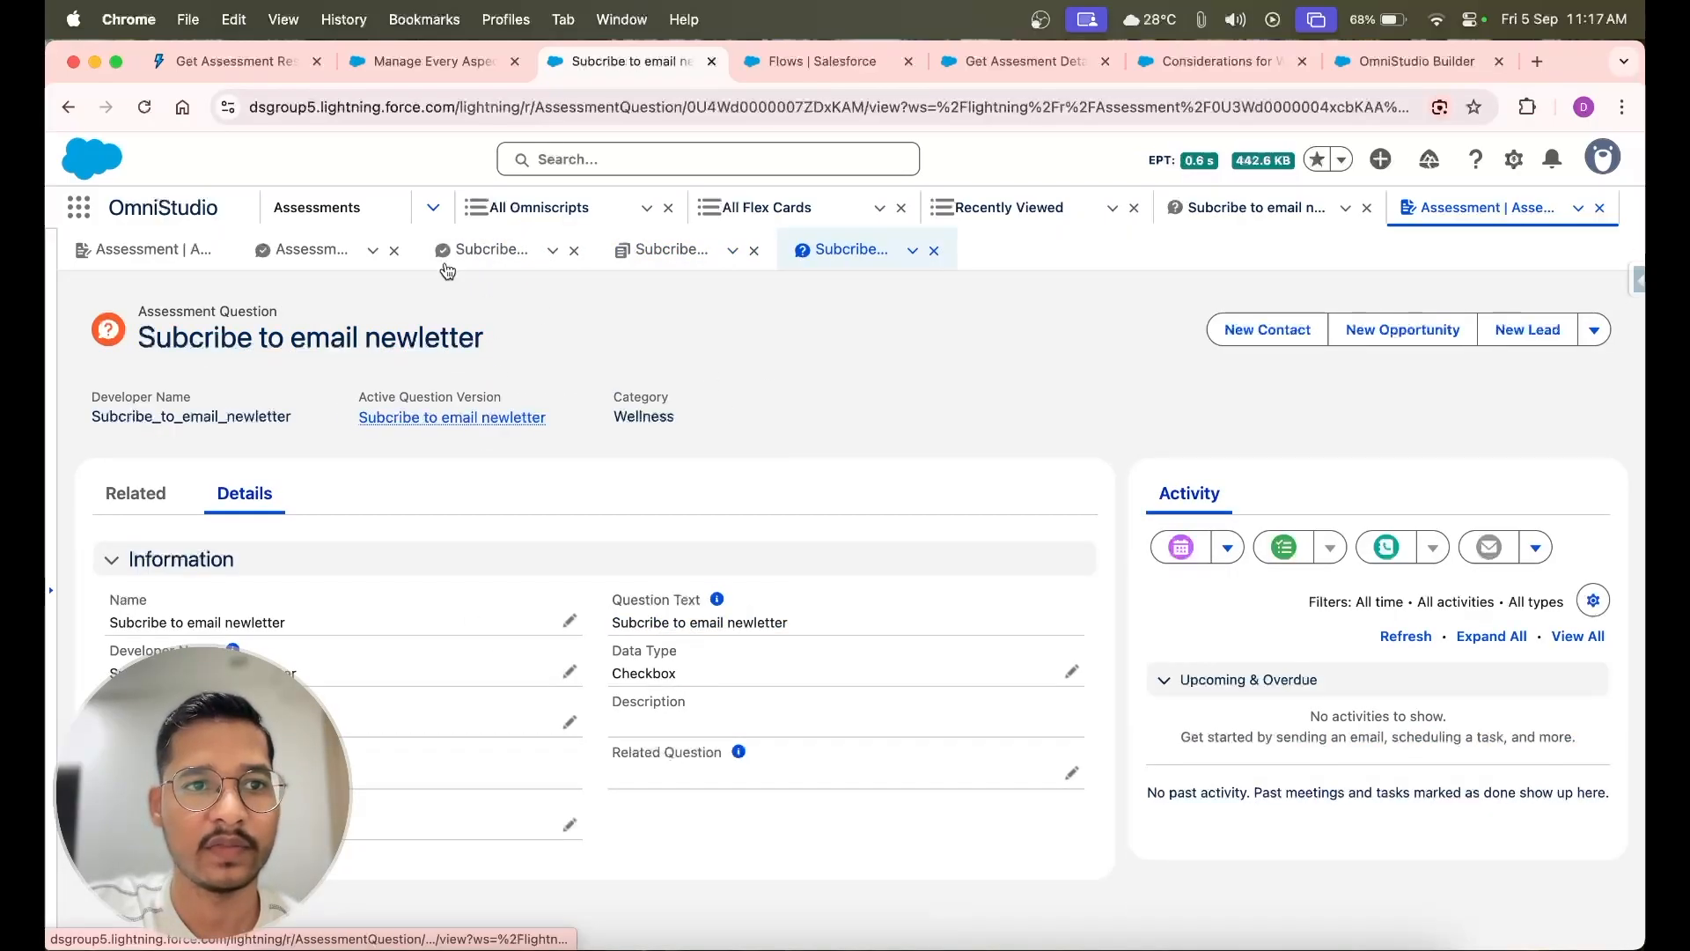
# Check the data model diagram against the assessment question's related versions and details
pyautogui.click(416, 55)
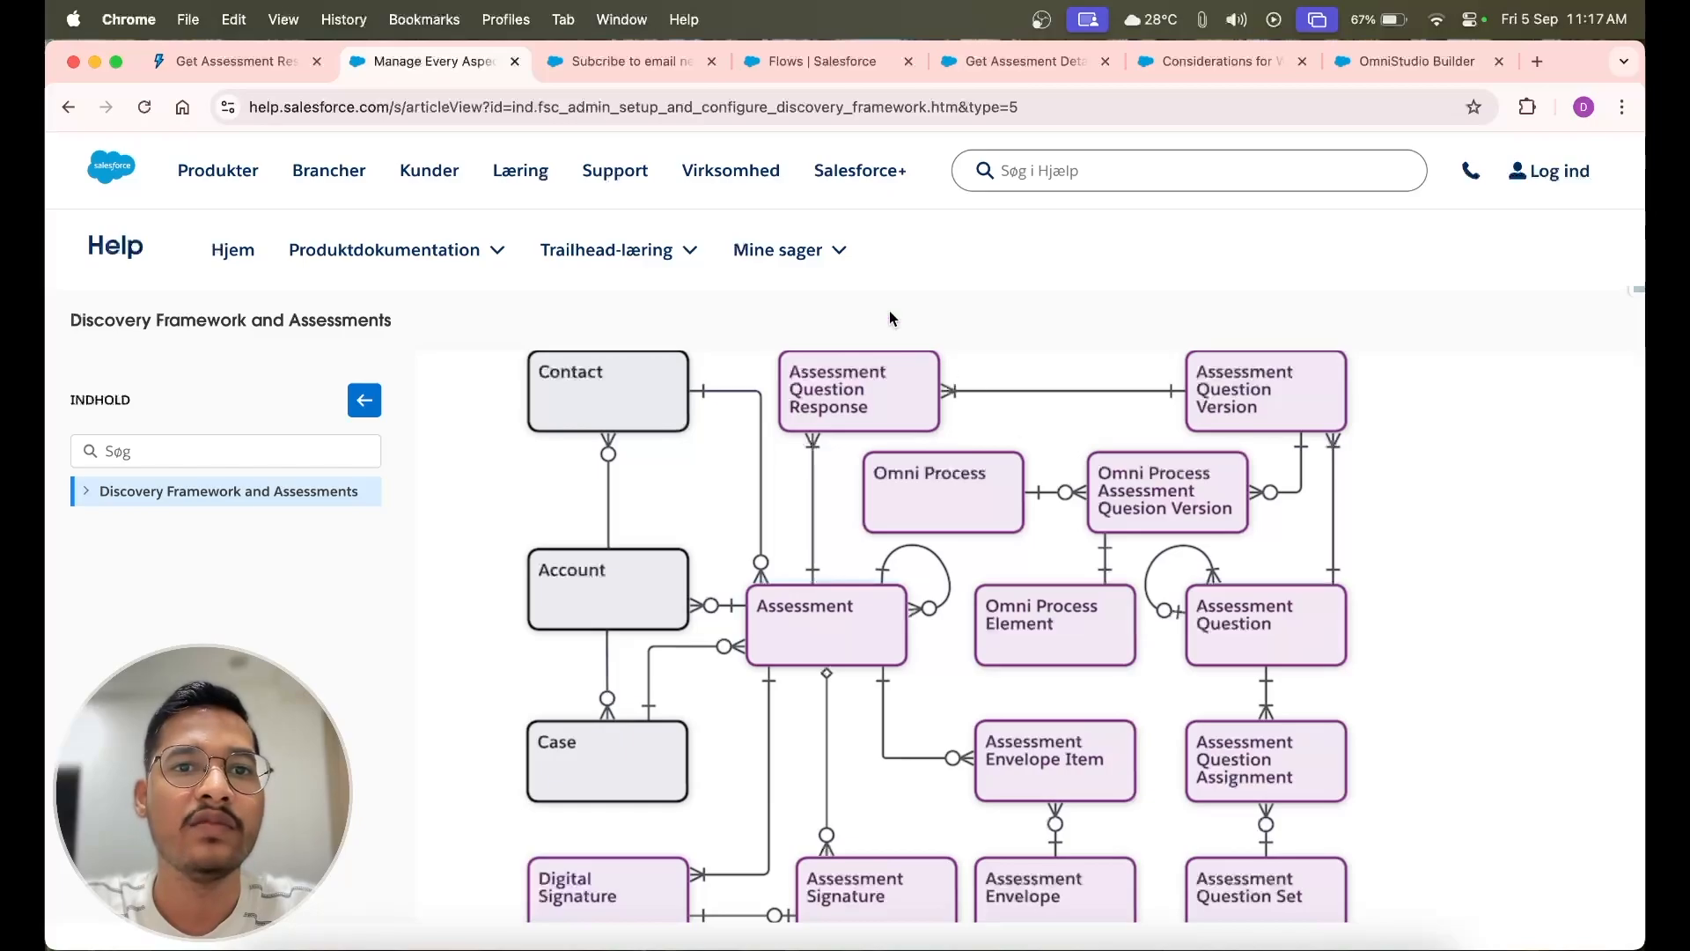
pyautogui.click(647, 71)
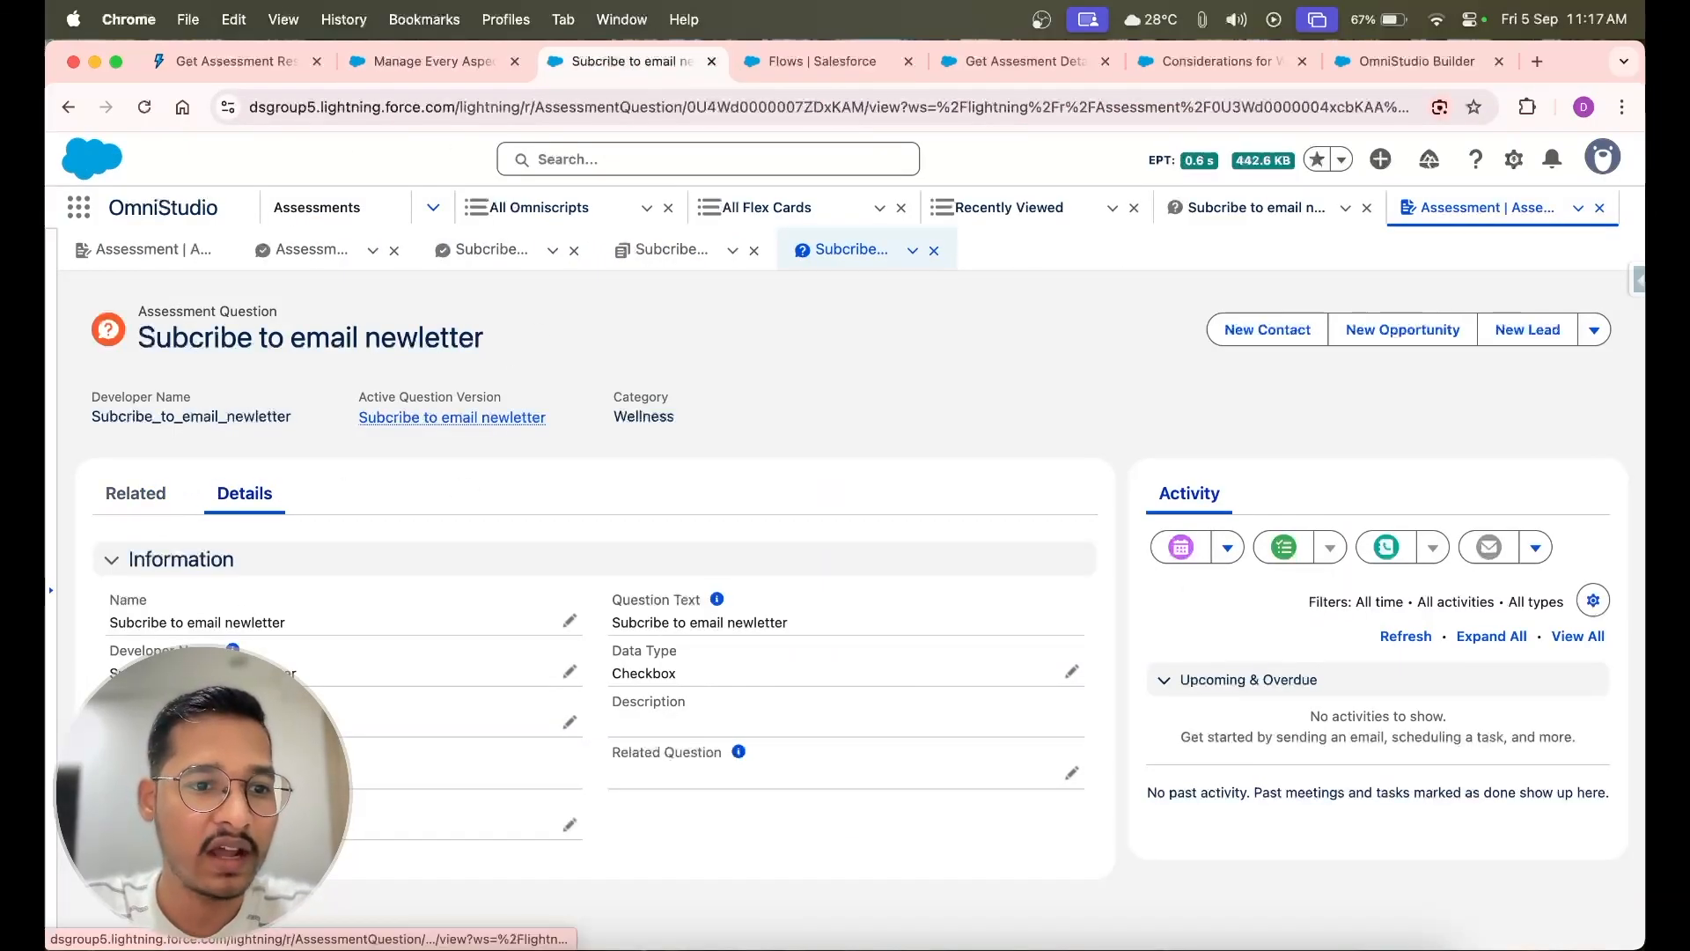
pyautogui.click(136, 493)
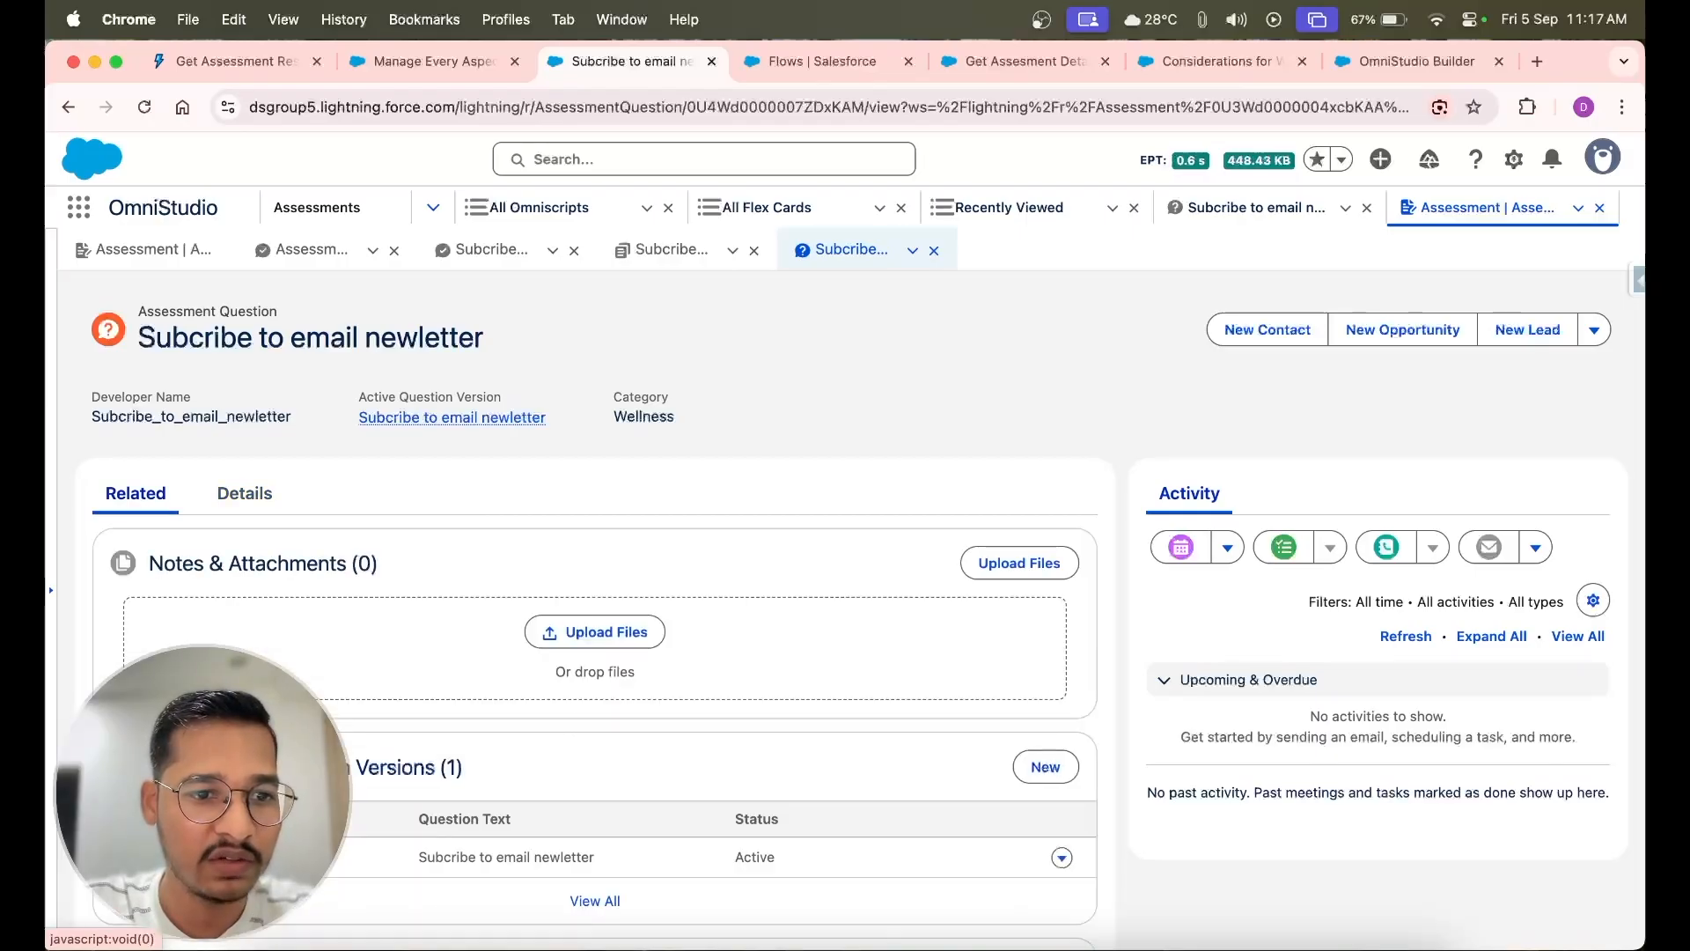
pyautogui.scroll(-1, 136, 493)
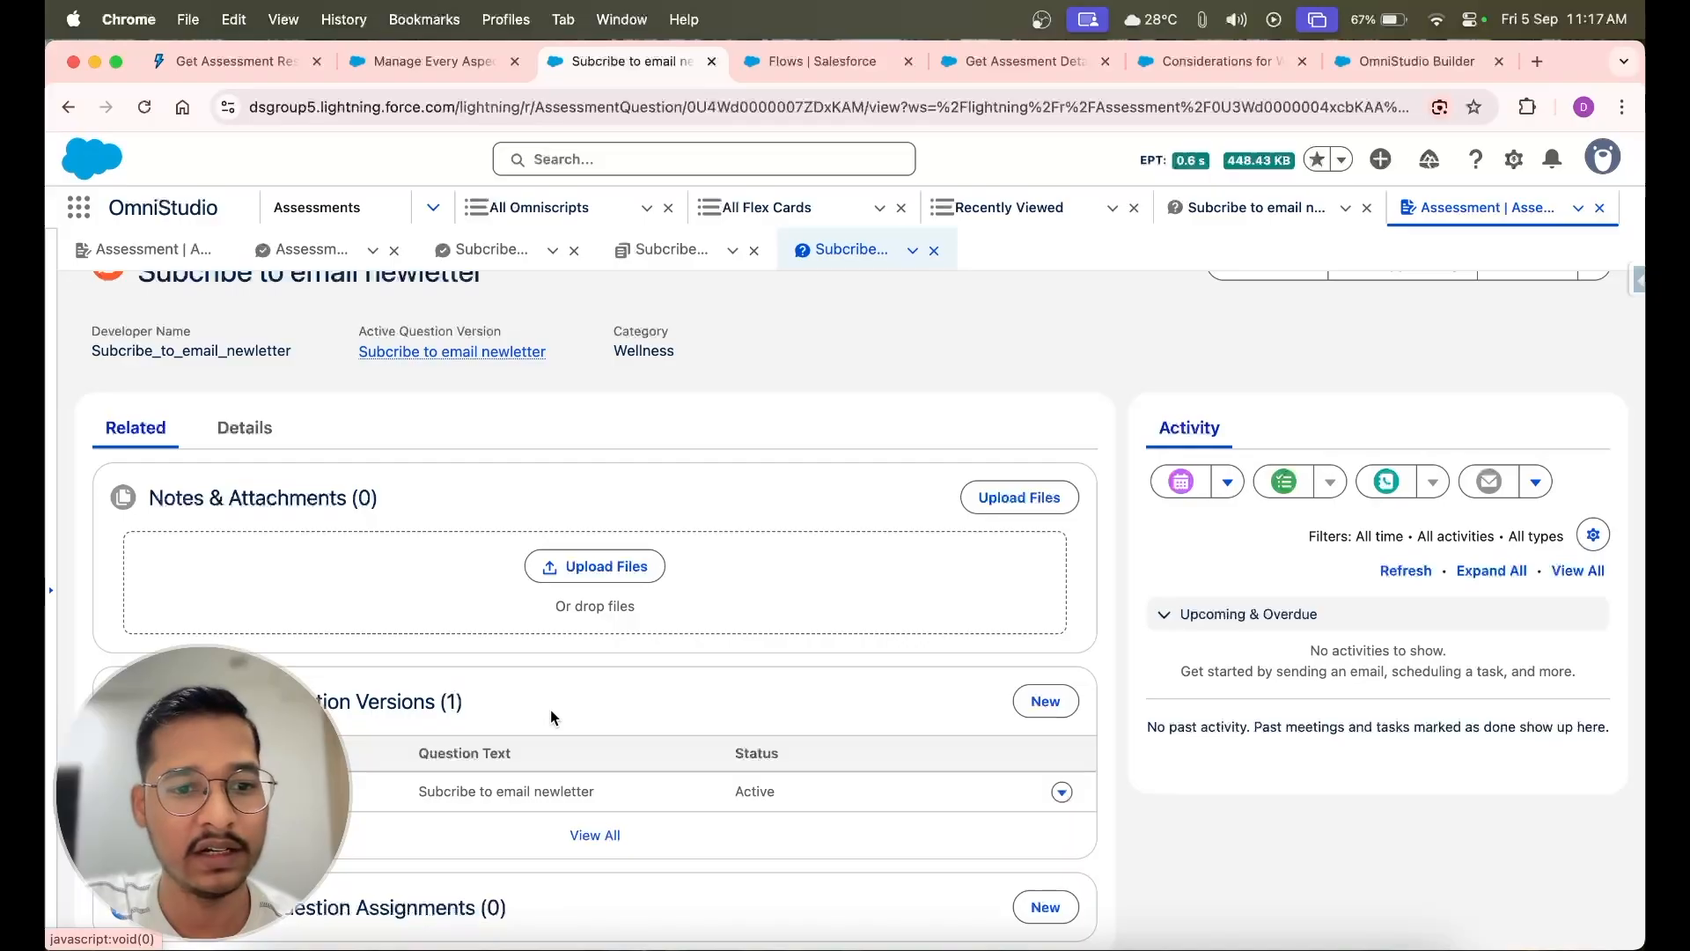
pyautogui.click(259, 428)
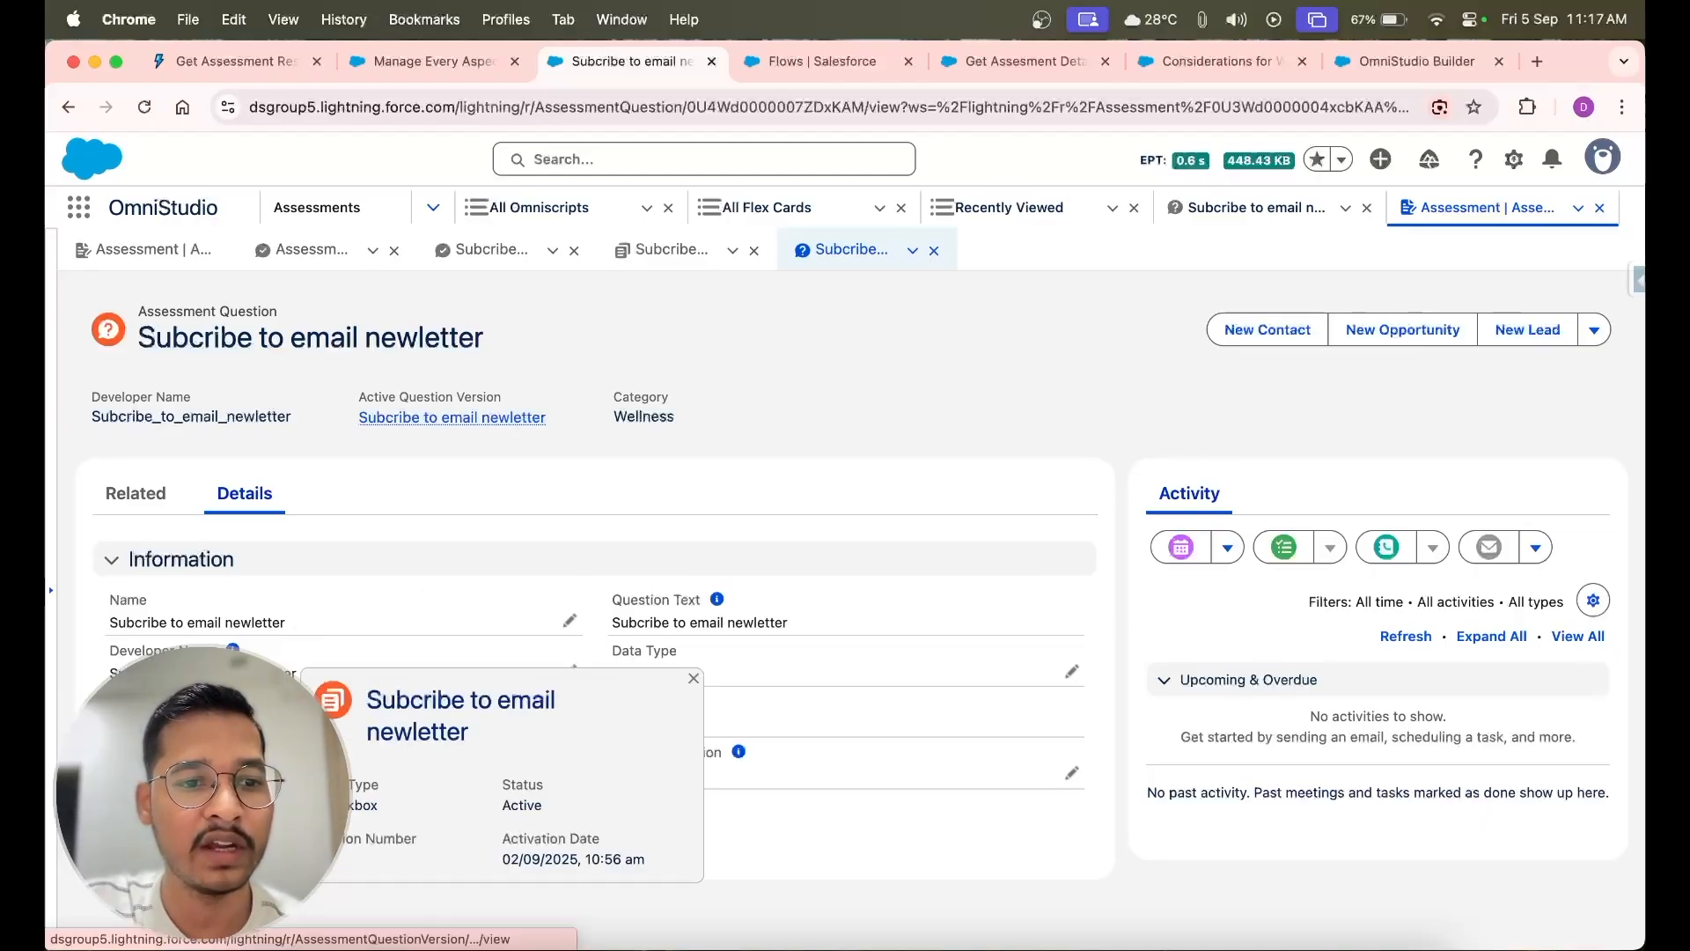
# Open the question's active version, view its available record actions, and return to the assessment question
pyautogui.click(237, 775)
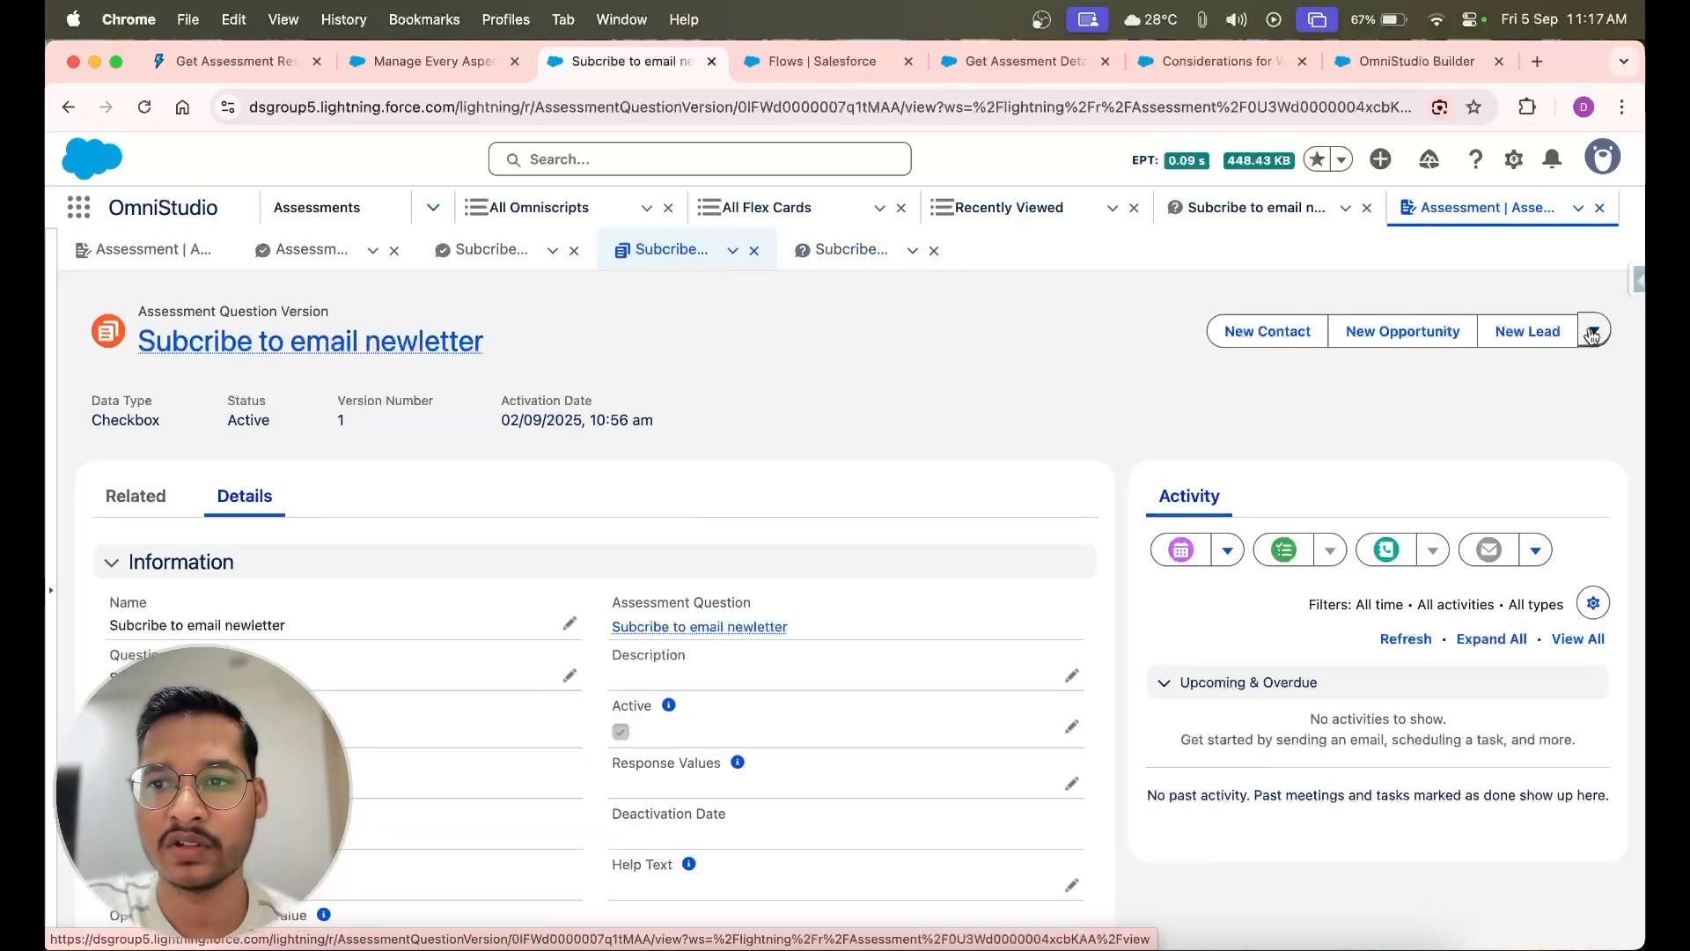
pyautogui.click(1595, 331)
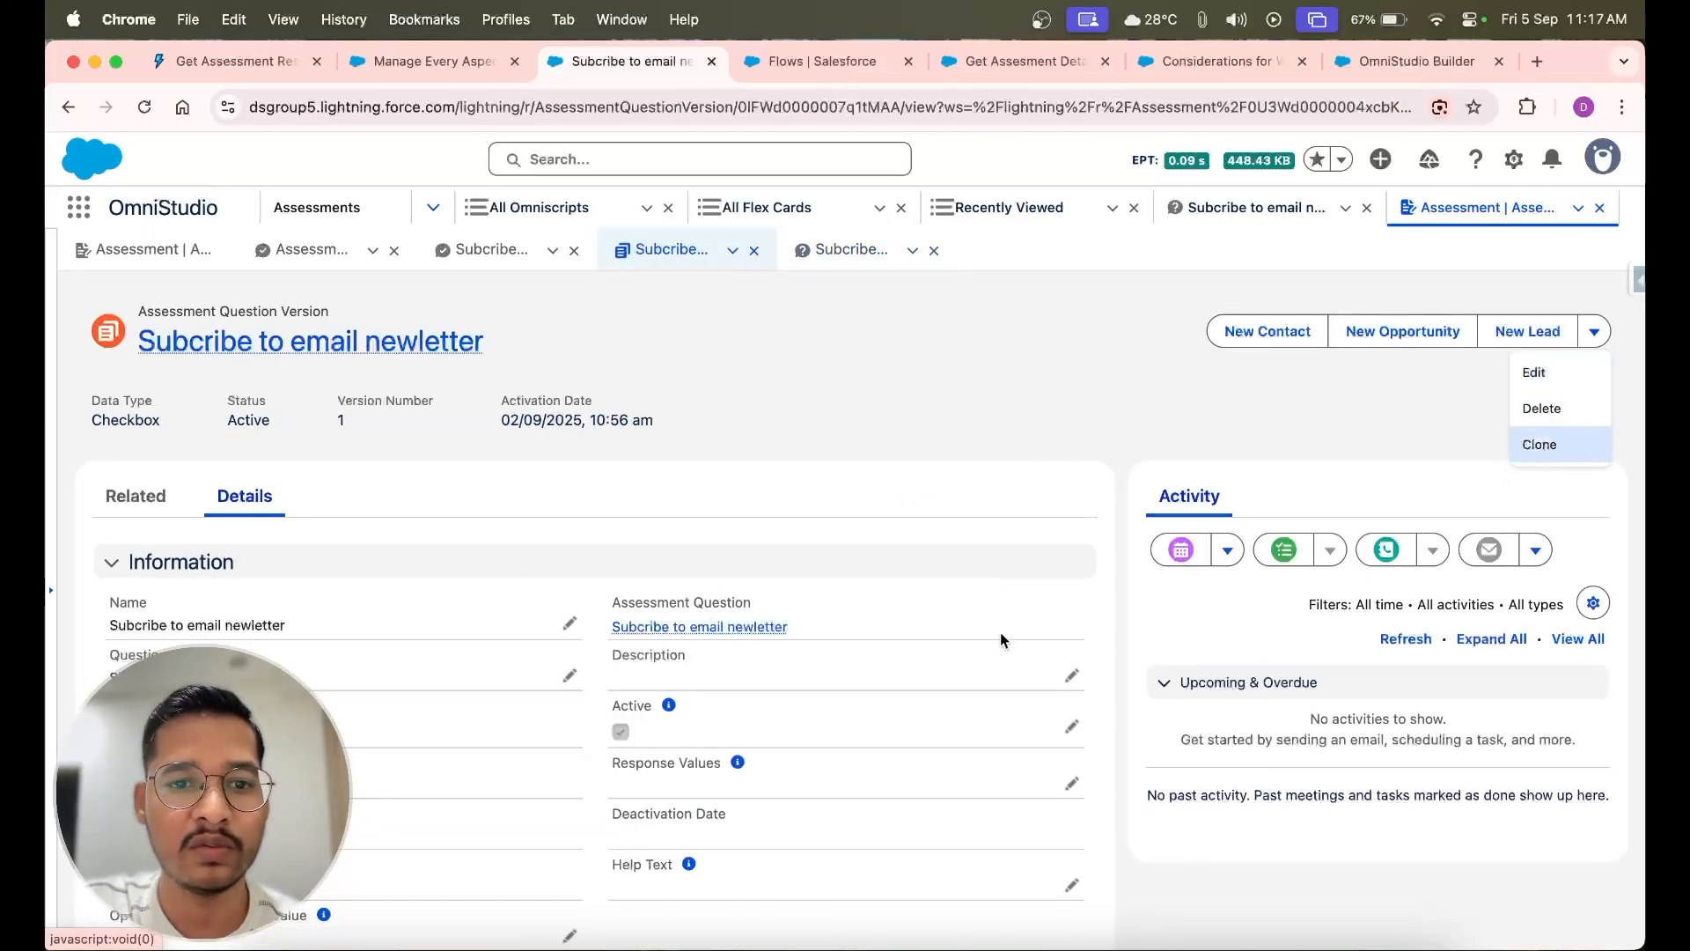
pyautogui.click(940, 440)
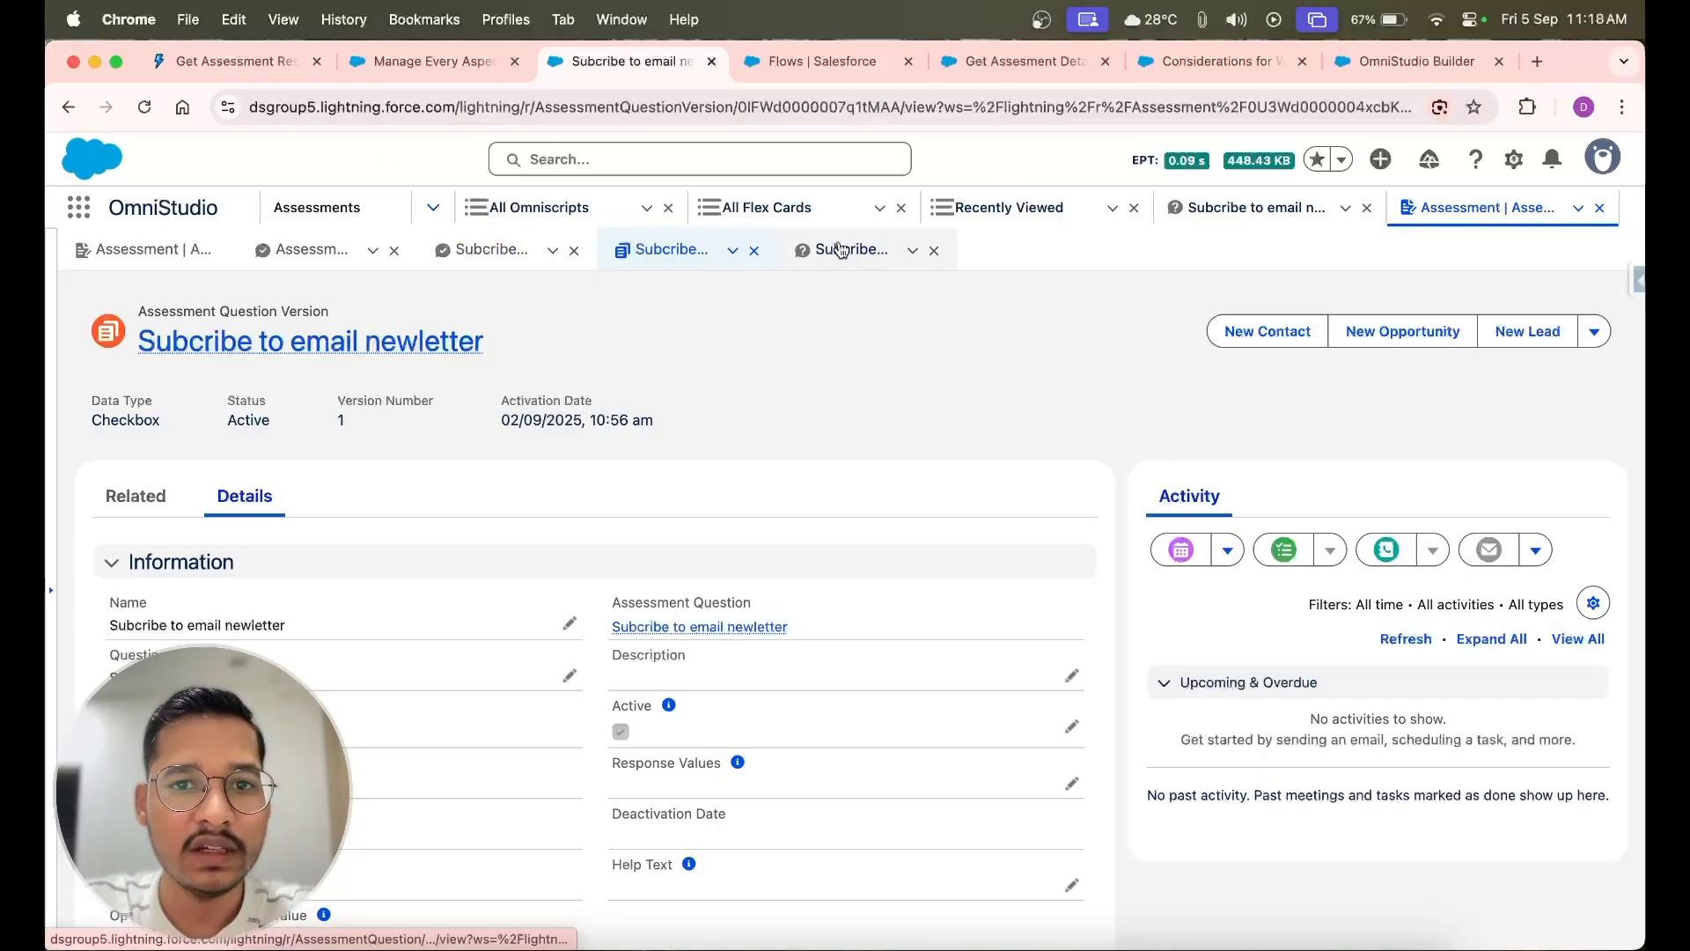
pyautogui.click(841, 250)
# Recheck the Discovery Framework data model and open the related records of the question's active version
pyautogui.click(214, 60)
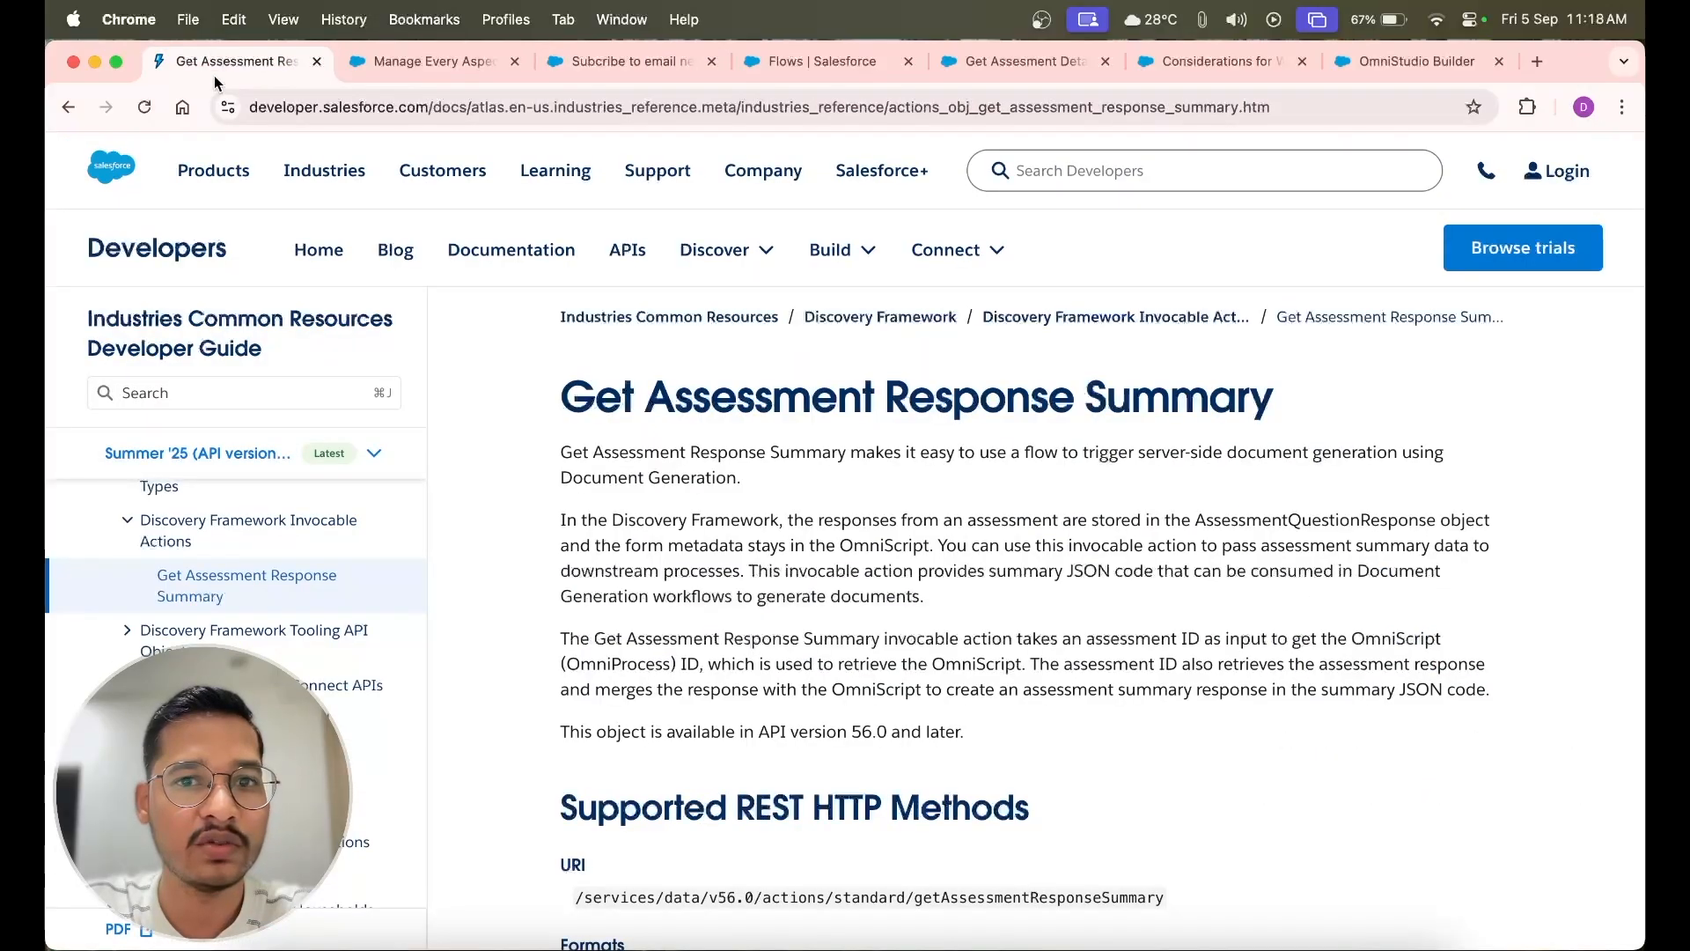
pyautogui.click(414, 70)
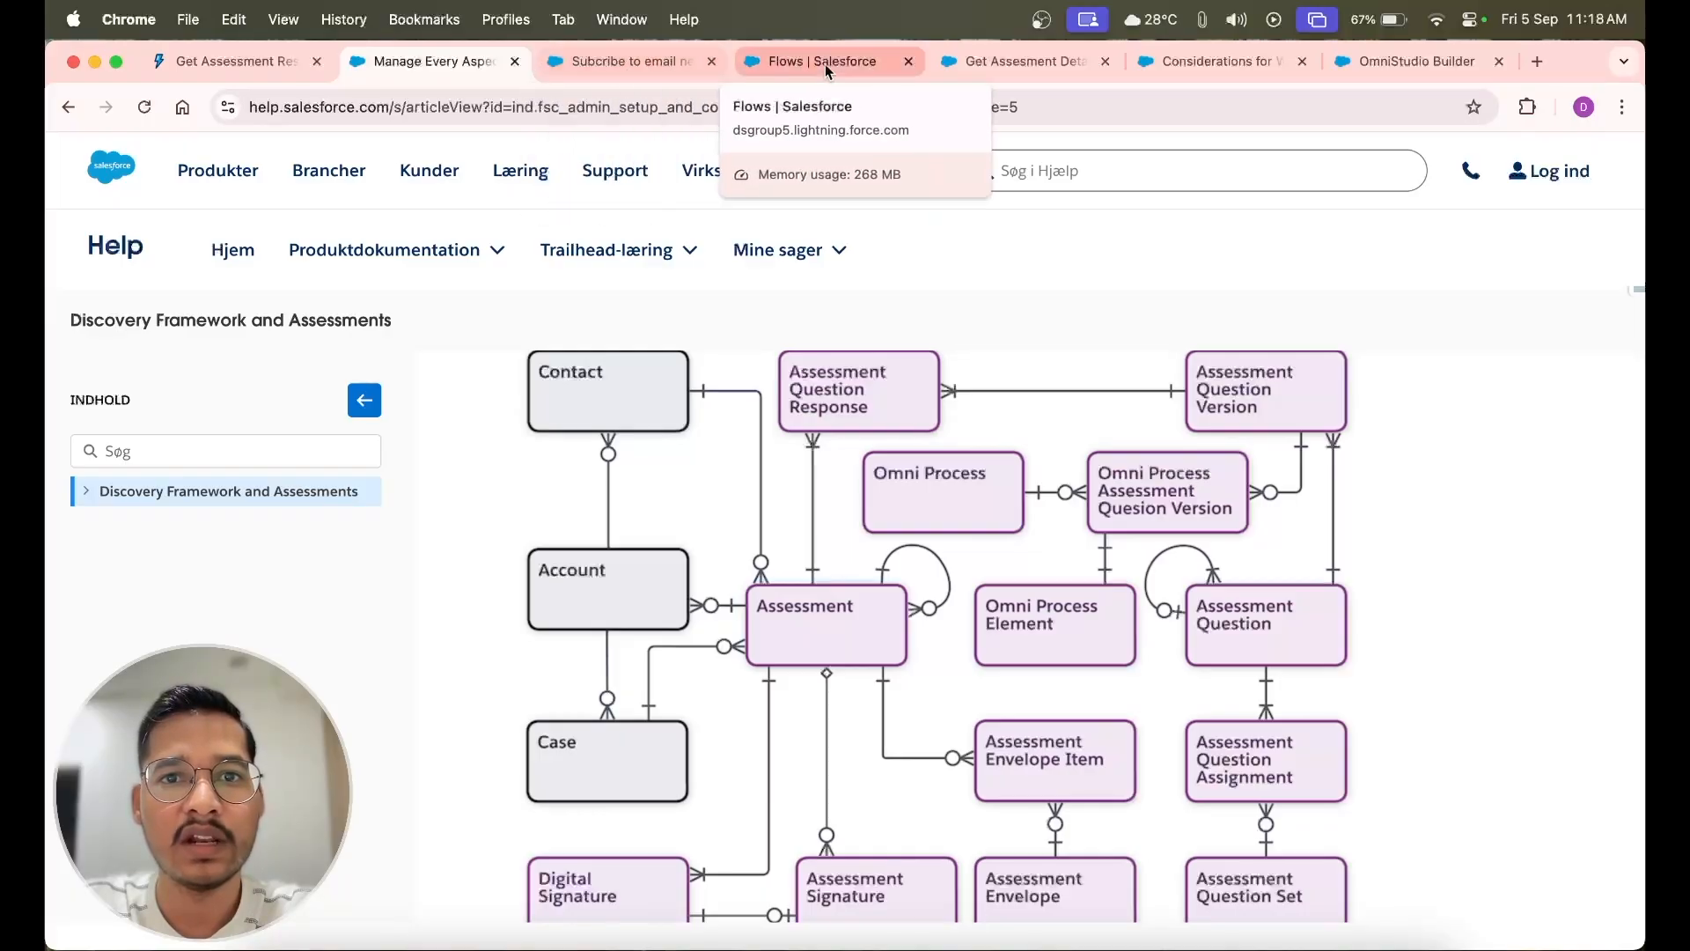
pyautogui.click(573, 64)
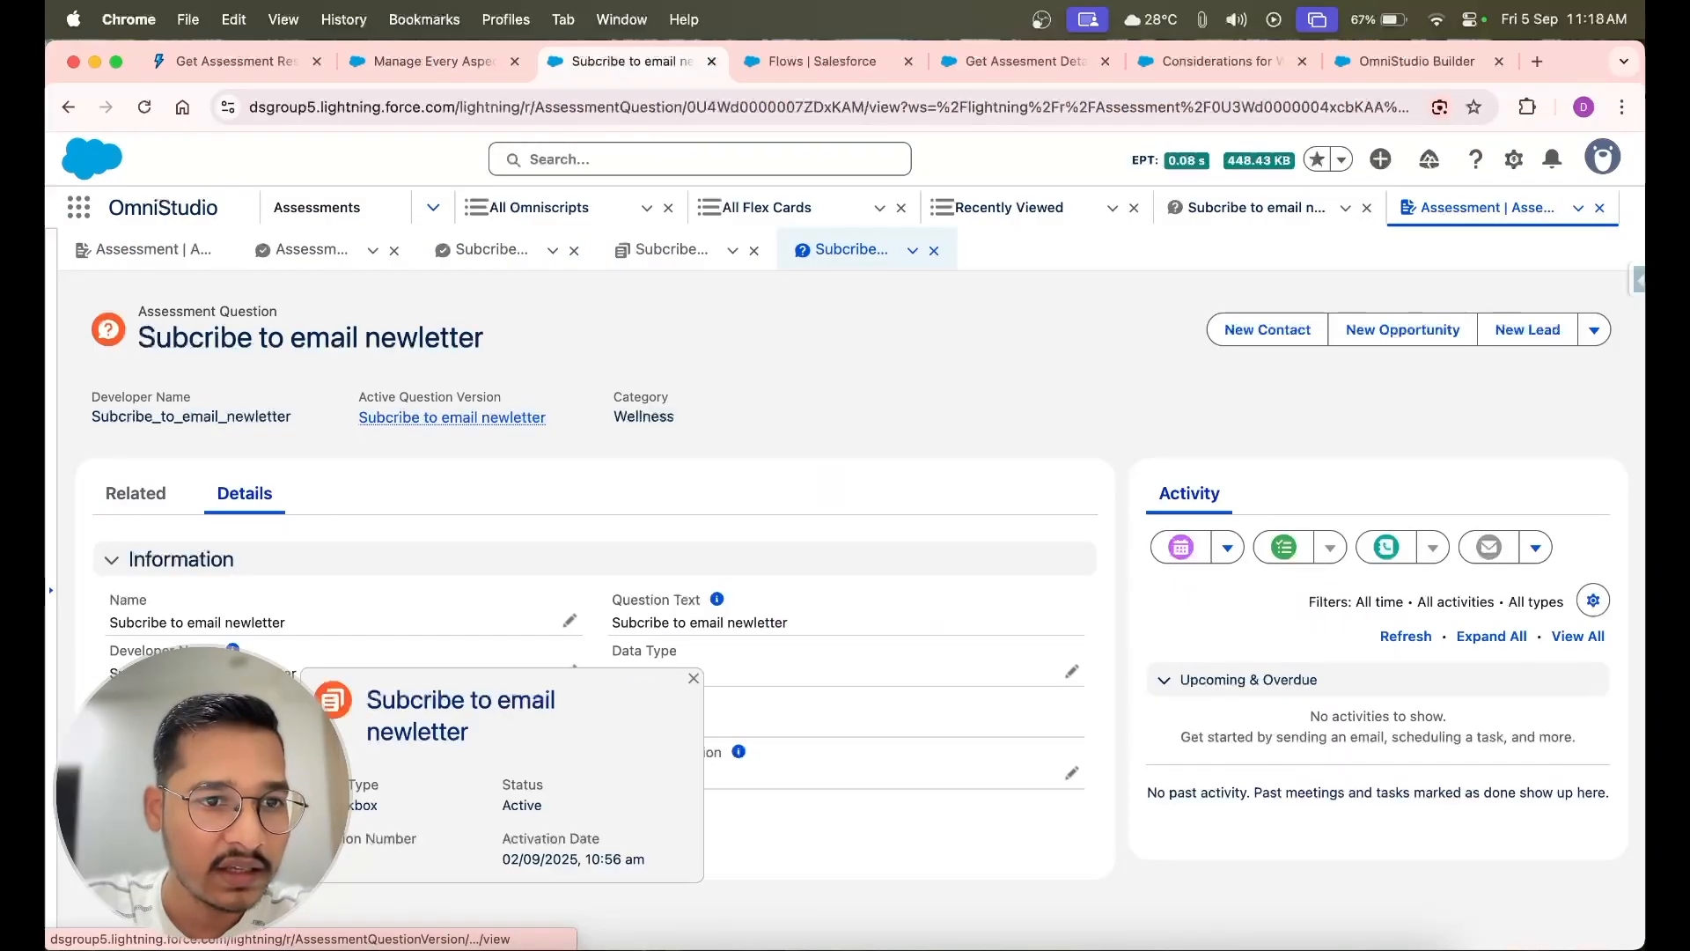
pyautogui.click(452, 418)
pyautogui.click(146, 504)
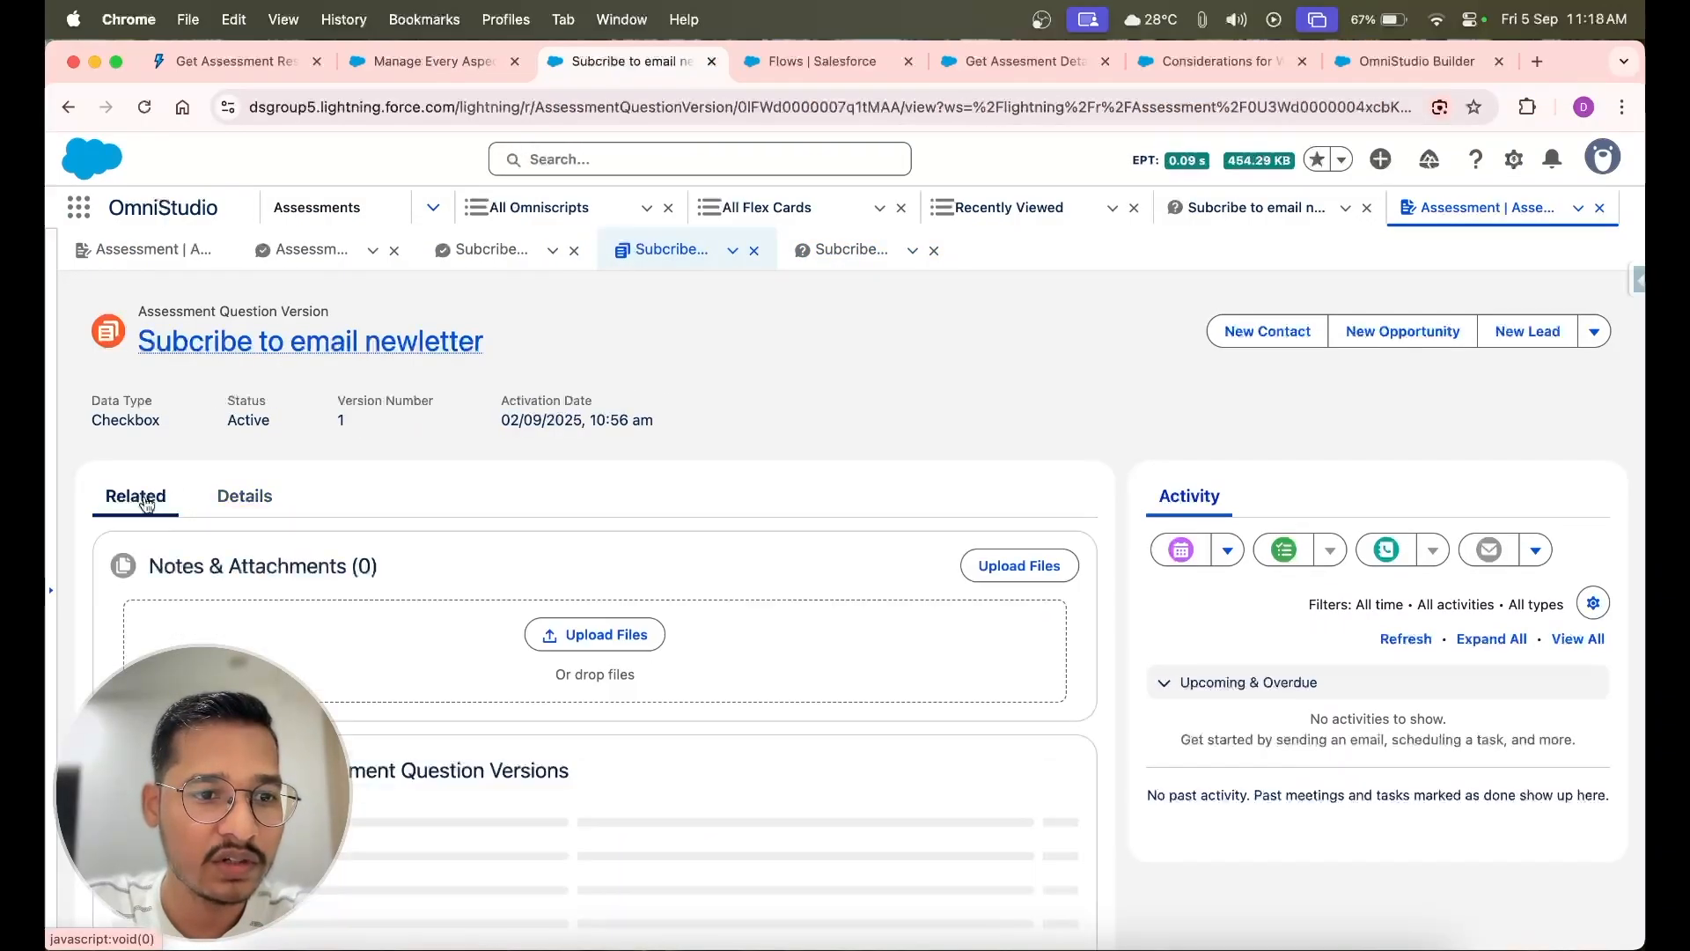
# Open the Omni Process Assessment Question Version record linked to Demo Discovery Framework and compare it with the data model diagram
pyautogui.scroll(-1, 415, 700)
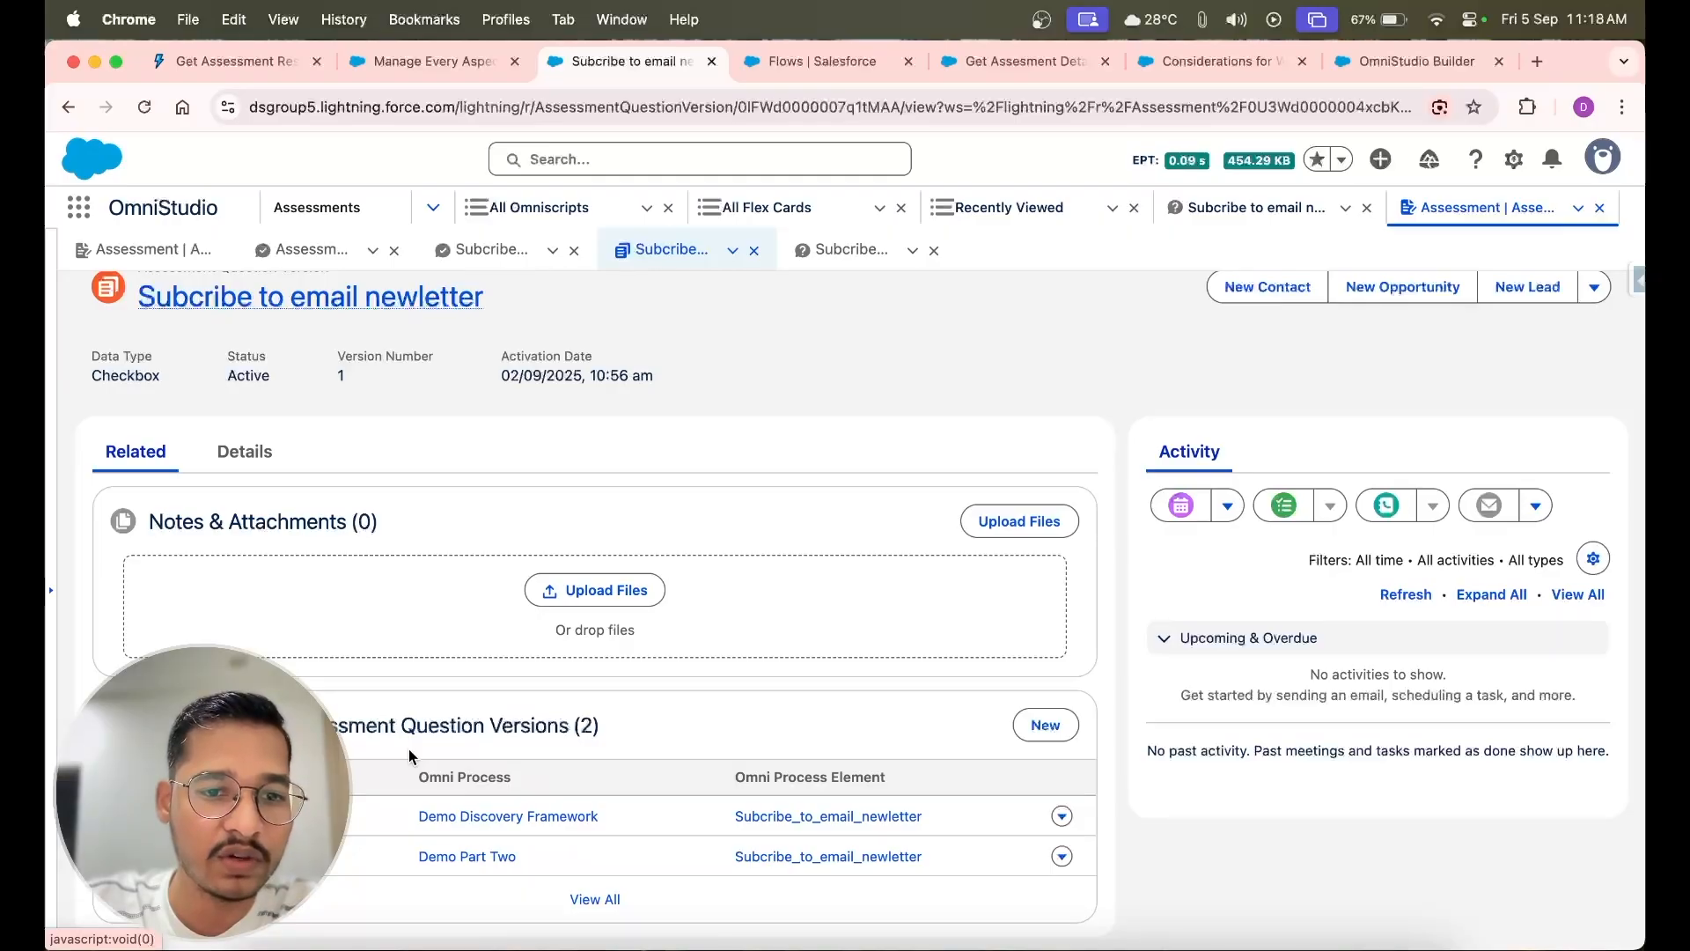
pyautogui.scroll(1, 298, 442)
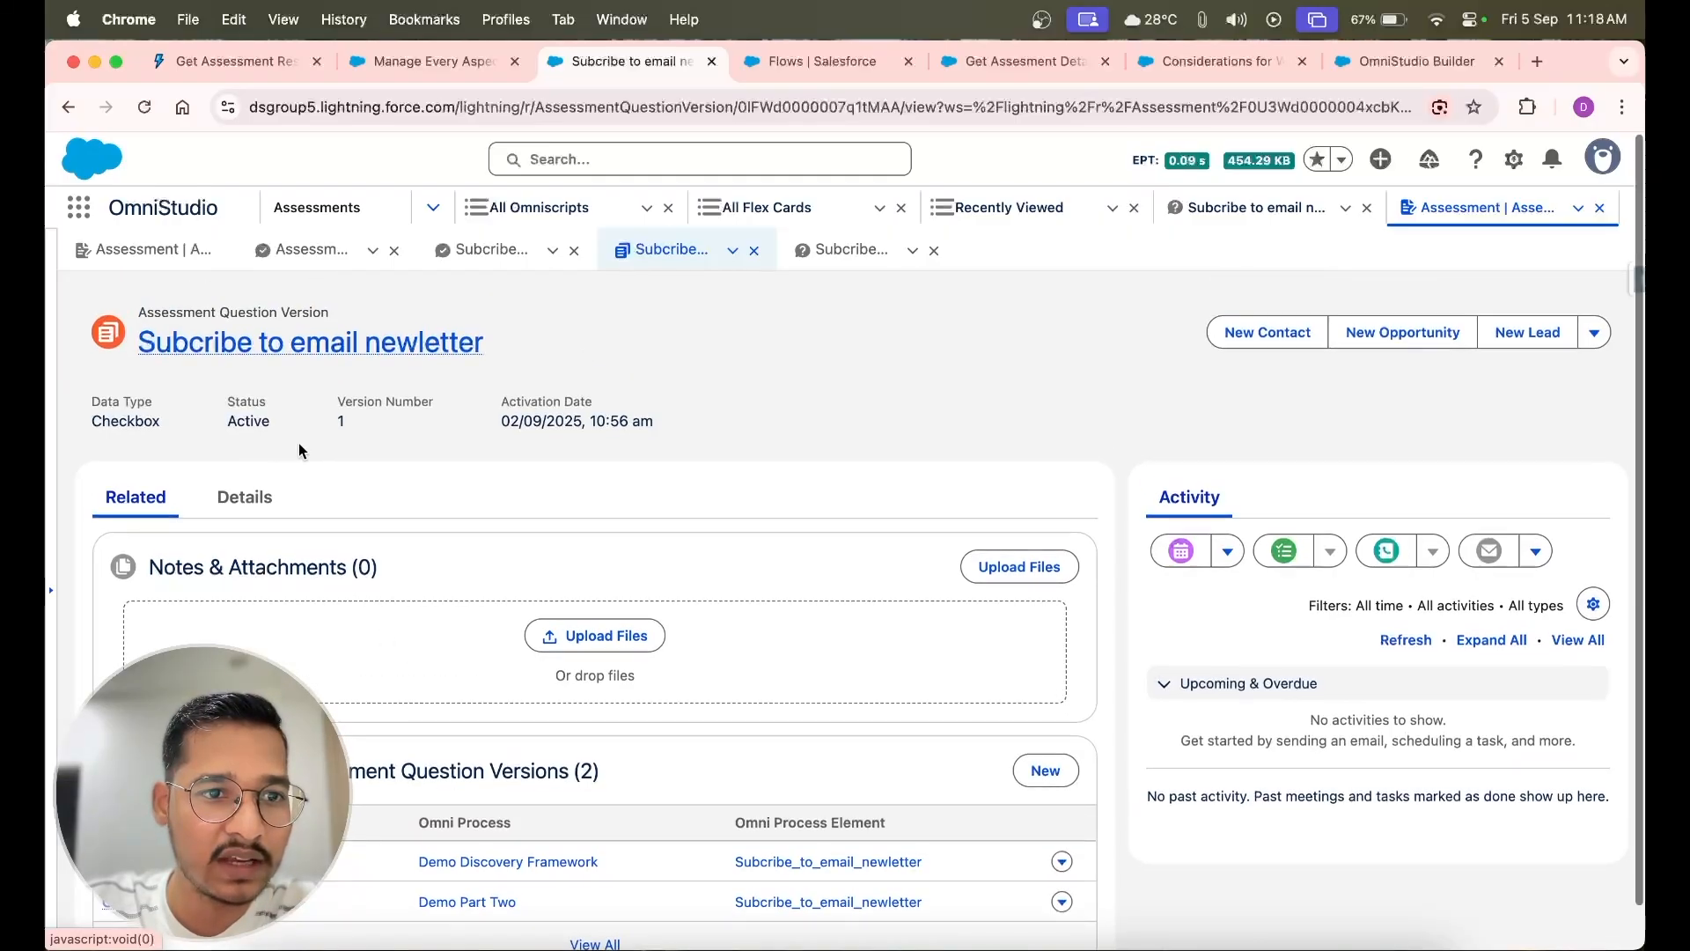
pyautogui.scroll(-1, 403, 606)
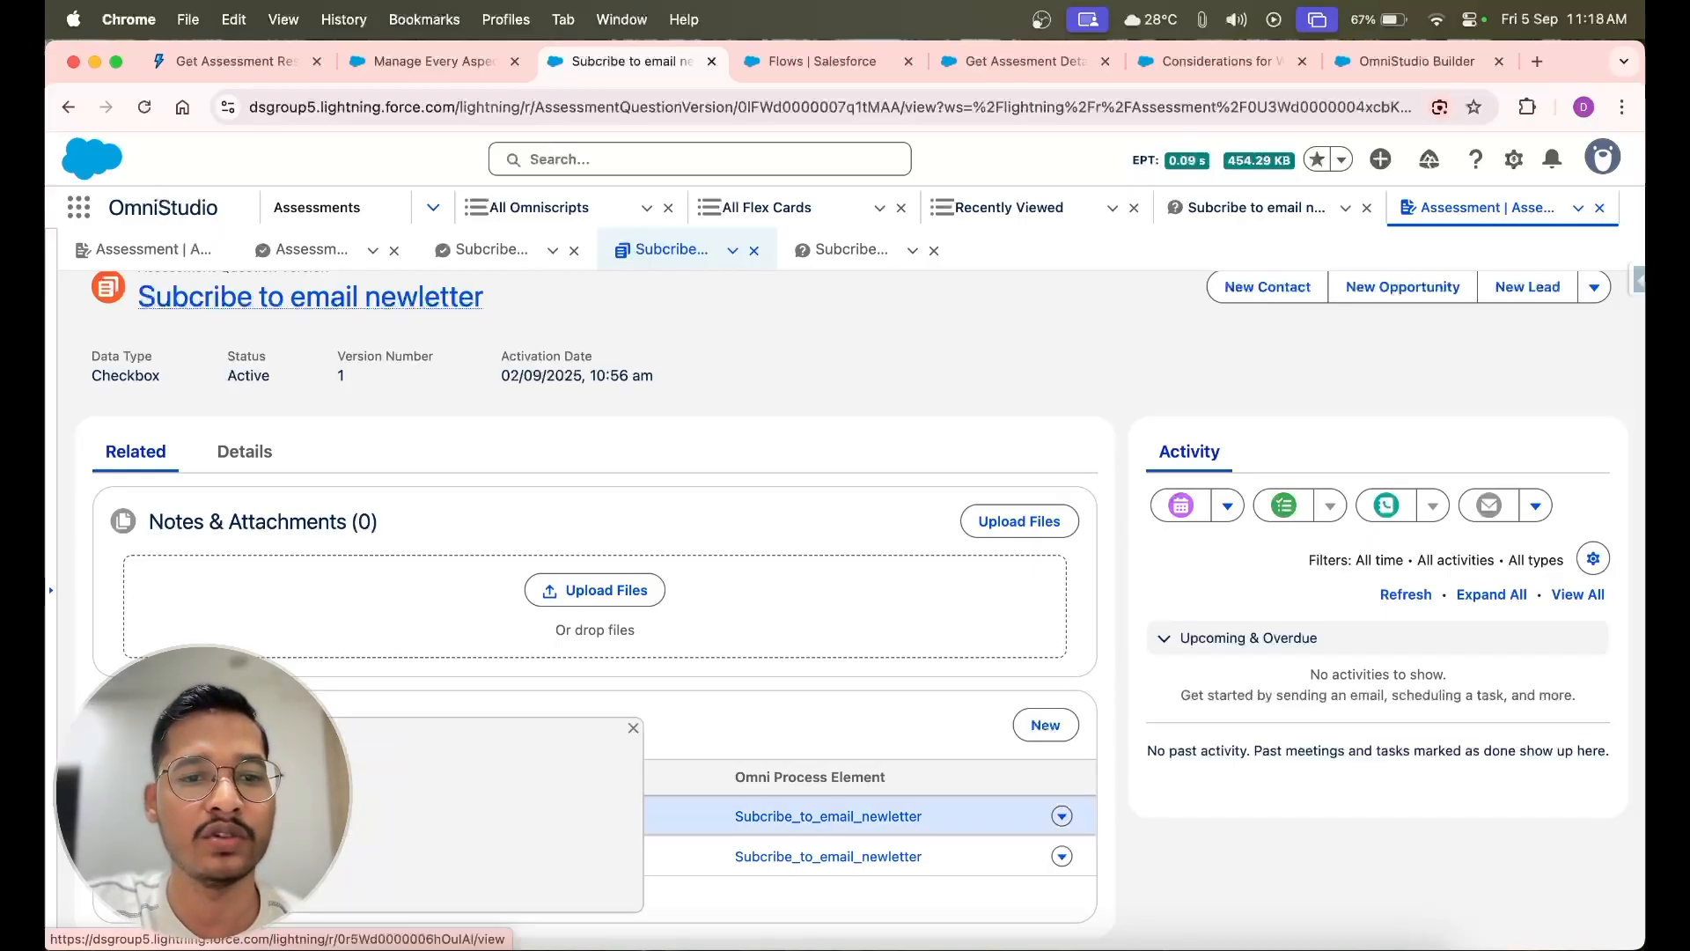
pyautogui.click(176, 816)
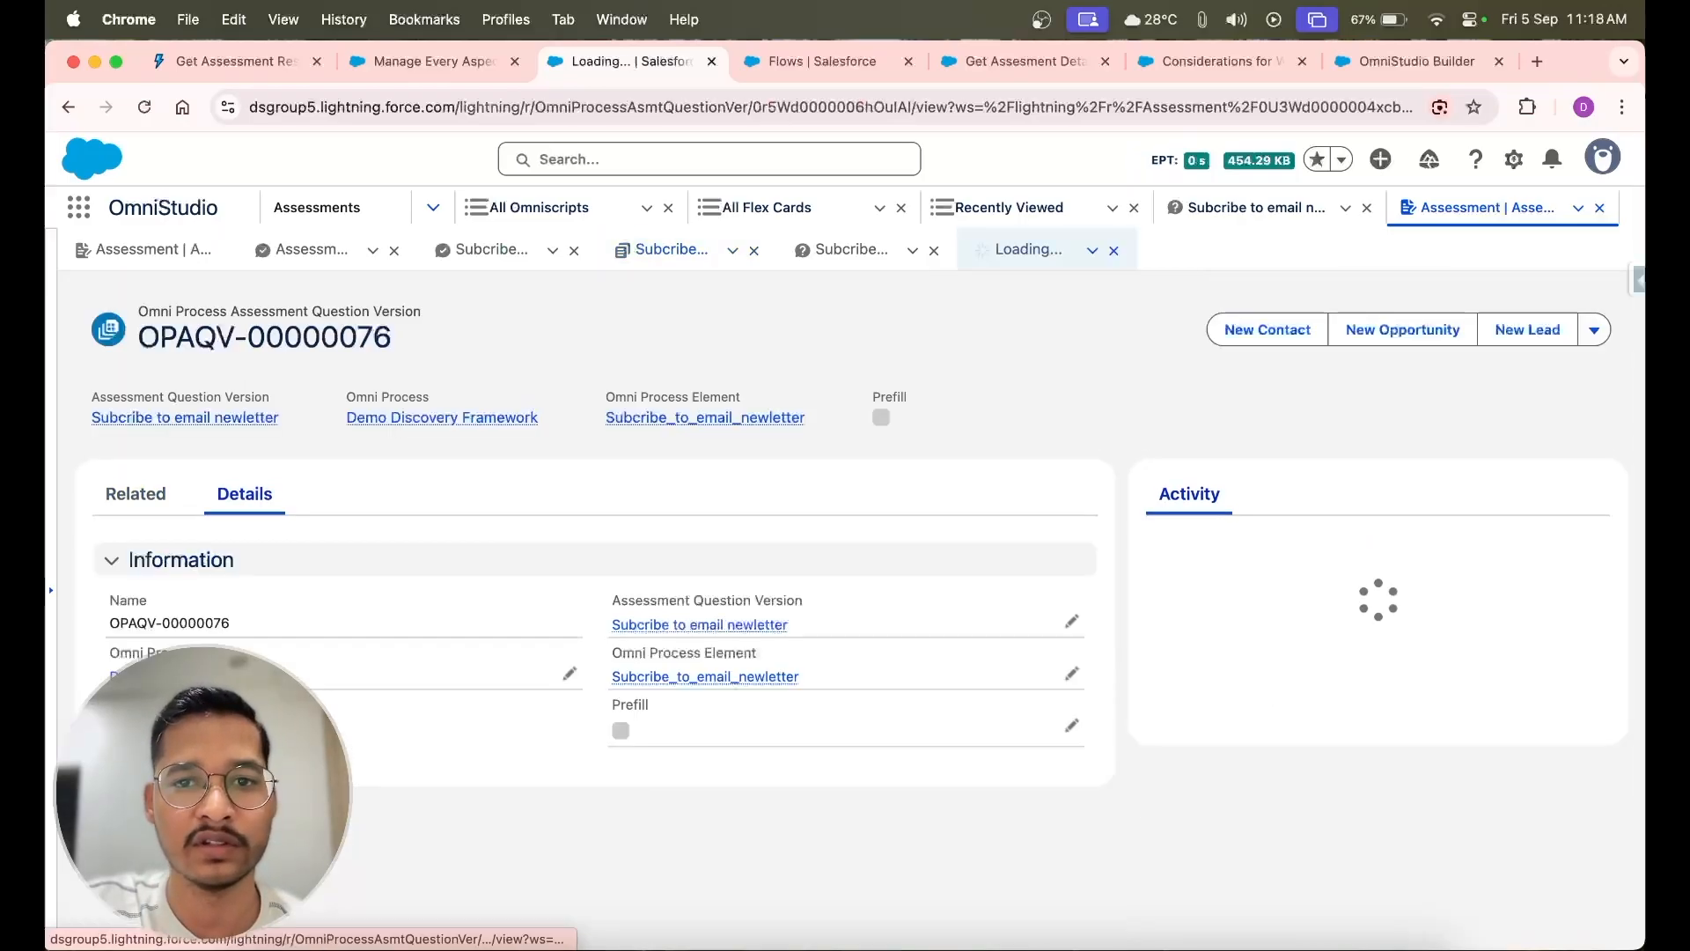
pyautogui.click(408, 61)
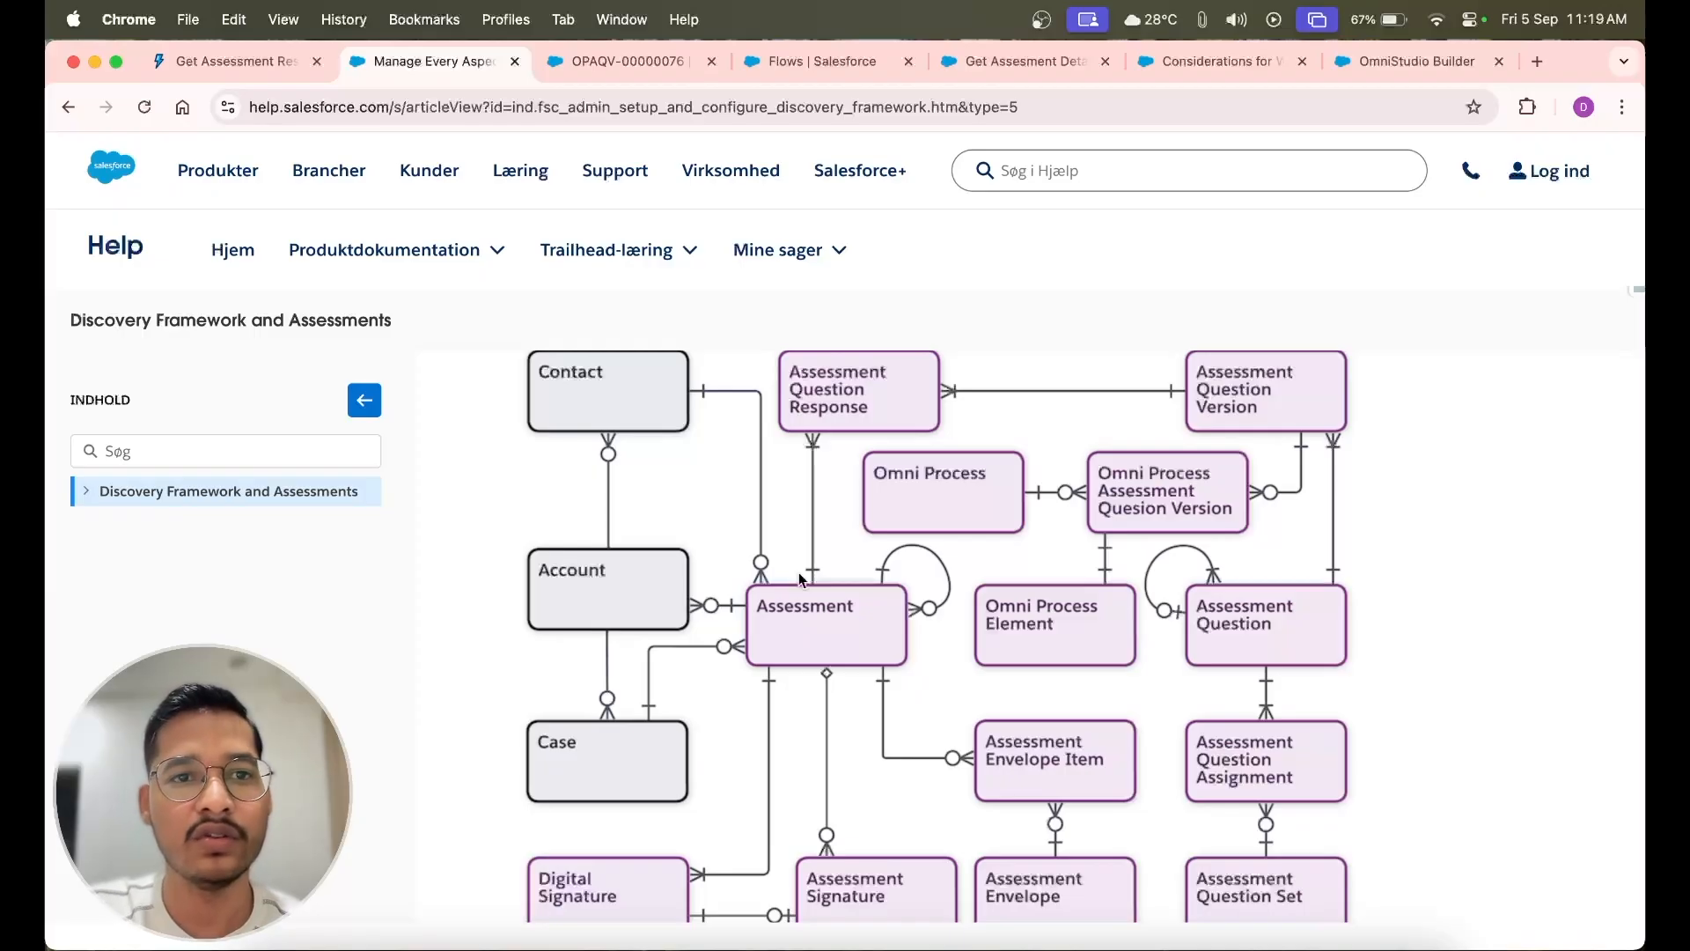
# Read the Get Assessment Response Summary reference, examining its REST methods, the assessmentId input and the assessmentResponseSummary output
pyautogui.click(214, 58)
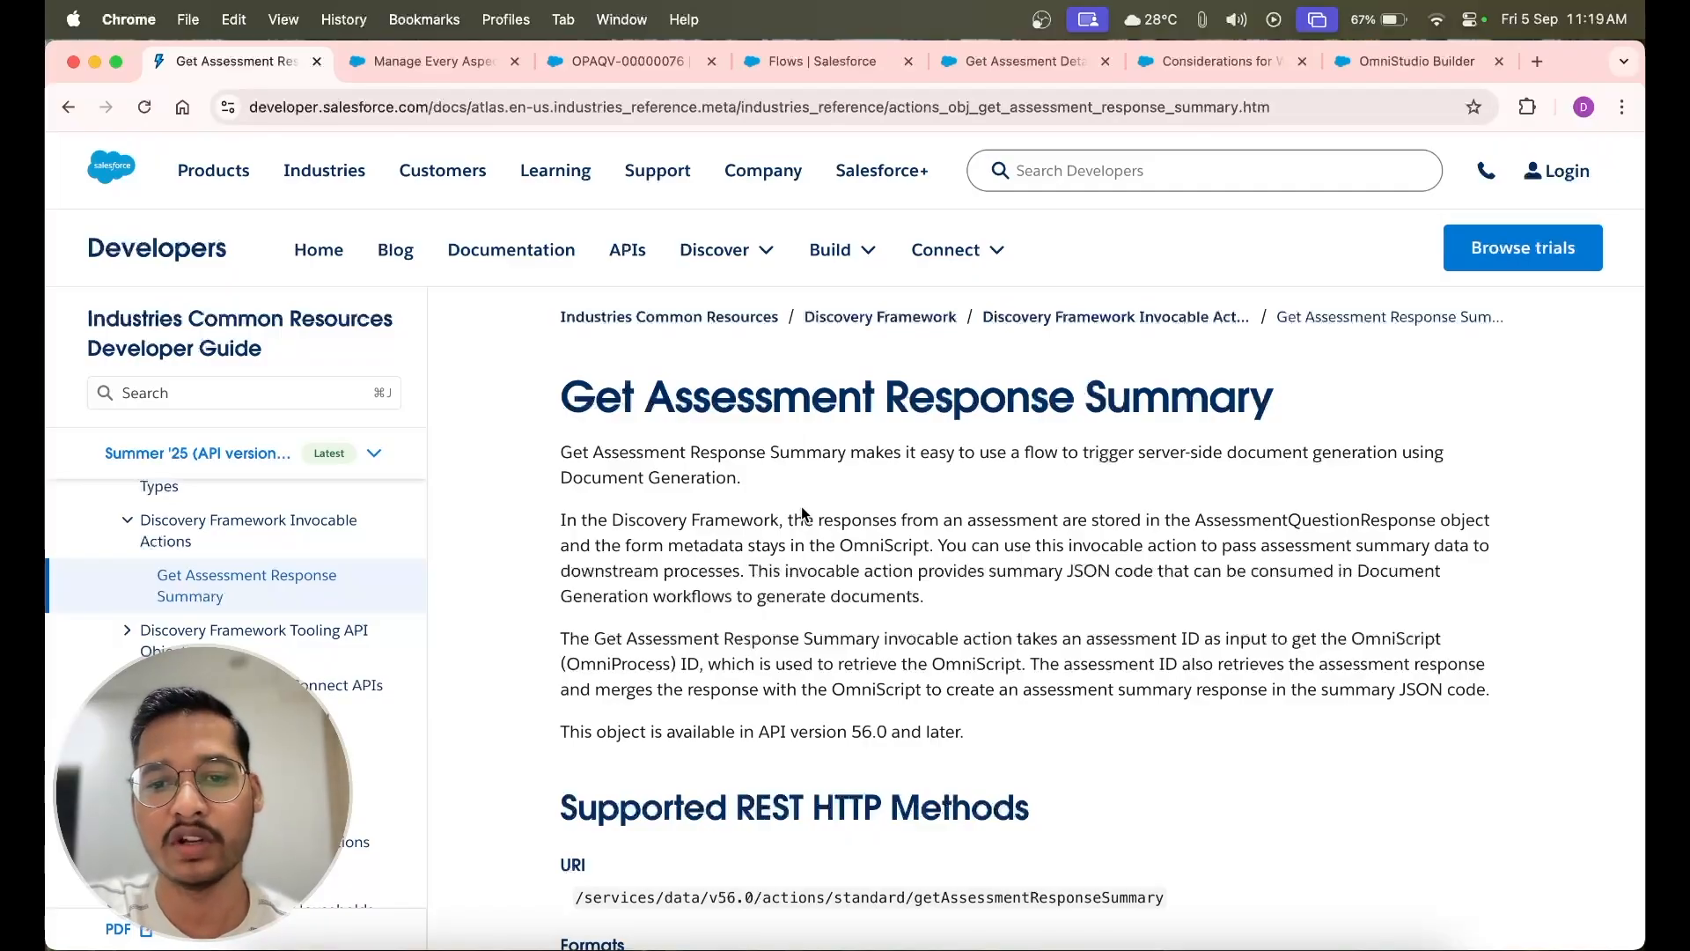
pyautogui.scroll(-3, 801, 512)
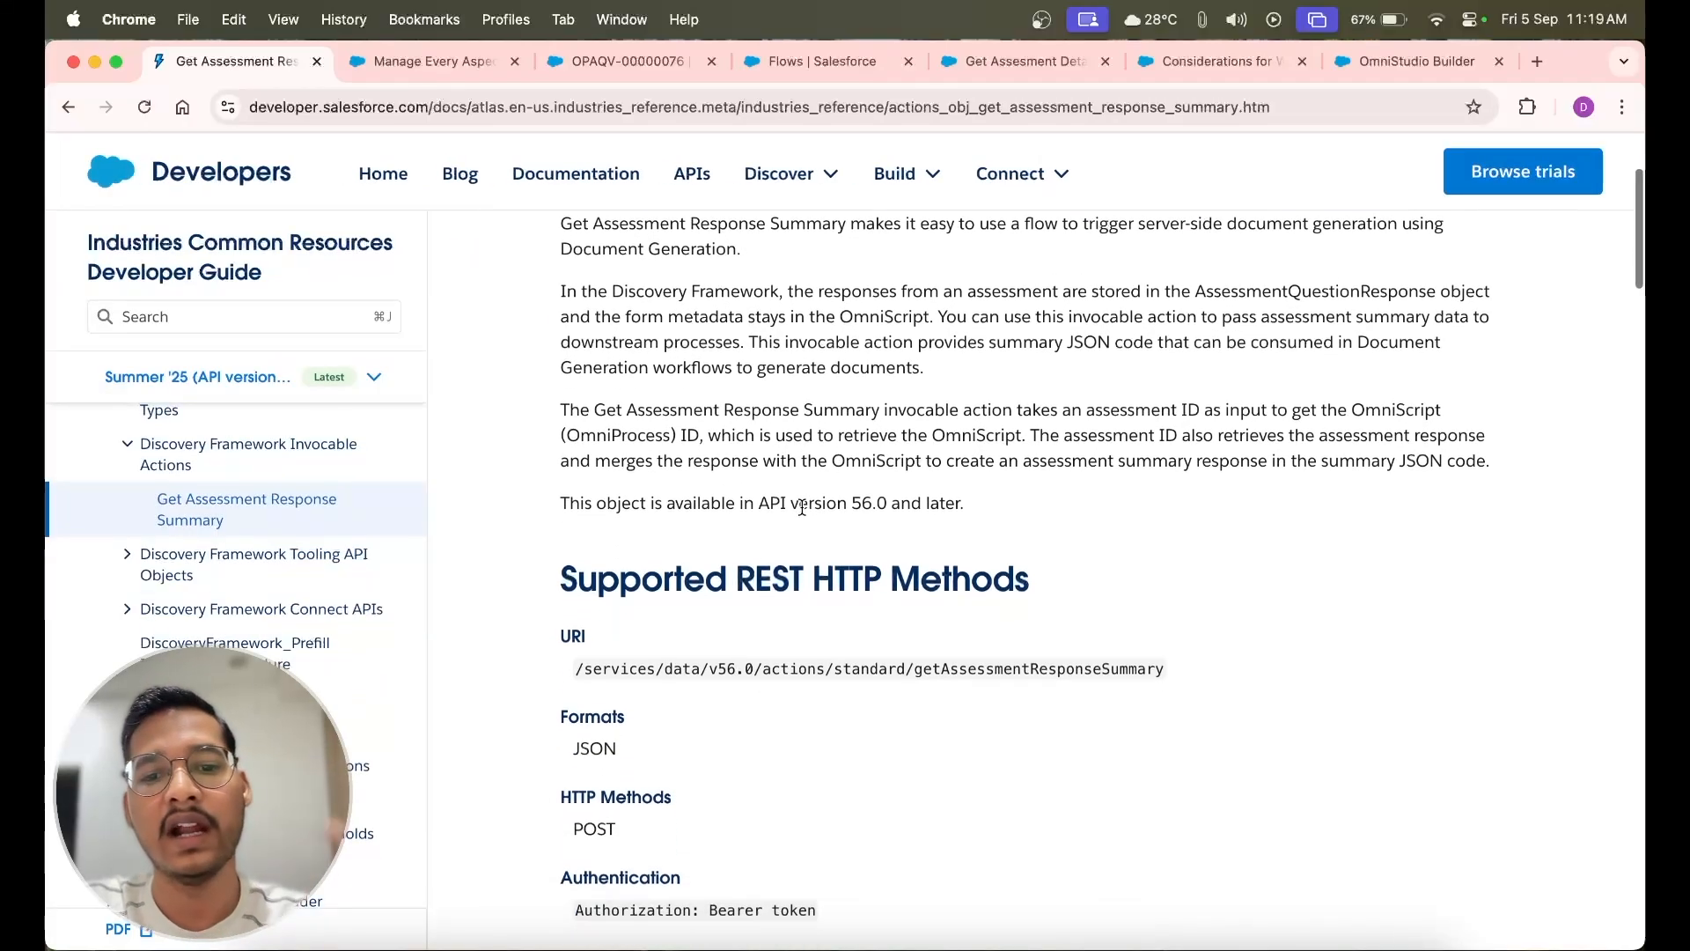
pyautogui.scroll(-4, 801, 507)
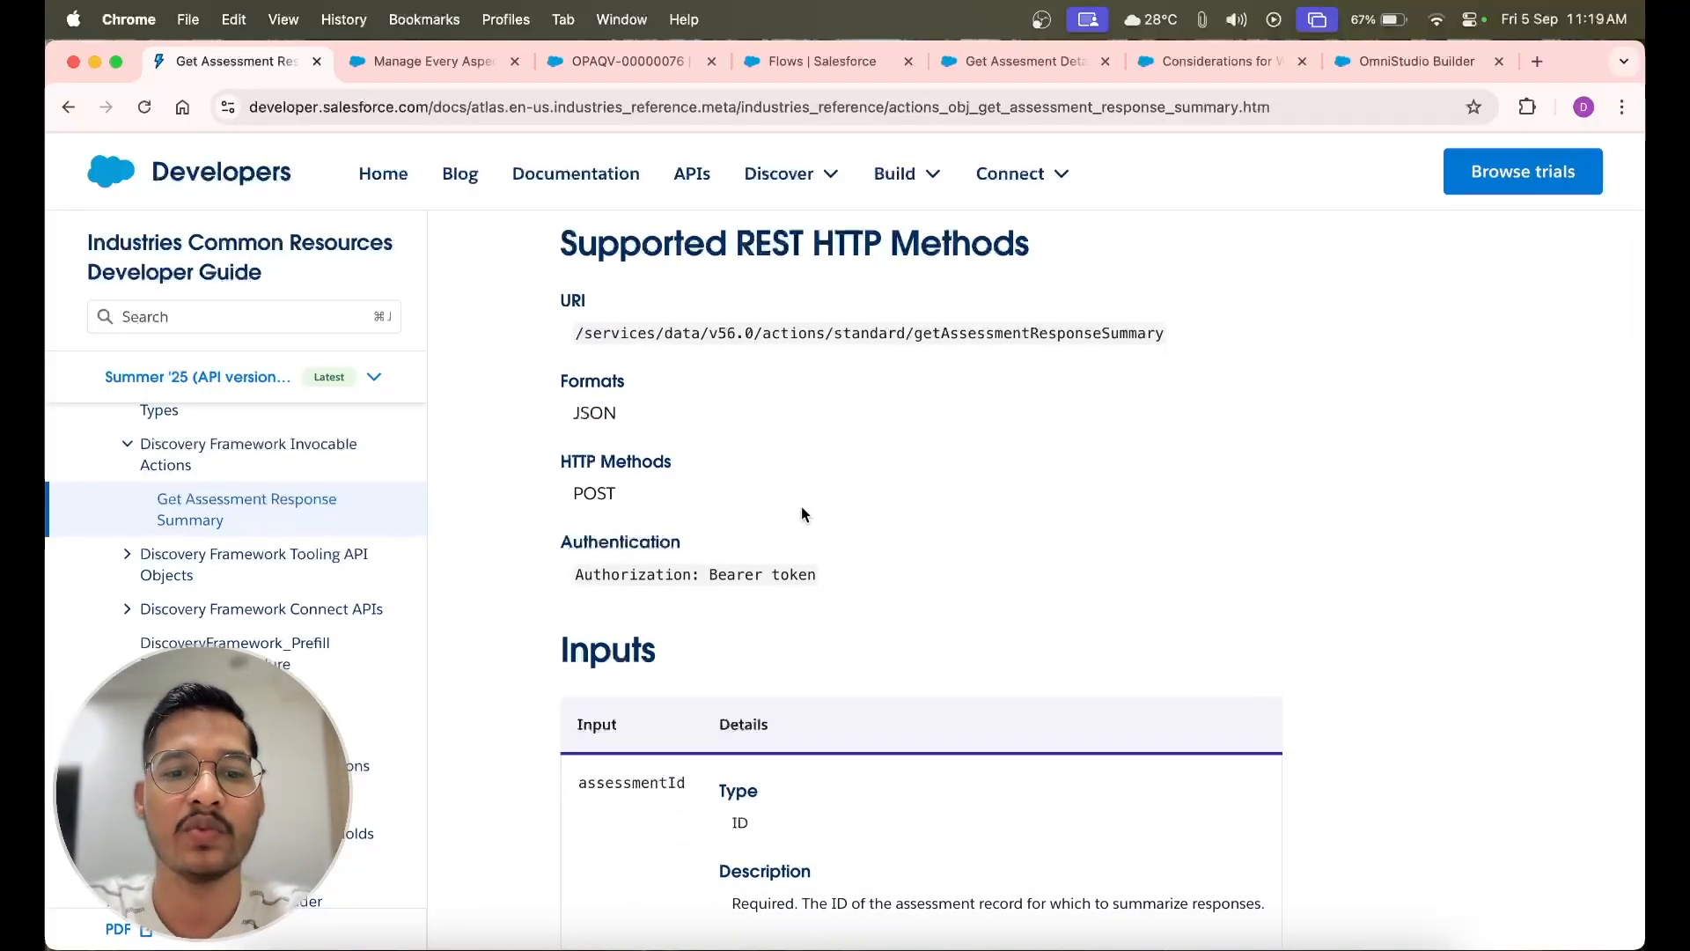
pyautogui.scroll(-5, 801, 507)
pyautogui.scroll(-2, 800, 511)
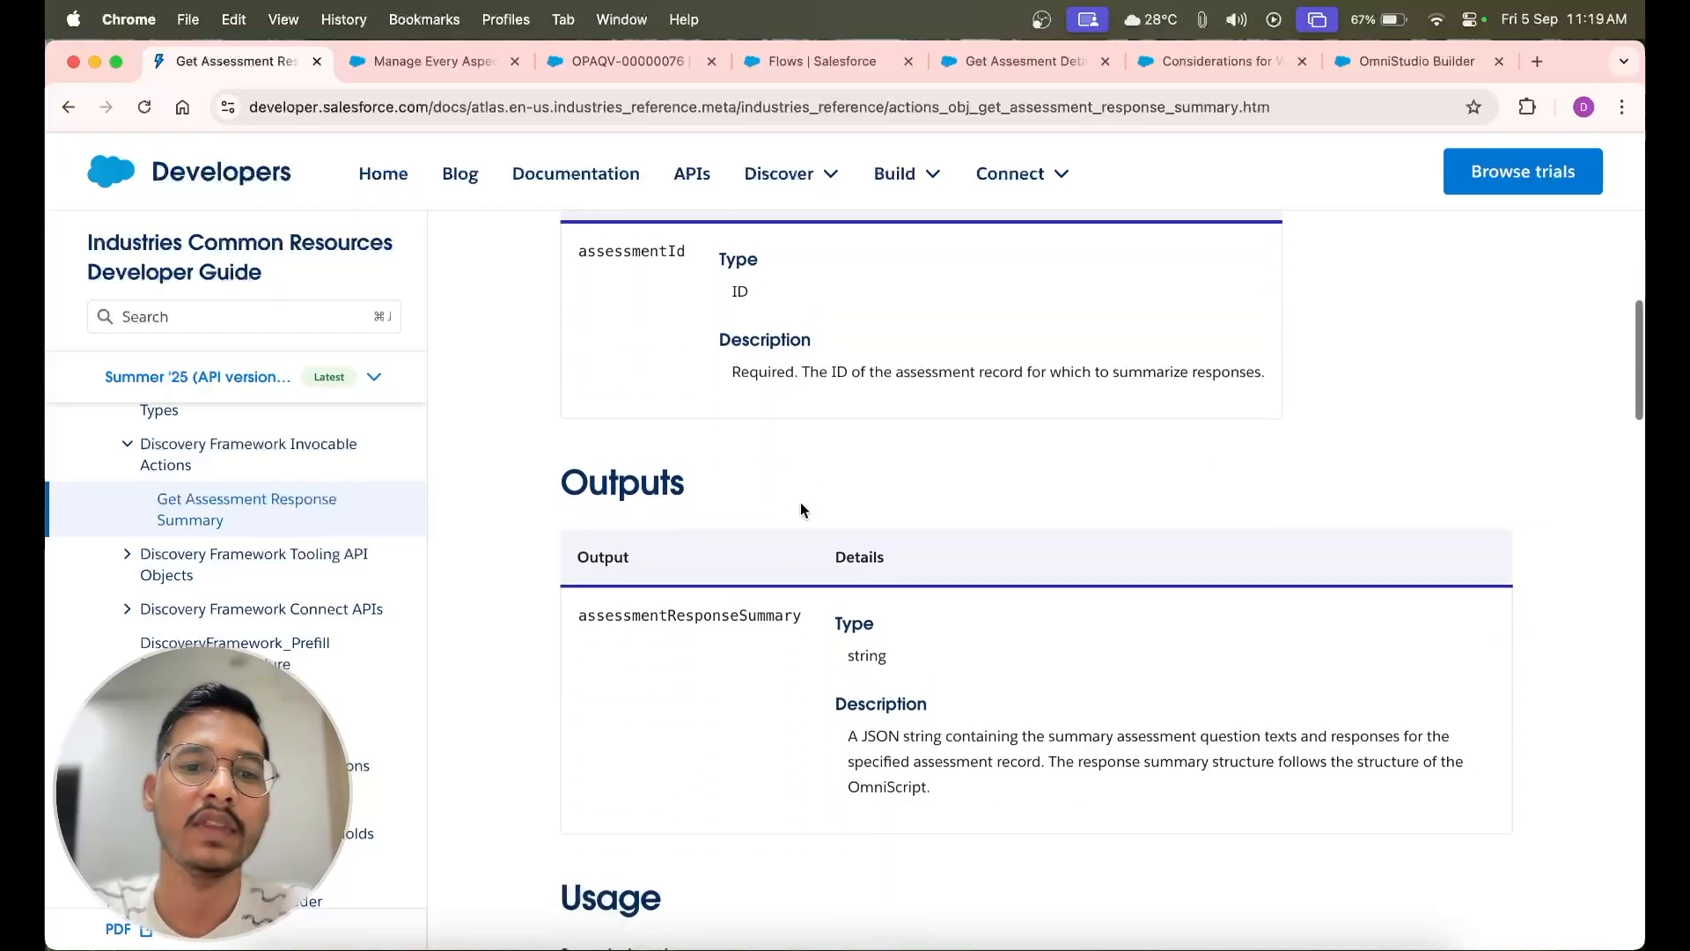
pyautogui.scroll(2, 800, 511)
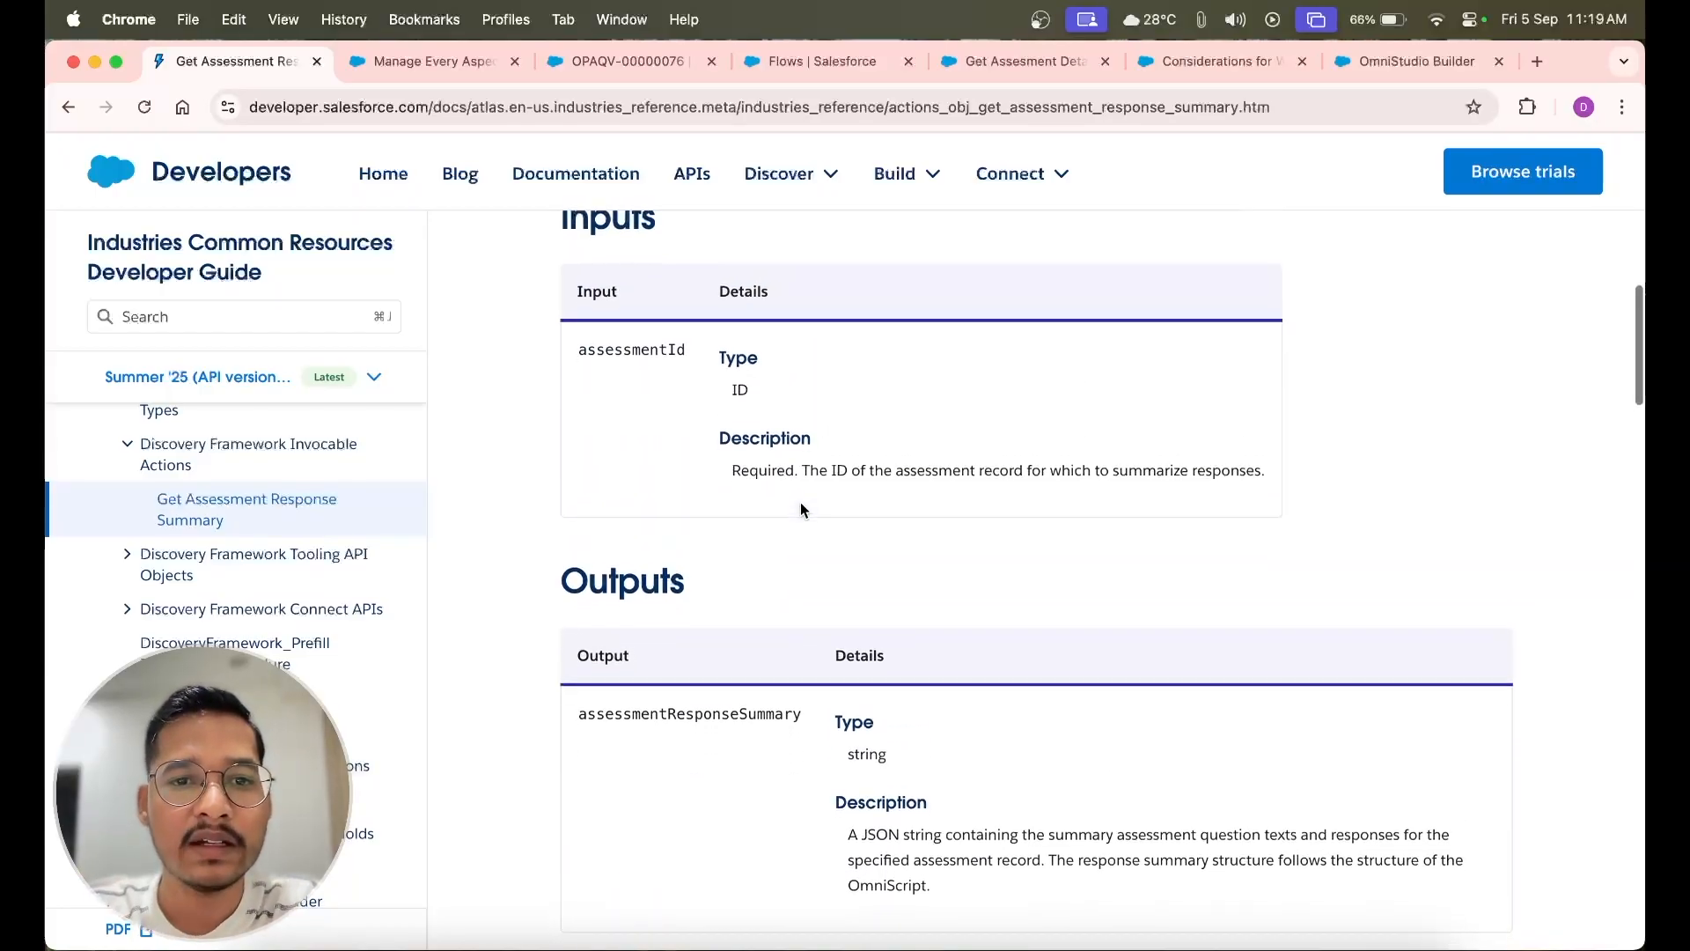
pyautogui.scroll(6, 801, 508)
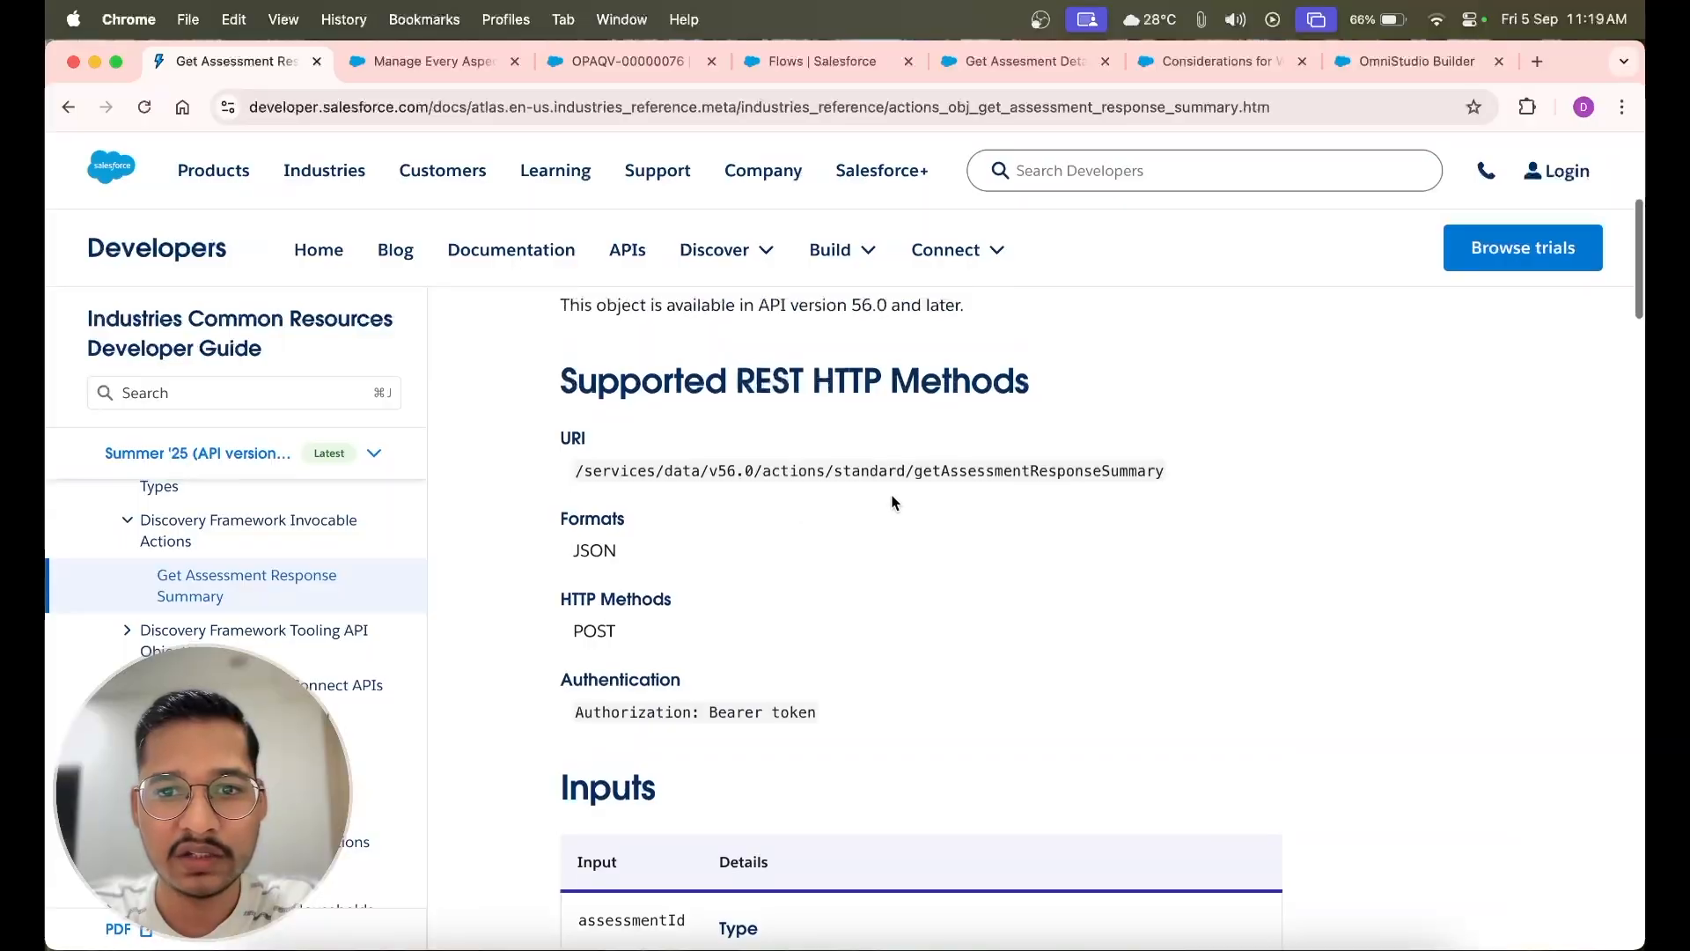
pyautogui.scroll(-3, 833, 585)
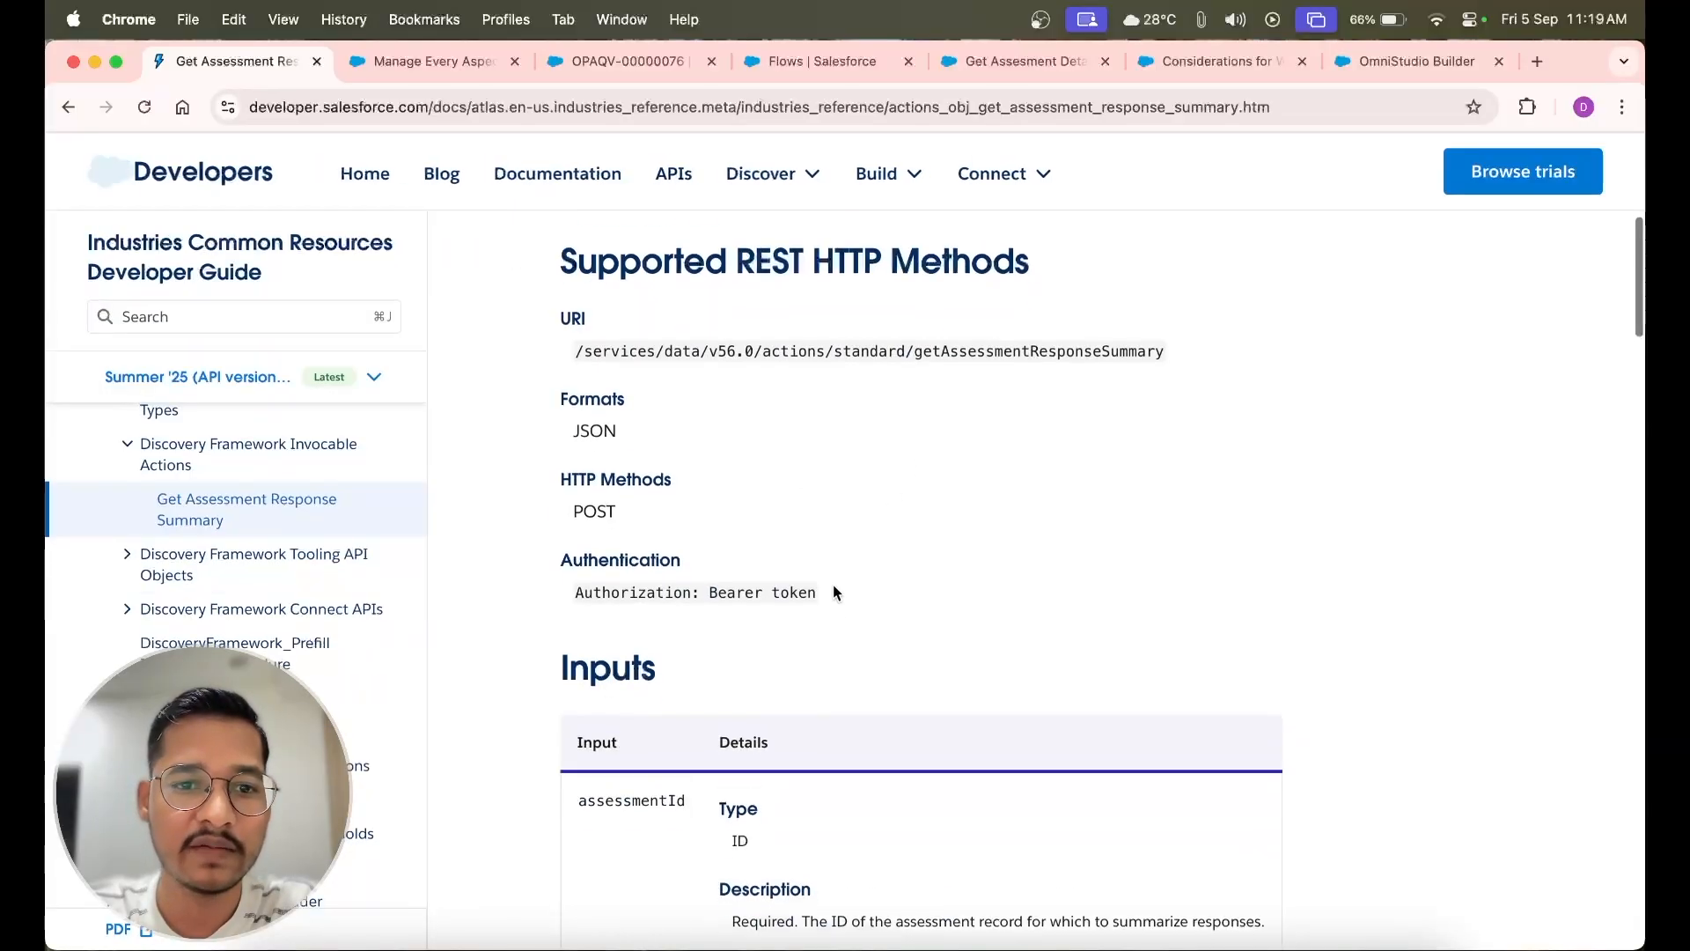
pyautogui.doubleClick(642, 653)
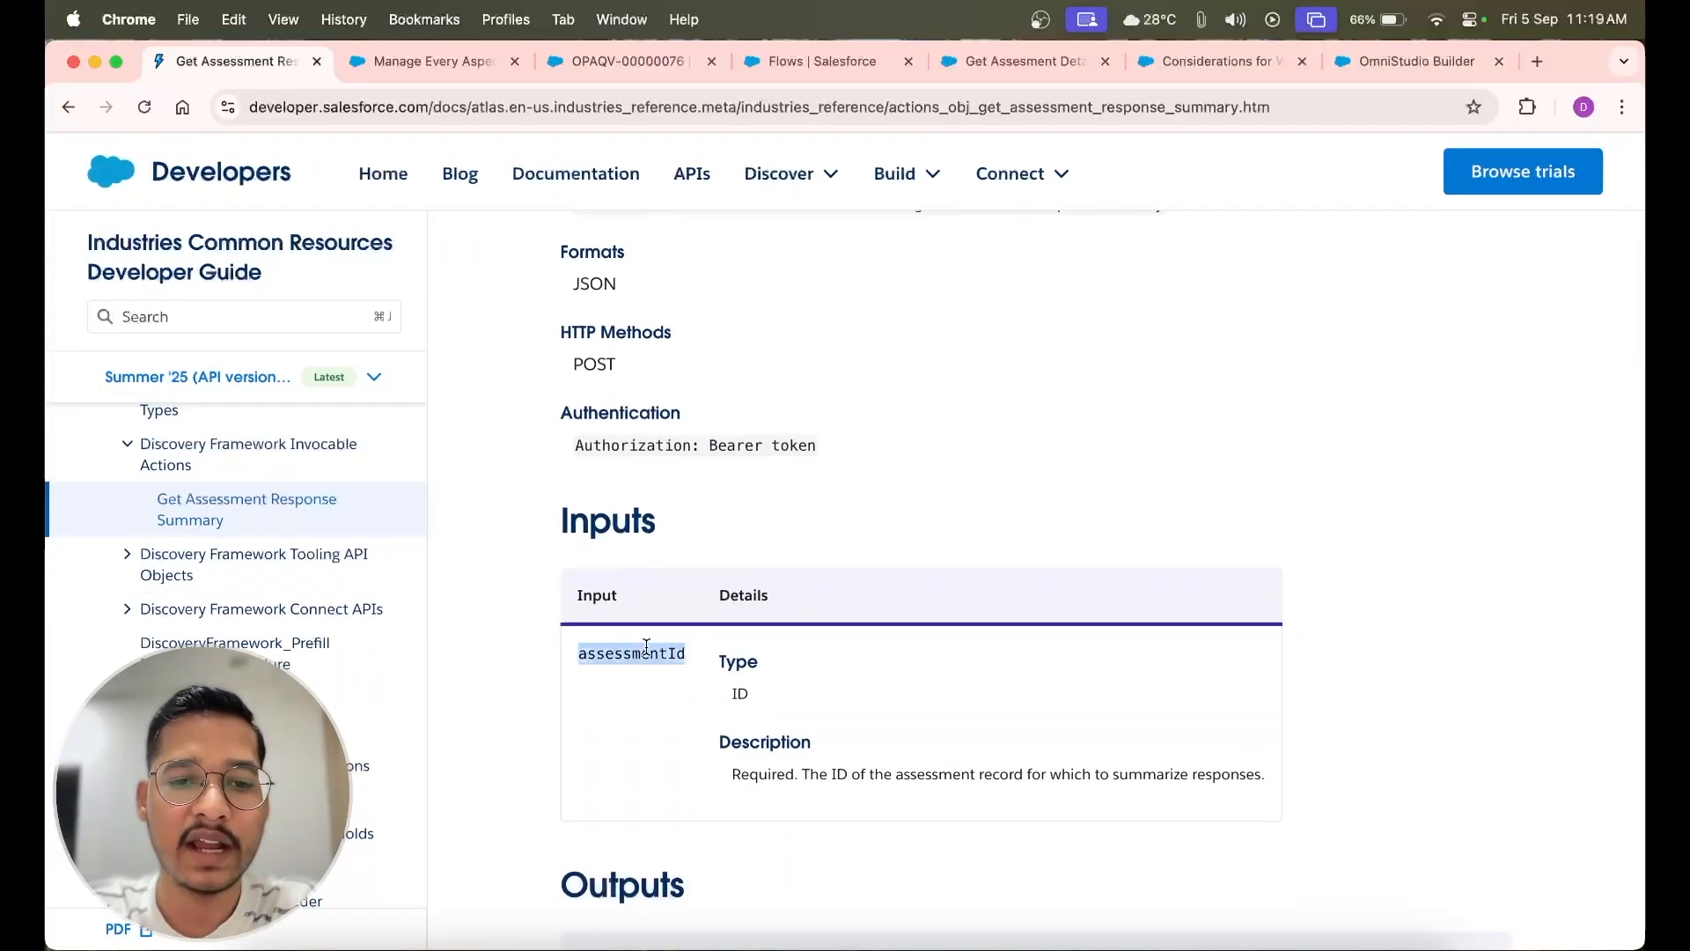
pyautogui.scroll(-3, 648, 775)
pyautogui.doubleClick(671, 751)
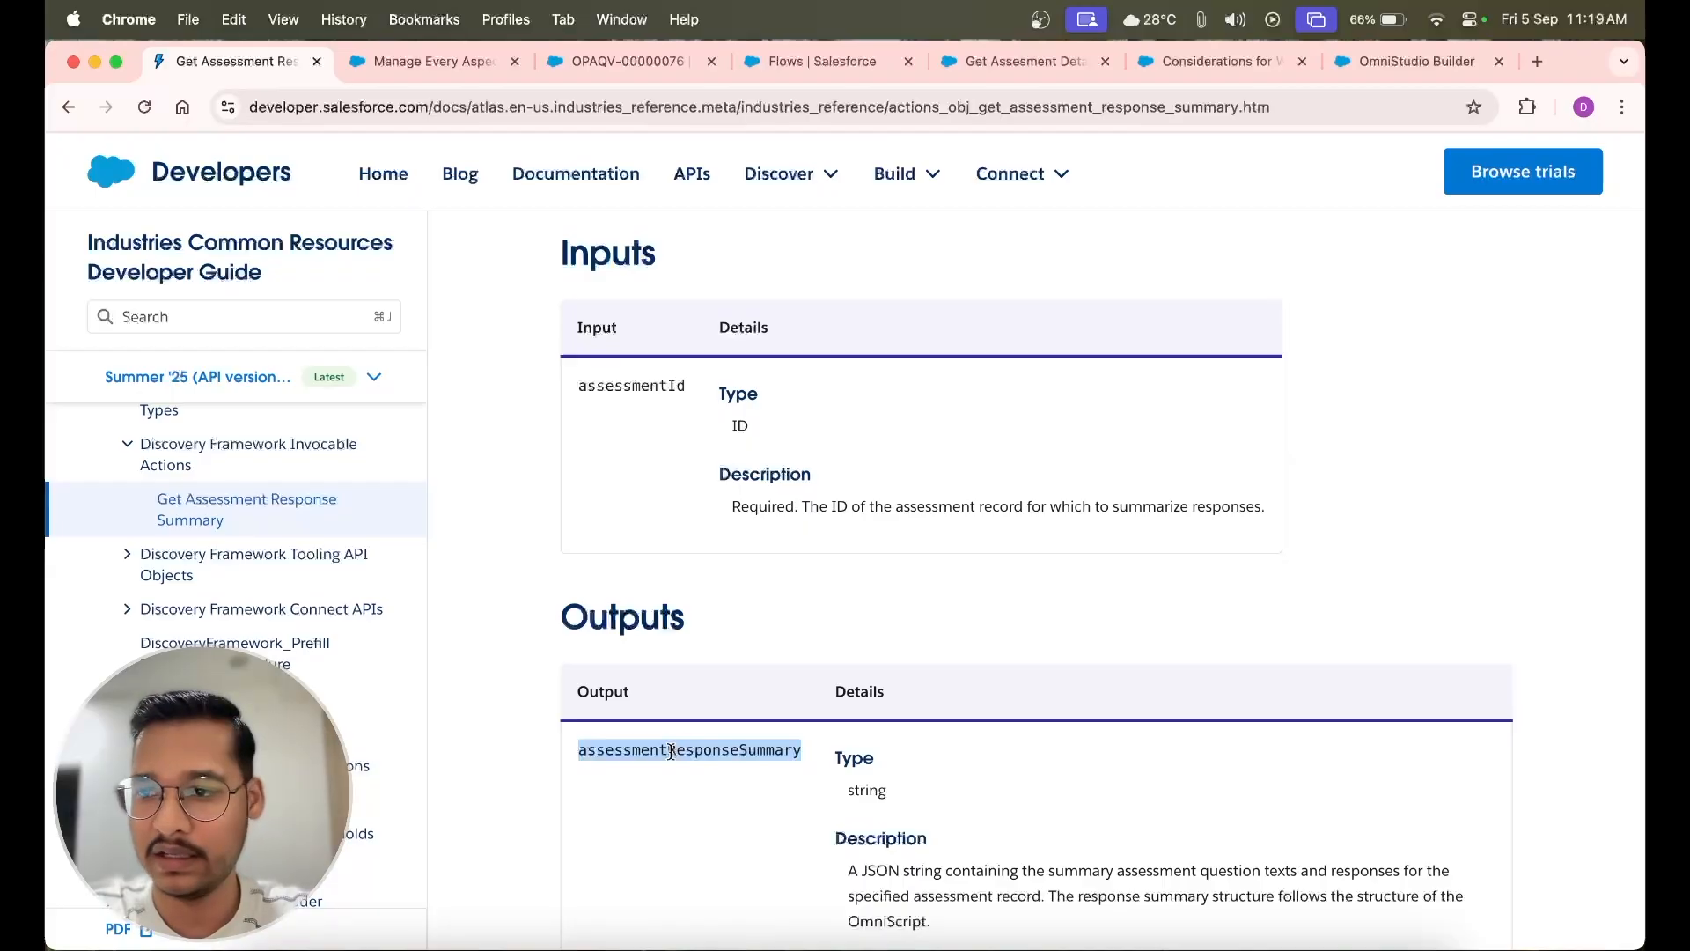
# Create a new Screen Flow from the Flows setup page, choosing it under the Screen automations category
pyautogui.click(801, 62)
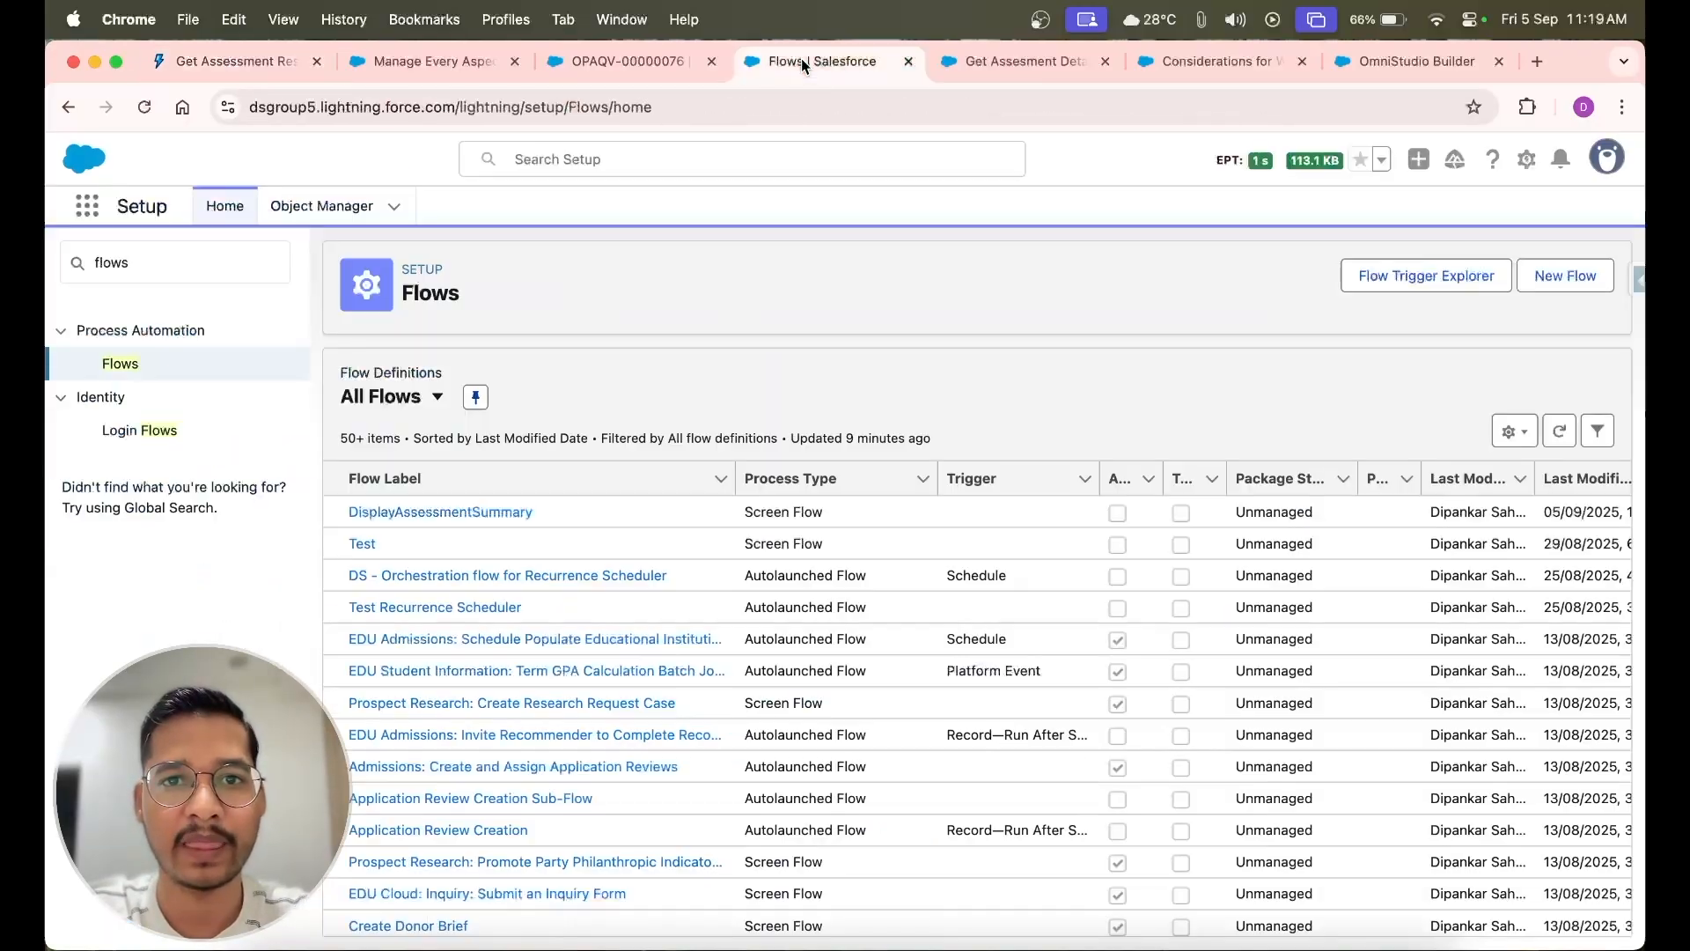
pyautogui.click(1564, 279)
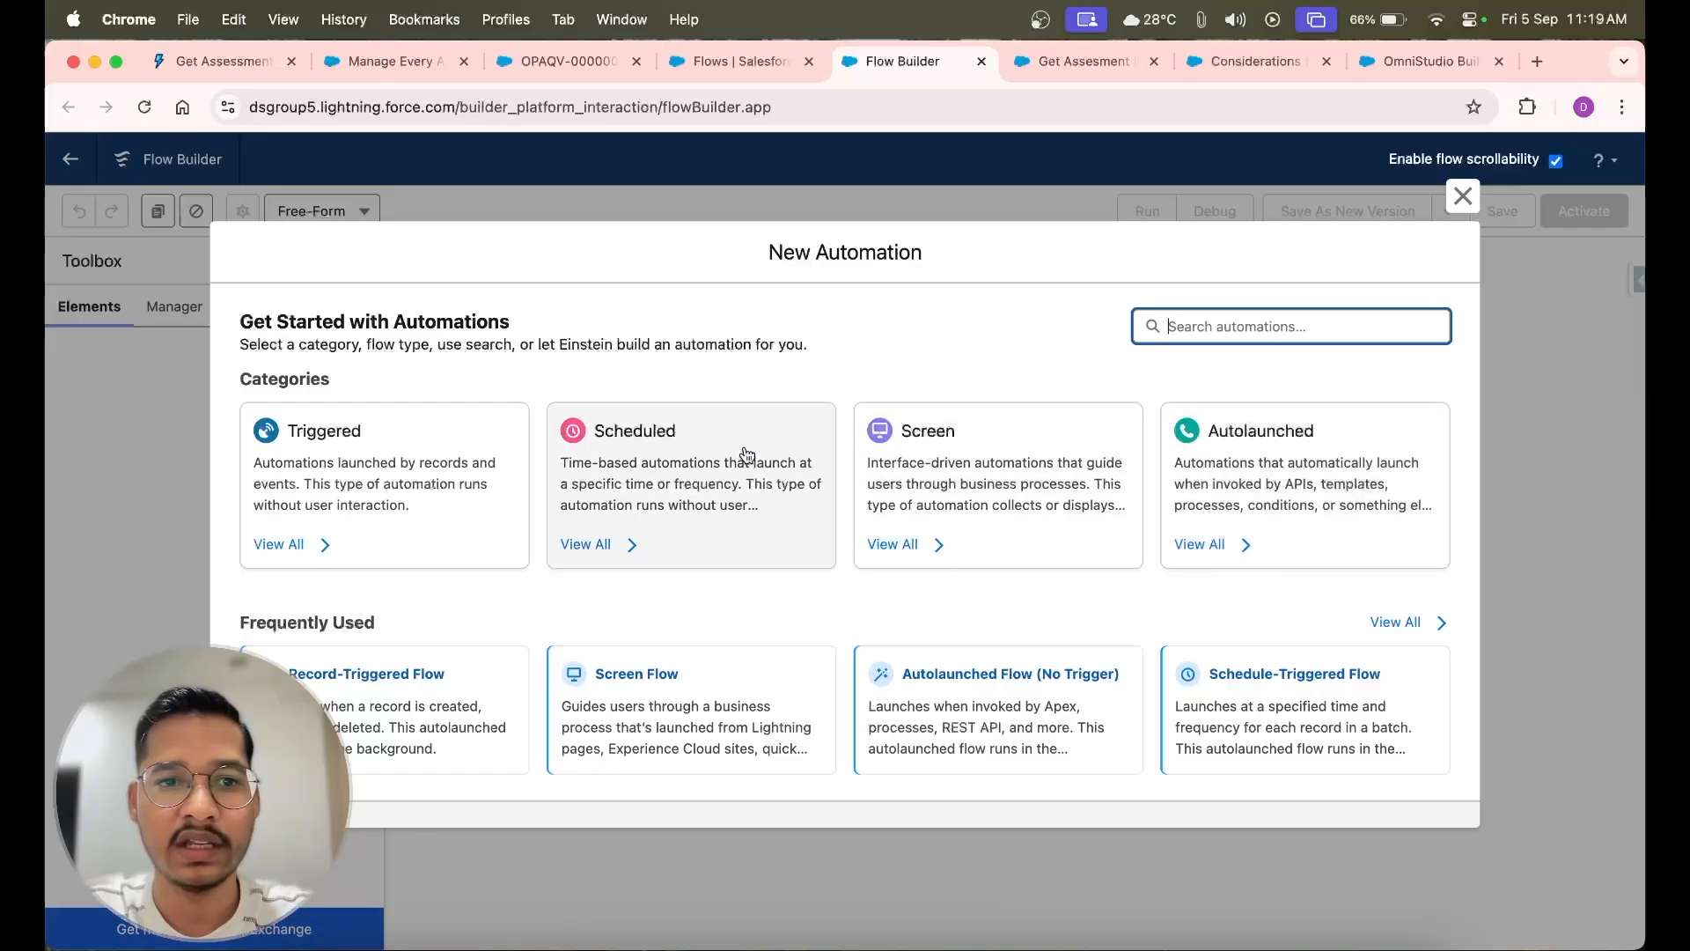
pyautogui.click(955, 467)
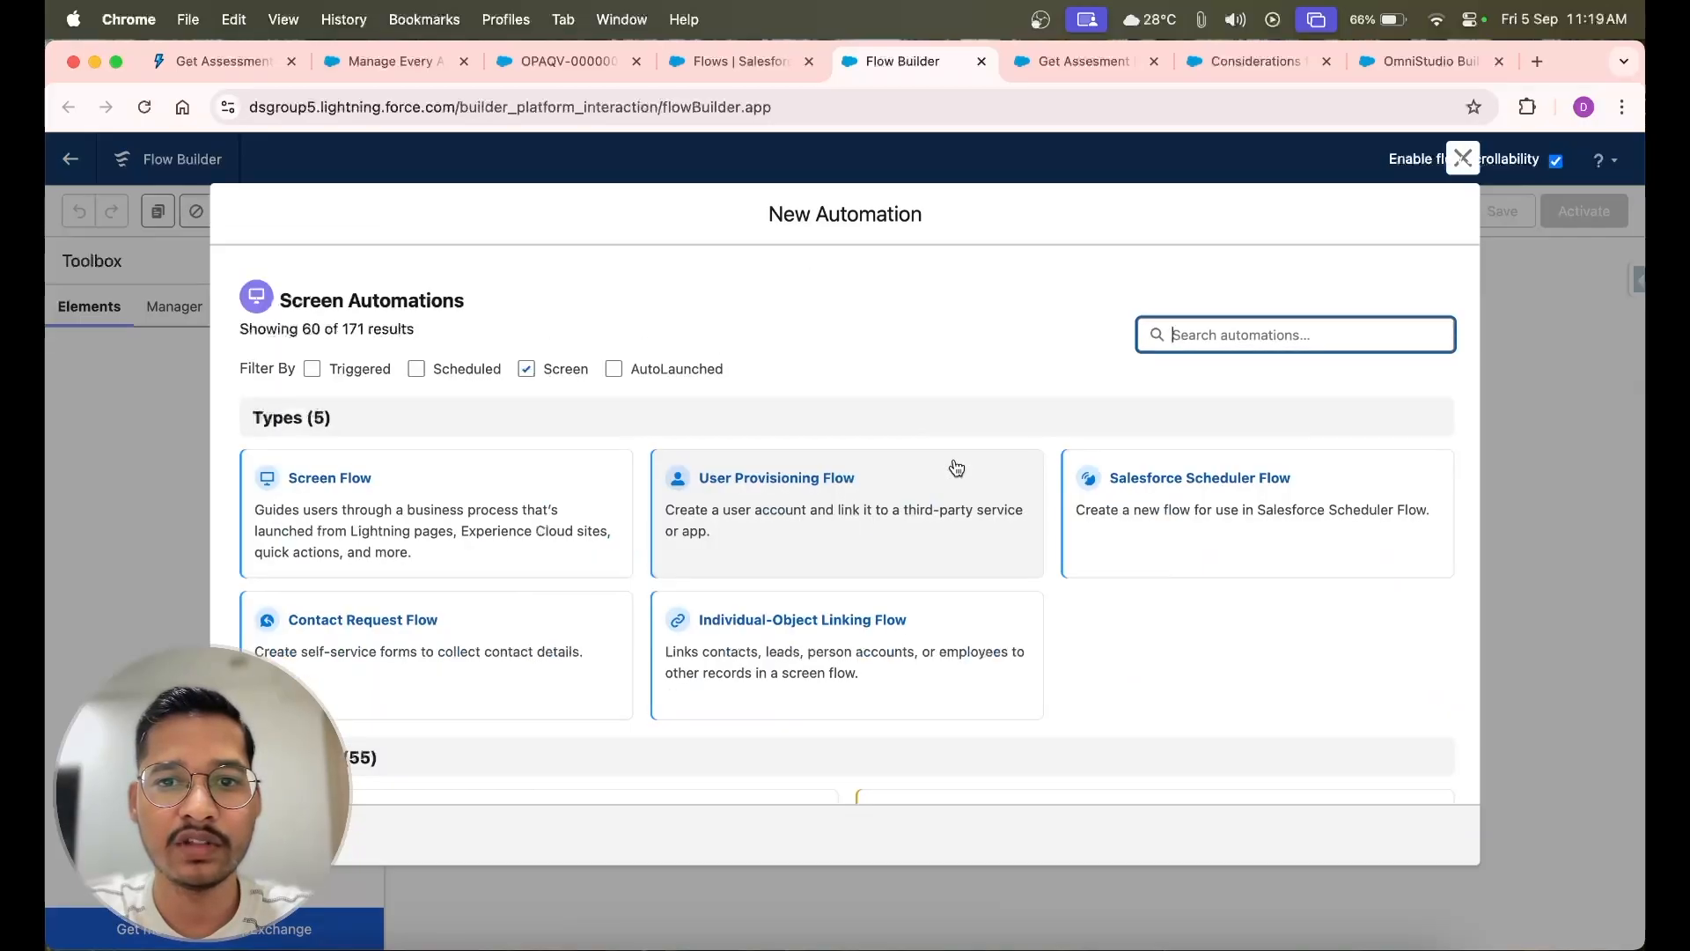
pyautogui.click(471, 477)
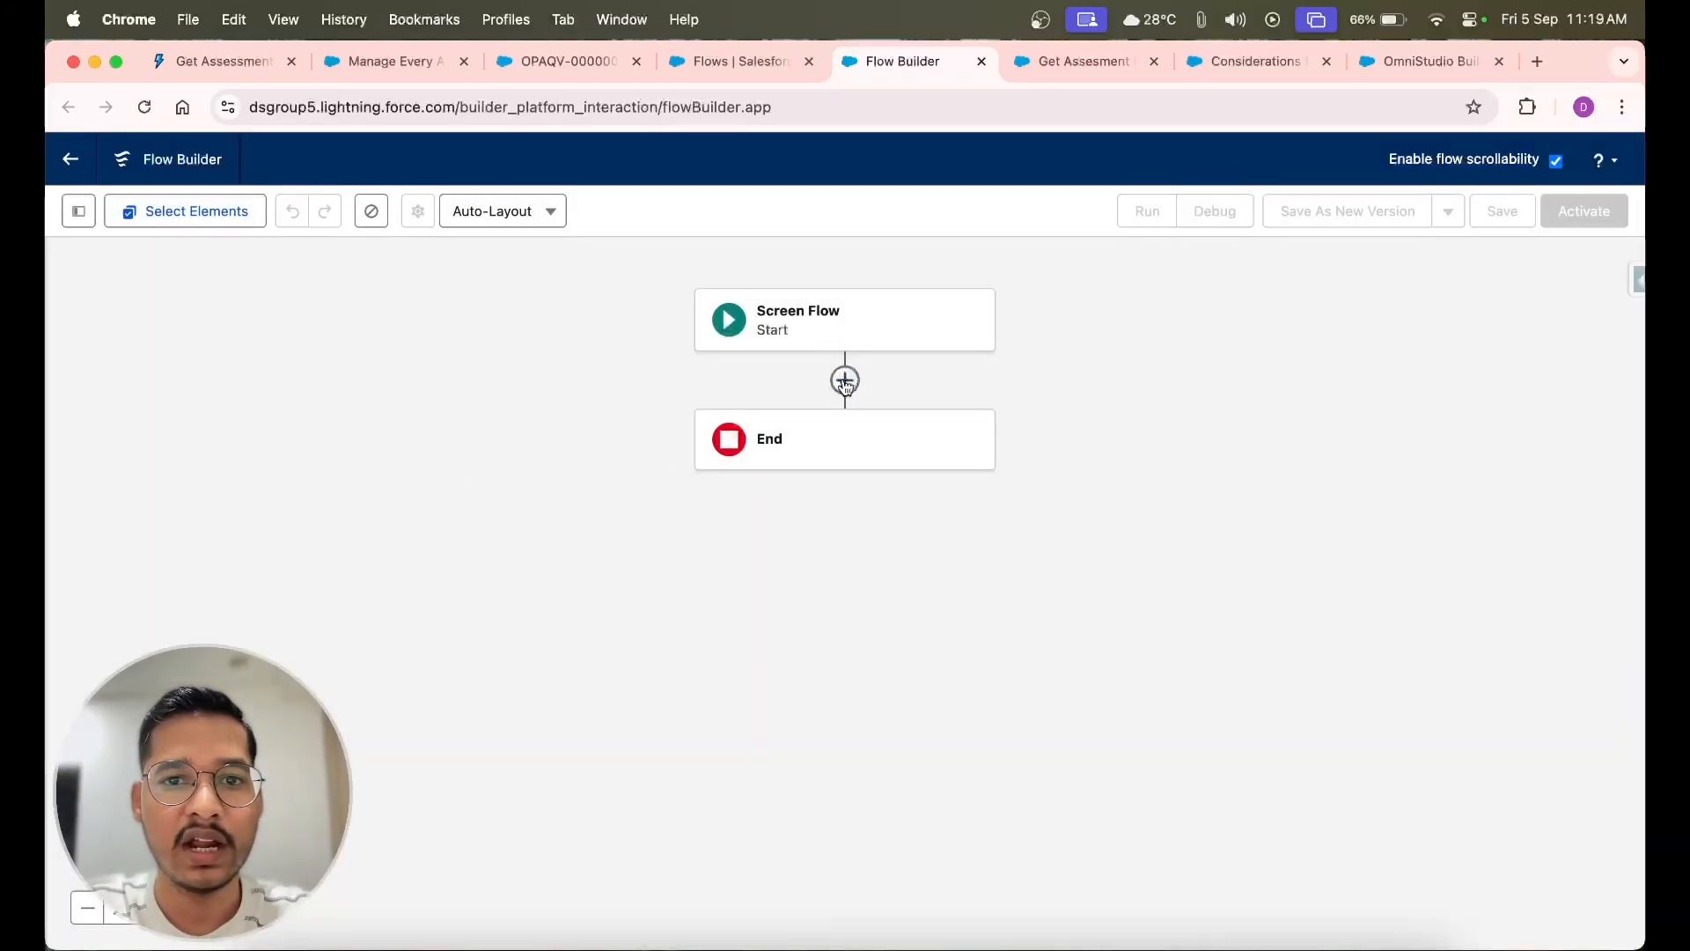
# Add an Action element after the start, searching with the copied output name assessmentResponseSummary and choosing Get Assessment Response Summary
pyautogui.click(845, 381)
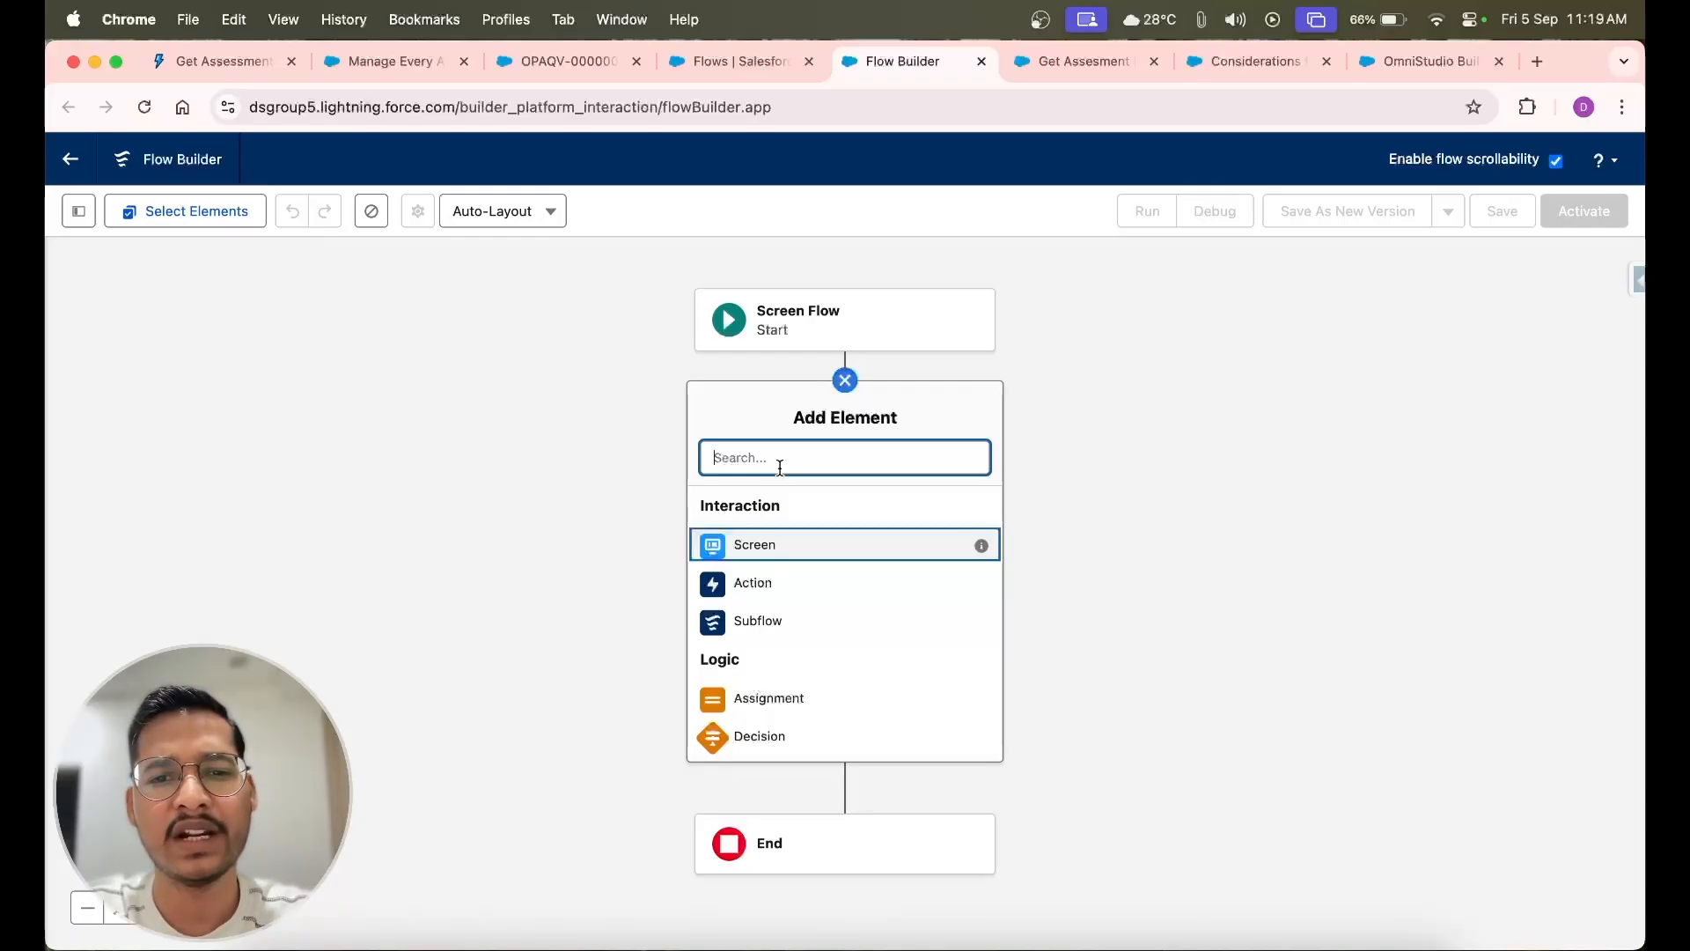
pyautogui.click(762, 583)
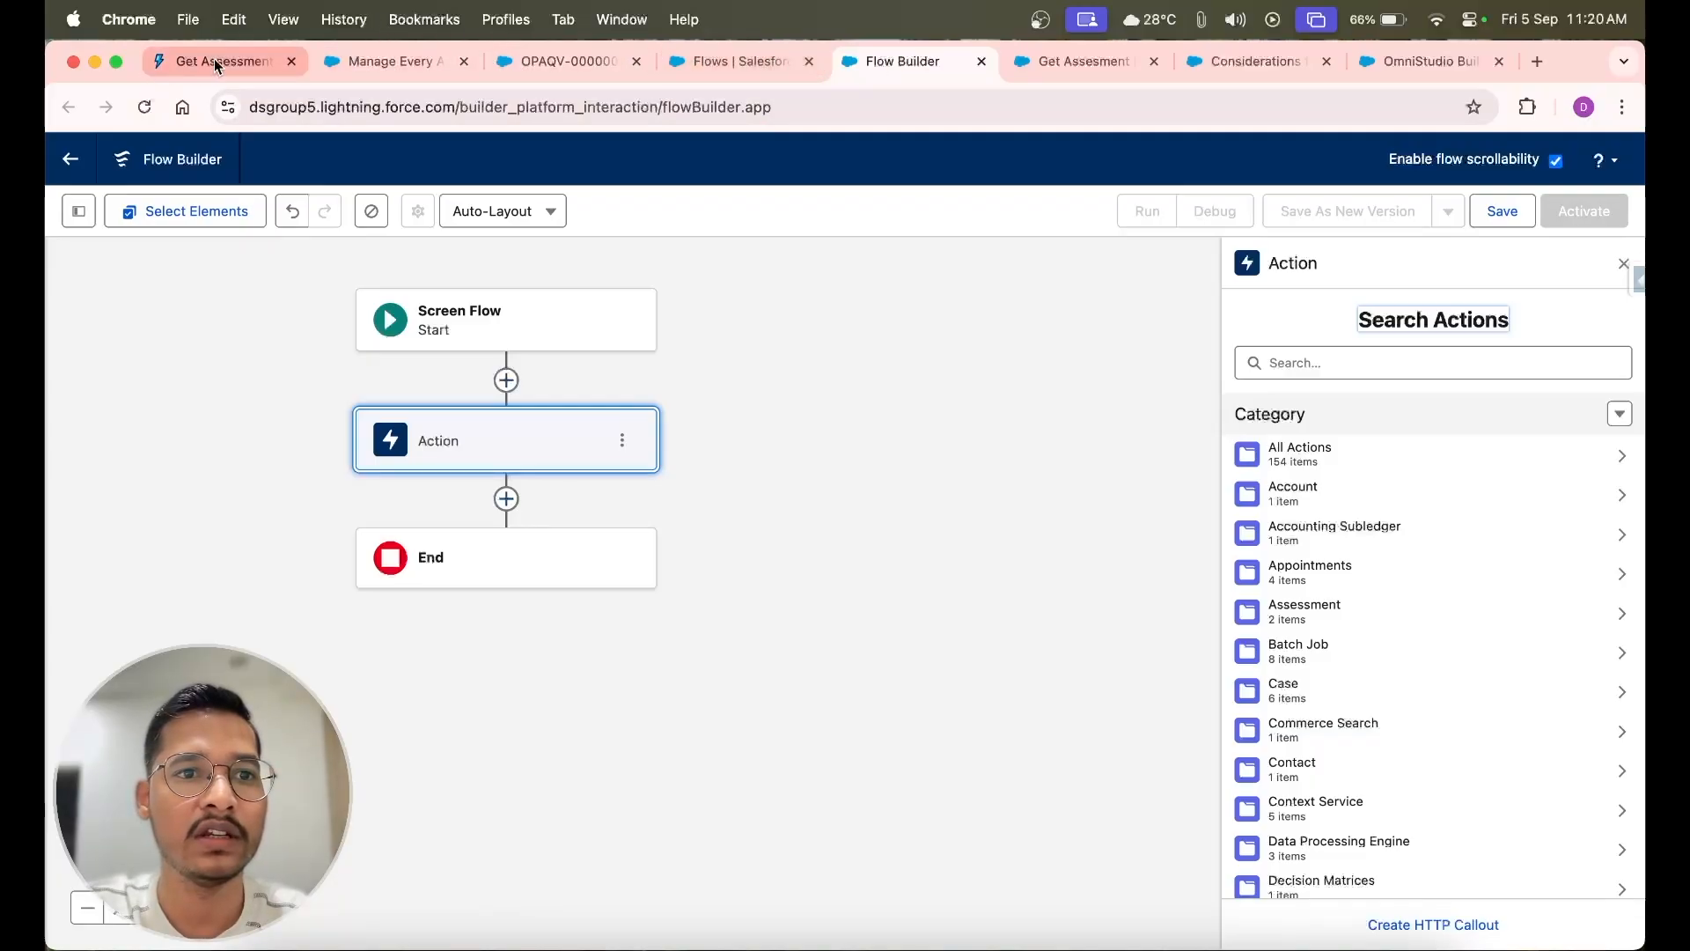
pyautogui.moveTo(215, 64); pyautogui.dragTo(686, 44)
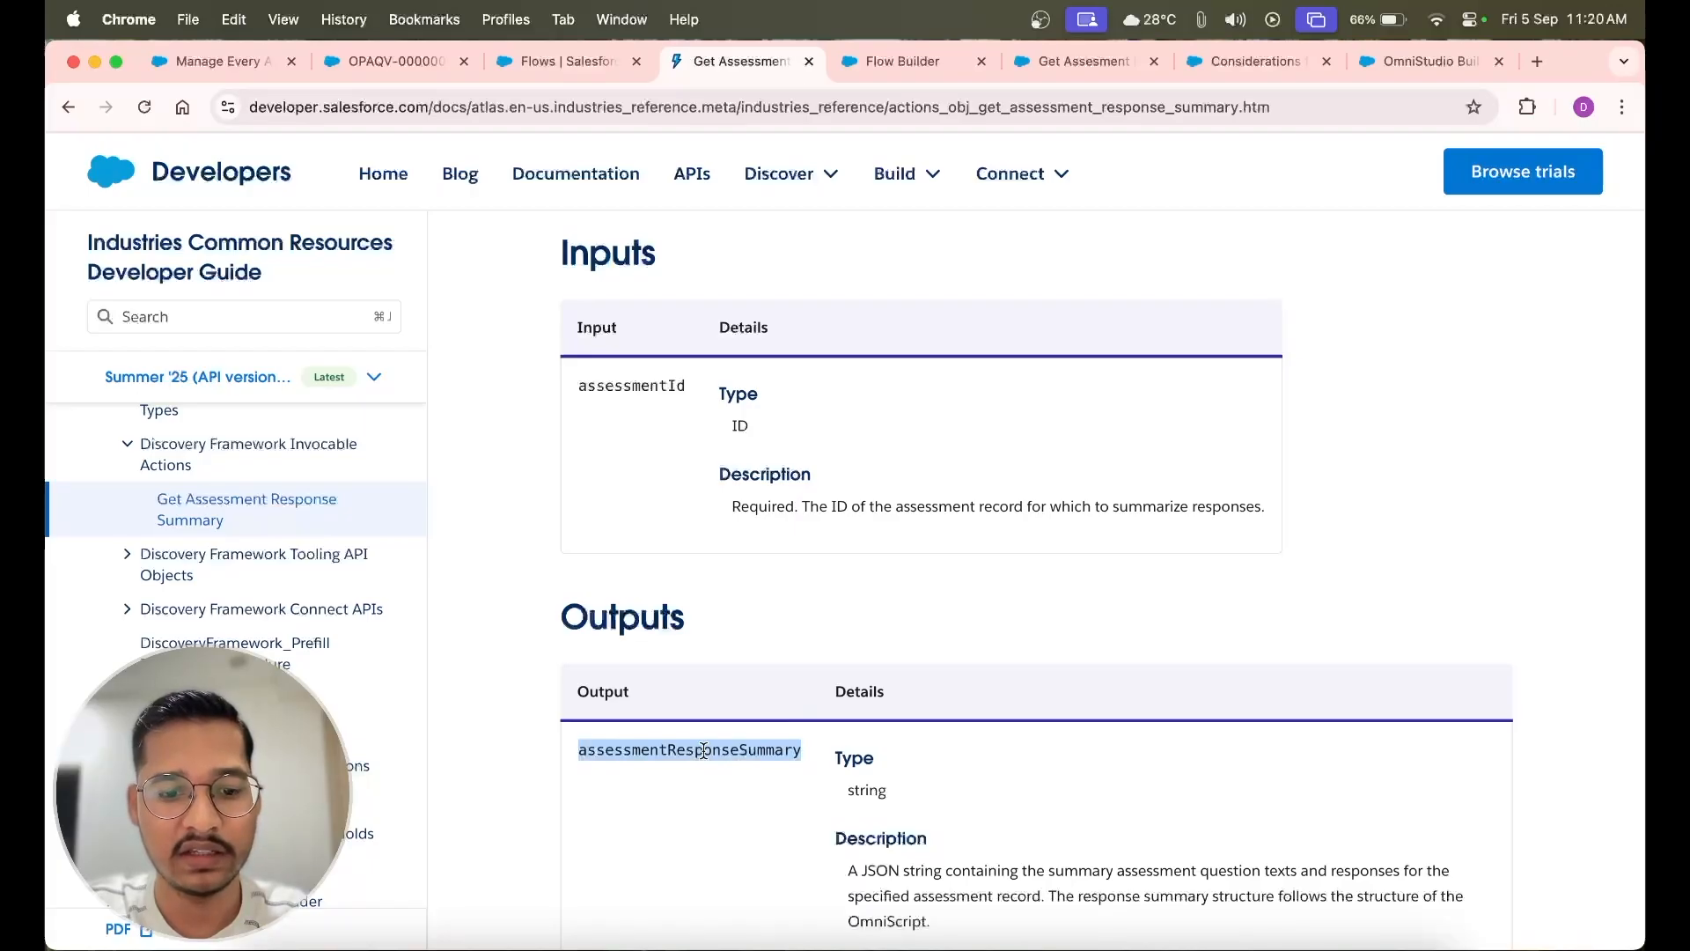
pyautogui.click(890, 61)
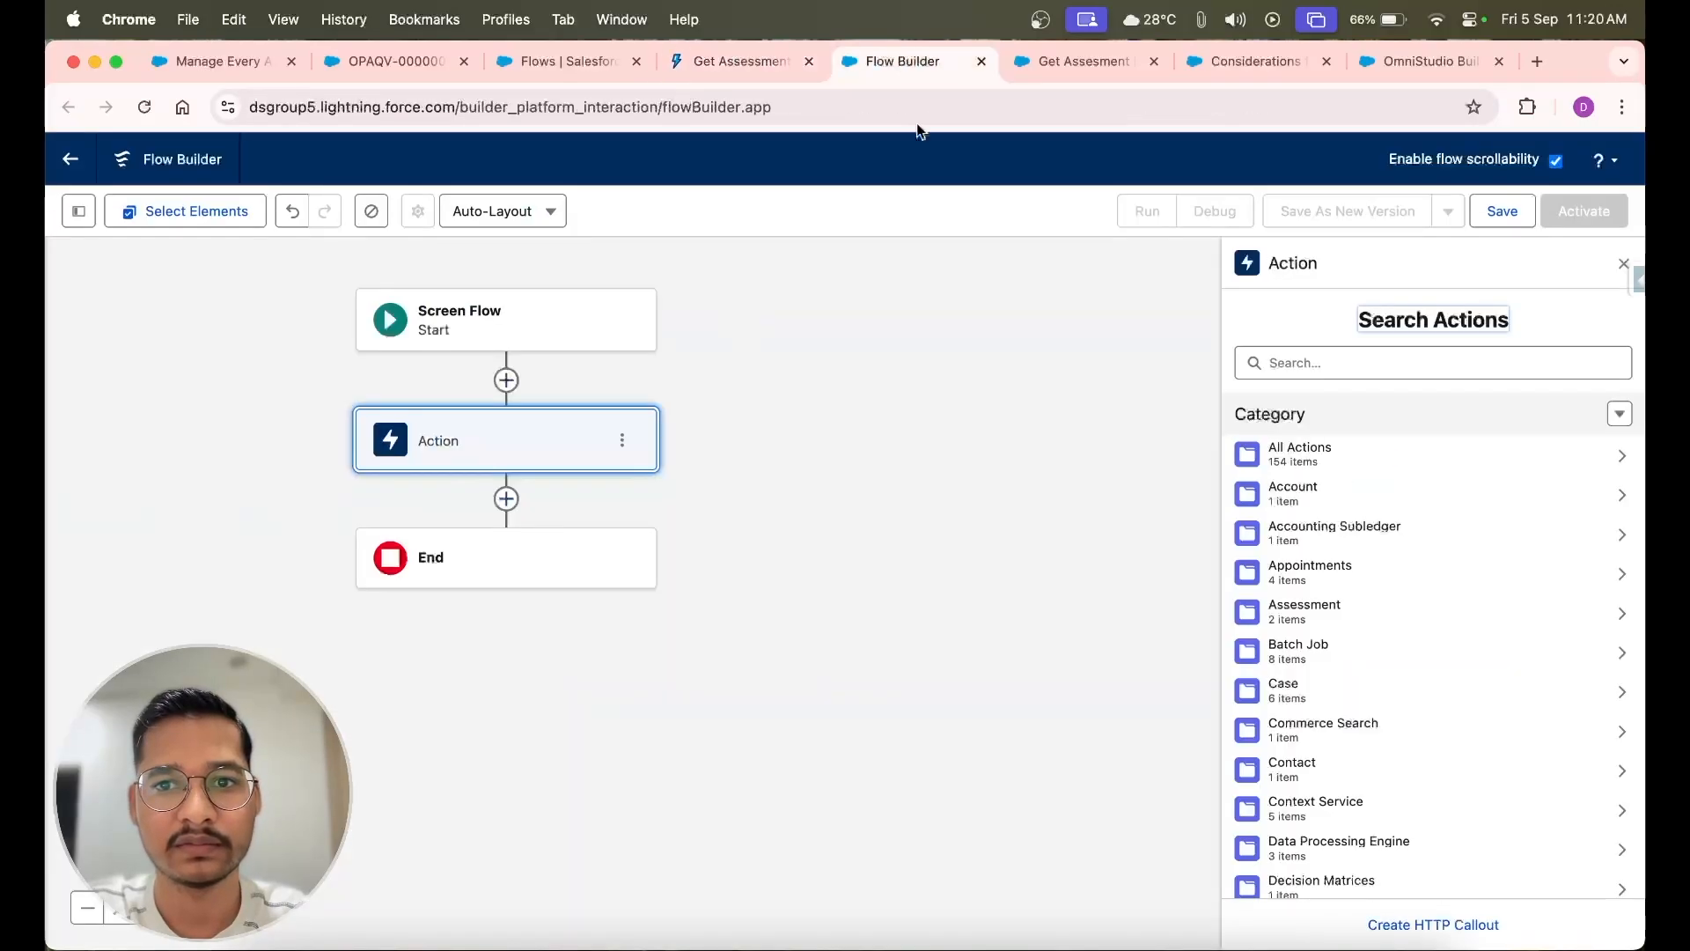
pyautogui.click(1296, 360)
pyautogui.write('assessmentResponseSummary')
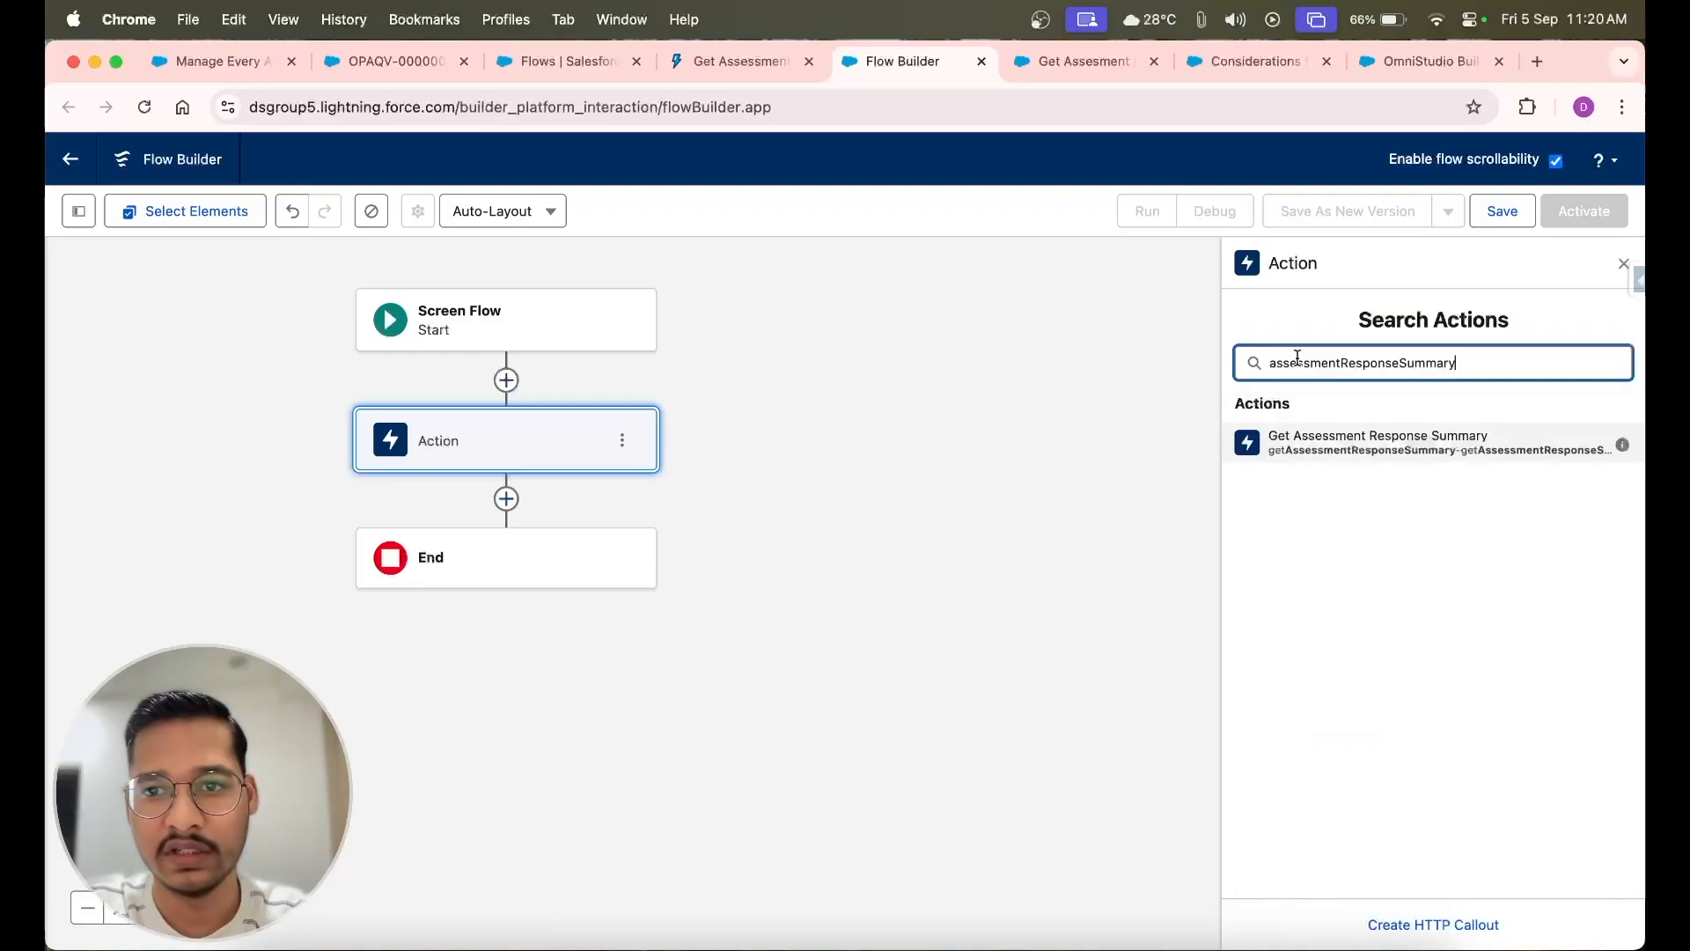
pyautogui.click(1364, 445)
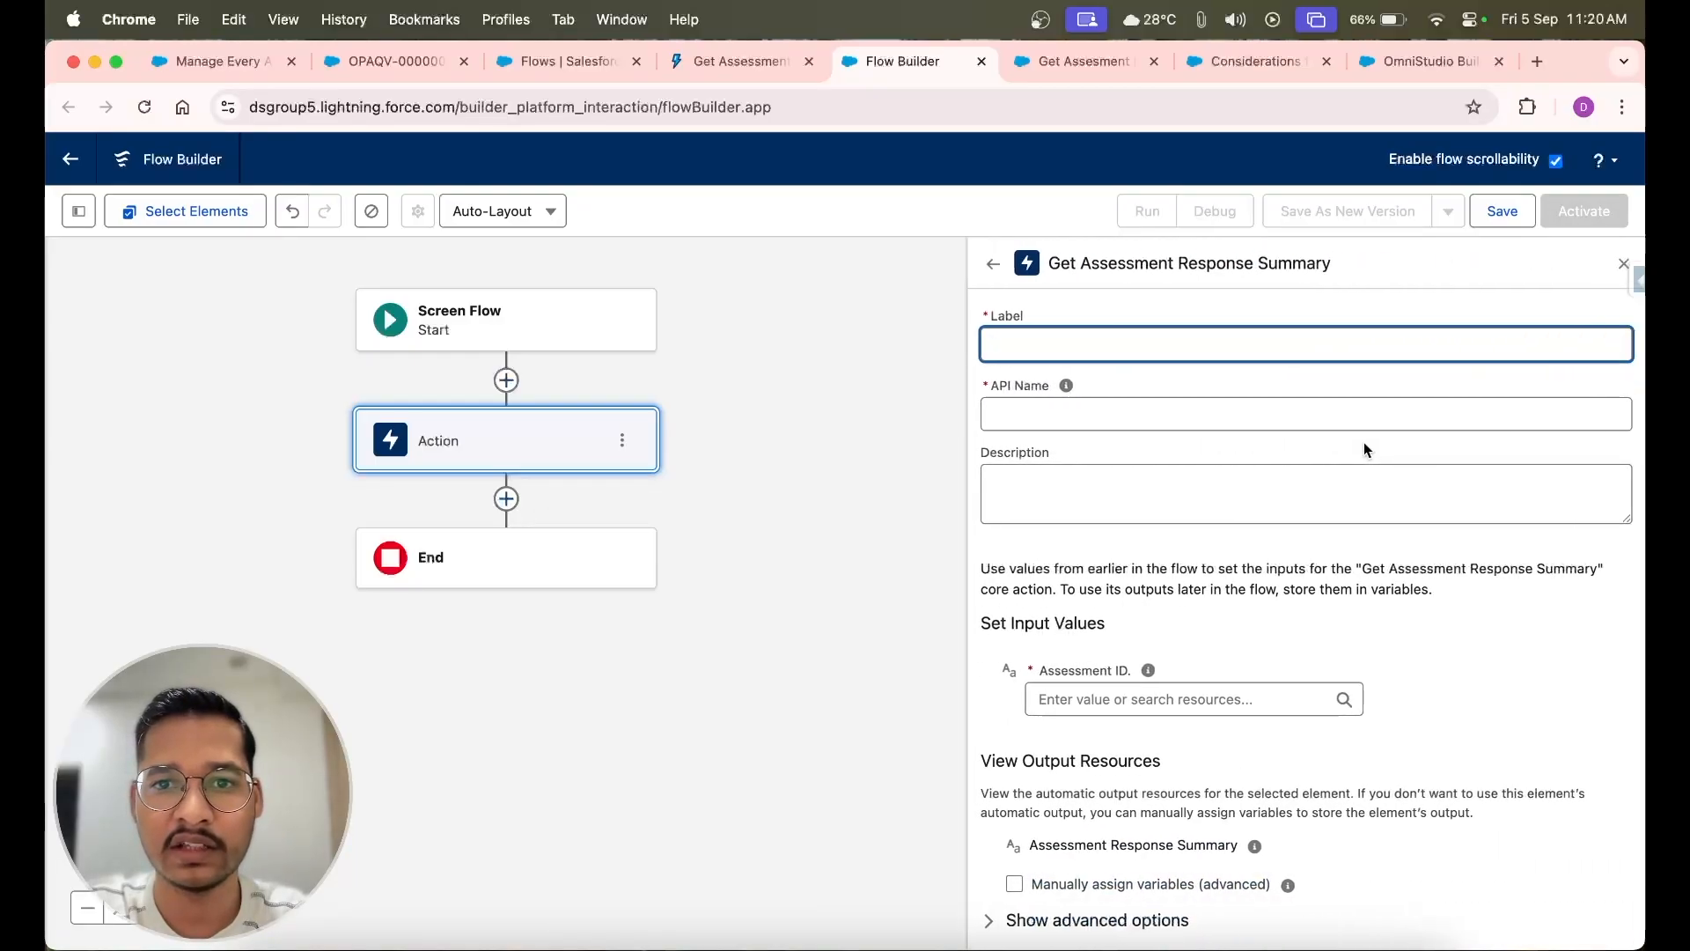
# Set the action's label, API name and description all to assessmentResponseSummary
pyautogui.write('assessmentResponseSummary')
pyautogui.click(1032, 414)
pyautogui.write('assessmentResponseSummary')
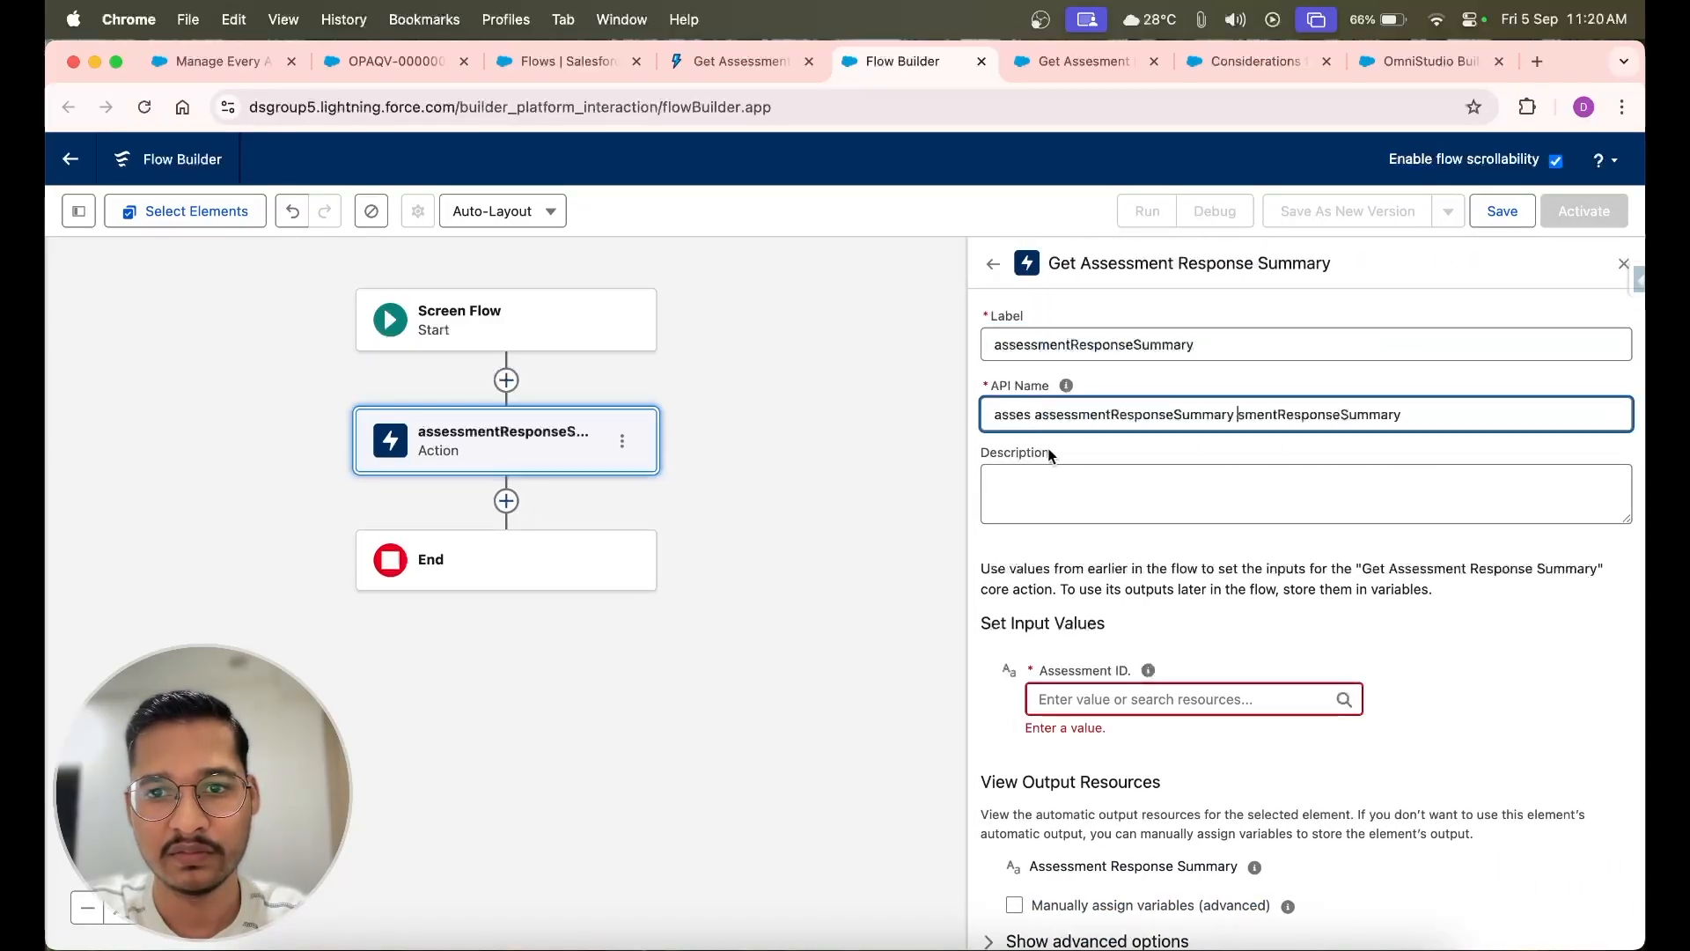
pyautogui.tripleClick(1114, 419)
pyautogui.write('assessmentResponseSummary')
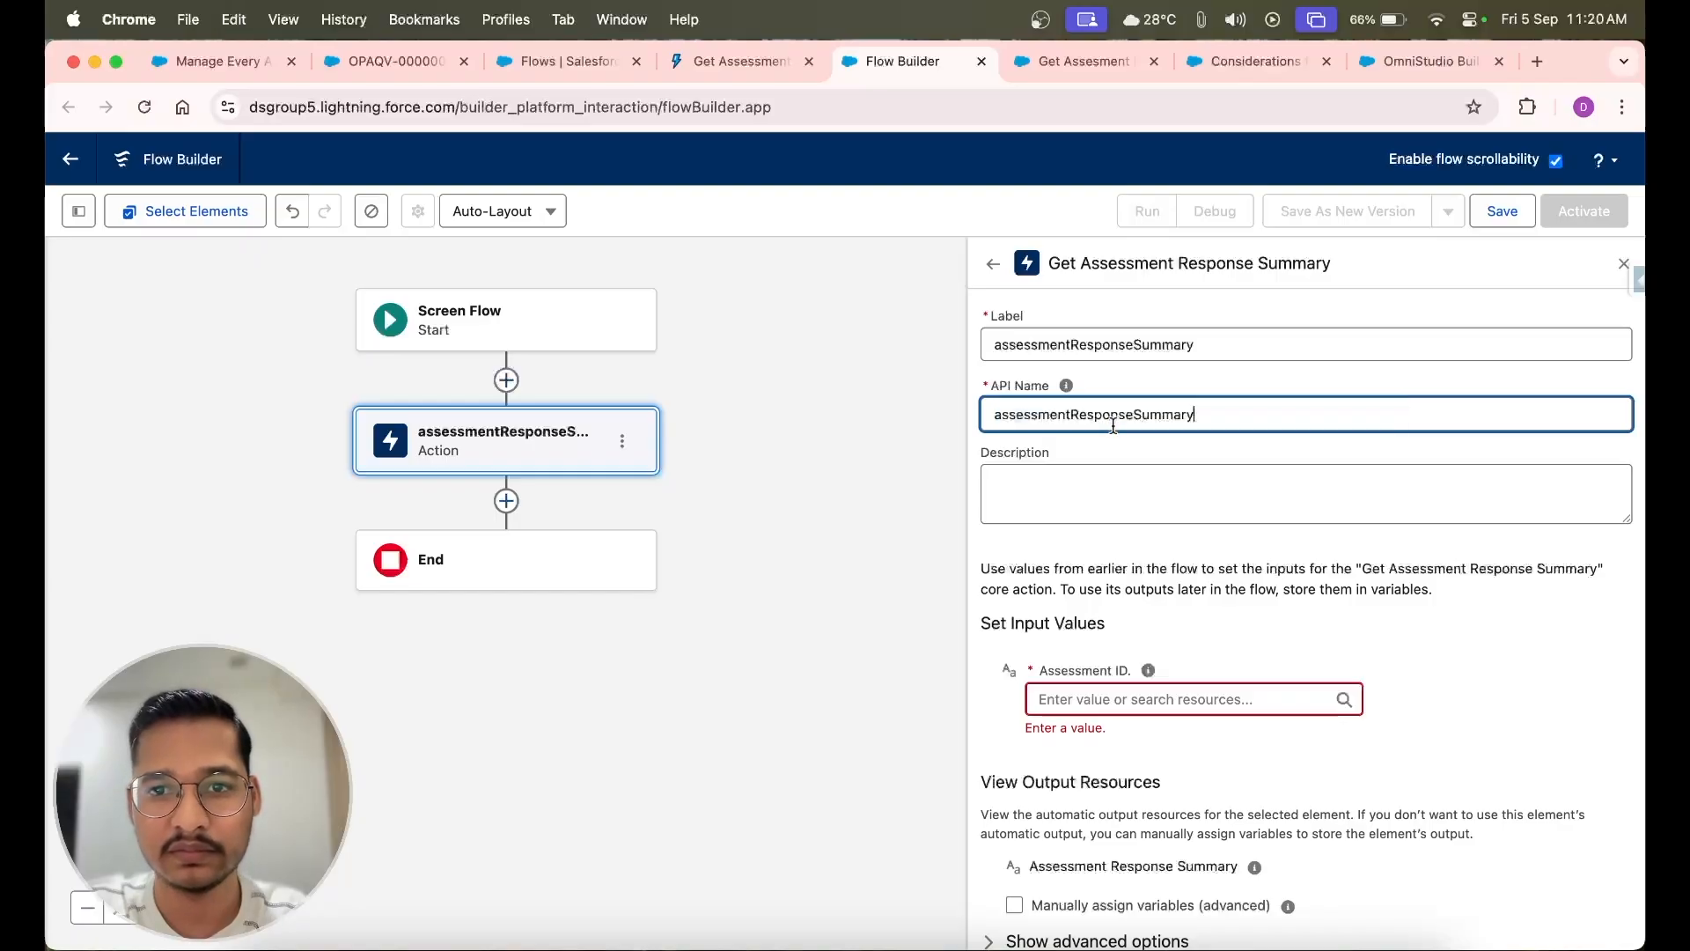
pyautogui.click(1069, 504)
pyautogui.write('assessmentResponseSummary')
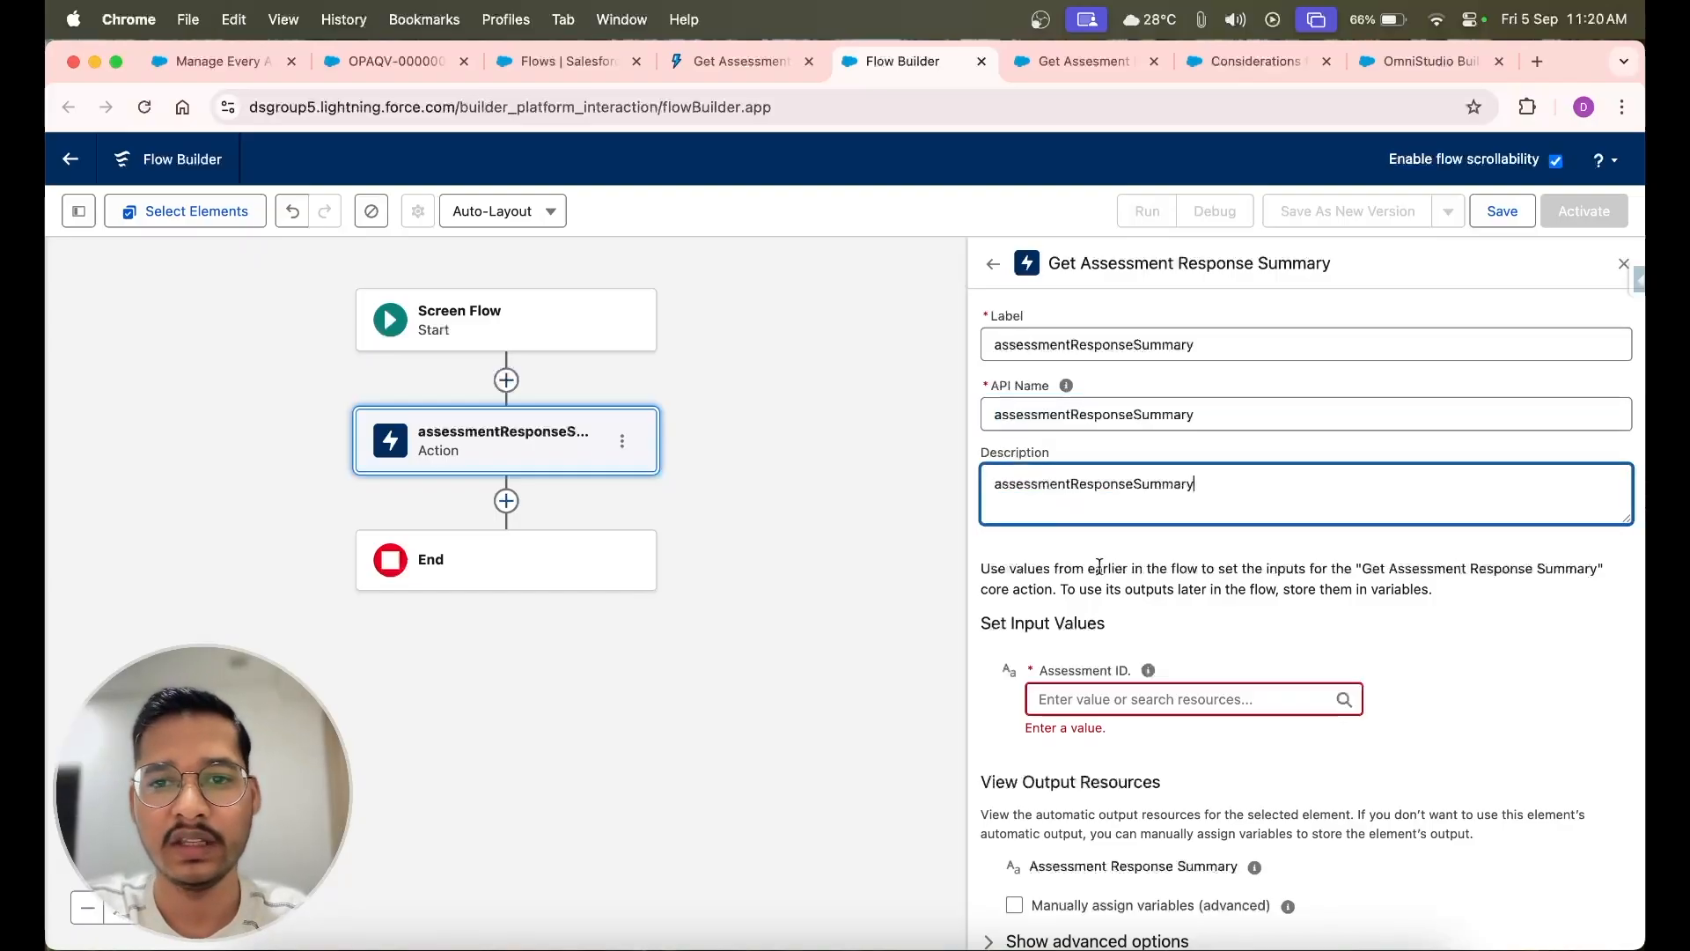
# Browse the resources offered for the action's required Assessment ID input
pyautogui.scroll(-1, 1086, 588)
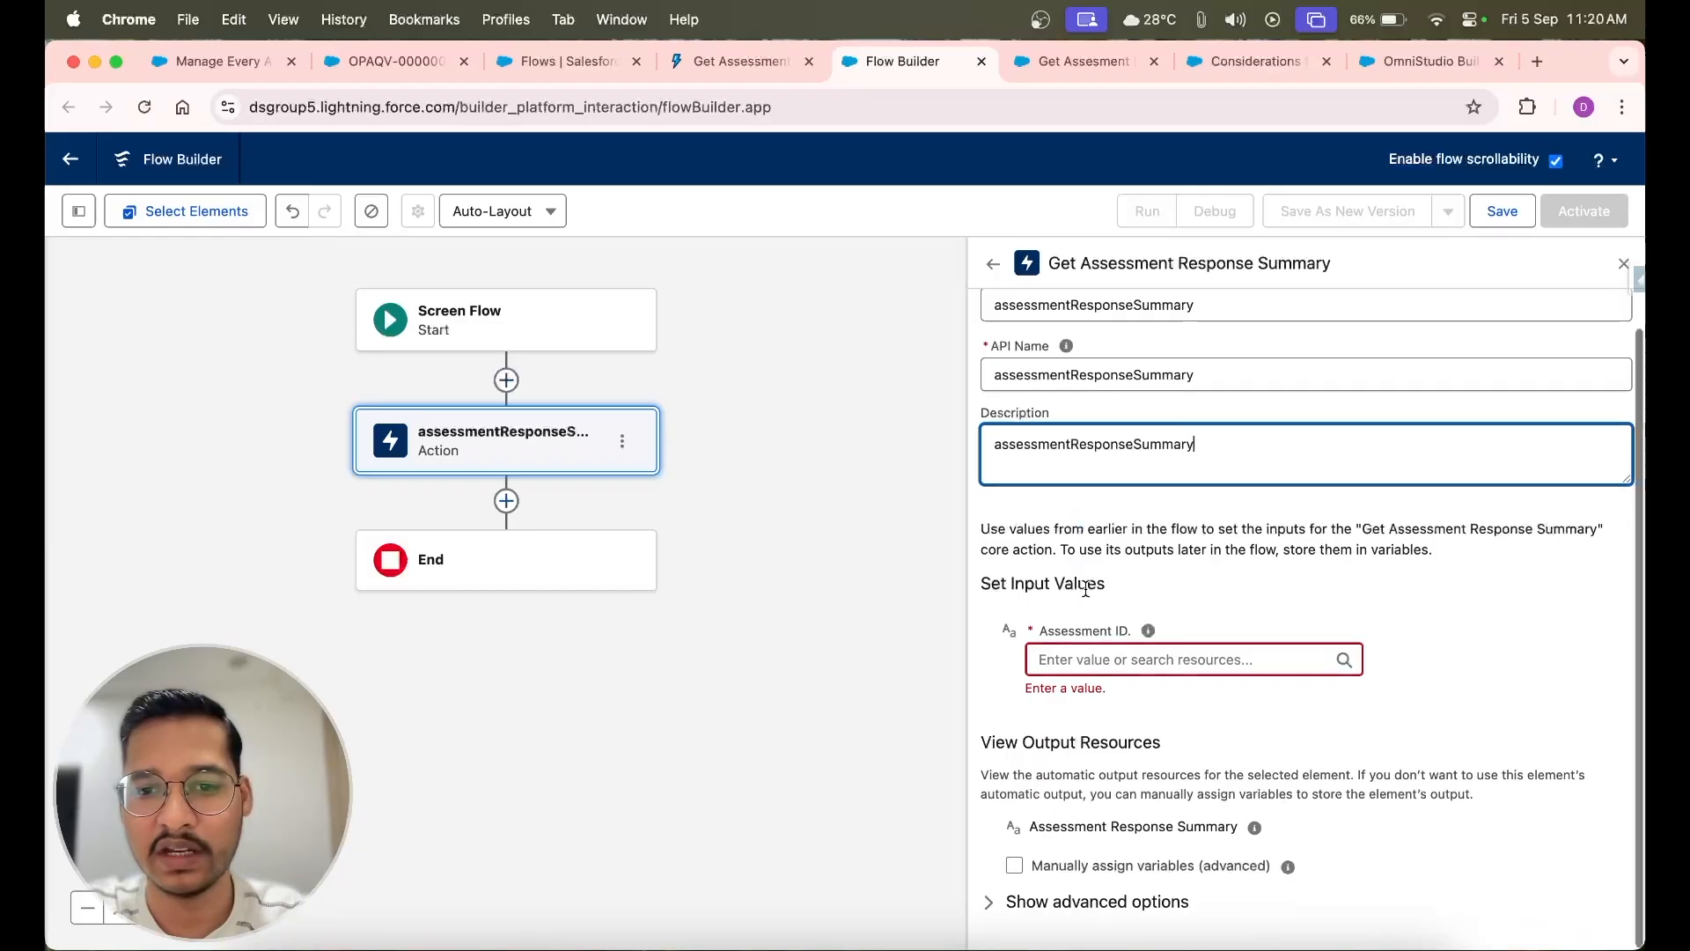
pyautogui.click(1091, 663)
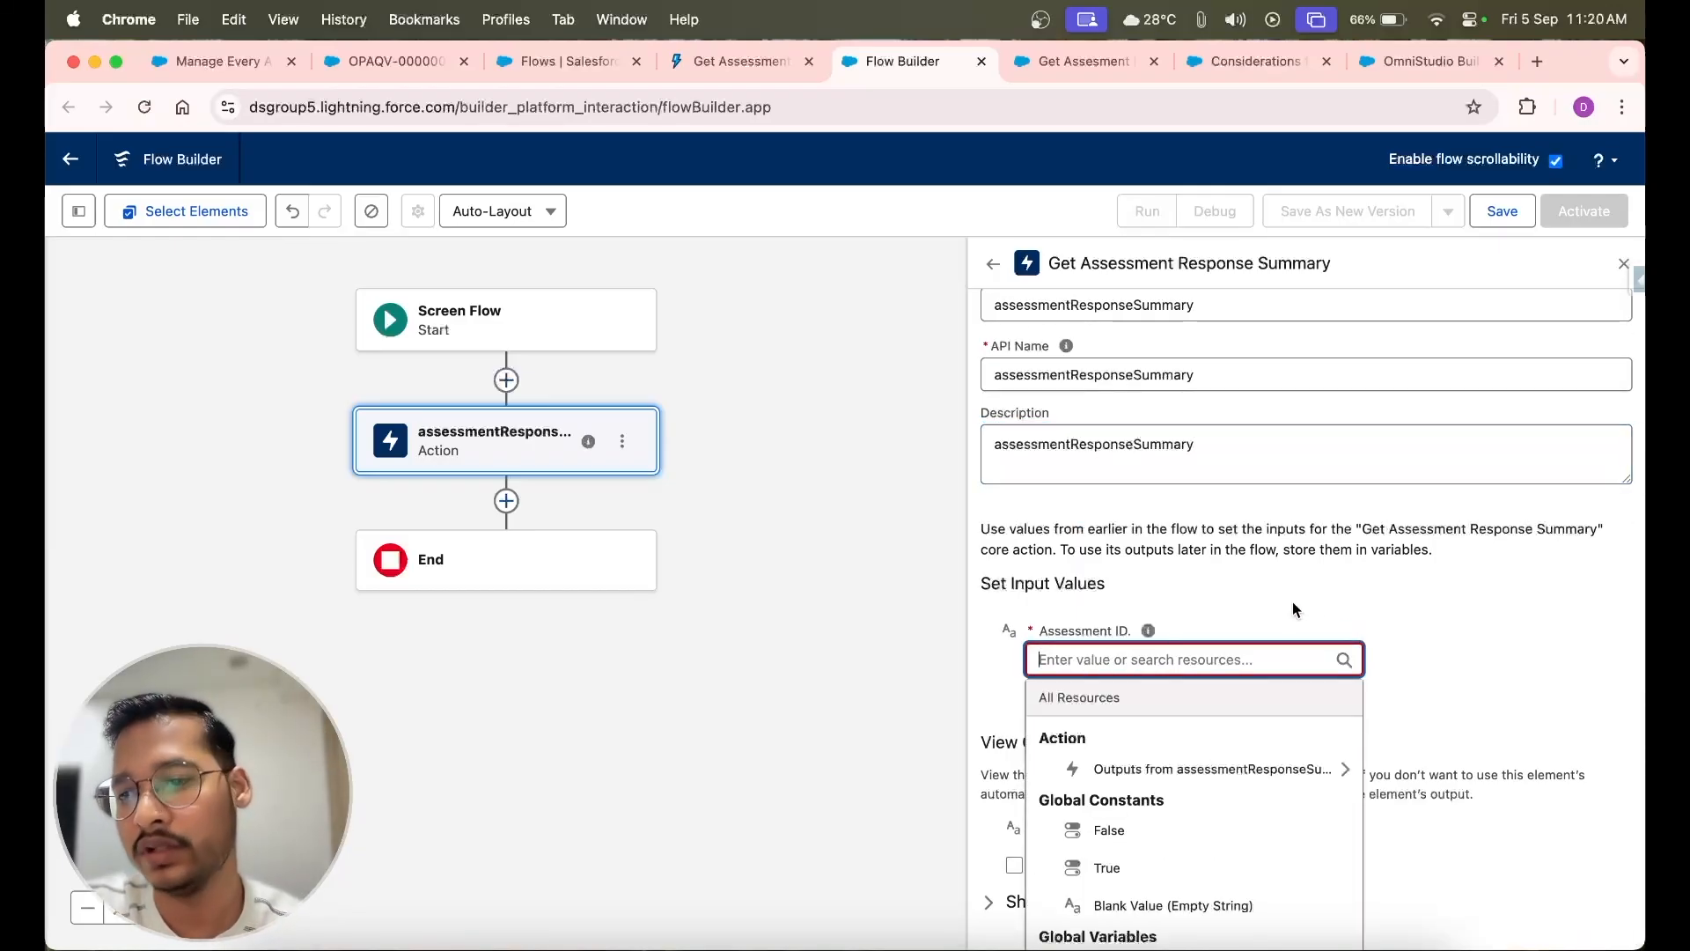
pyautogui.scroll(-3, 1292, 607)
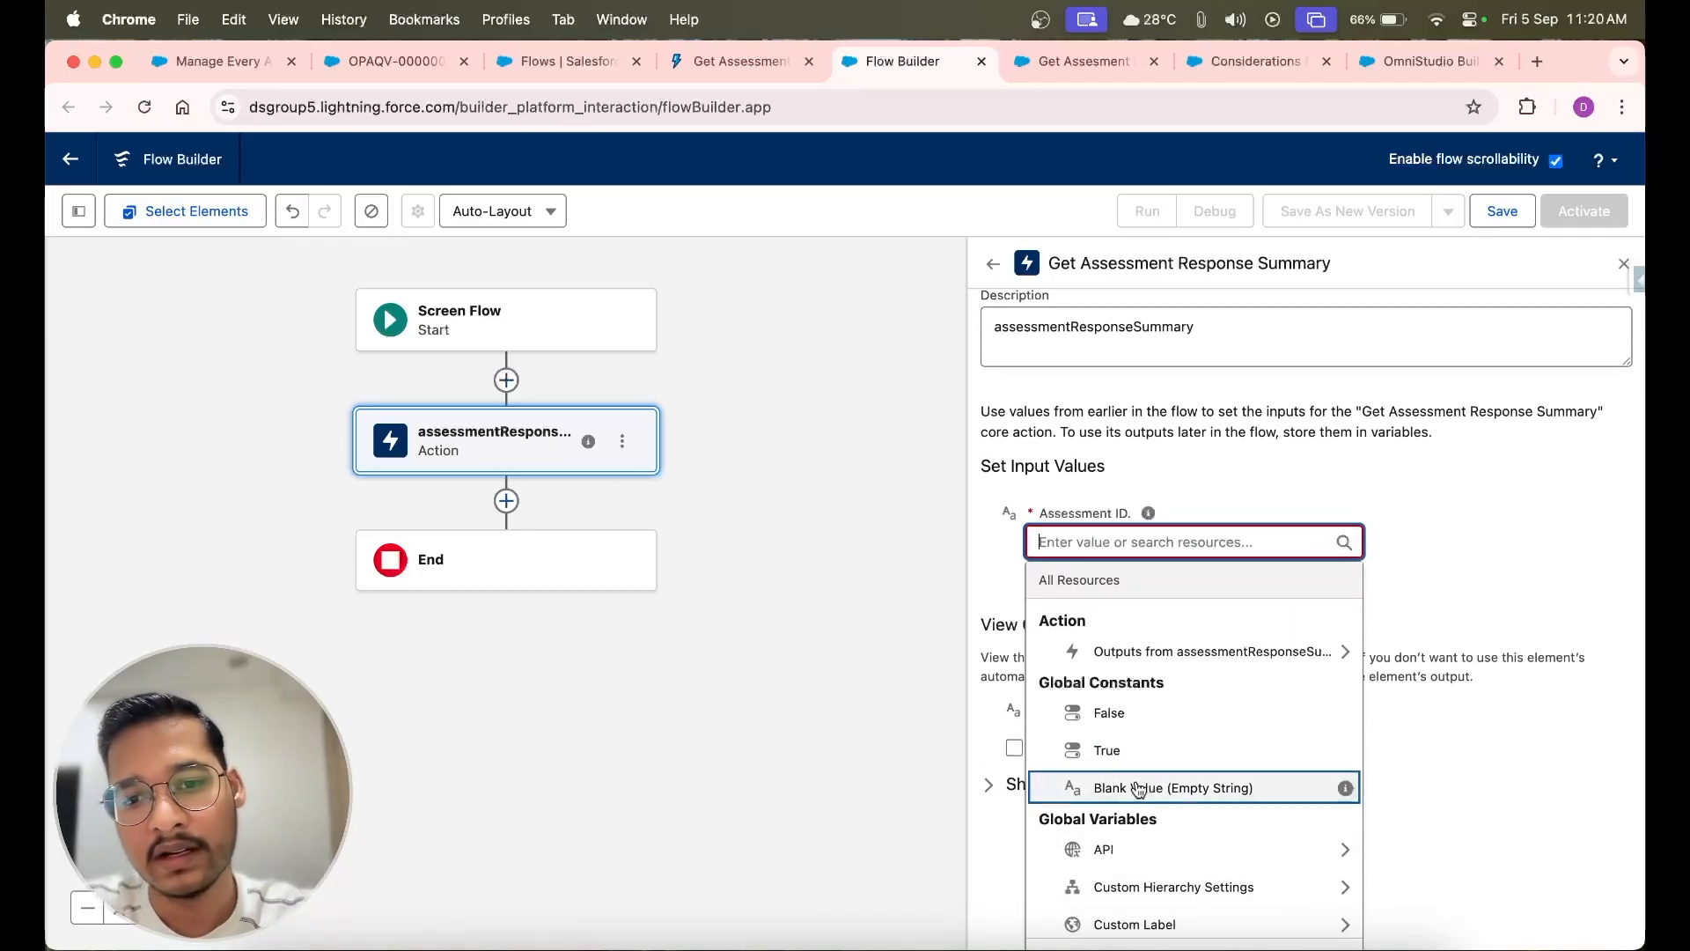
pyautogui.scroll(-3, 1138, 787)
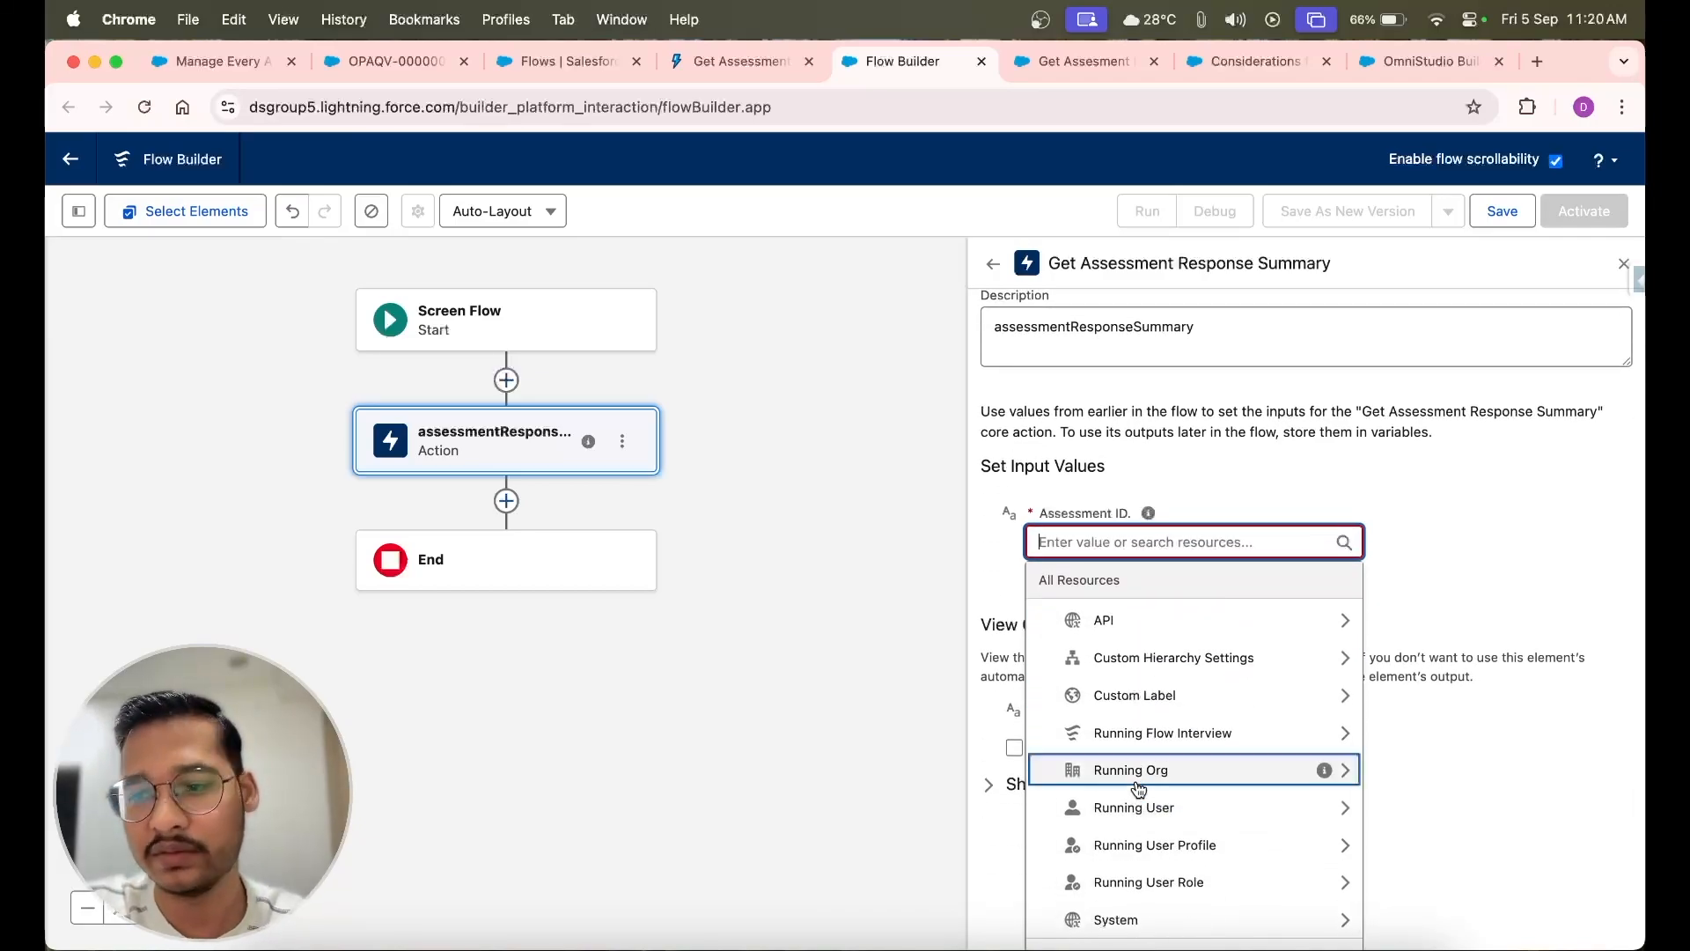
# View the Assessment record whose ID the flow needs, and recheck the resources available for the Assessment ID input
pyautogui.click(390, 61)
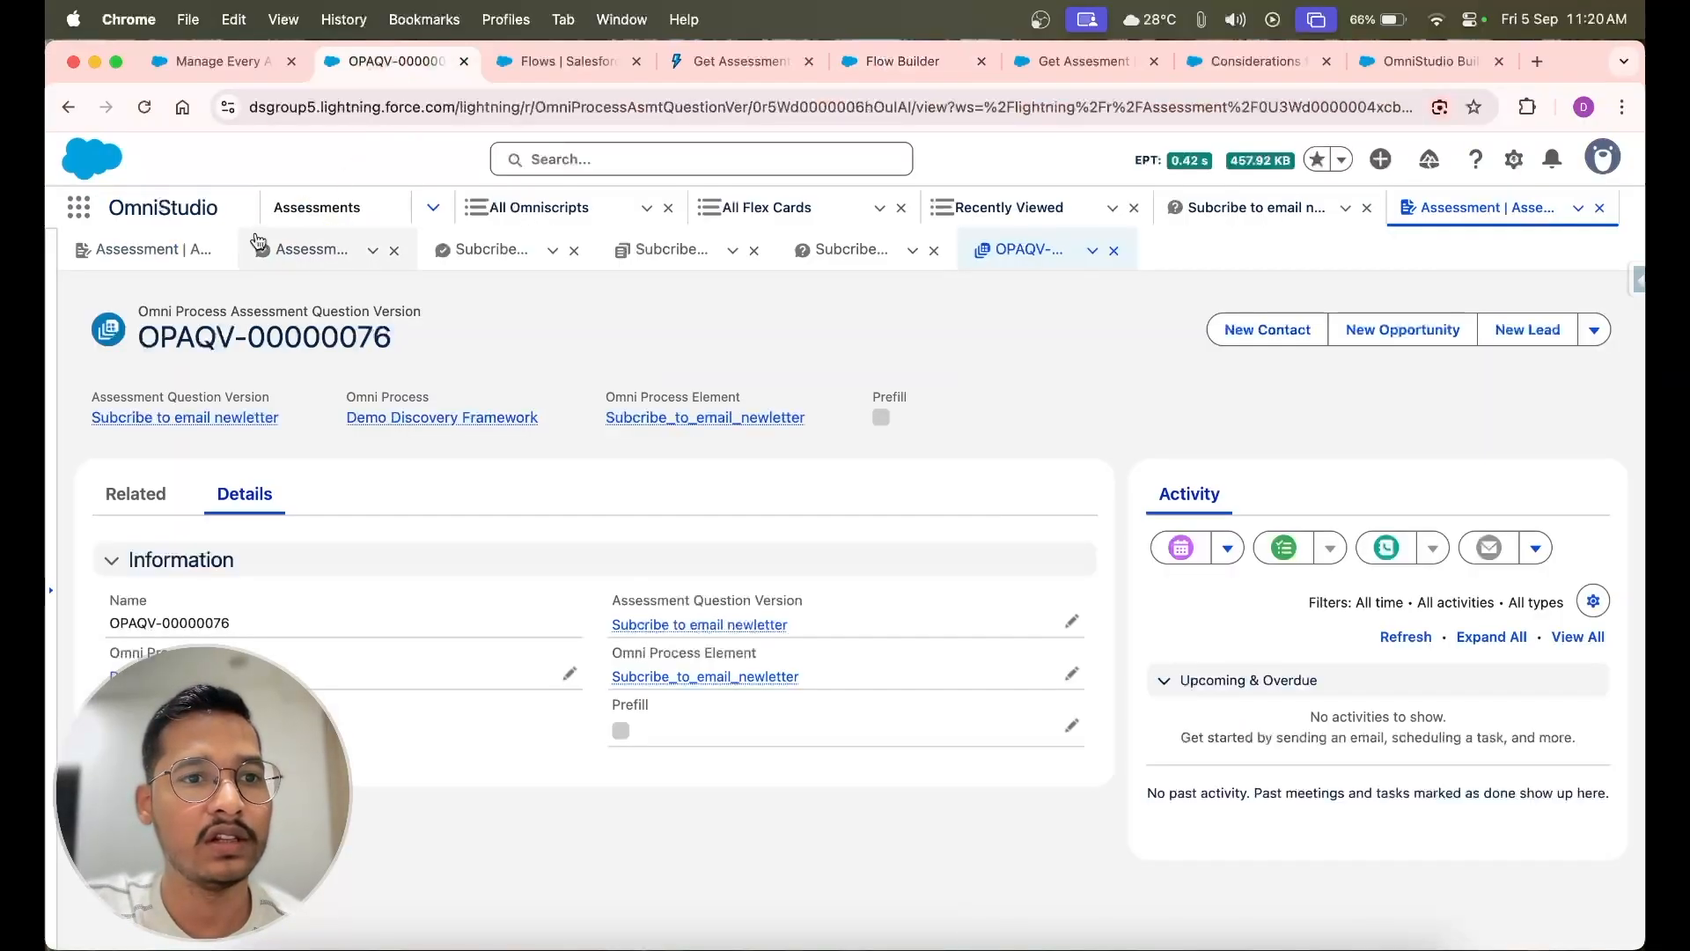
pyautogui.click(144, 251)
pyautogui.scroll(3, 352, 423)
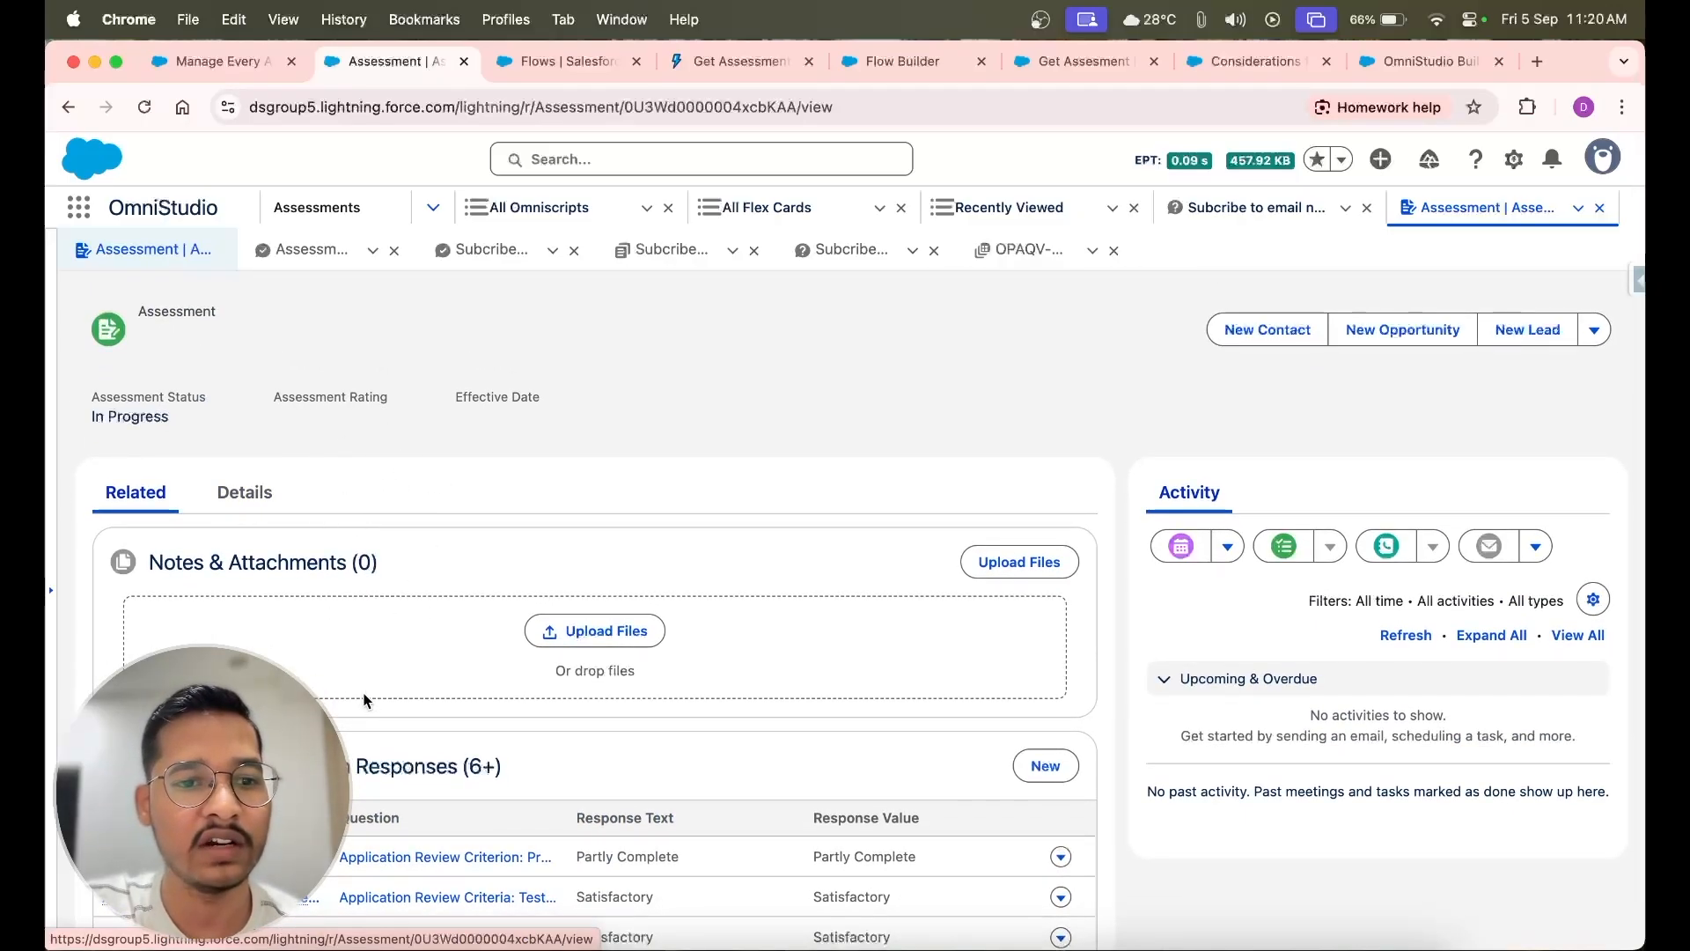
pyautogui.click(1058, 65)
pyautogui.click(921, 60)
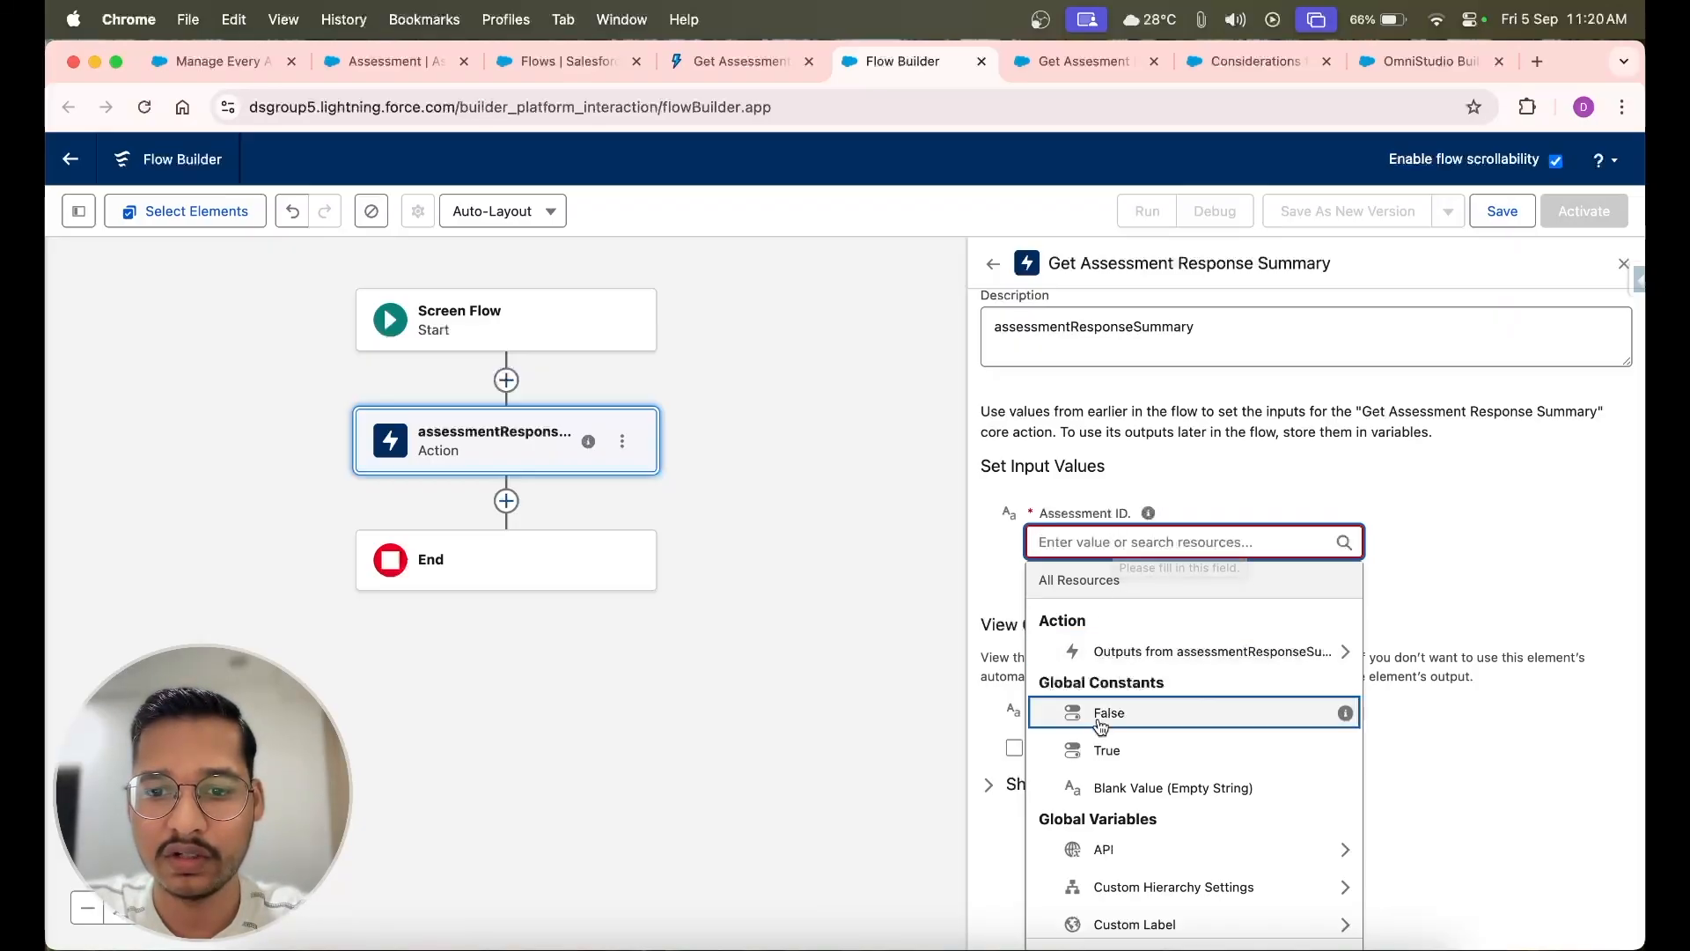
pyautogui.scroll(-5, 1111, 711)
pyautogui.scroll(5, 1114, 825)
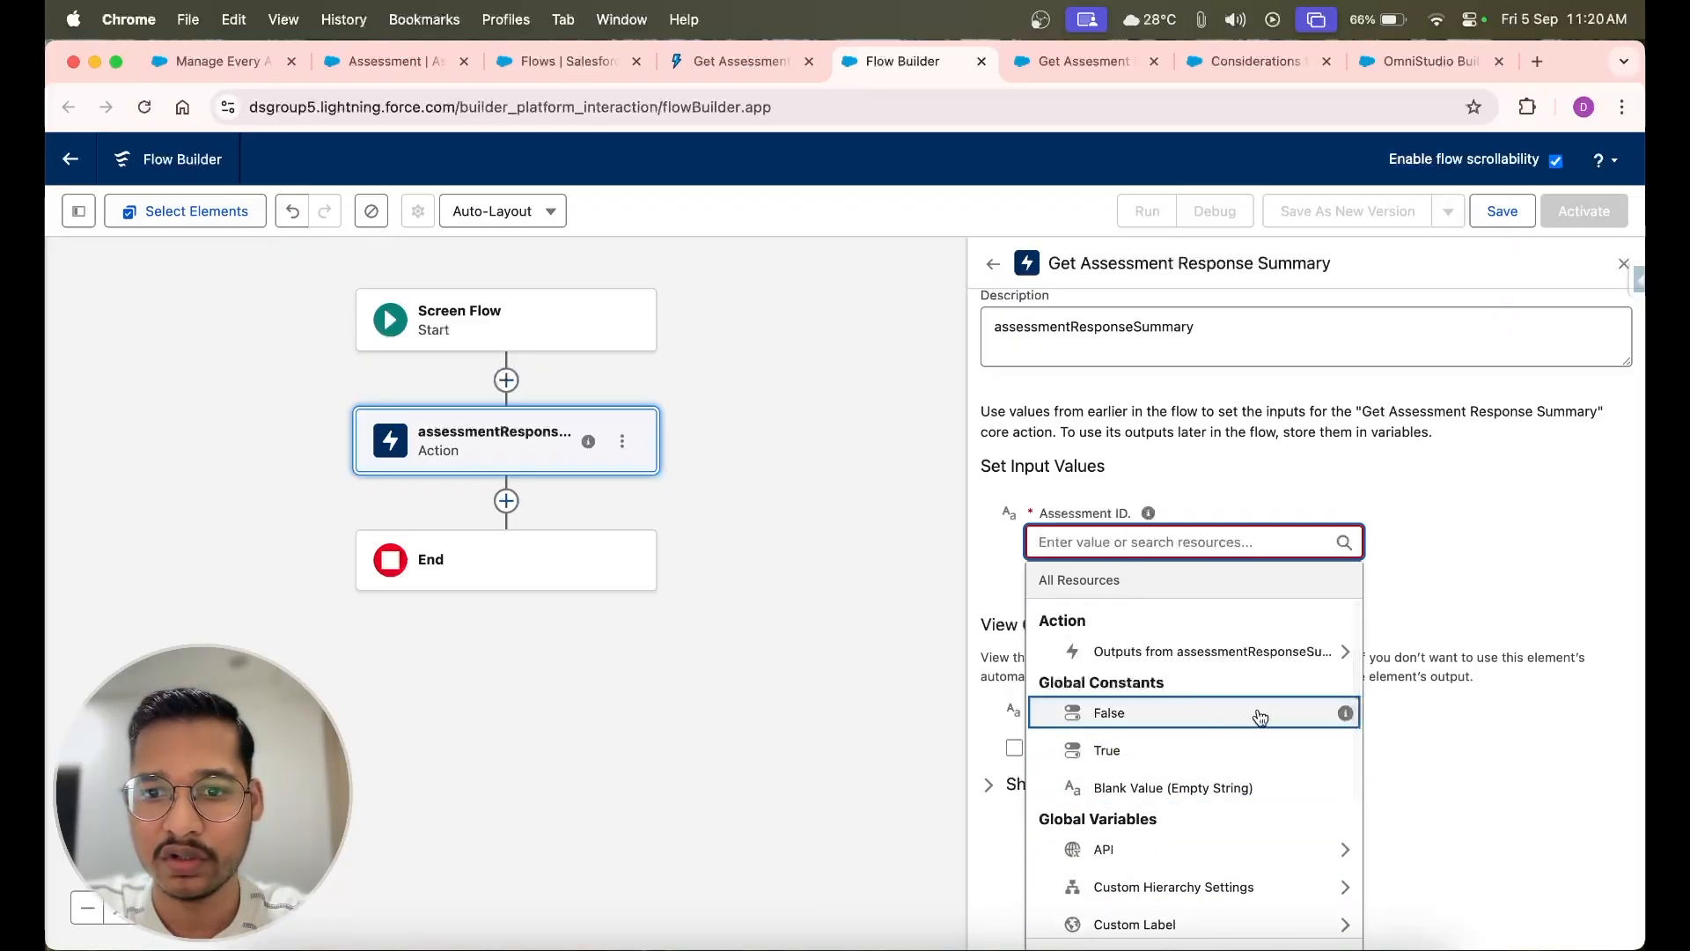
pyautogui.click(1486, 560)
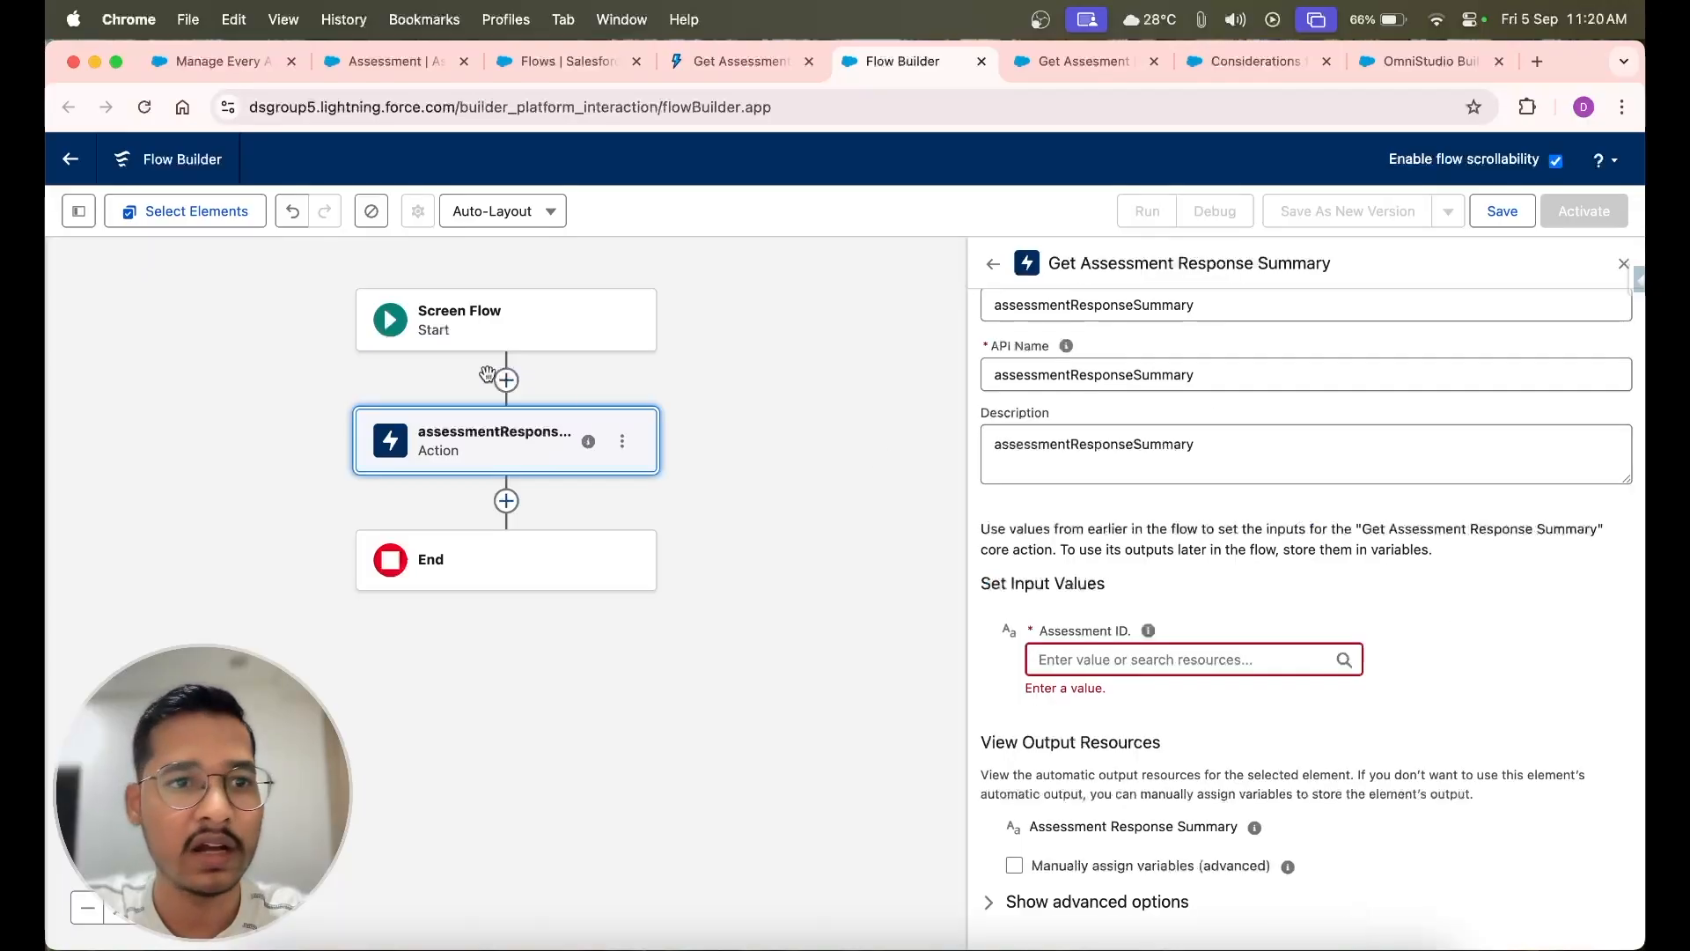
# Create a Text variable resource named recordId that is available for both input and output
pyautogui.click(78, 211)
pyautogui.click(125, 408)
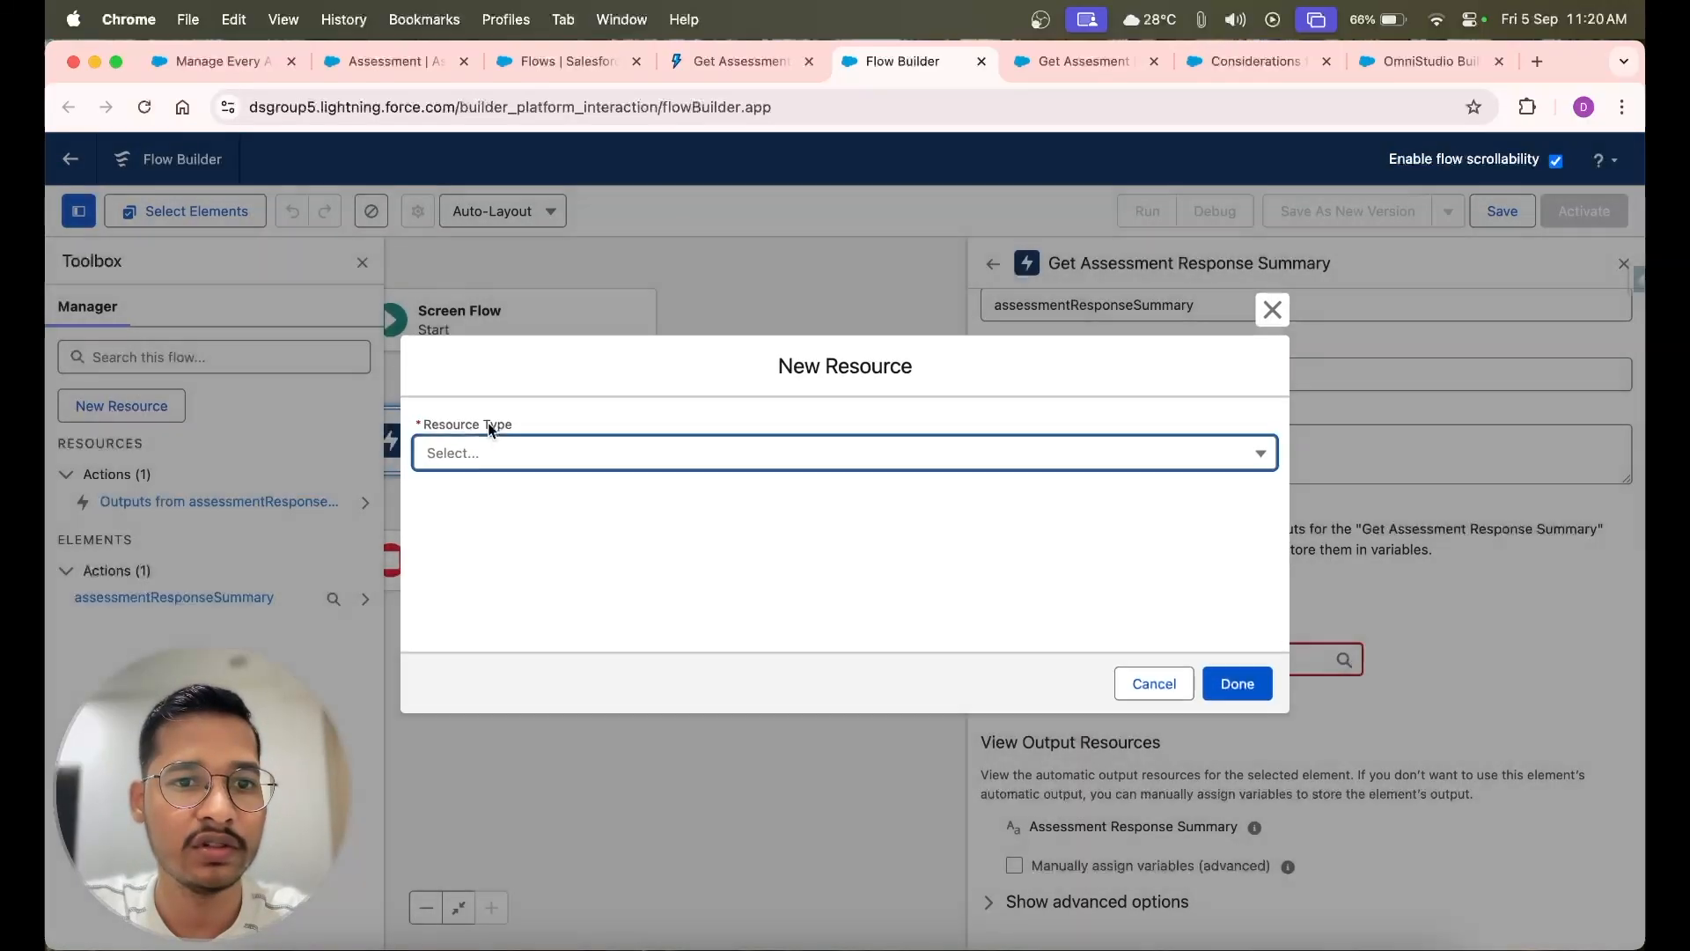
pyautogui.click(470, 451)
pyautogui.click(493, 498)
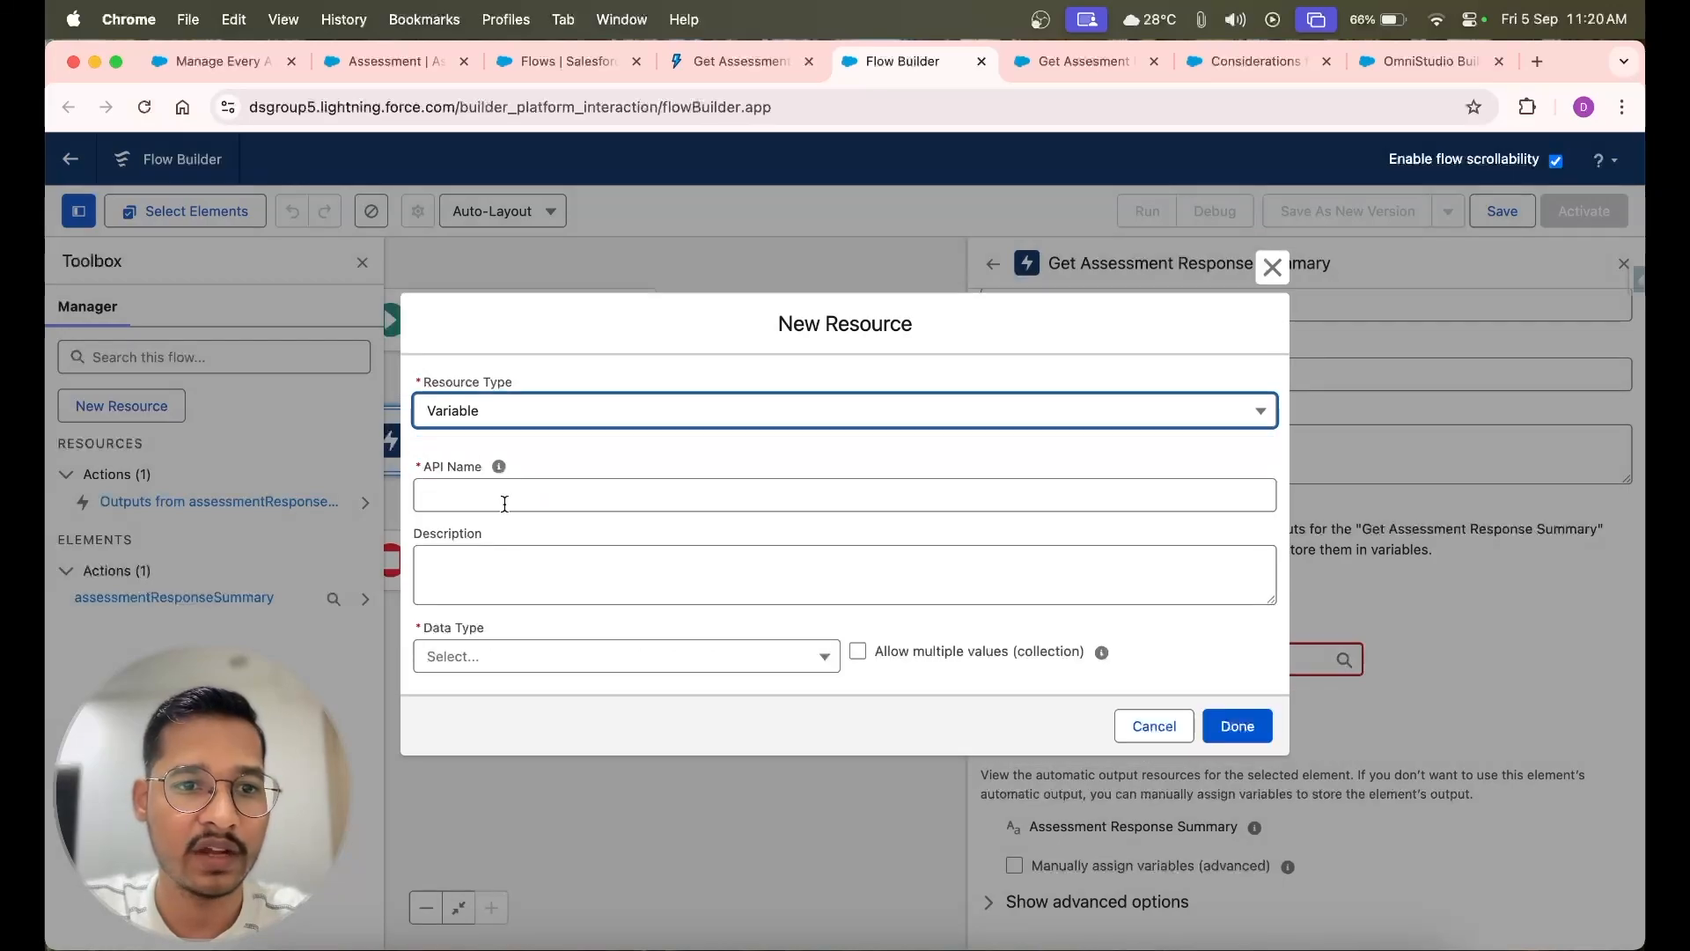
pyautogui.click(493, 496)
pyautogui.write('recordId')
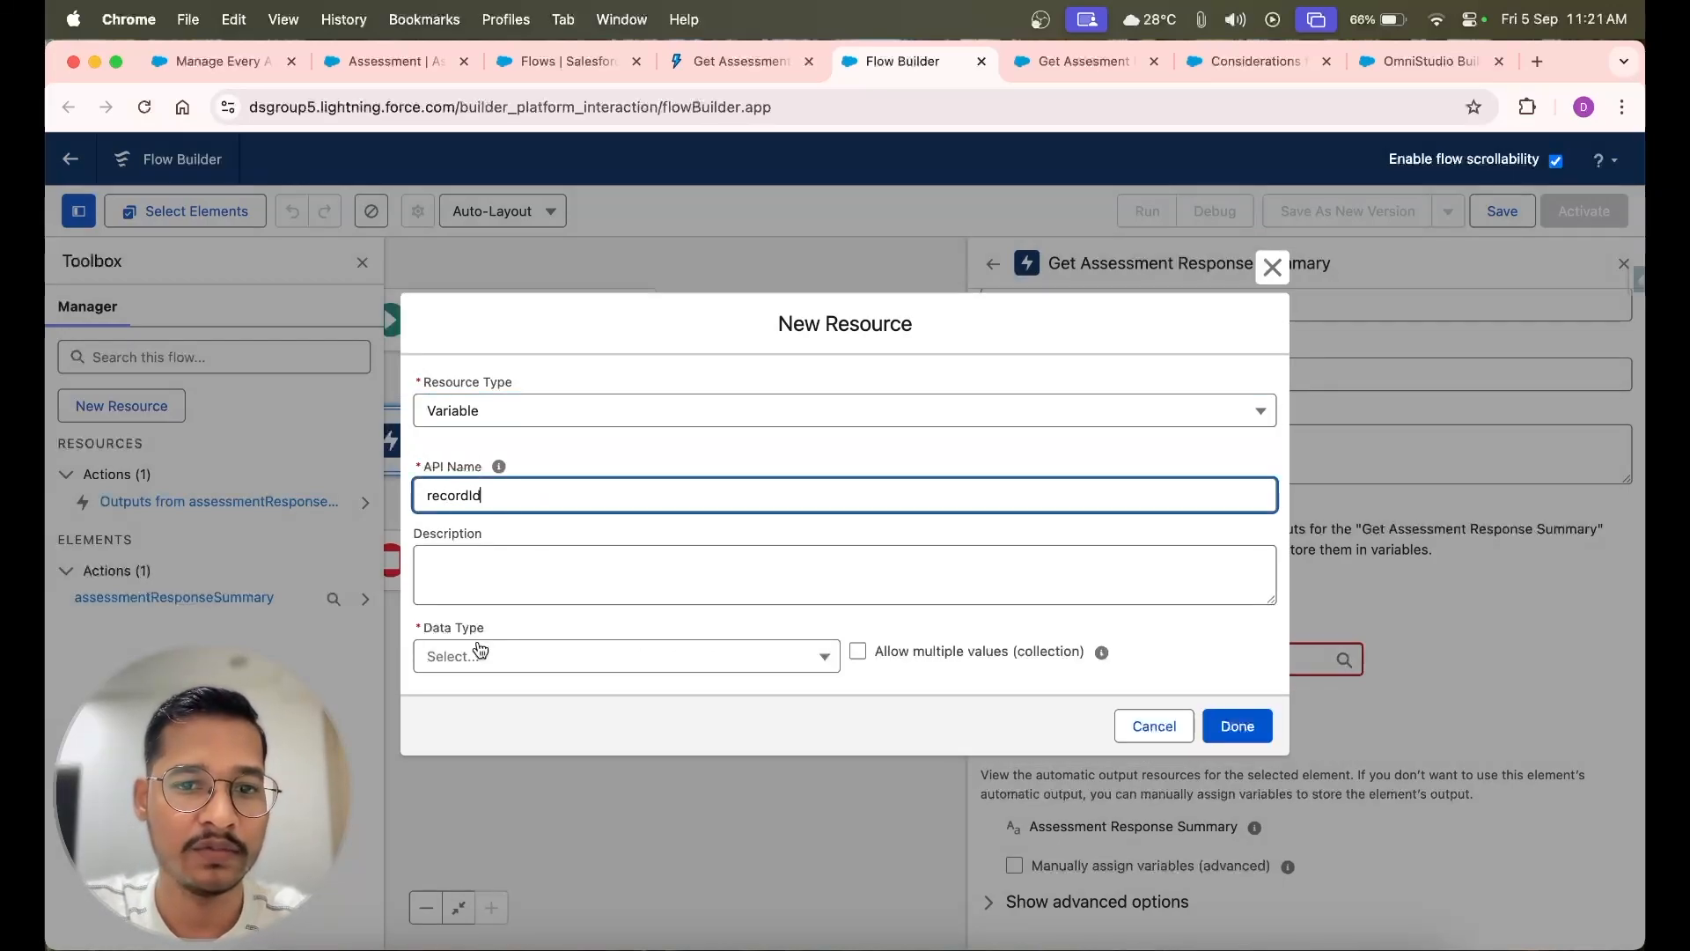
pyautogui.click(480, 653)
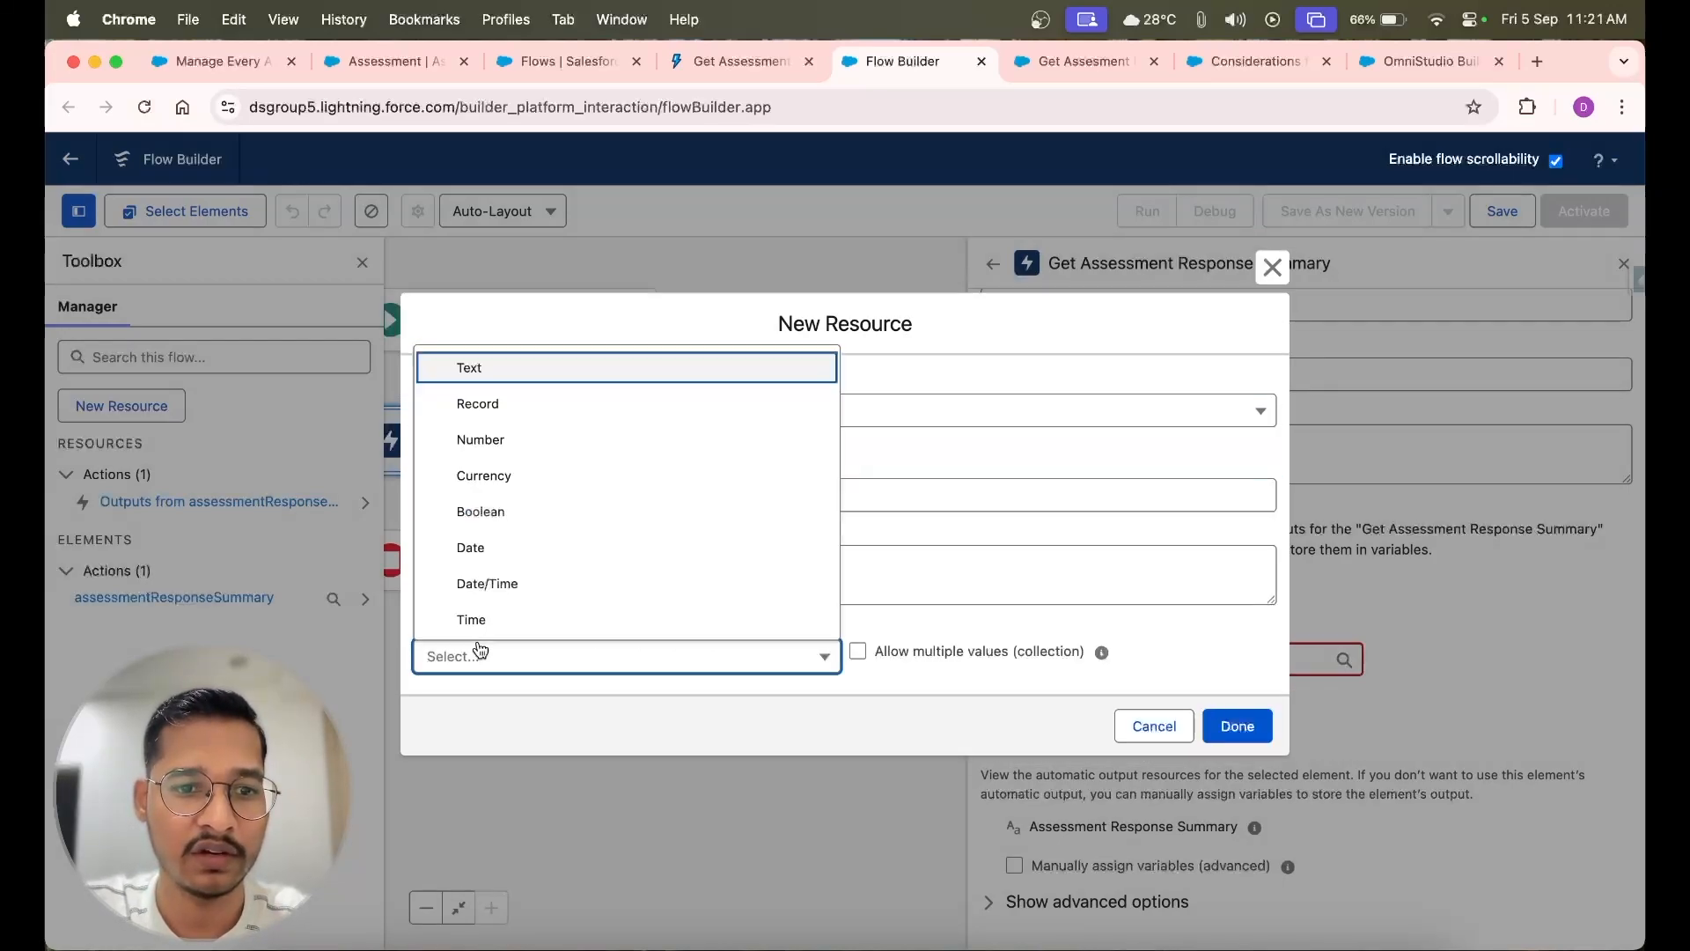
pyautogui.click(517, 371)
pyautogui.click(422, 711)
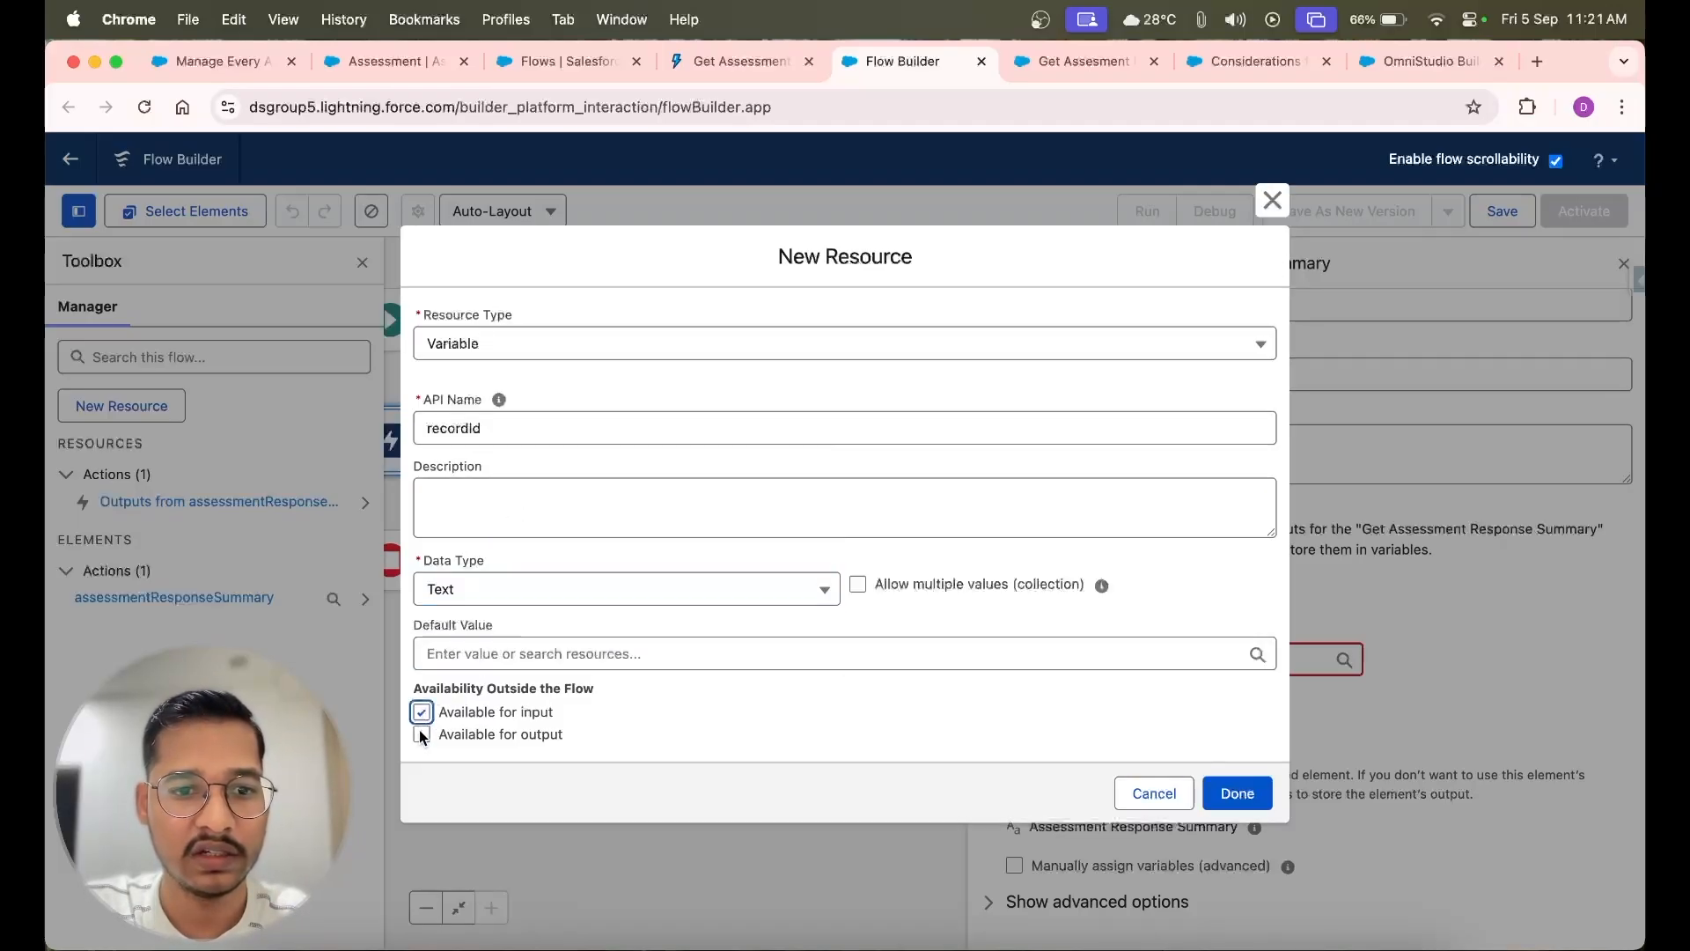
pyautogui.click(421, 734)
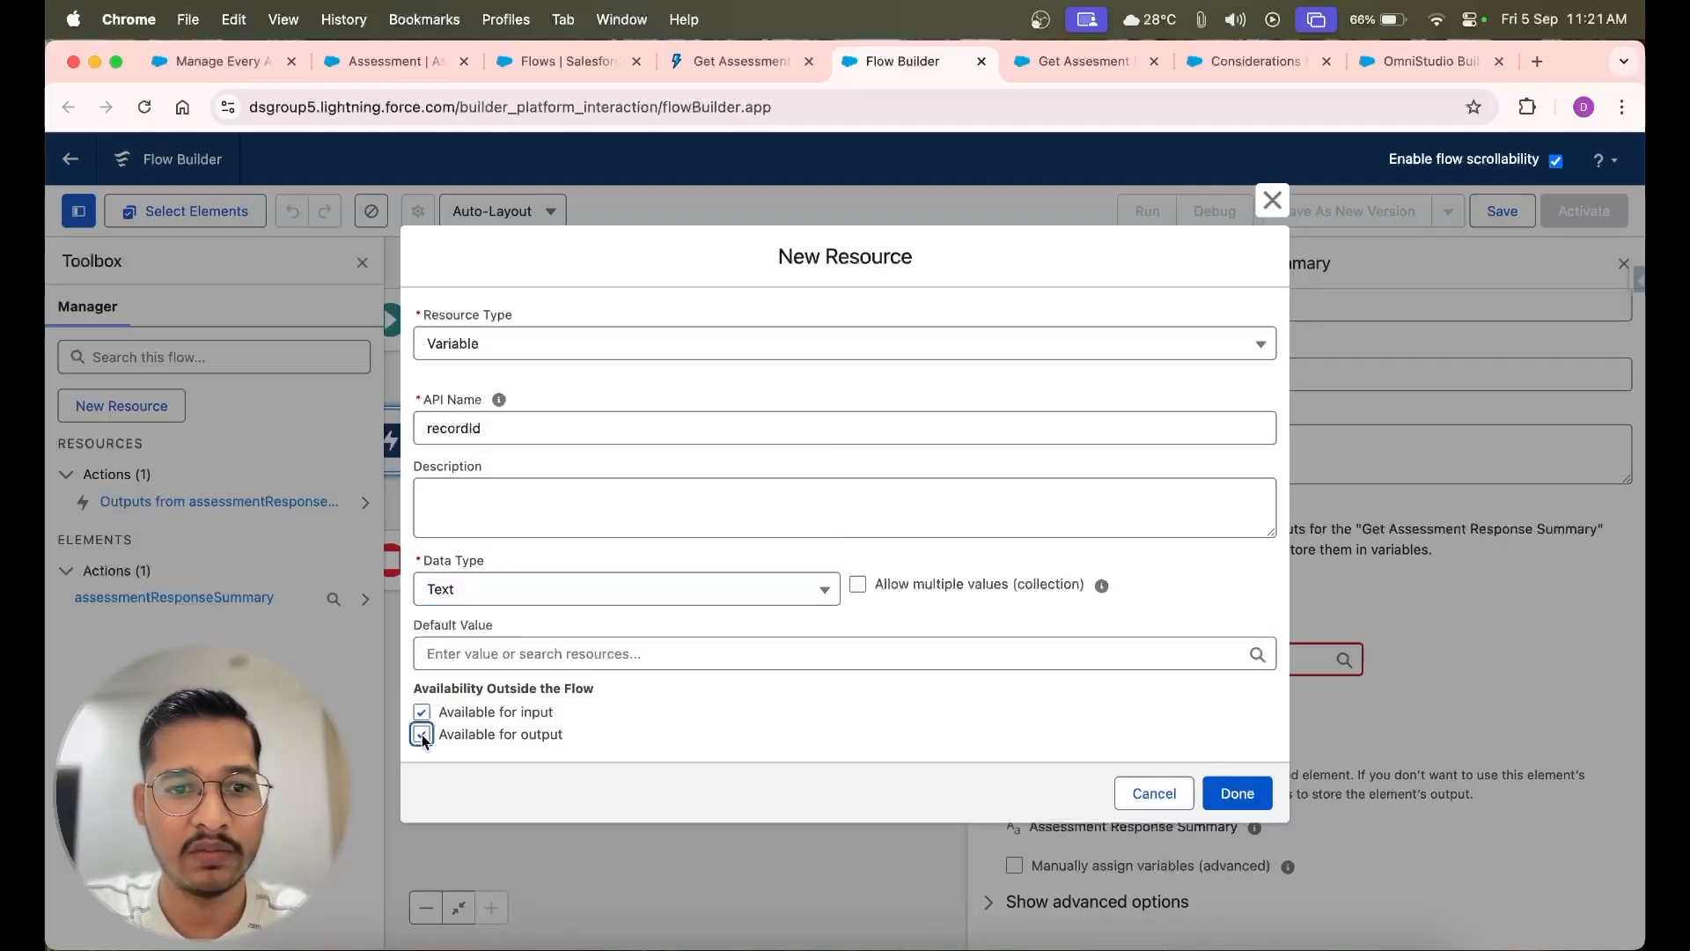
pyautogui.click(1224, 792)
# Assign the recordId variable to the action's Assessment ID input
pyautogui.click(1076, 660)
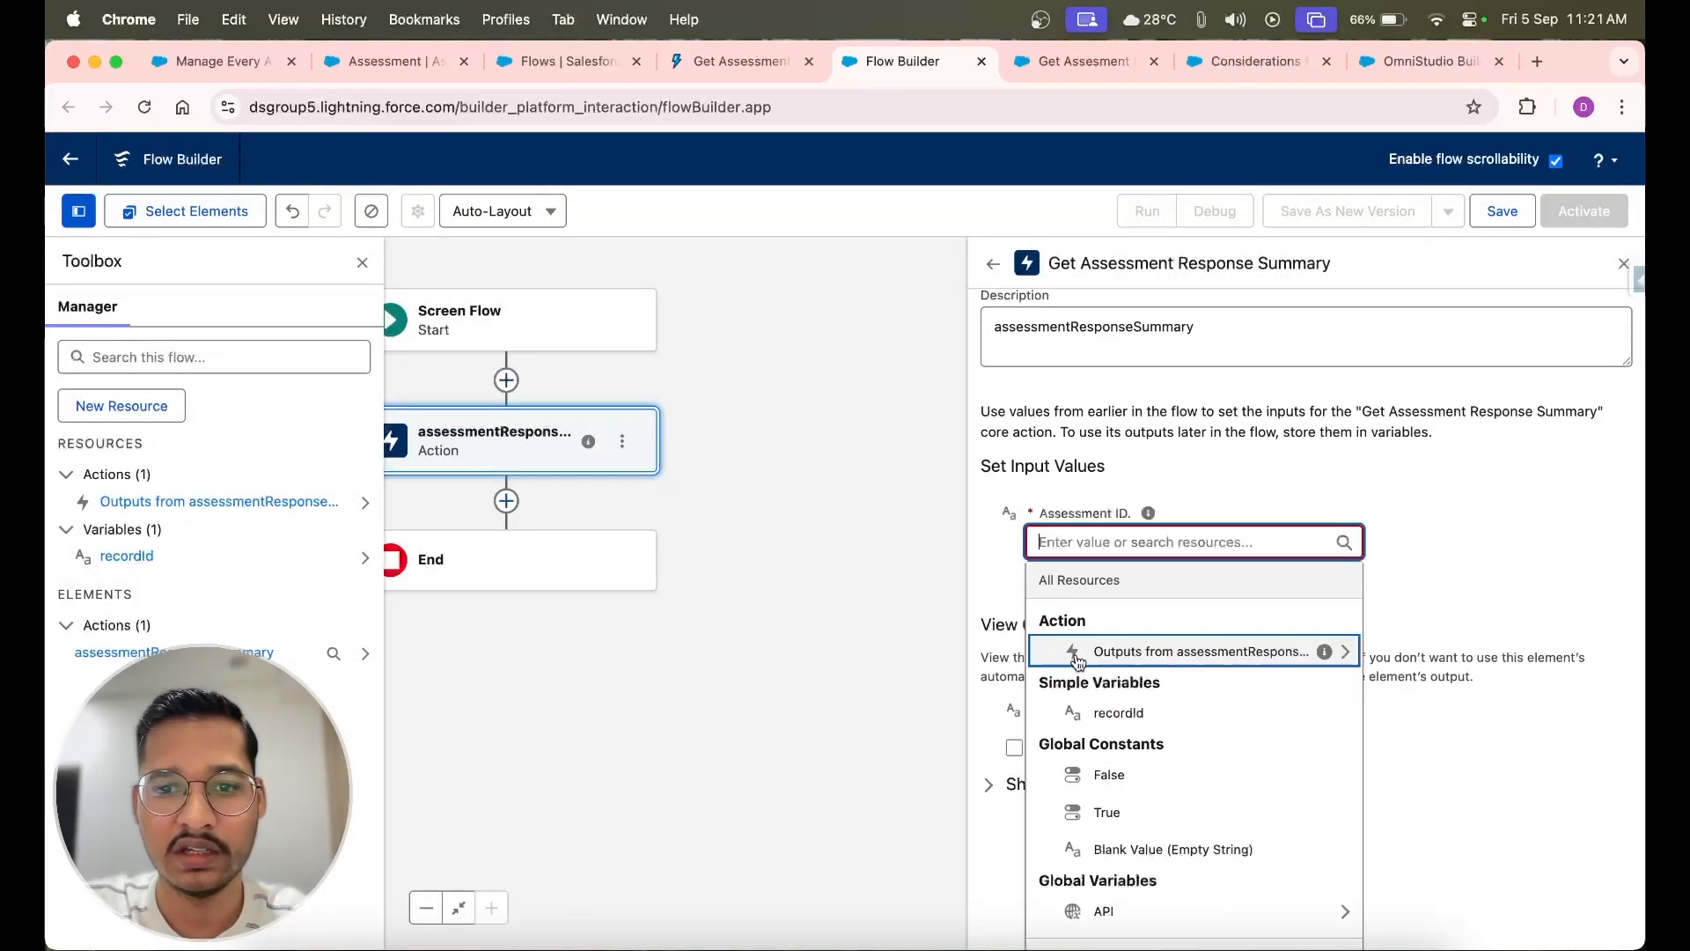
pyautogui.write('rec')
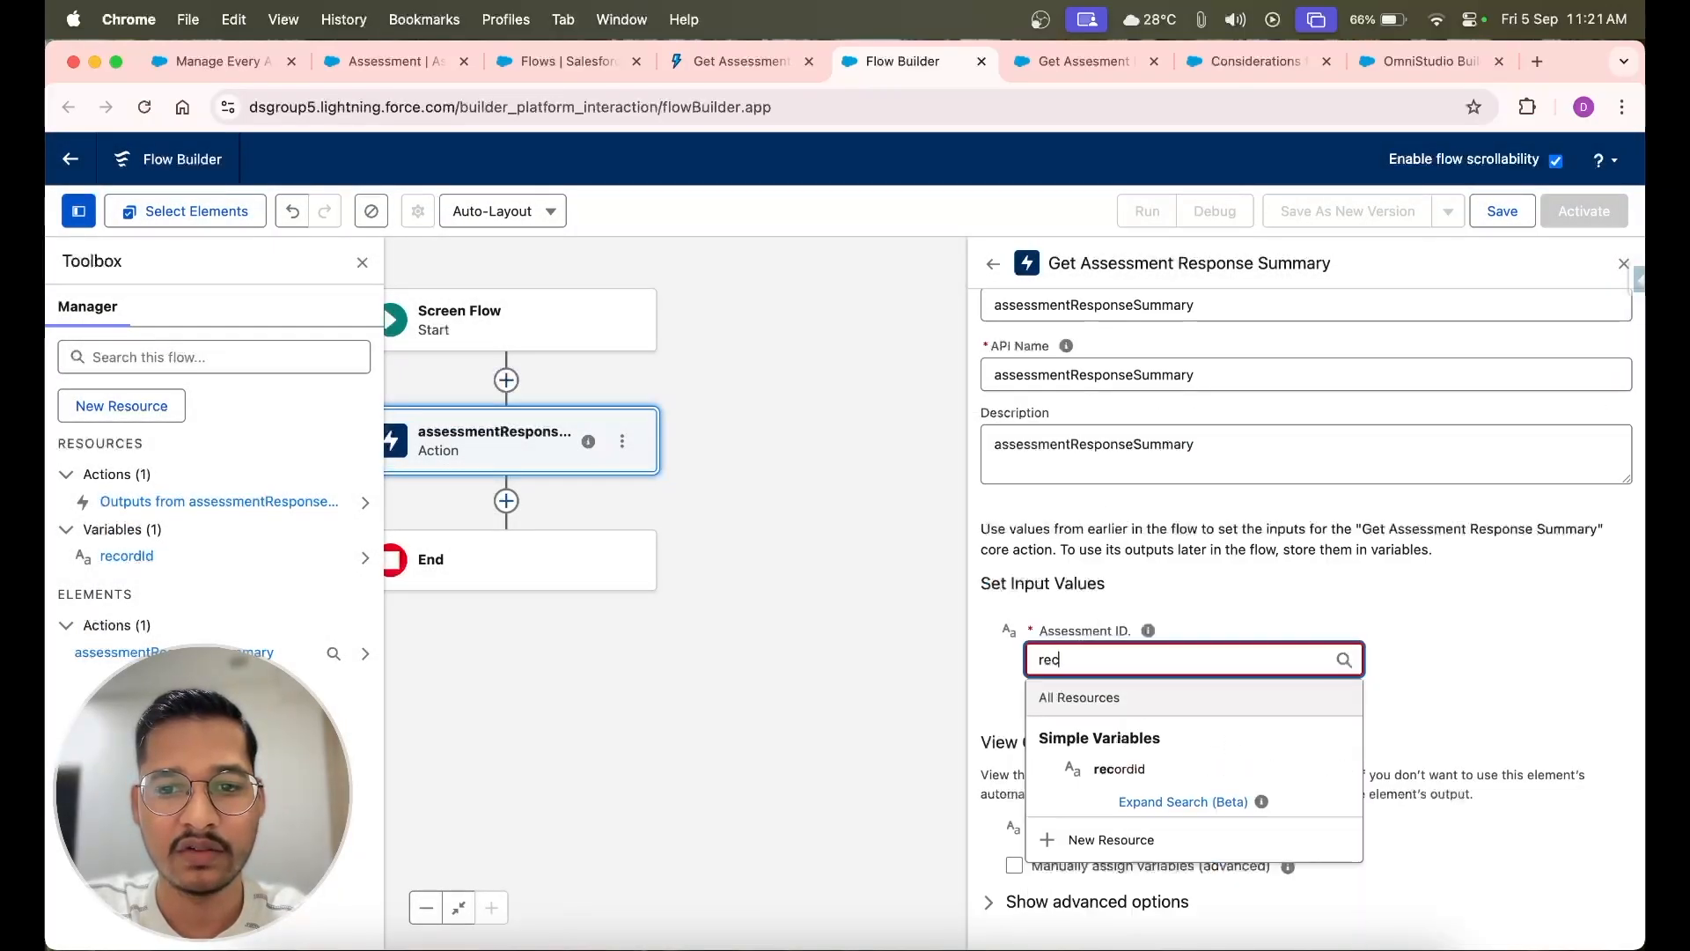
pyautogui.click(1144, 771)
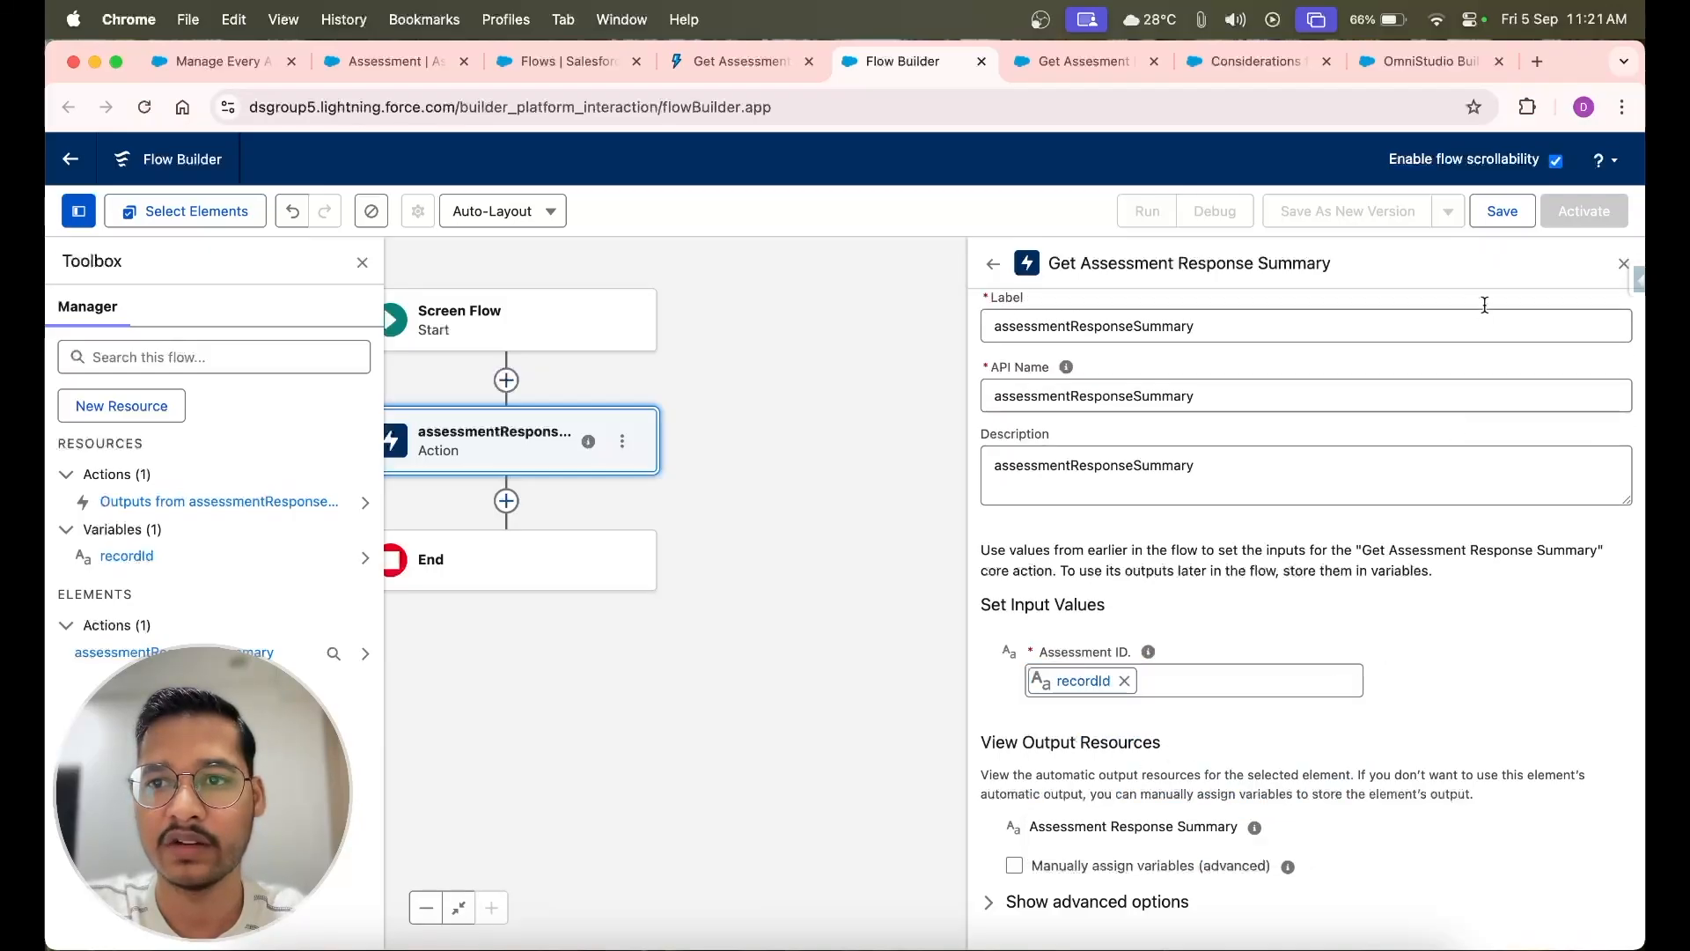
# Add a Screen element after the assessmentResponseSummary action, with the label and API name AssesmentResponseScreen
pyautogui.click(506, 500)
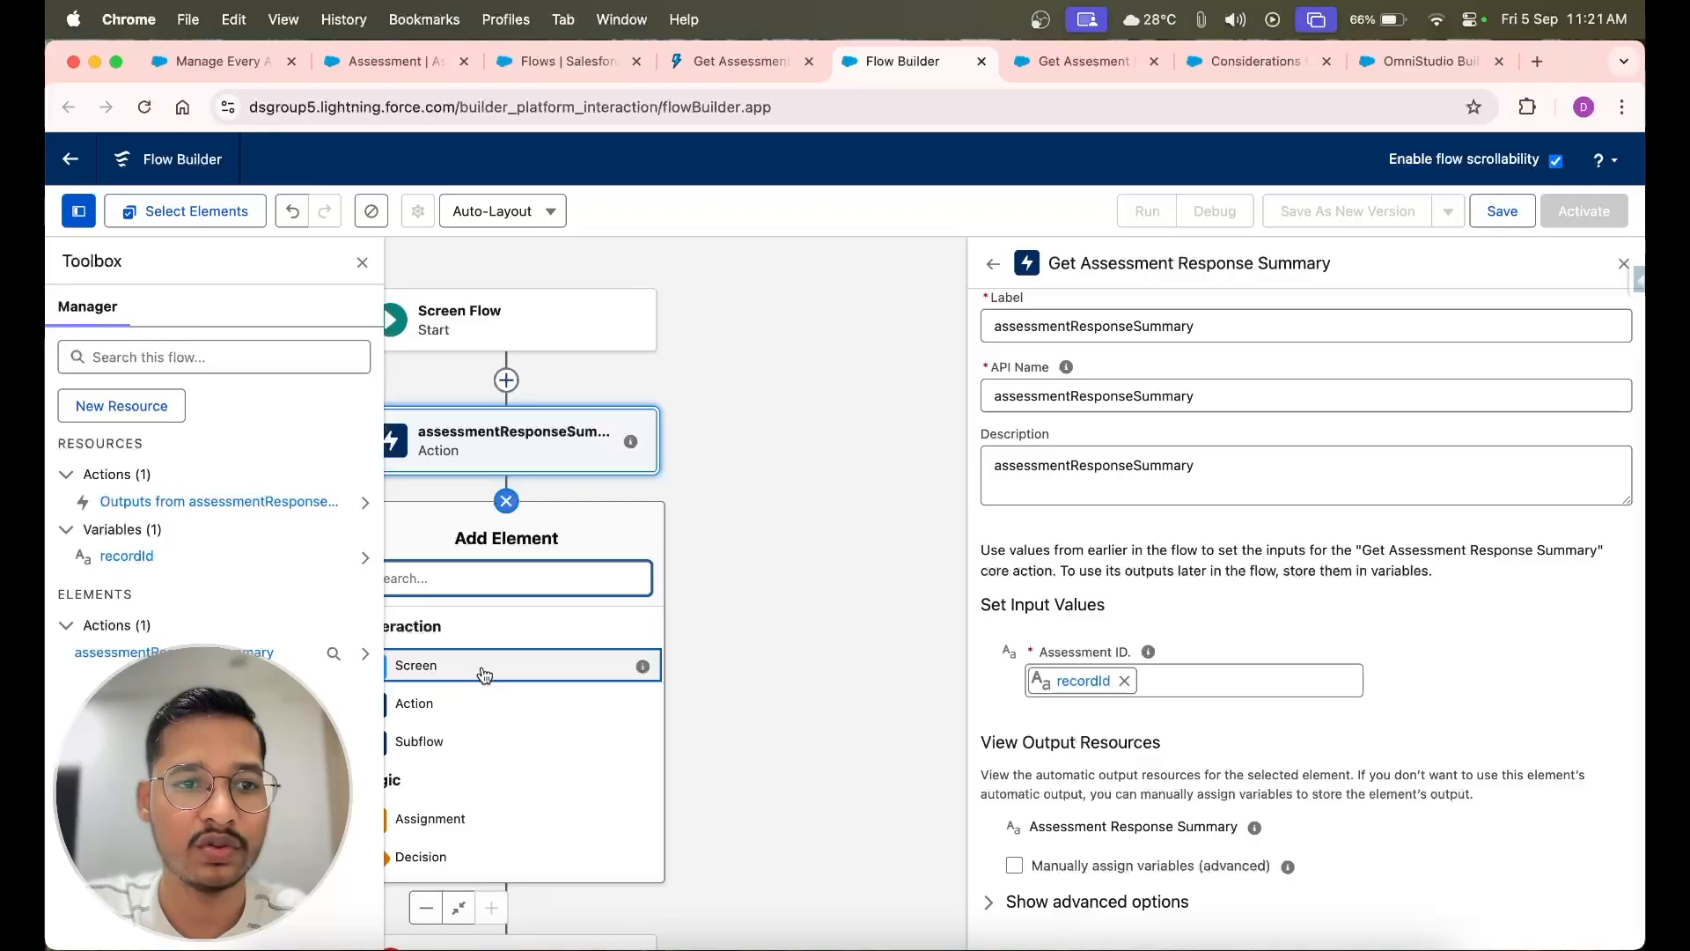
pyautogui.click(476, 674)
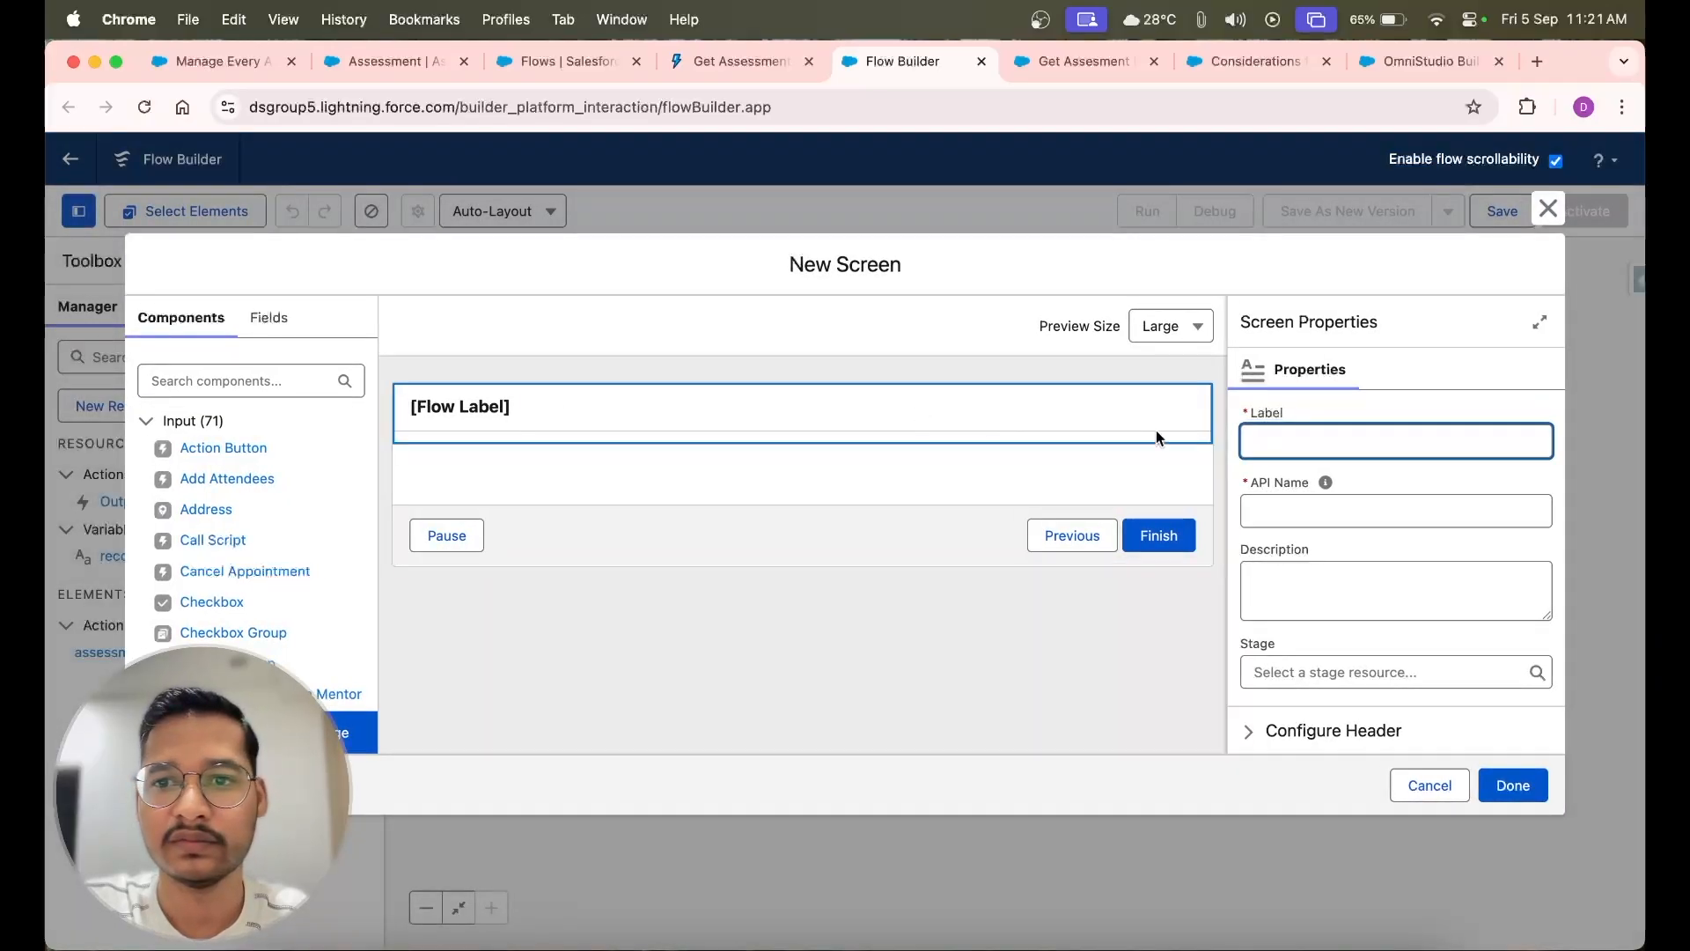
pyautogui.write('Disp')
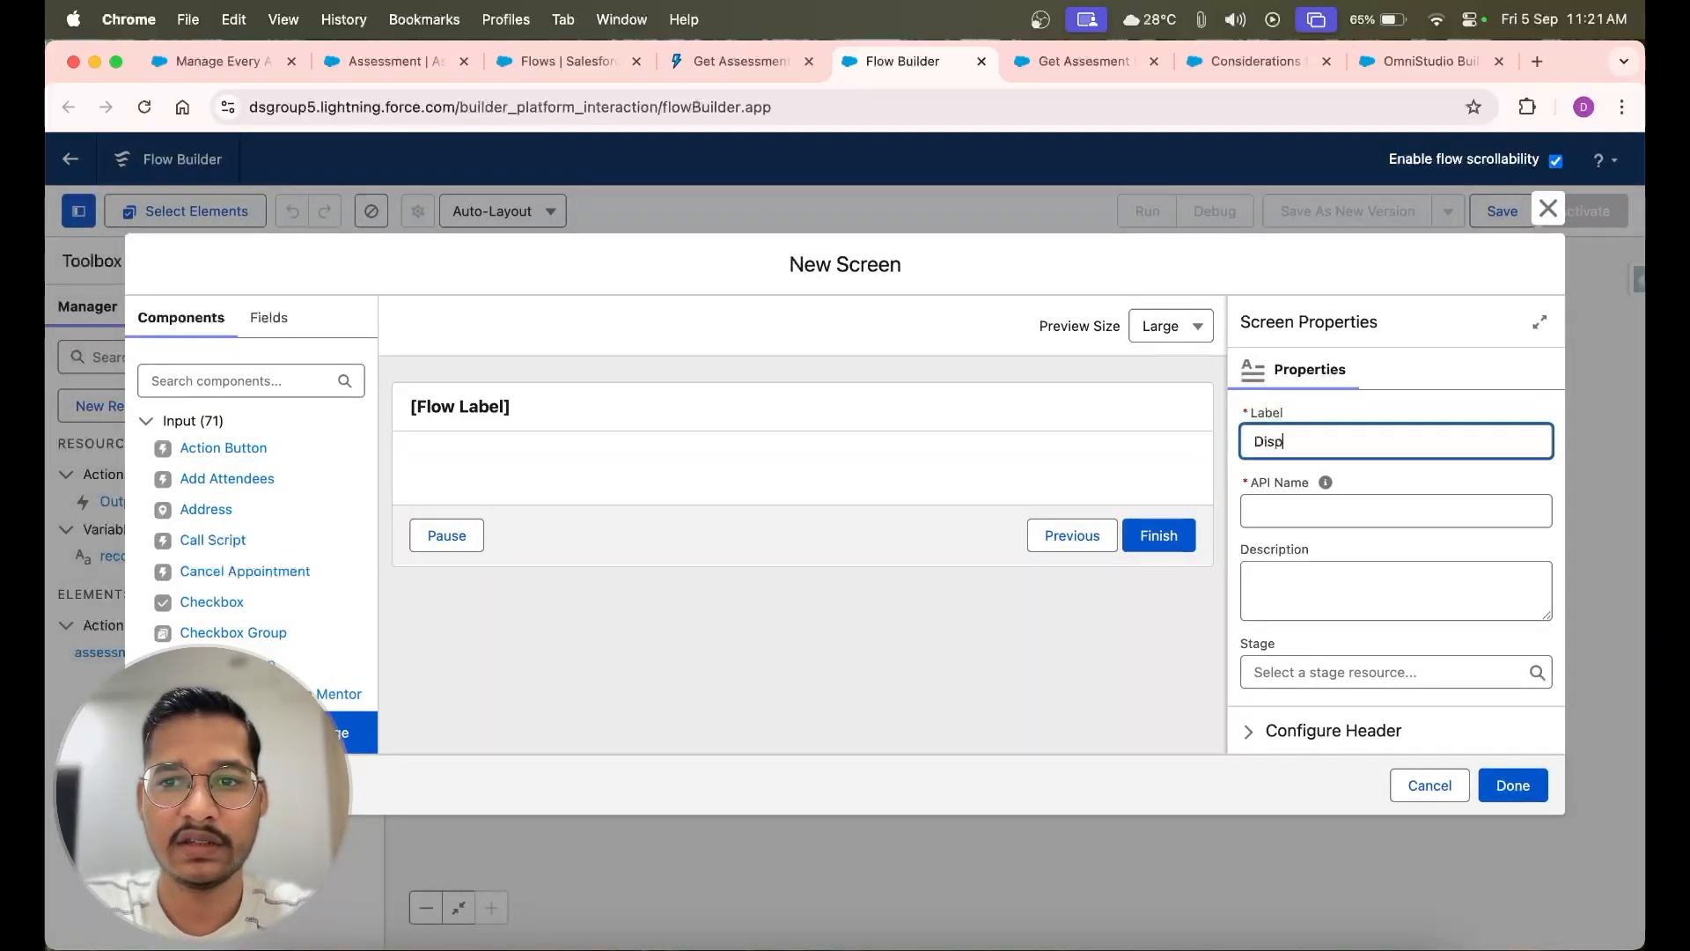
pyautogui.press('BackSpace')
pyautogui.press('BackSpace')
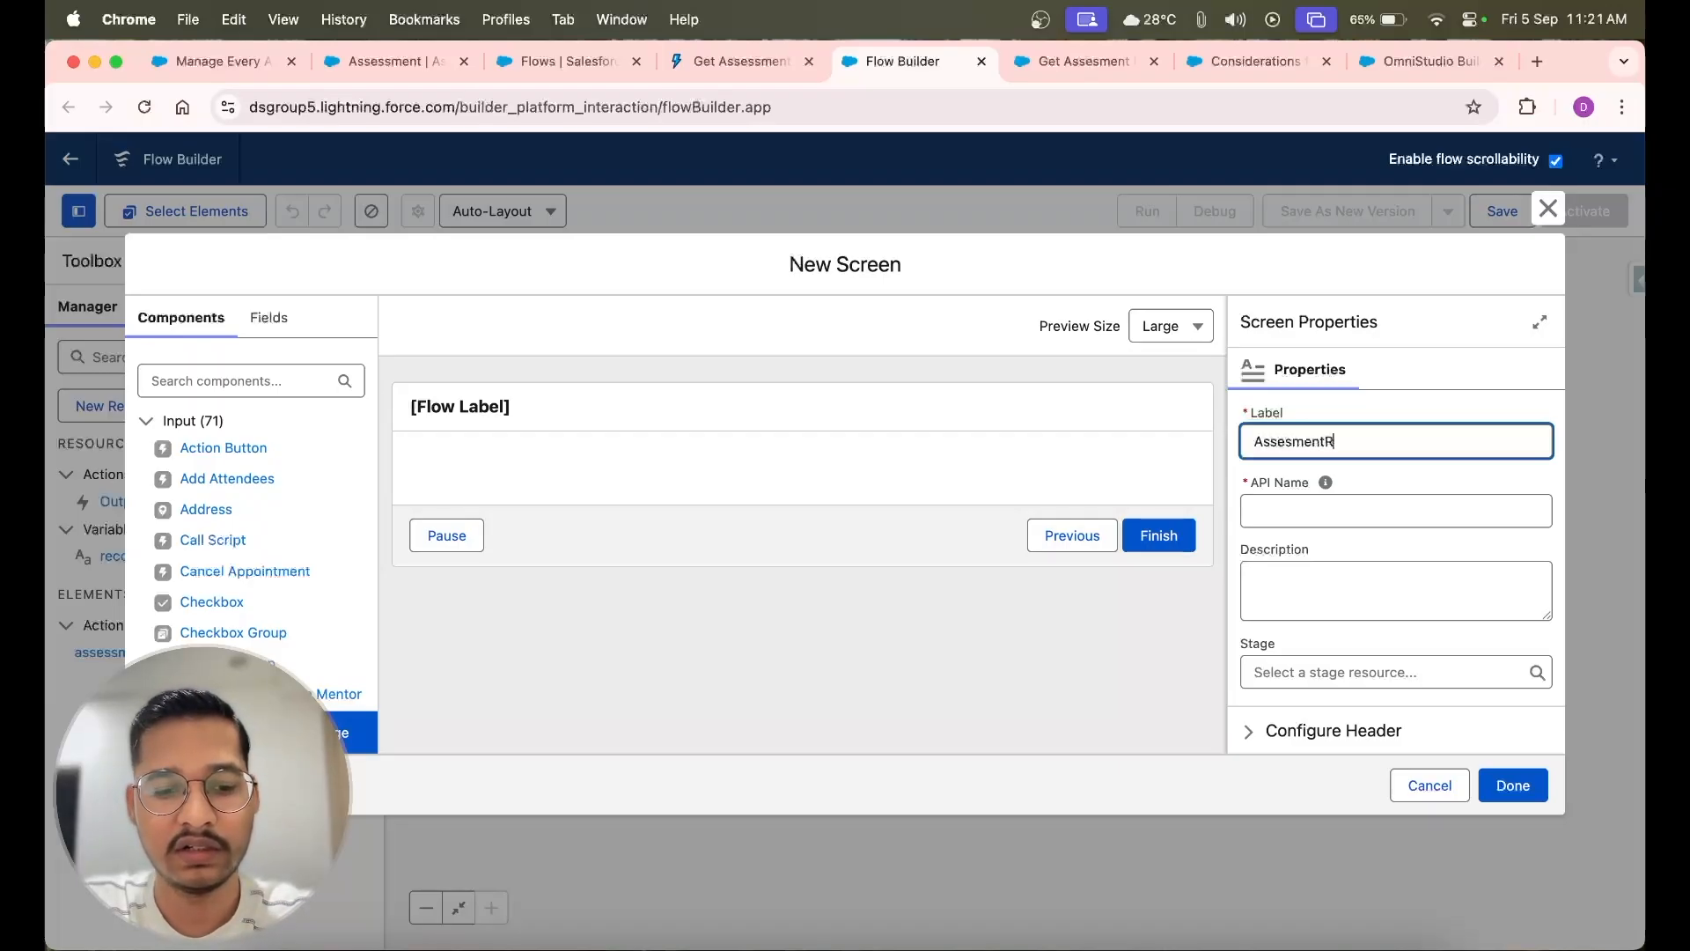
pyautogui.write('AssesmentResponseSc')
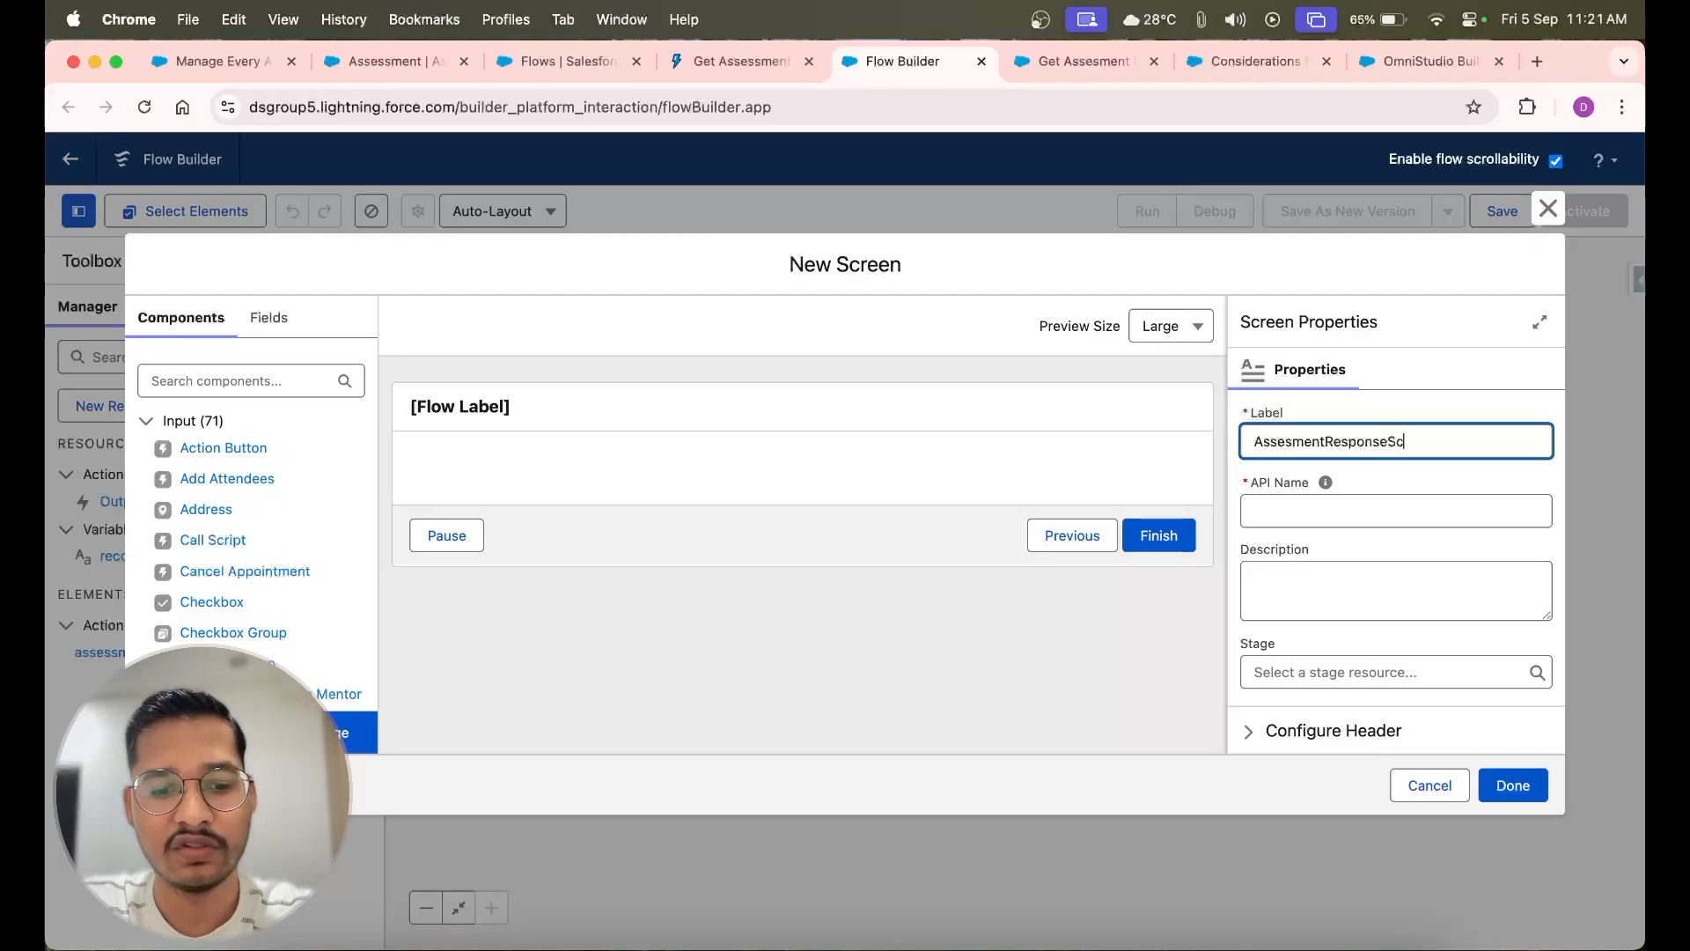
pyautogui.write('reen')
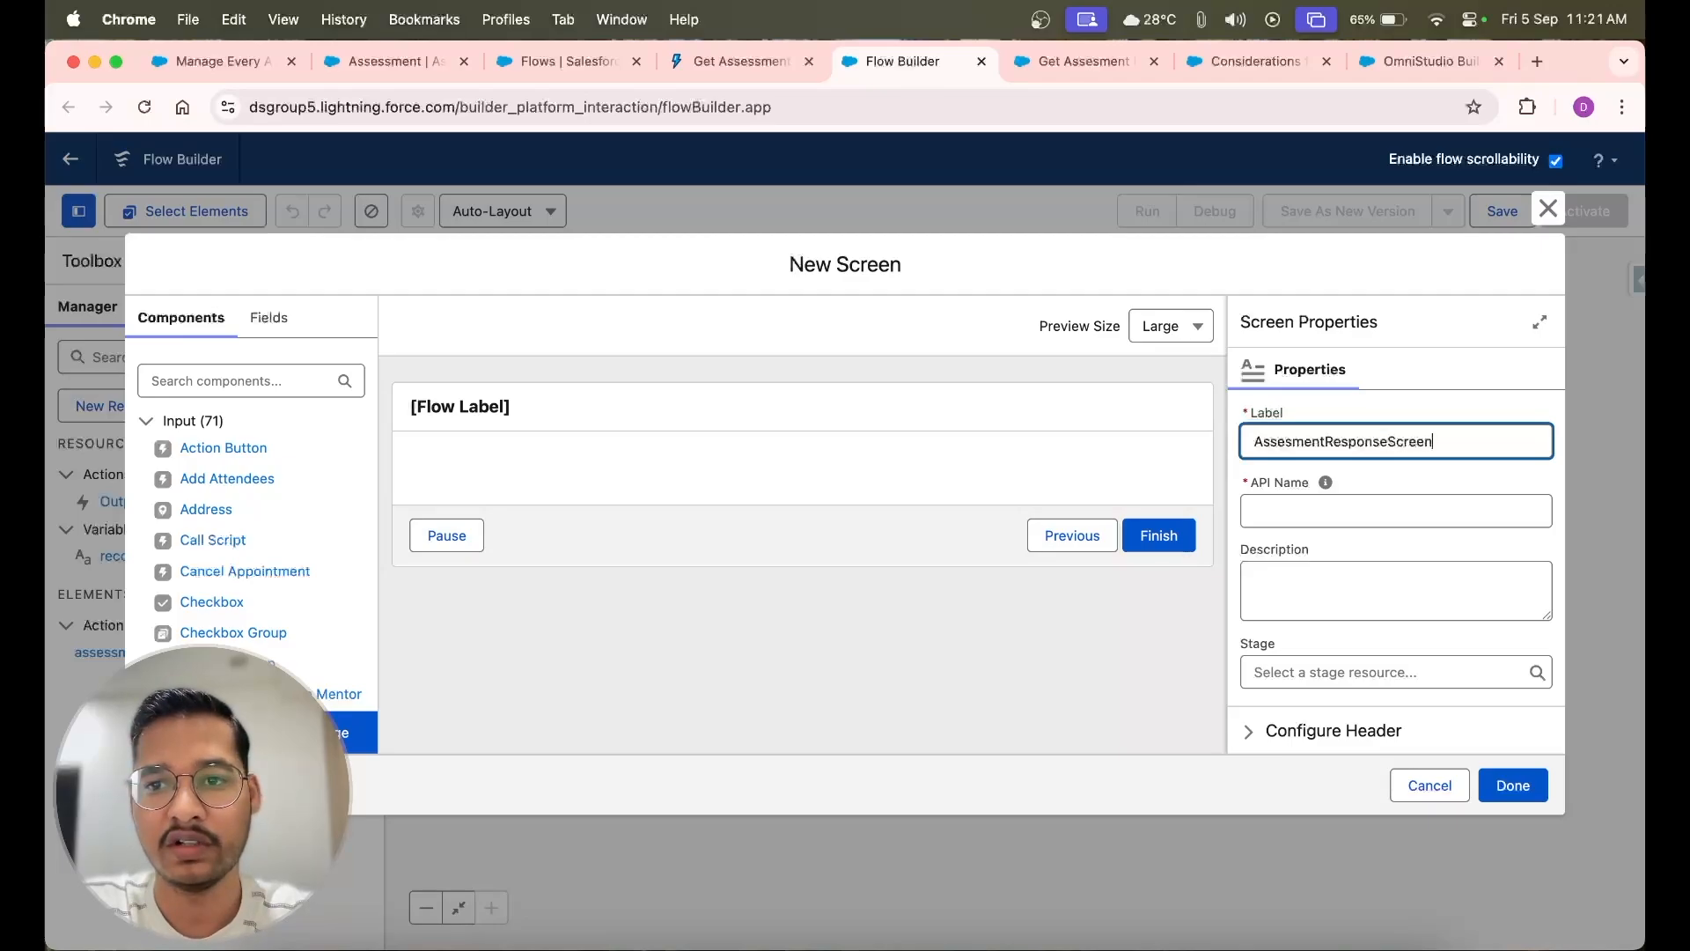
pyautogui.click(1294, 505)
# Hide both the header and the footer of the new screen
pyautogui.scroll(-3, 1327, 651)
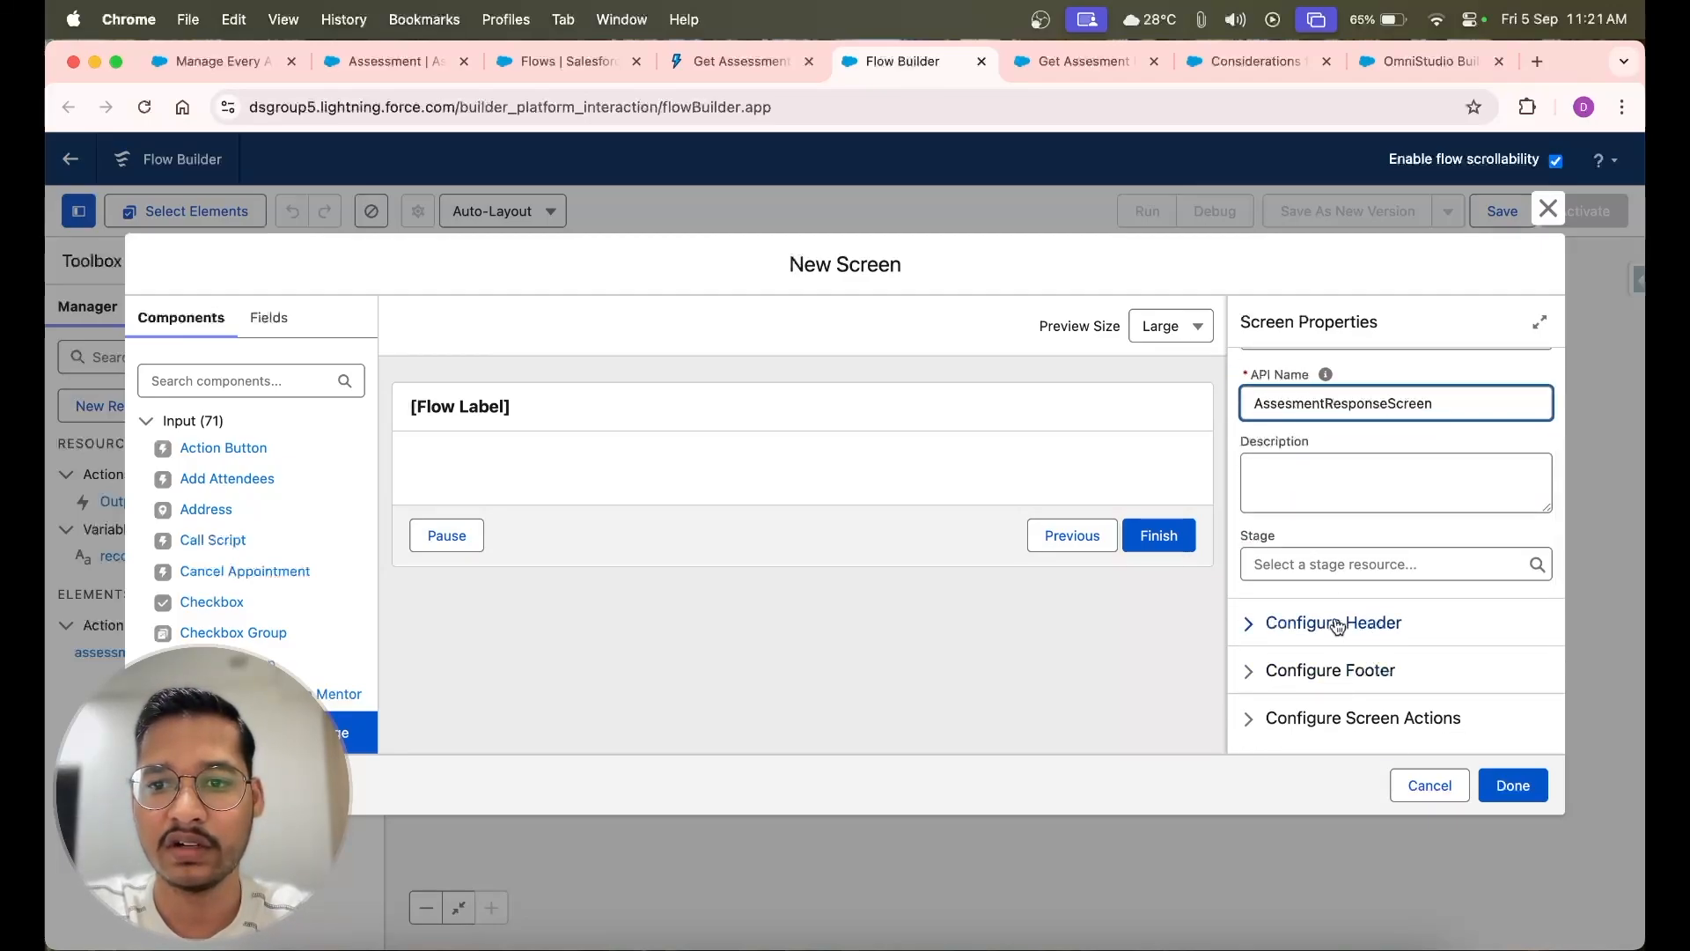
pyautogui.click(1337, 624)
pyautogui.click(1249, 563)
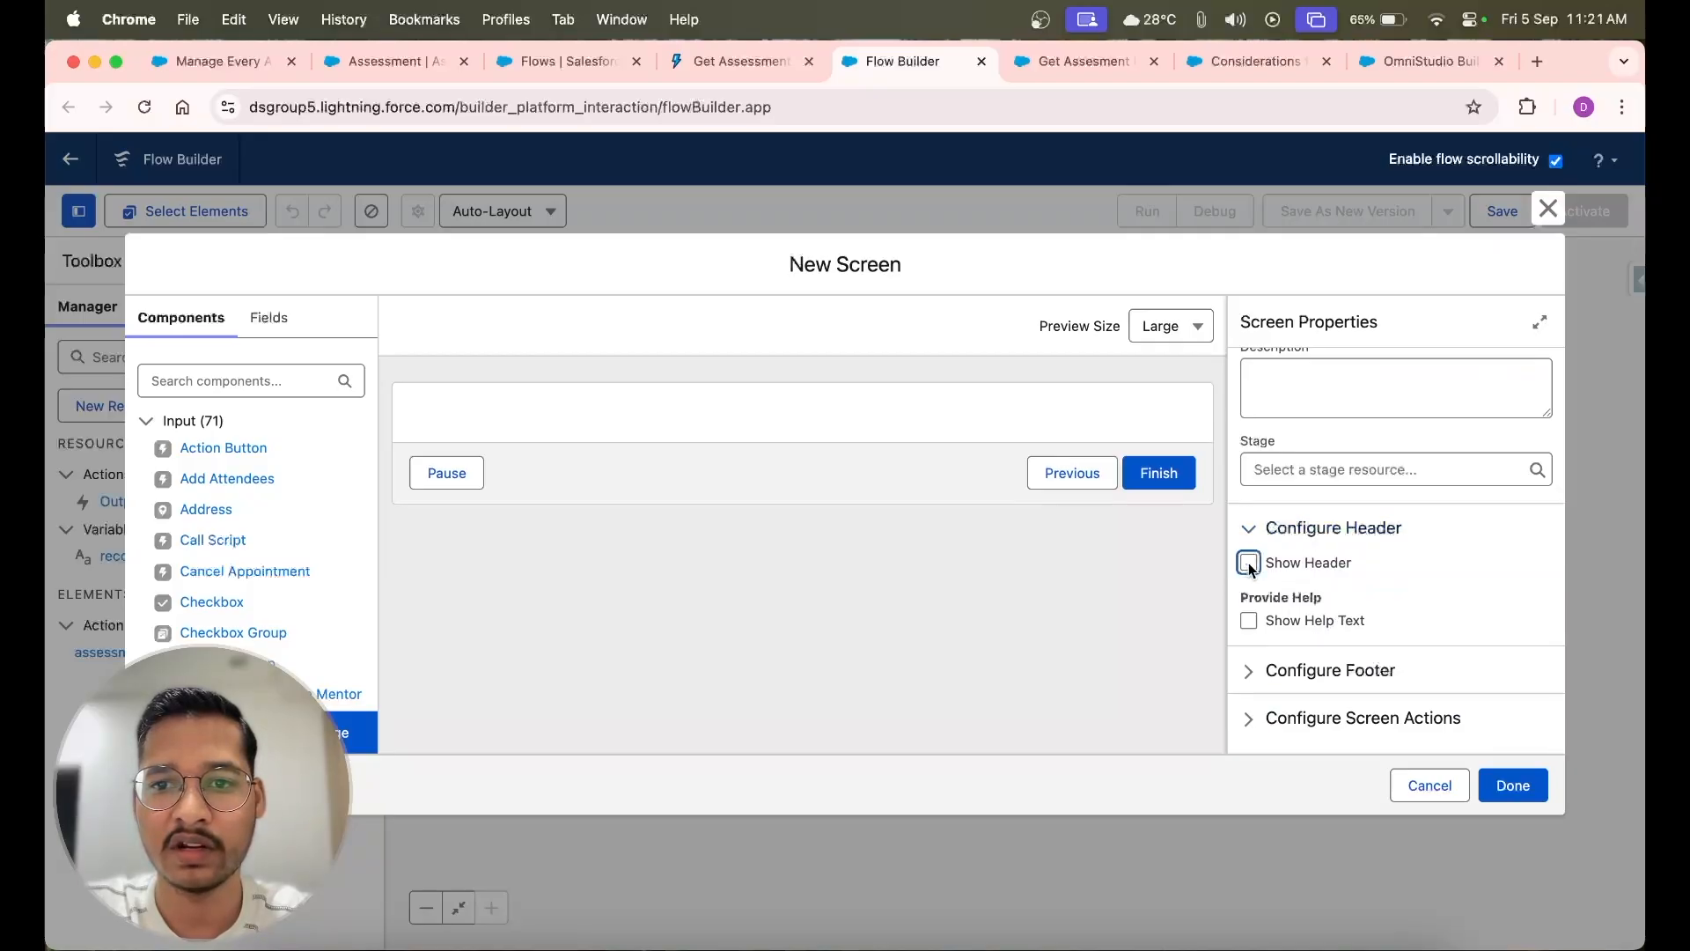
pyautogui.click(1018, 427)
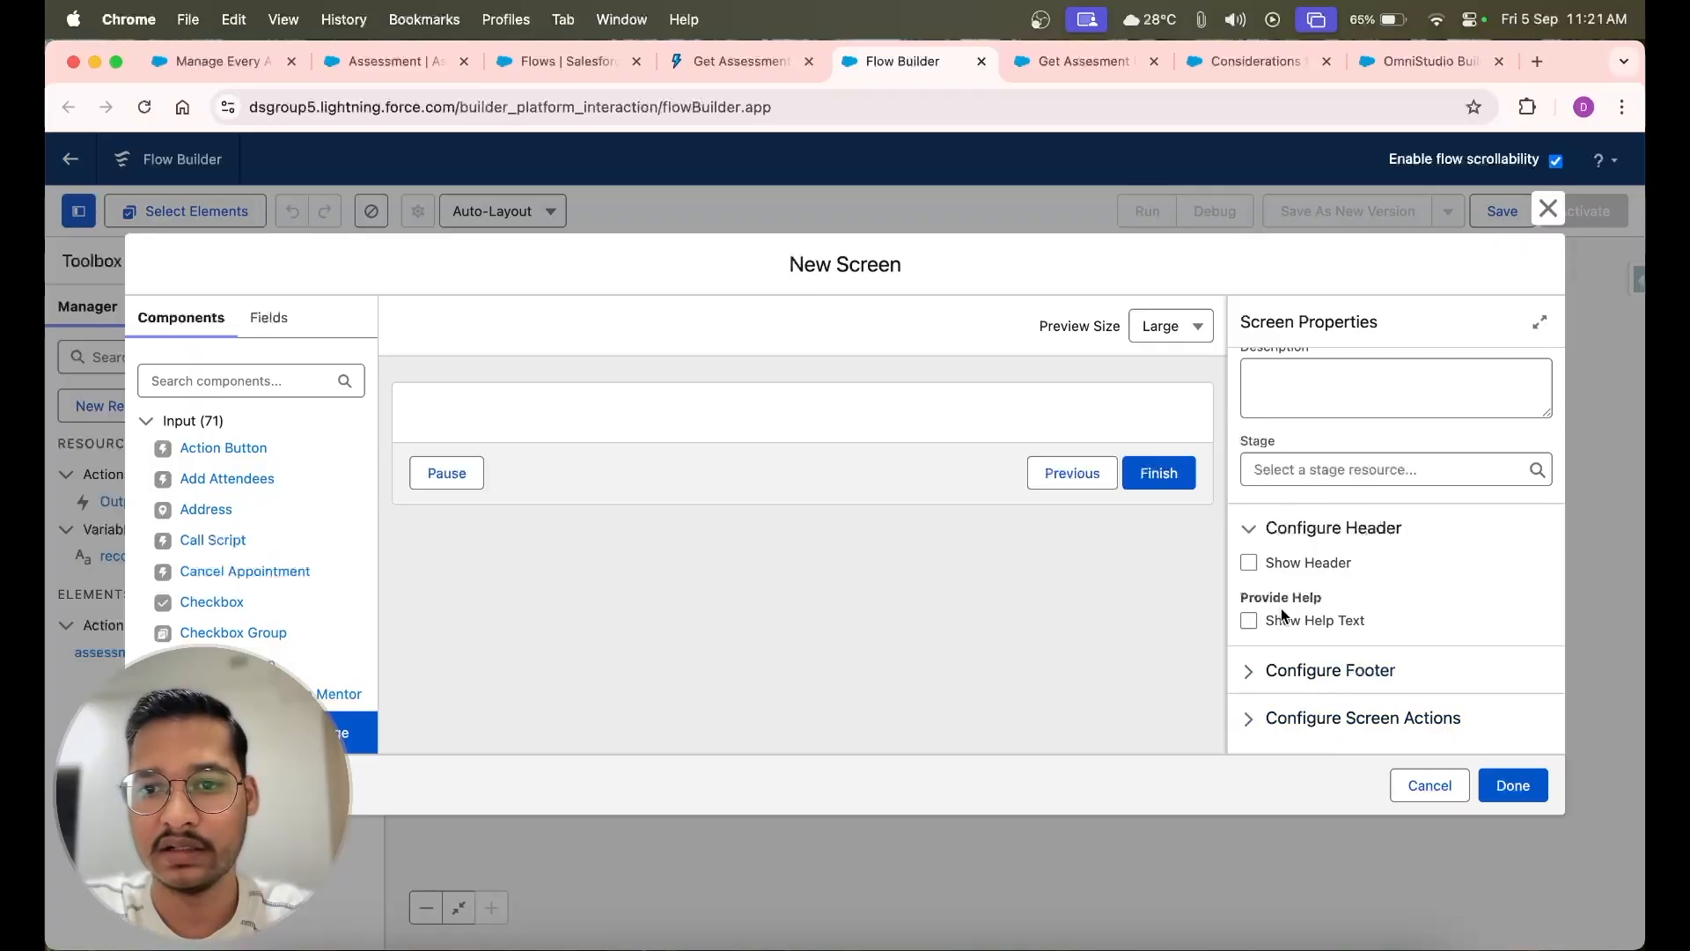
pyautogui.click(1306, 678)
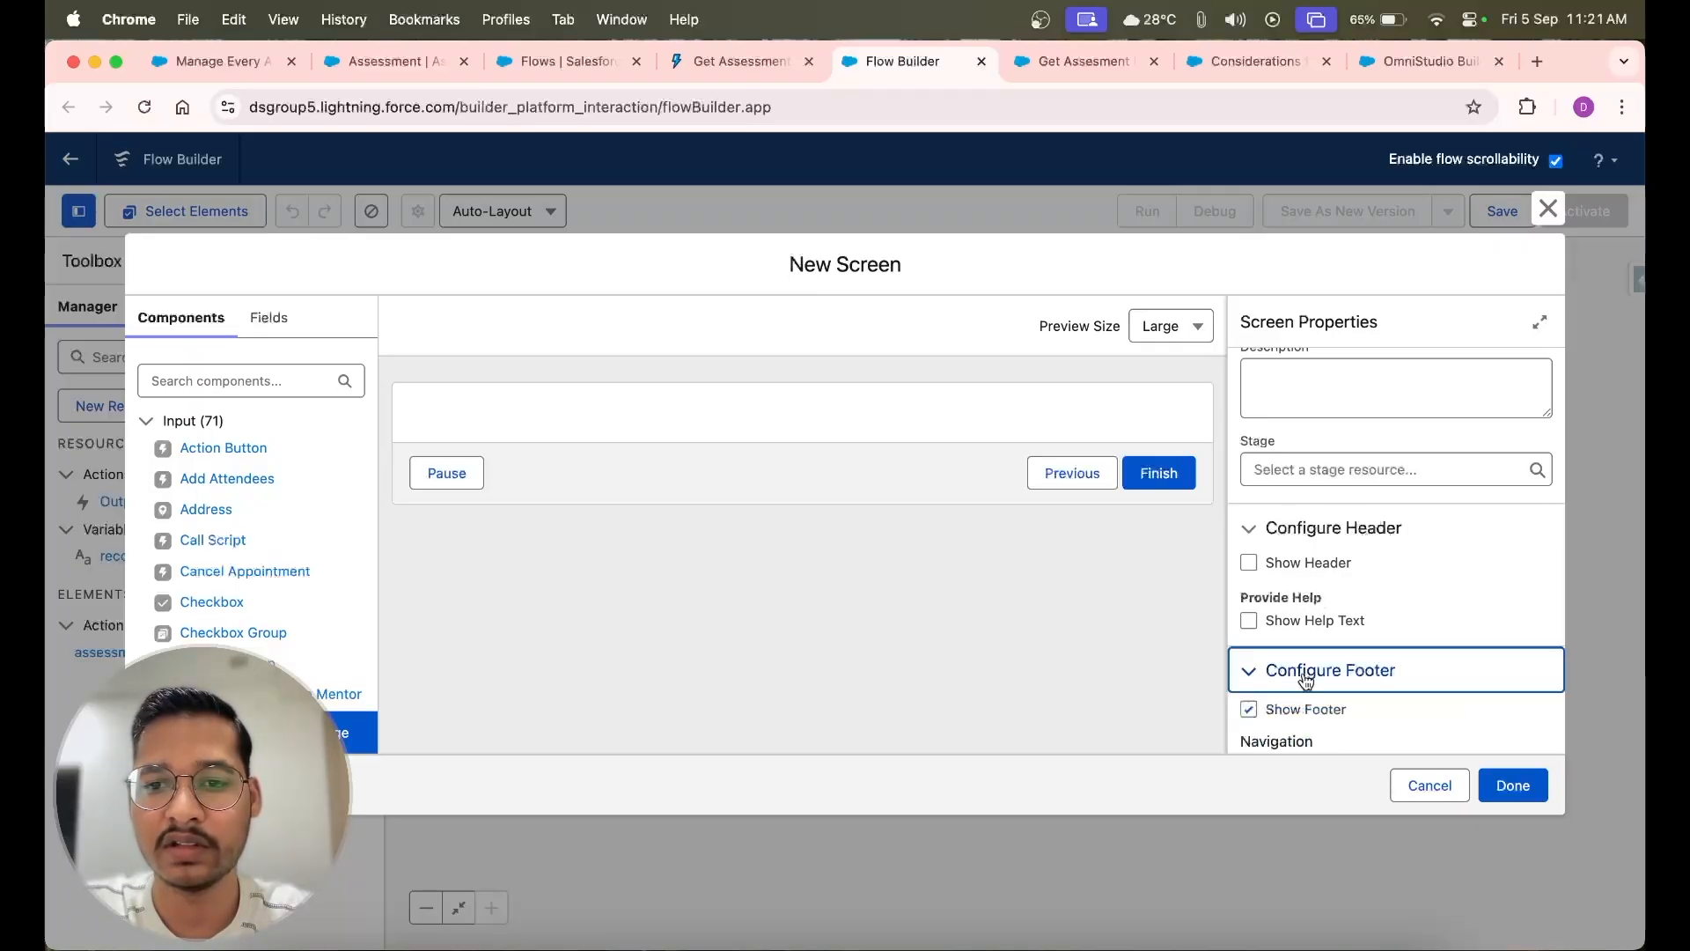
pyautogui.scroll(-5, 1306, 677)
pyautogui.scroll(2, 1303, 677)
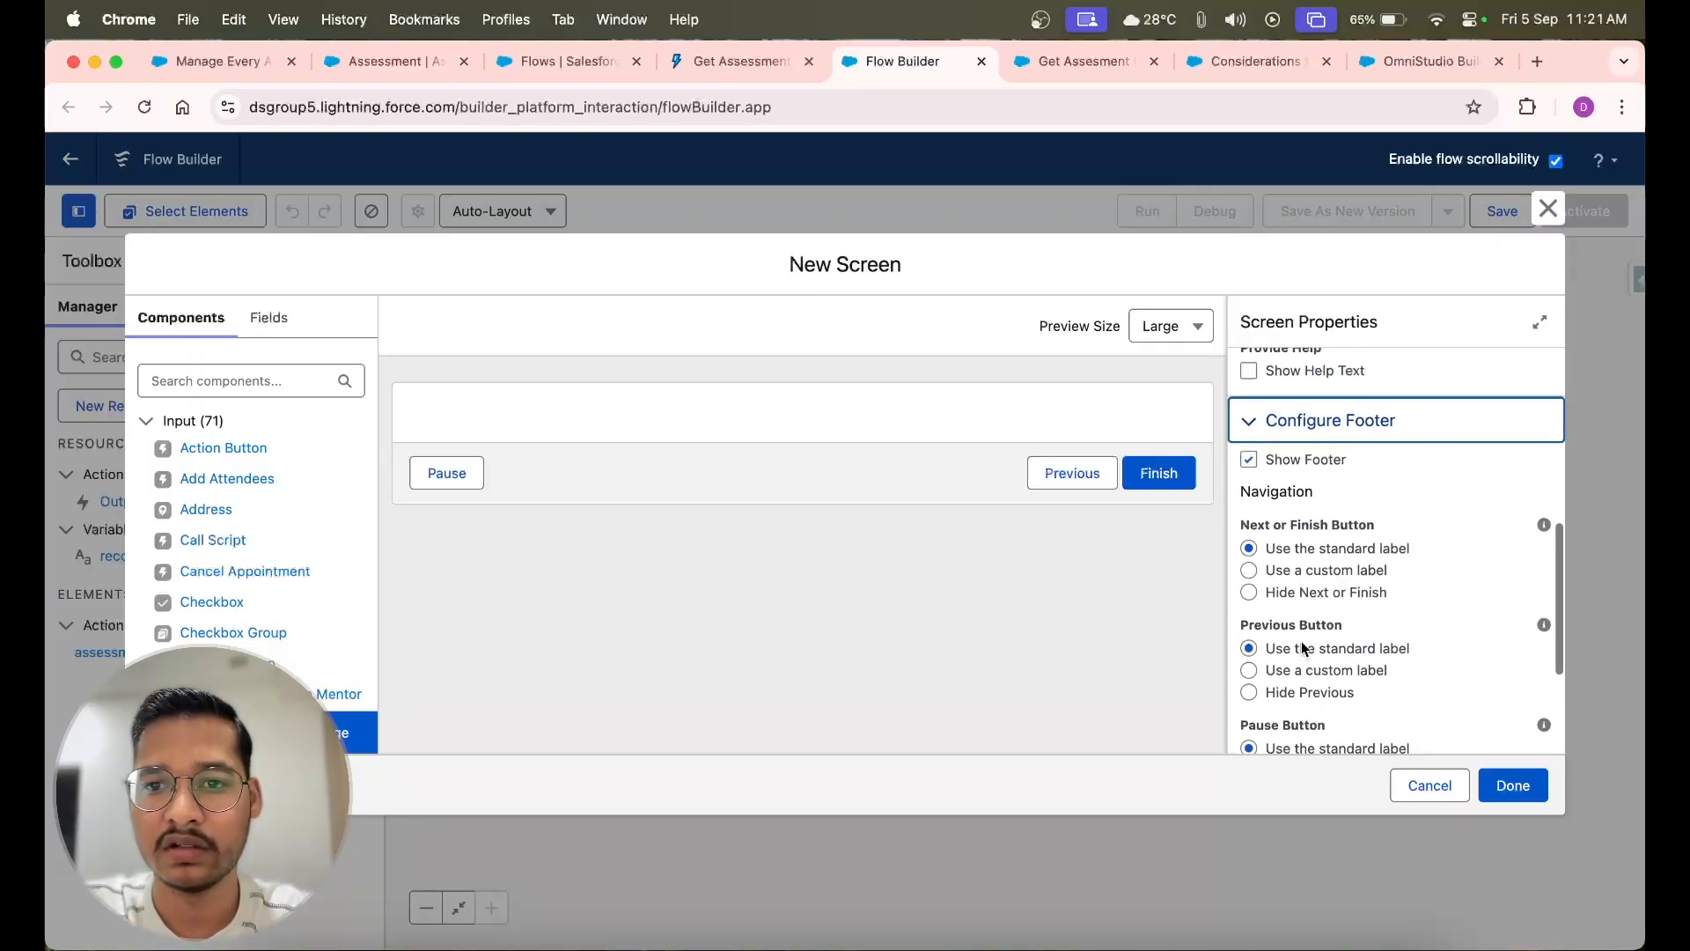
pyautogui.click(1250, 461)
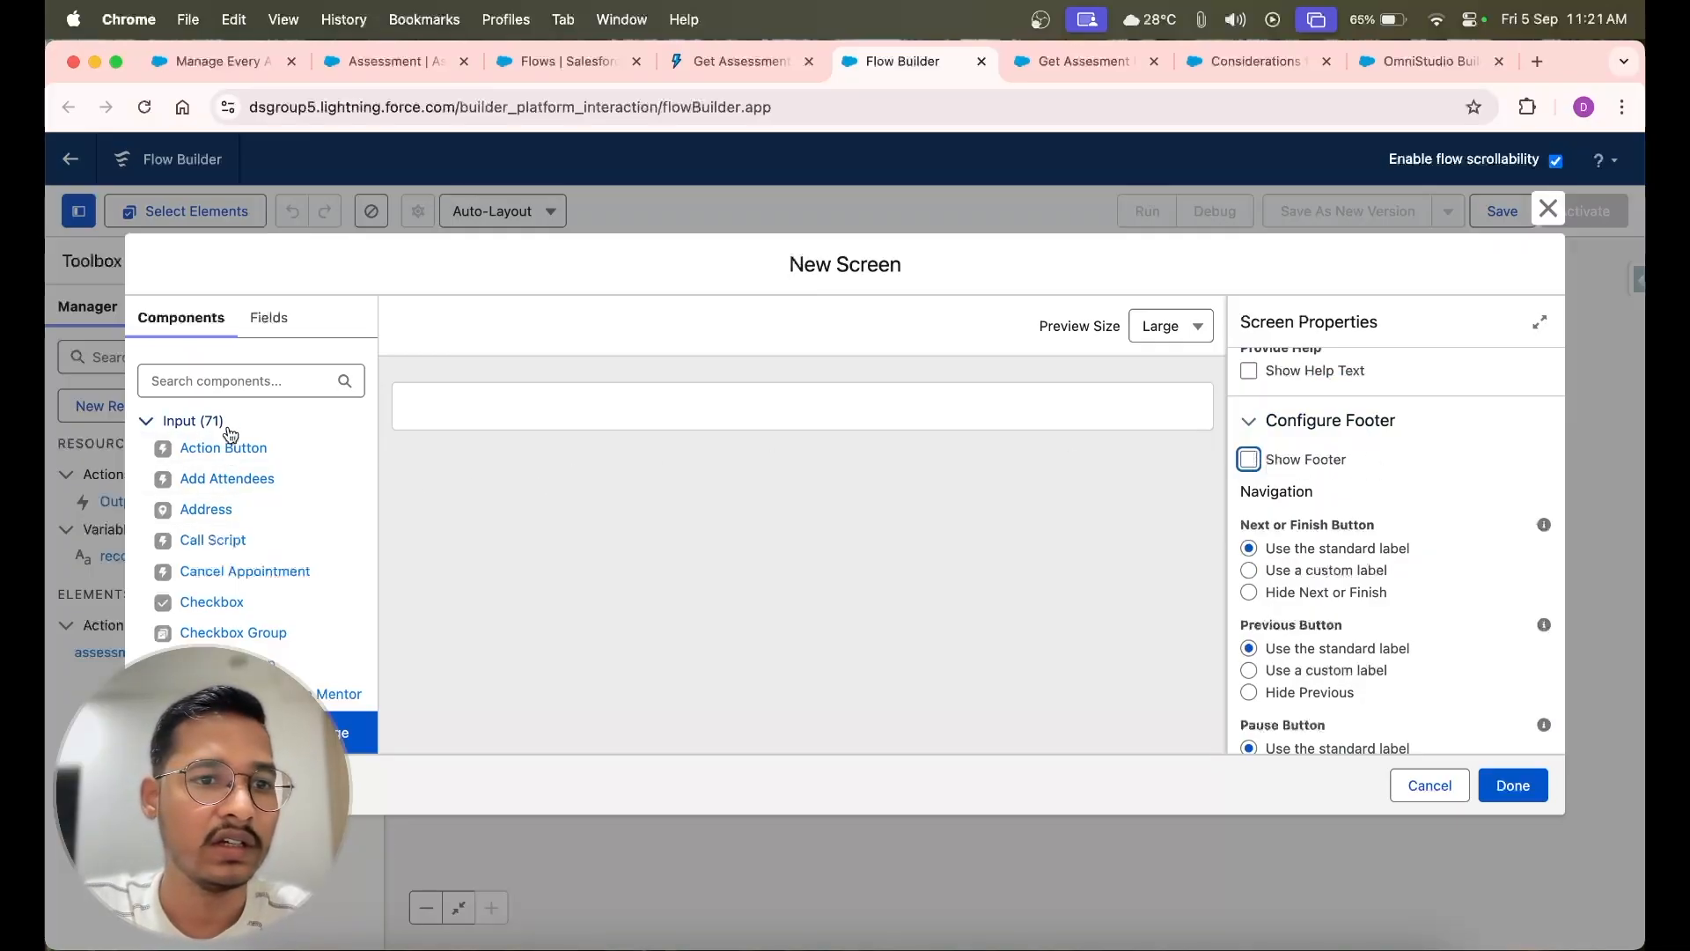
# Add a Display Text component to the screen and set its API name to DisplayassessmentResponseSummary
pyautogui.click(243, 385)
pyautogui.write('di')
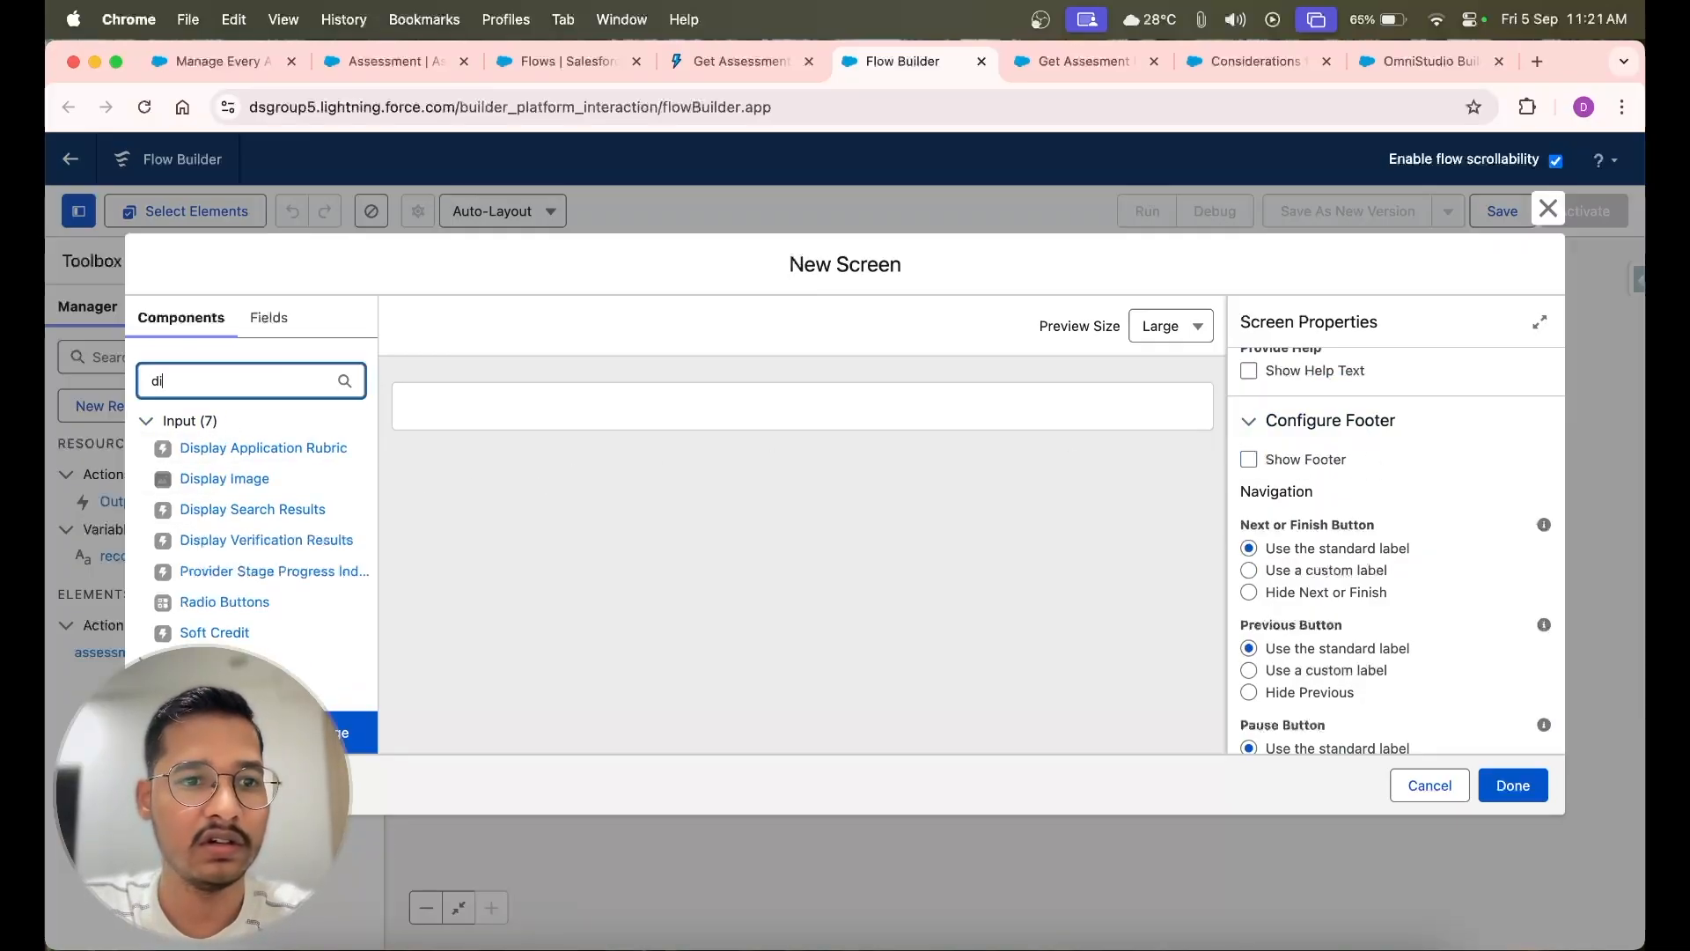
pyautogui.moveTo(224, 478); pyautogui.dragTo(581, 412)
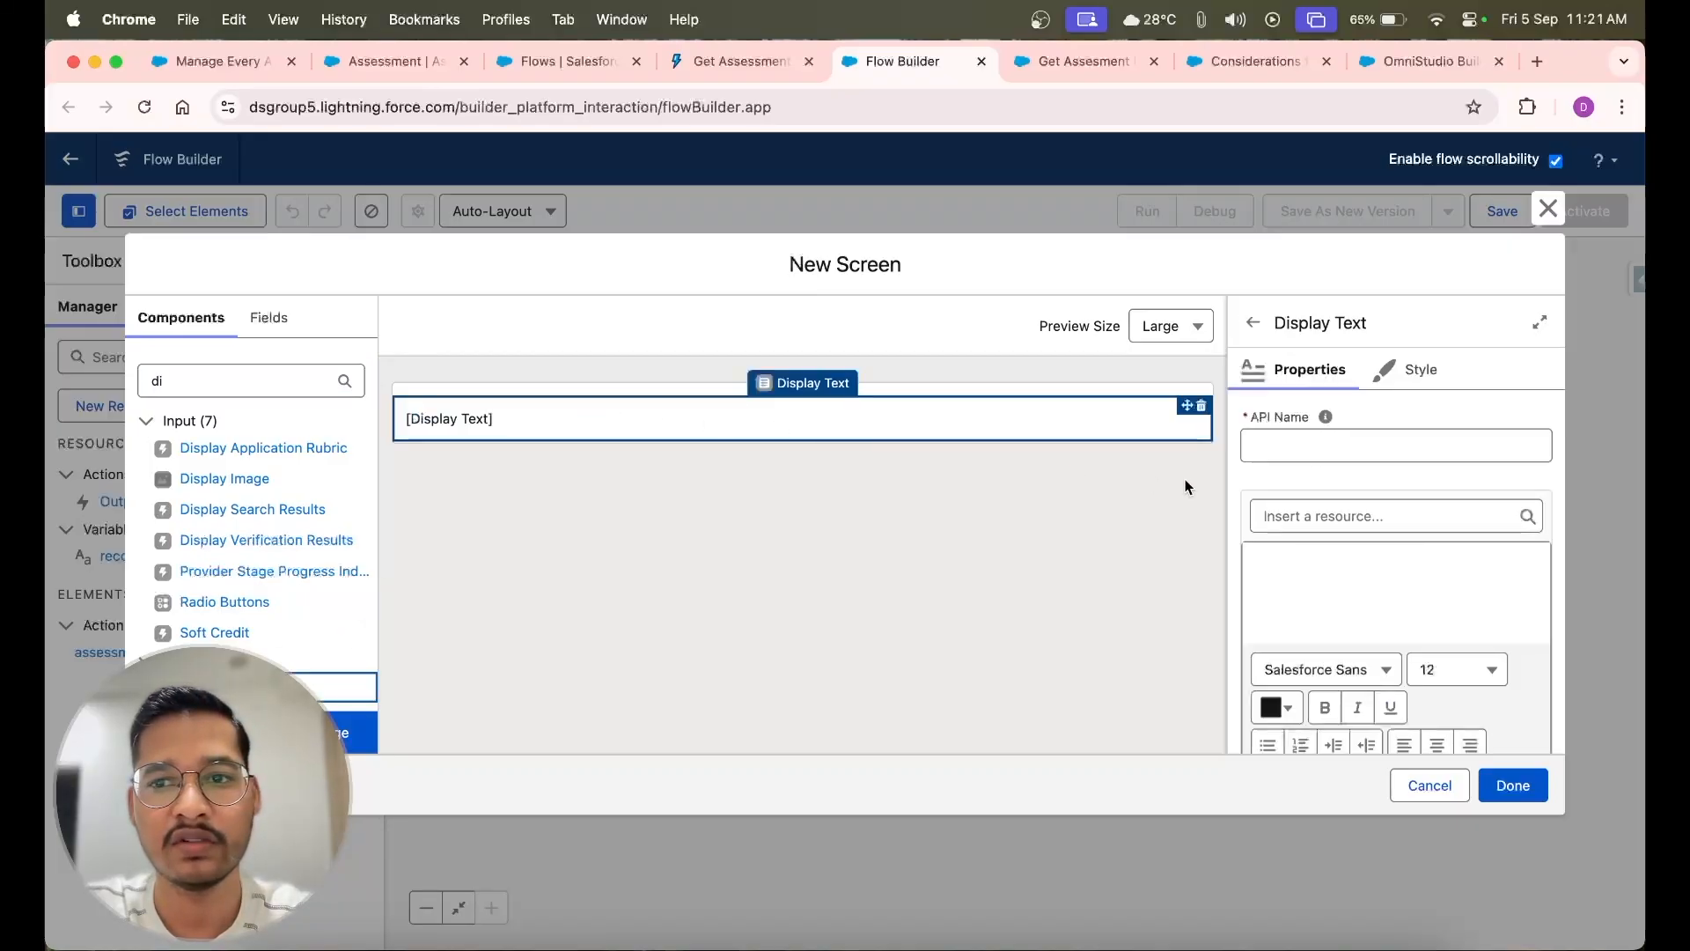
pyautogui.click(1286, 447)
pyautogui.write('Di')
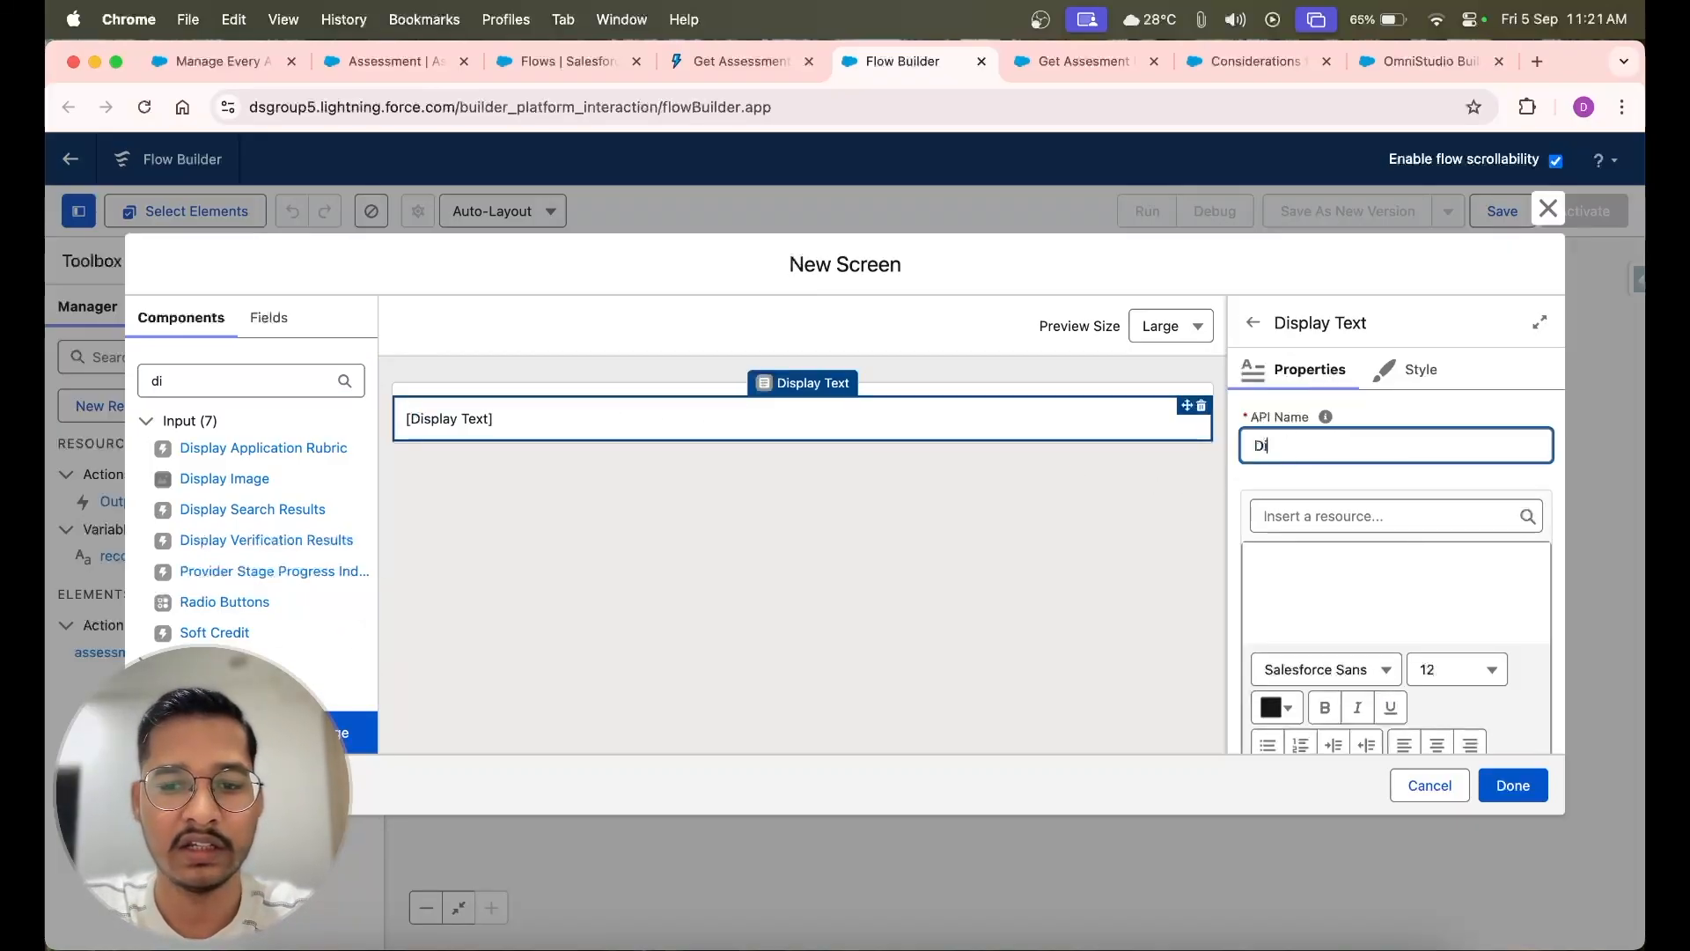
pyautogui.write('splay')
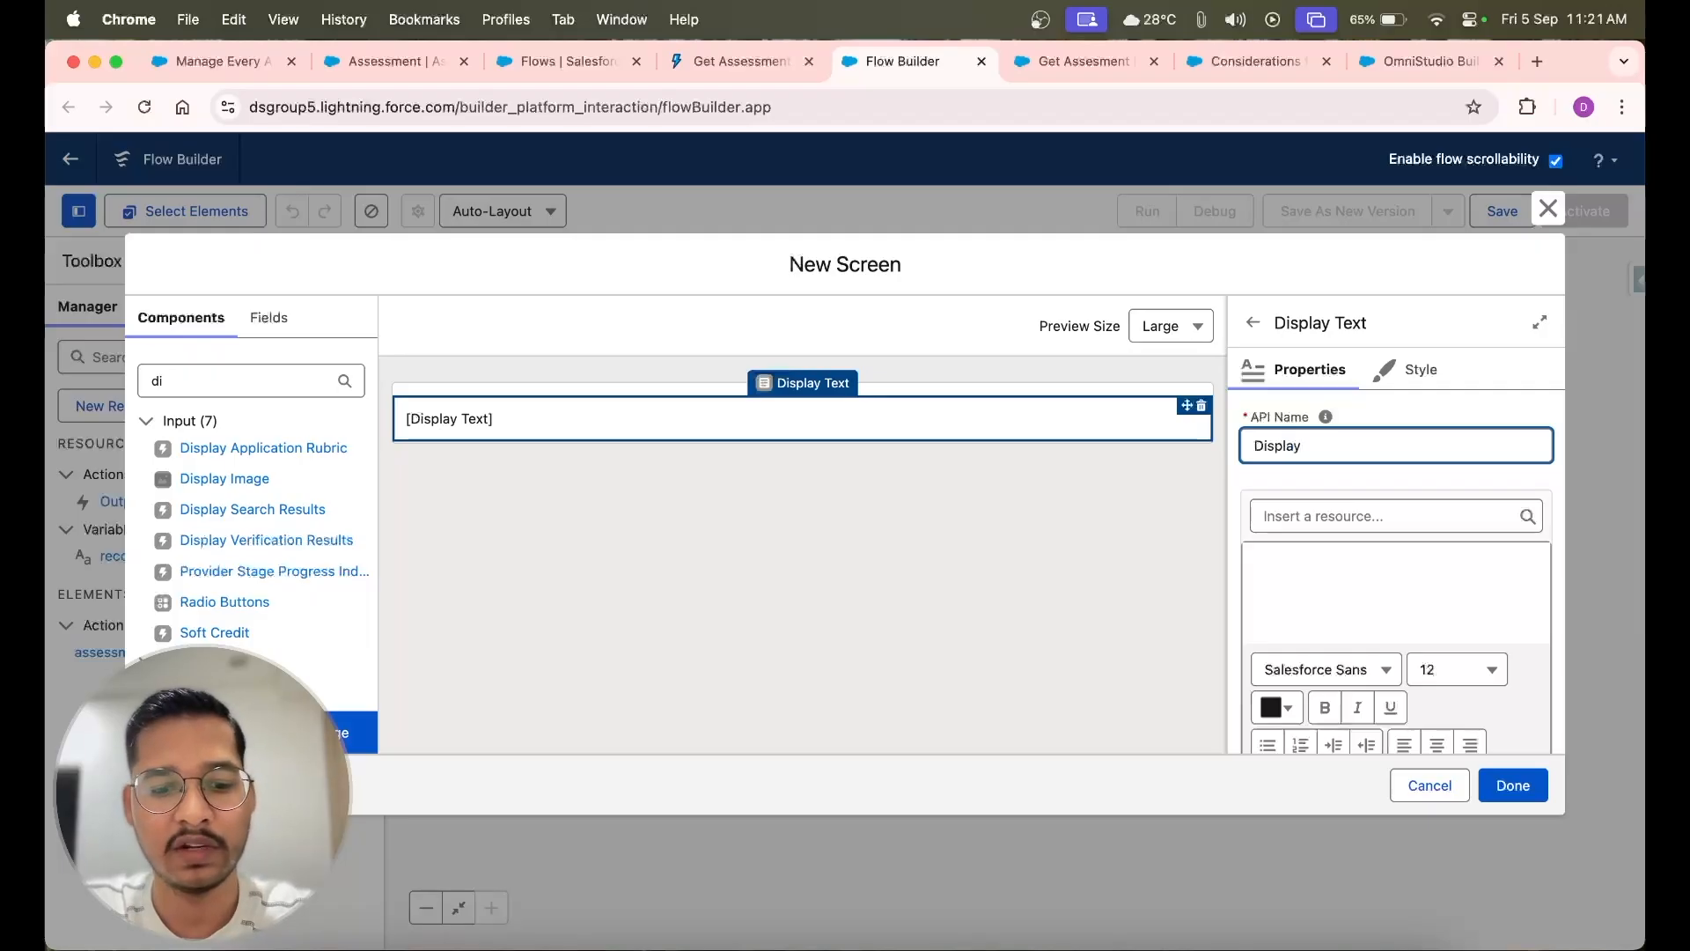
pyautogui.write('assessmentResponseSummary')
pyautogui.click(1306, 448)
pyautogui.press('BackSpace')
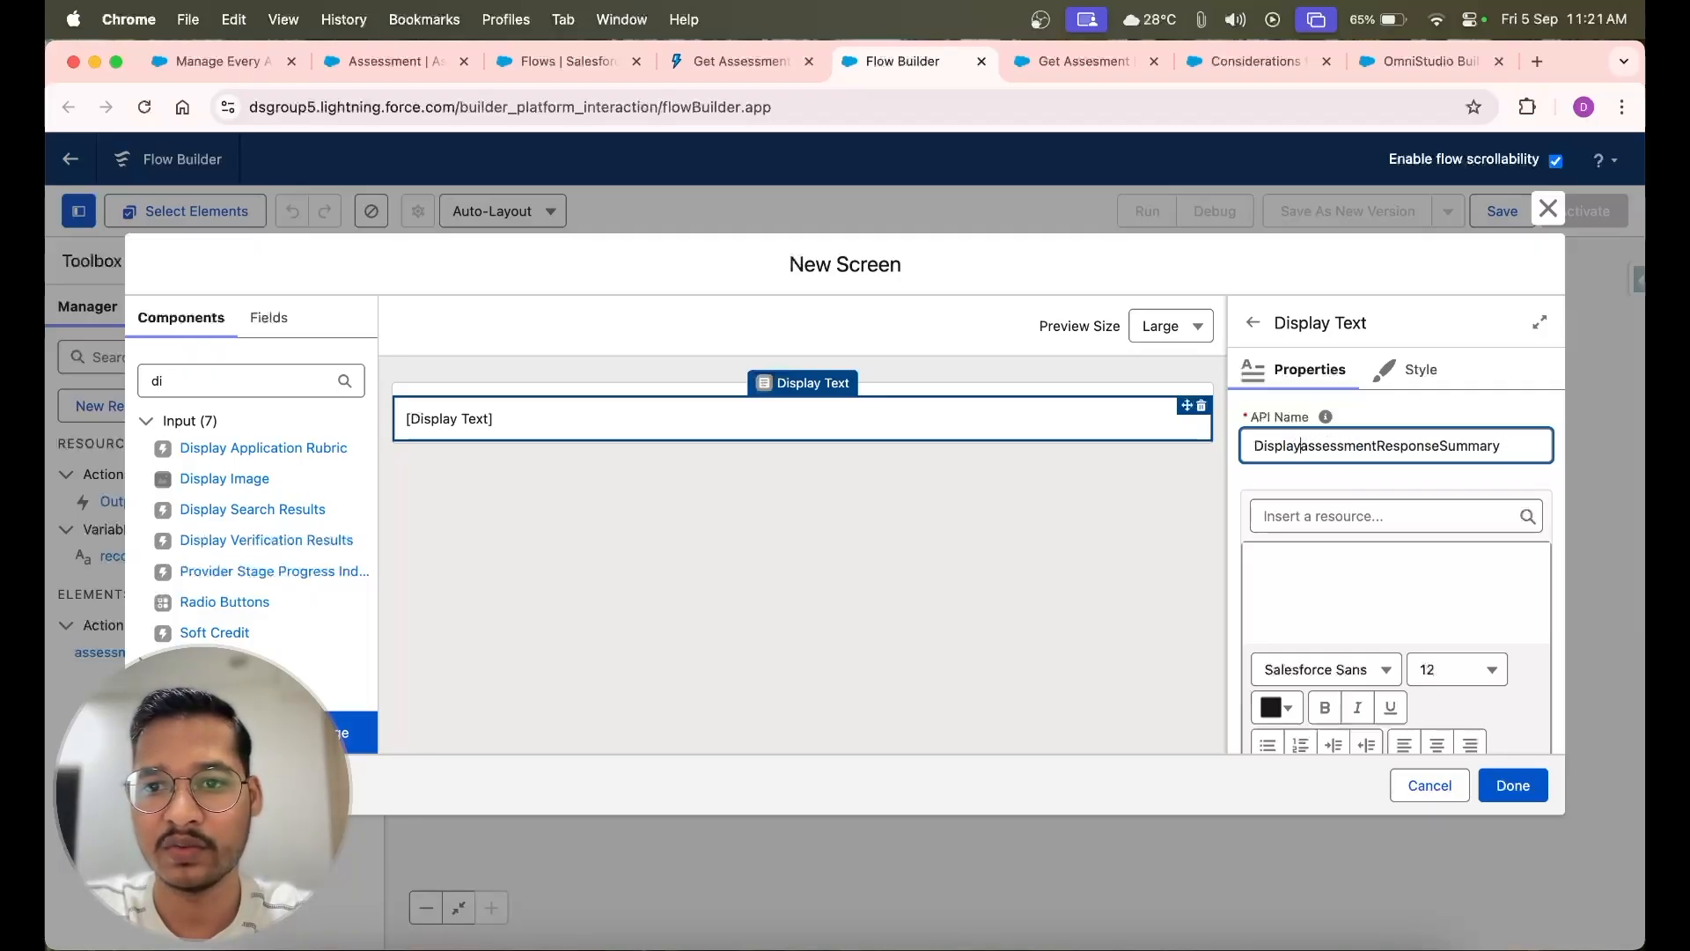
# Set the Display Text content to {!assessmentResponseSummary.assessmentResponseSummary} and finish the screen
pyautogui.click(1327, 511)
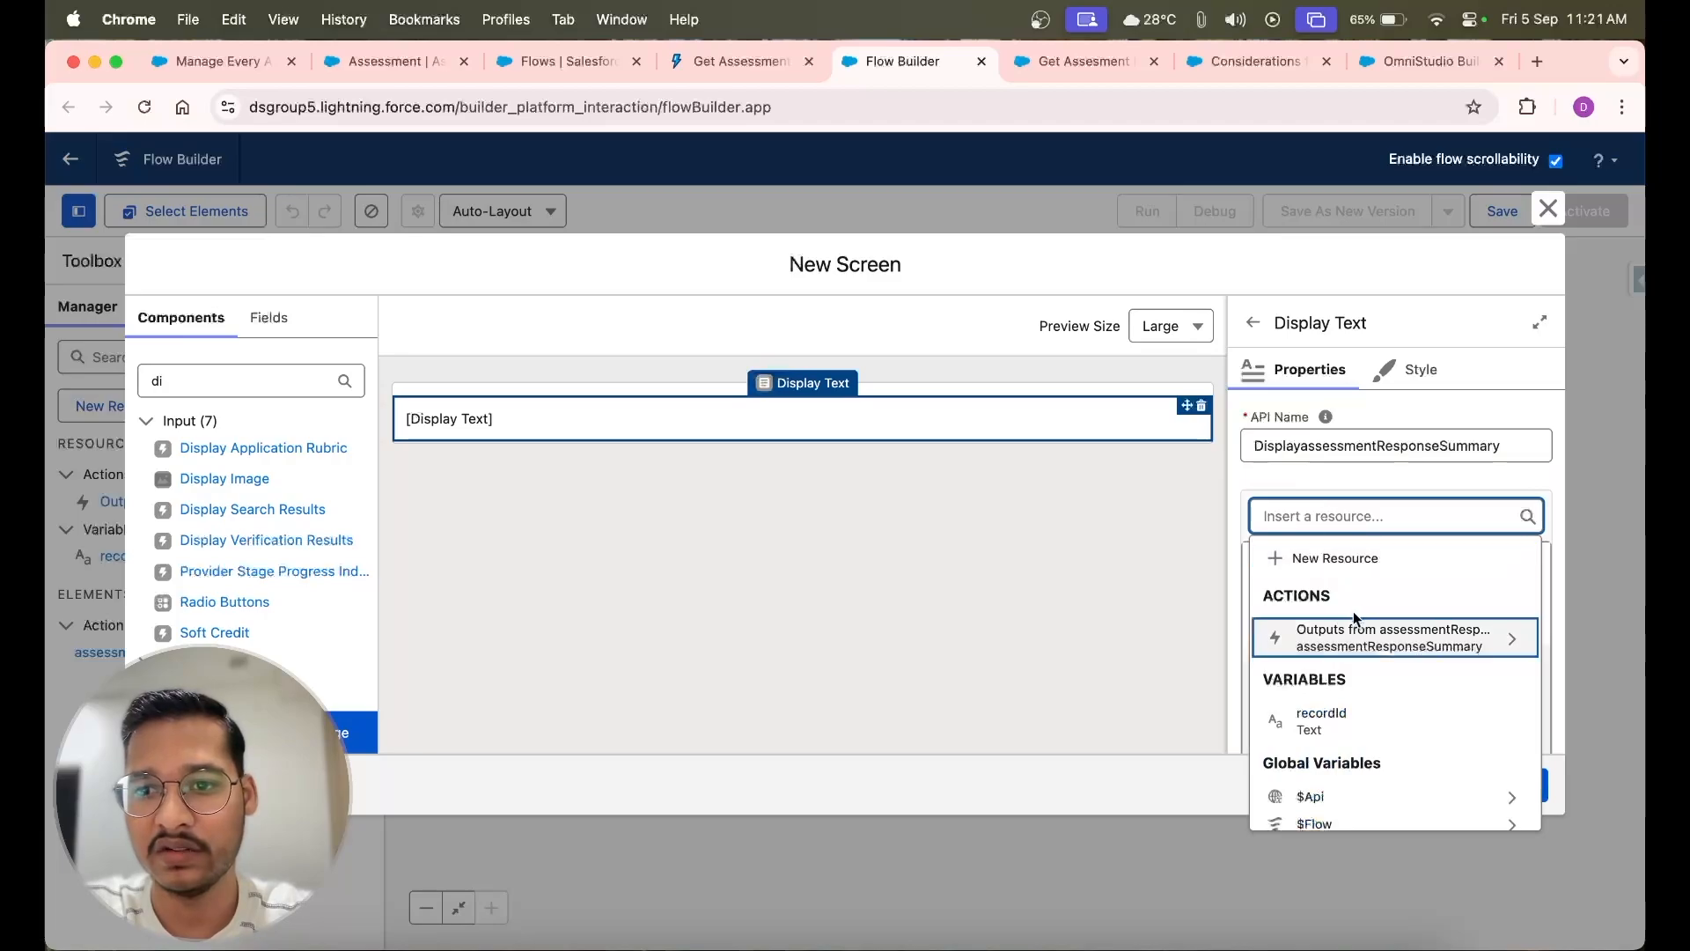
pyautogui.write('{!assessmentResponseSummary}')
pyautogui.click(1363, 566)
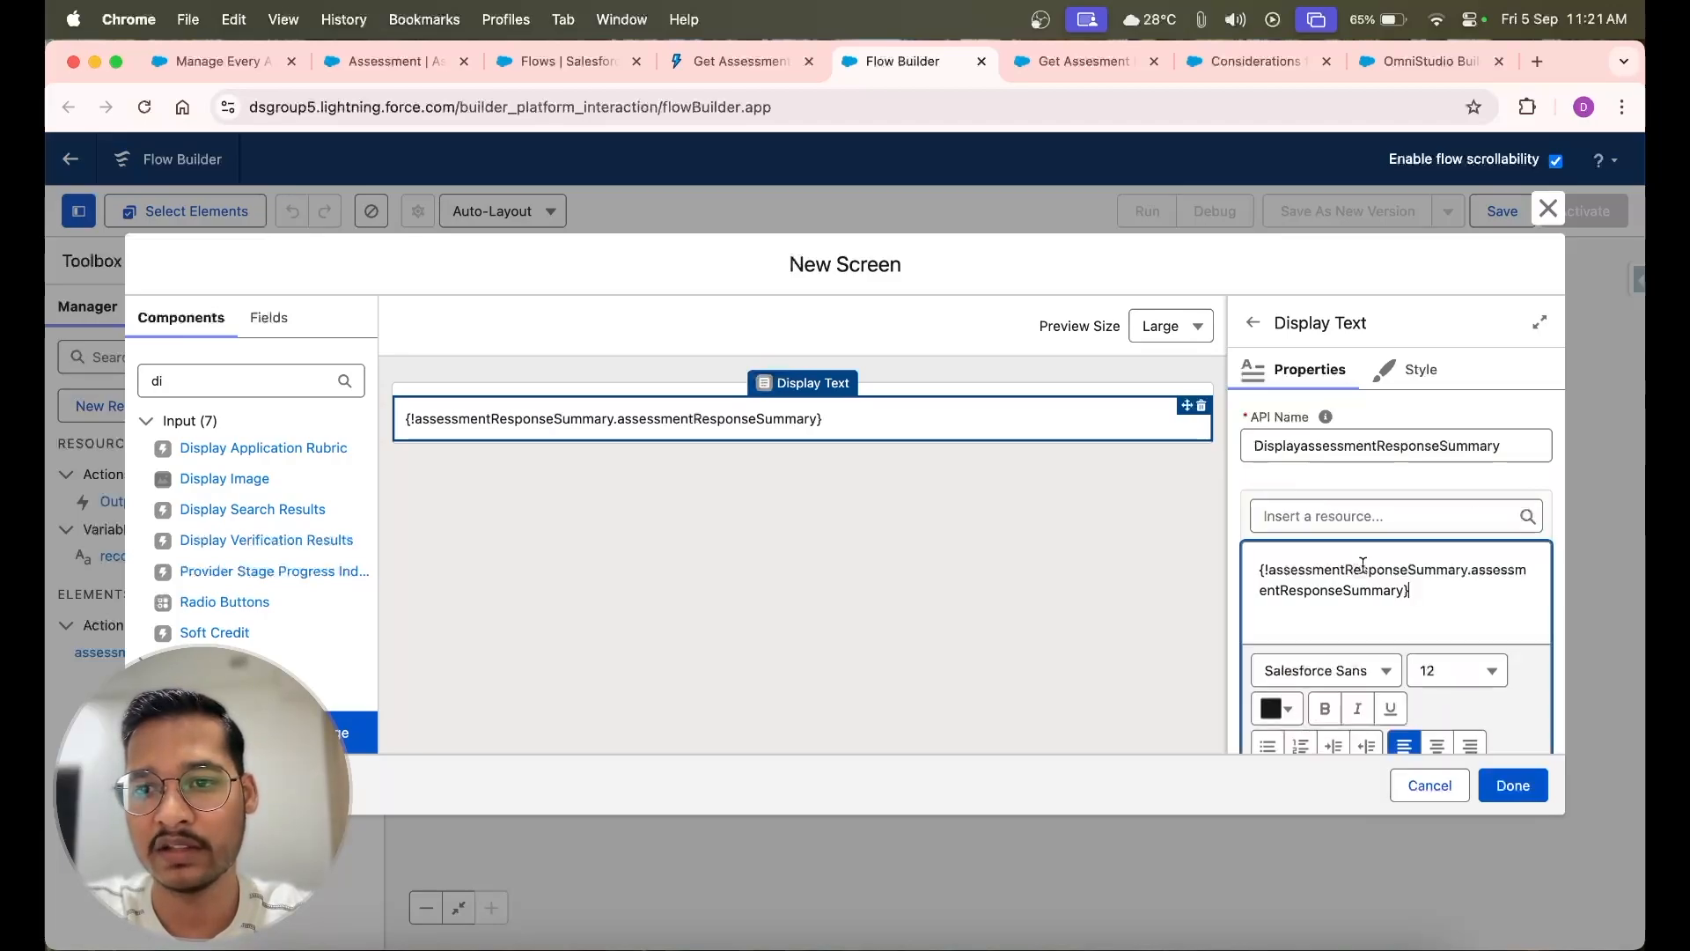
pyautogui.click(1356, 487)
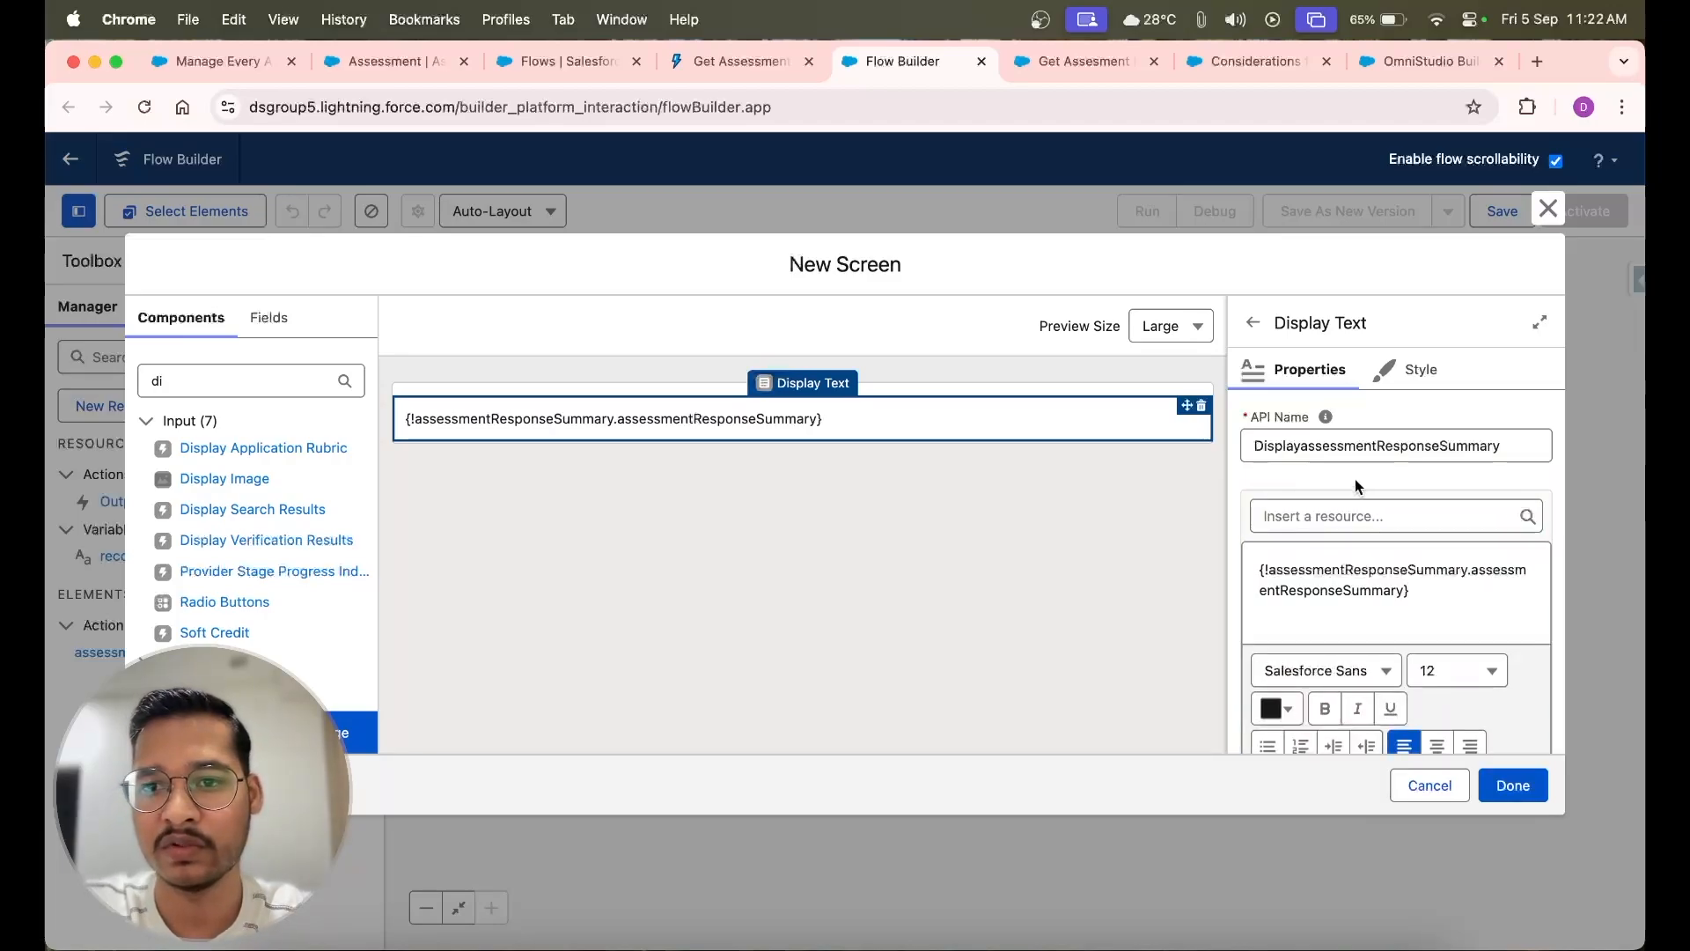
pyautogui.click(1508, 786)
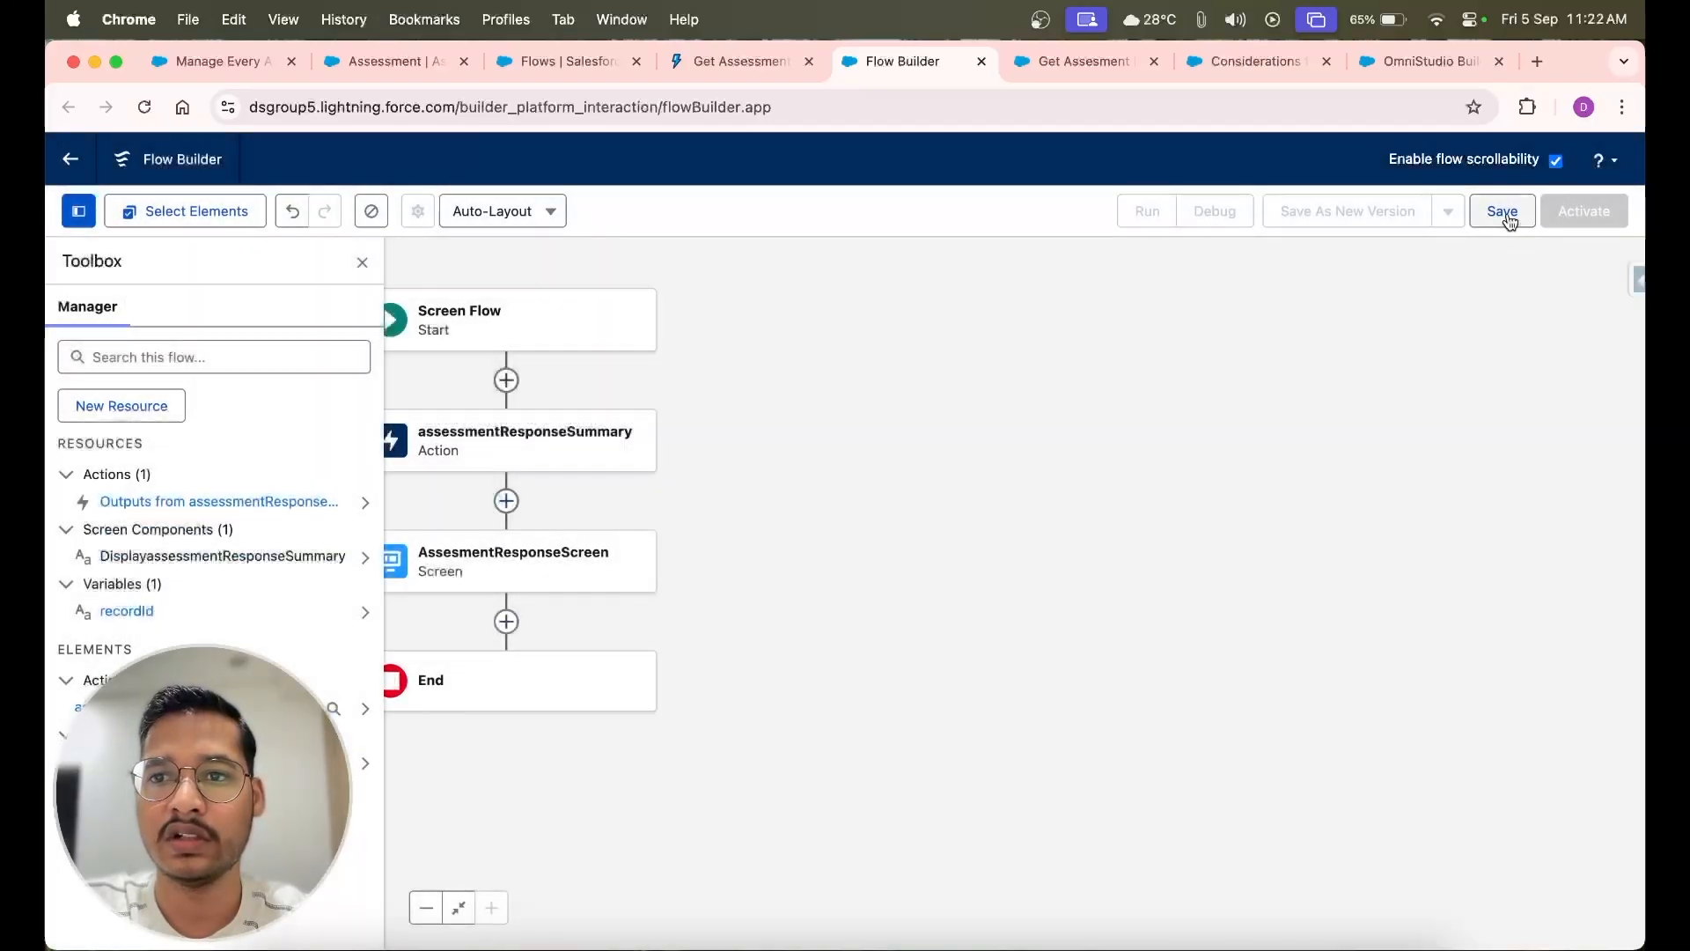
# Save the flow with the label and API name DisplayAssessmentSummaryInRecordPage
pyautogui.click(1502, 214)
pyautogui.click(556, 475)
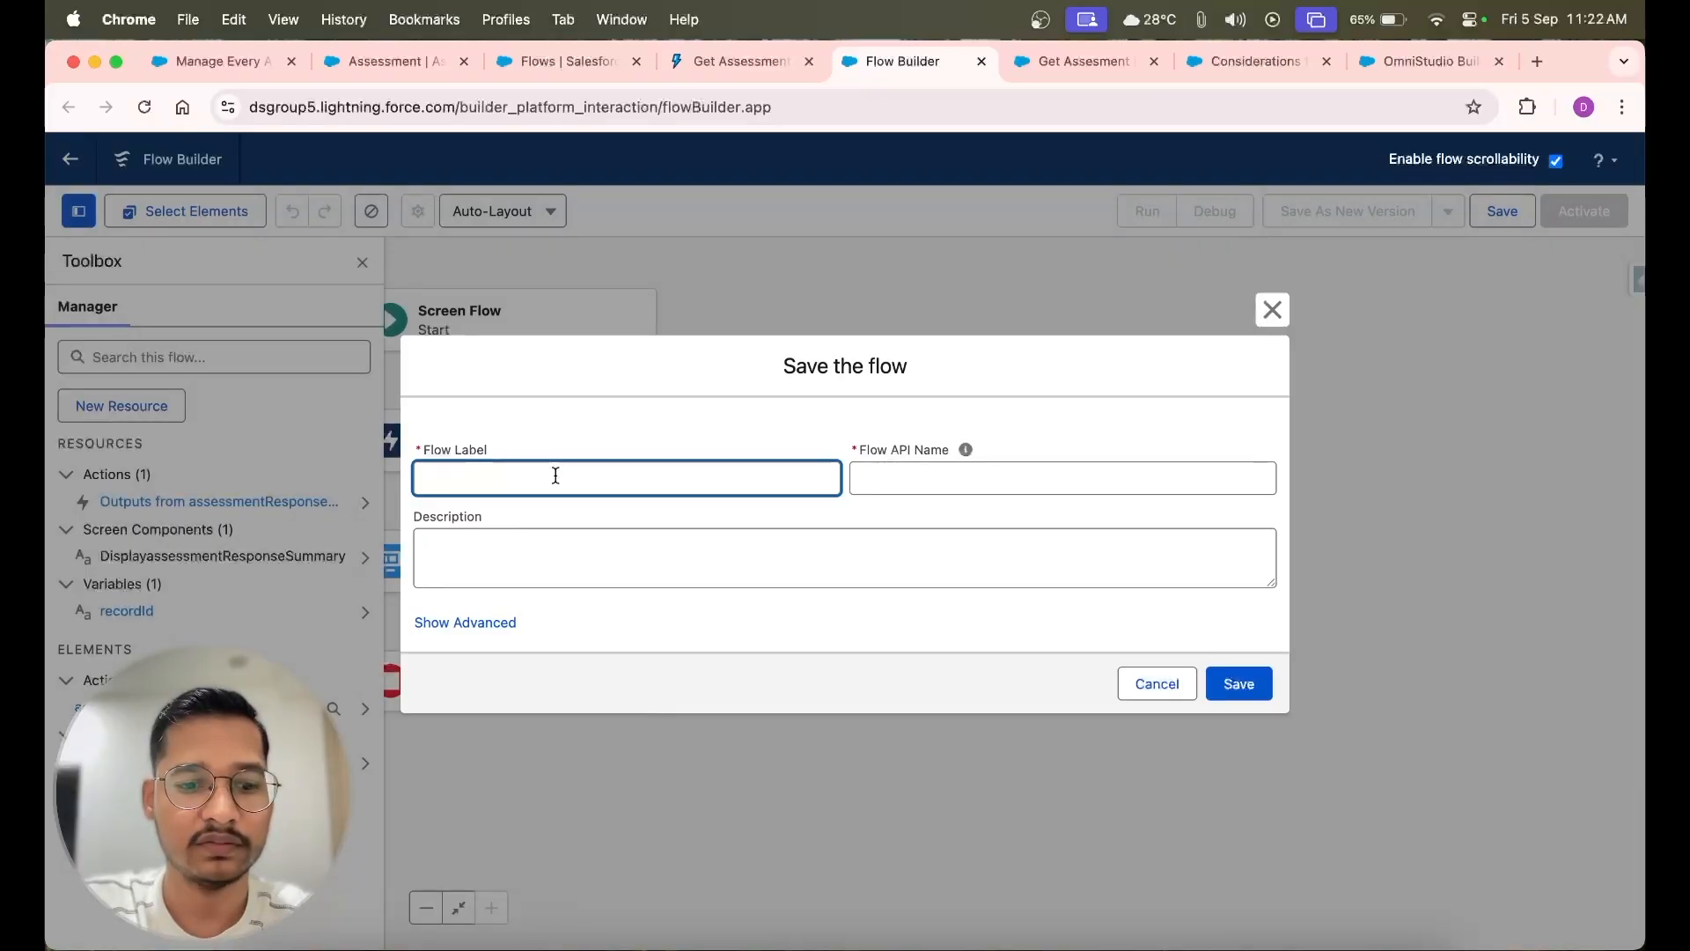
pyautogui.write('DisplayAssessmentSummary')
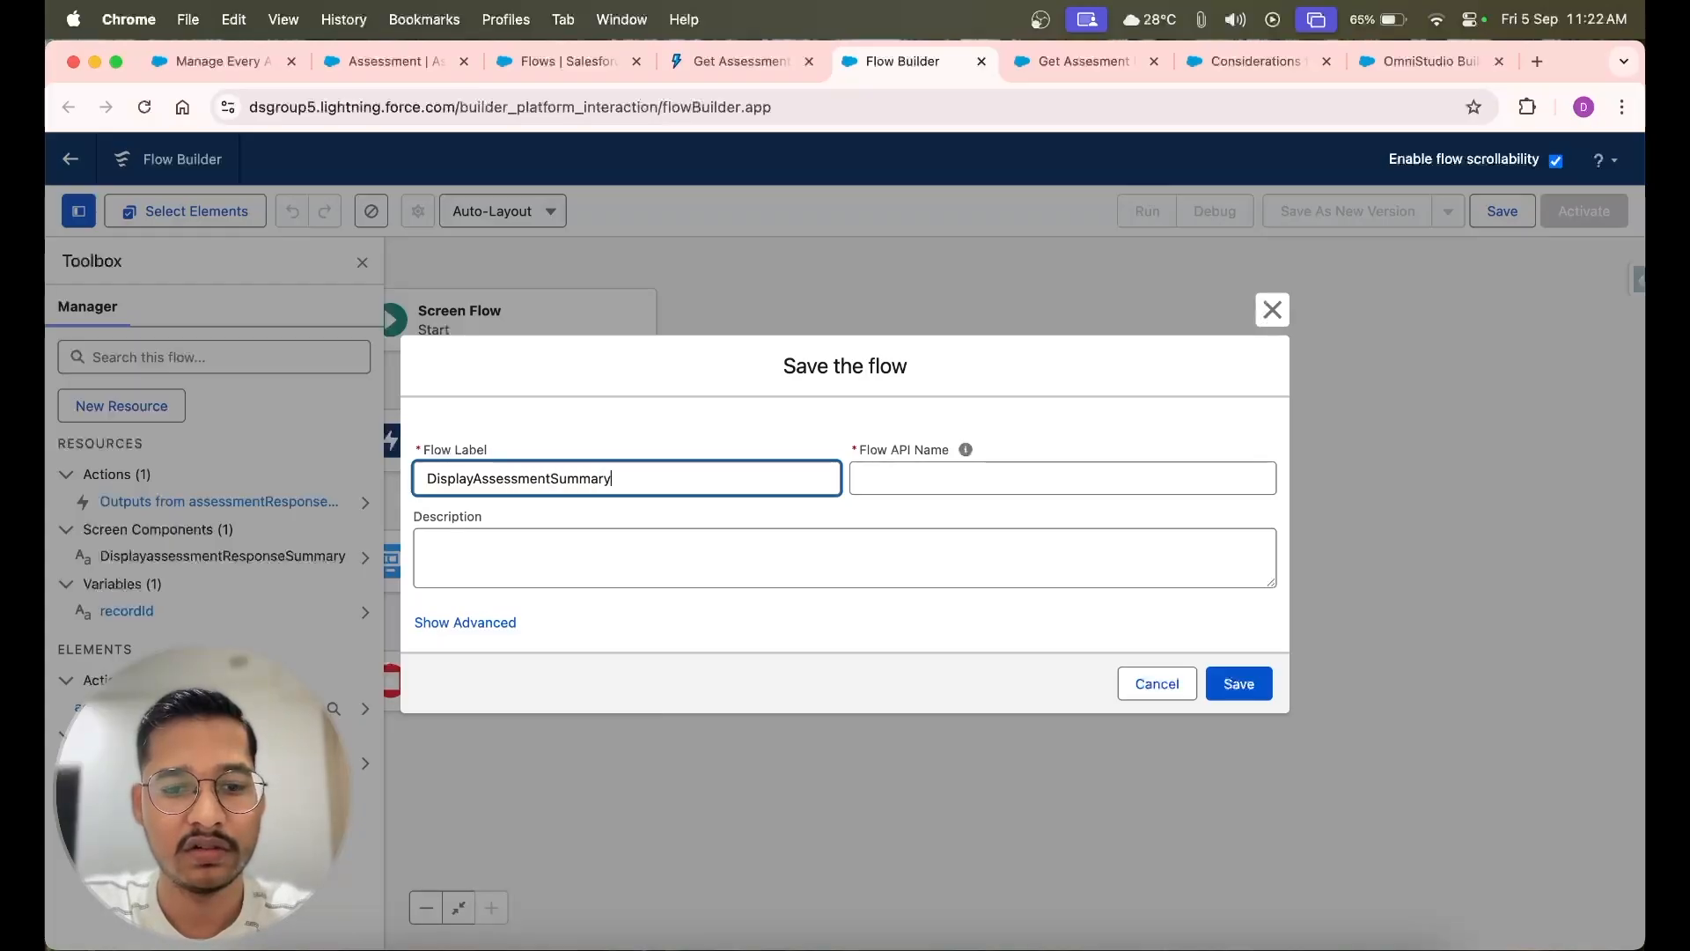
pyautogui.write('cordPage')
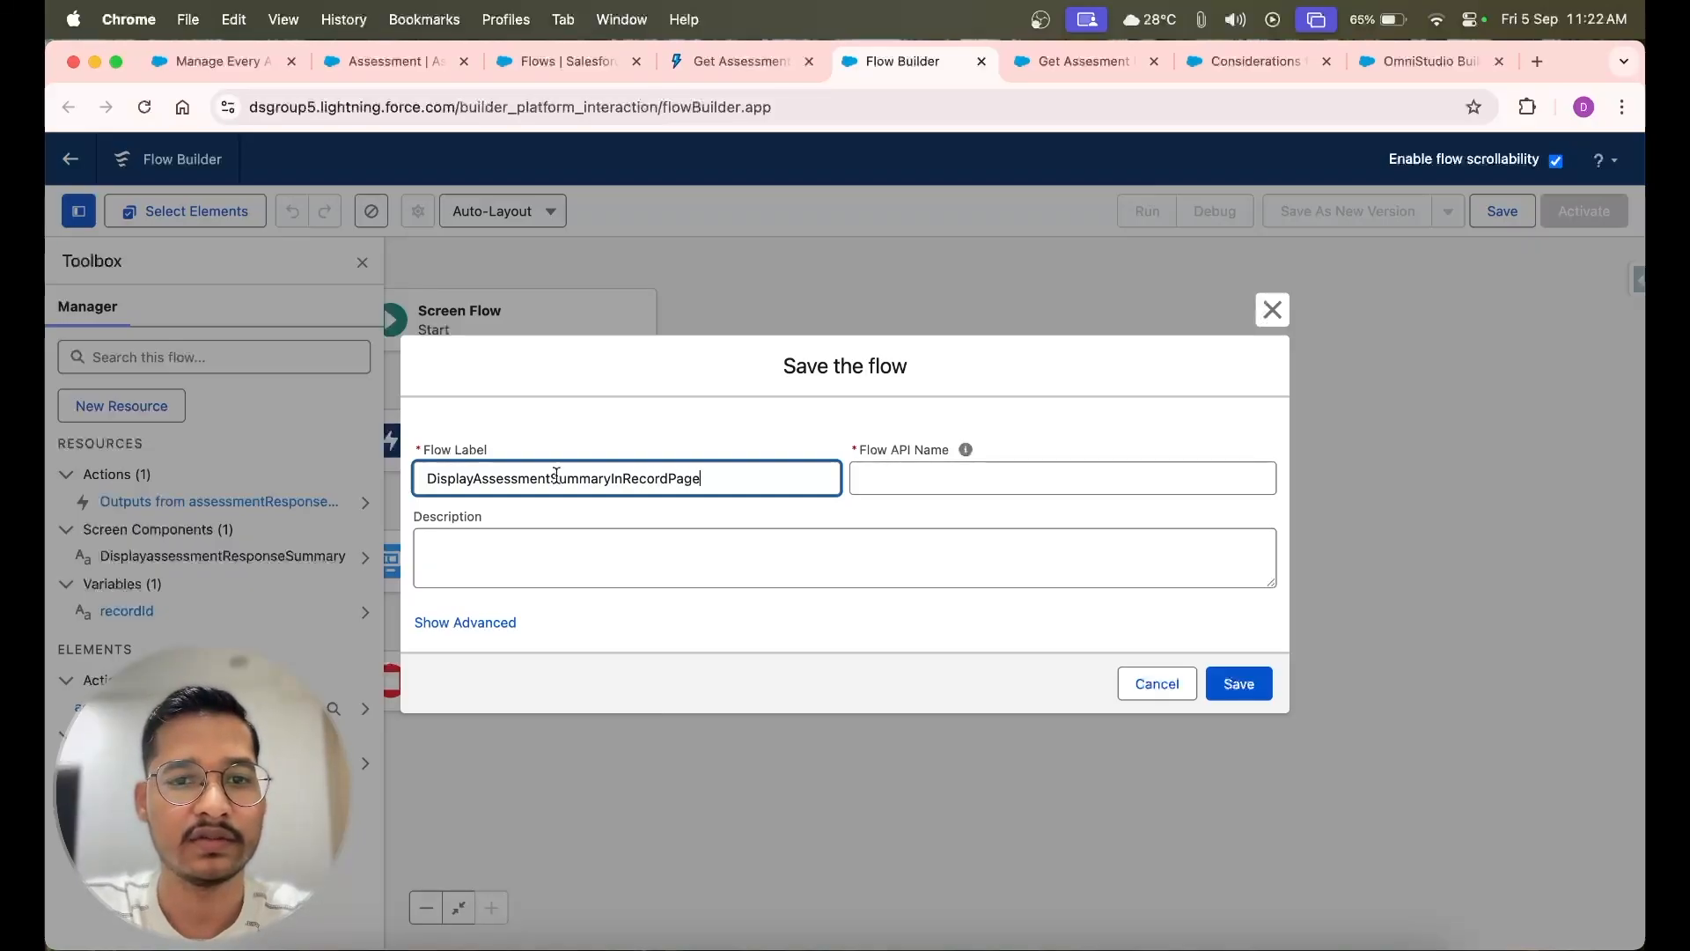
pyautogui.click(883, 476)
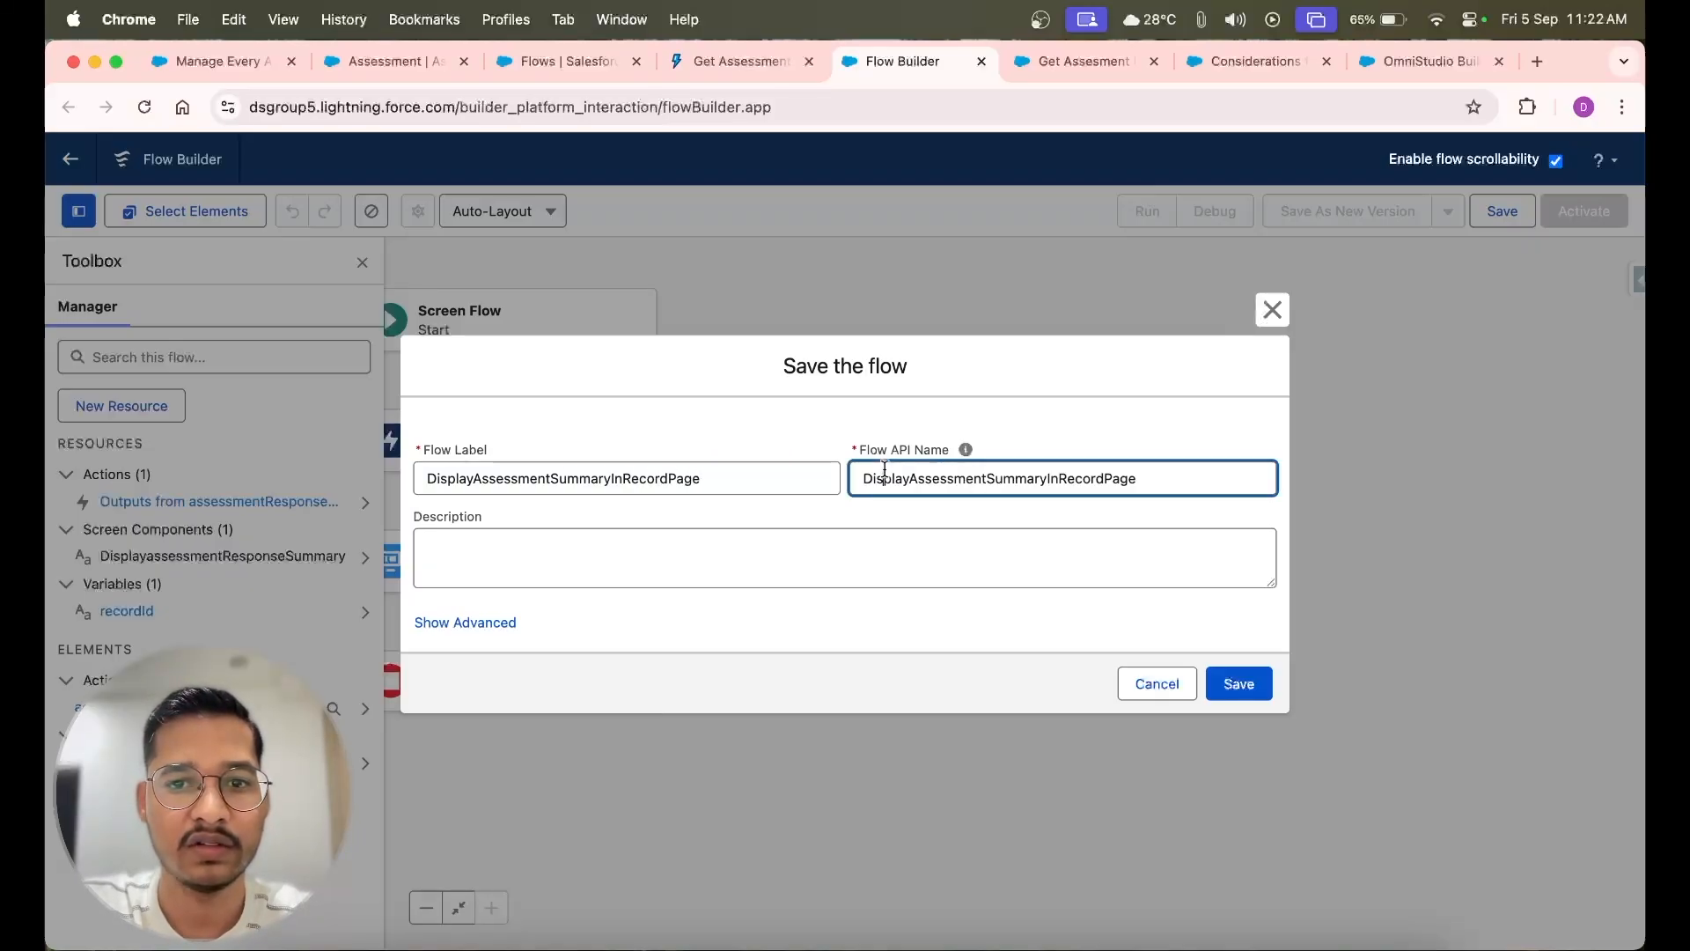
pyautogui.click(1238, 683)
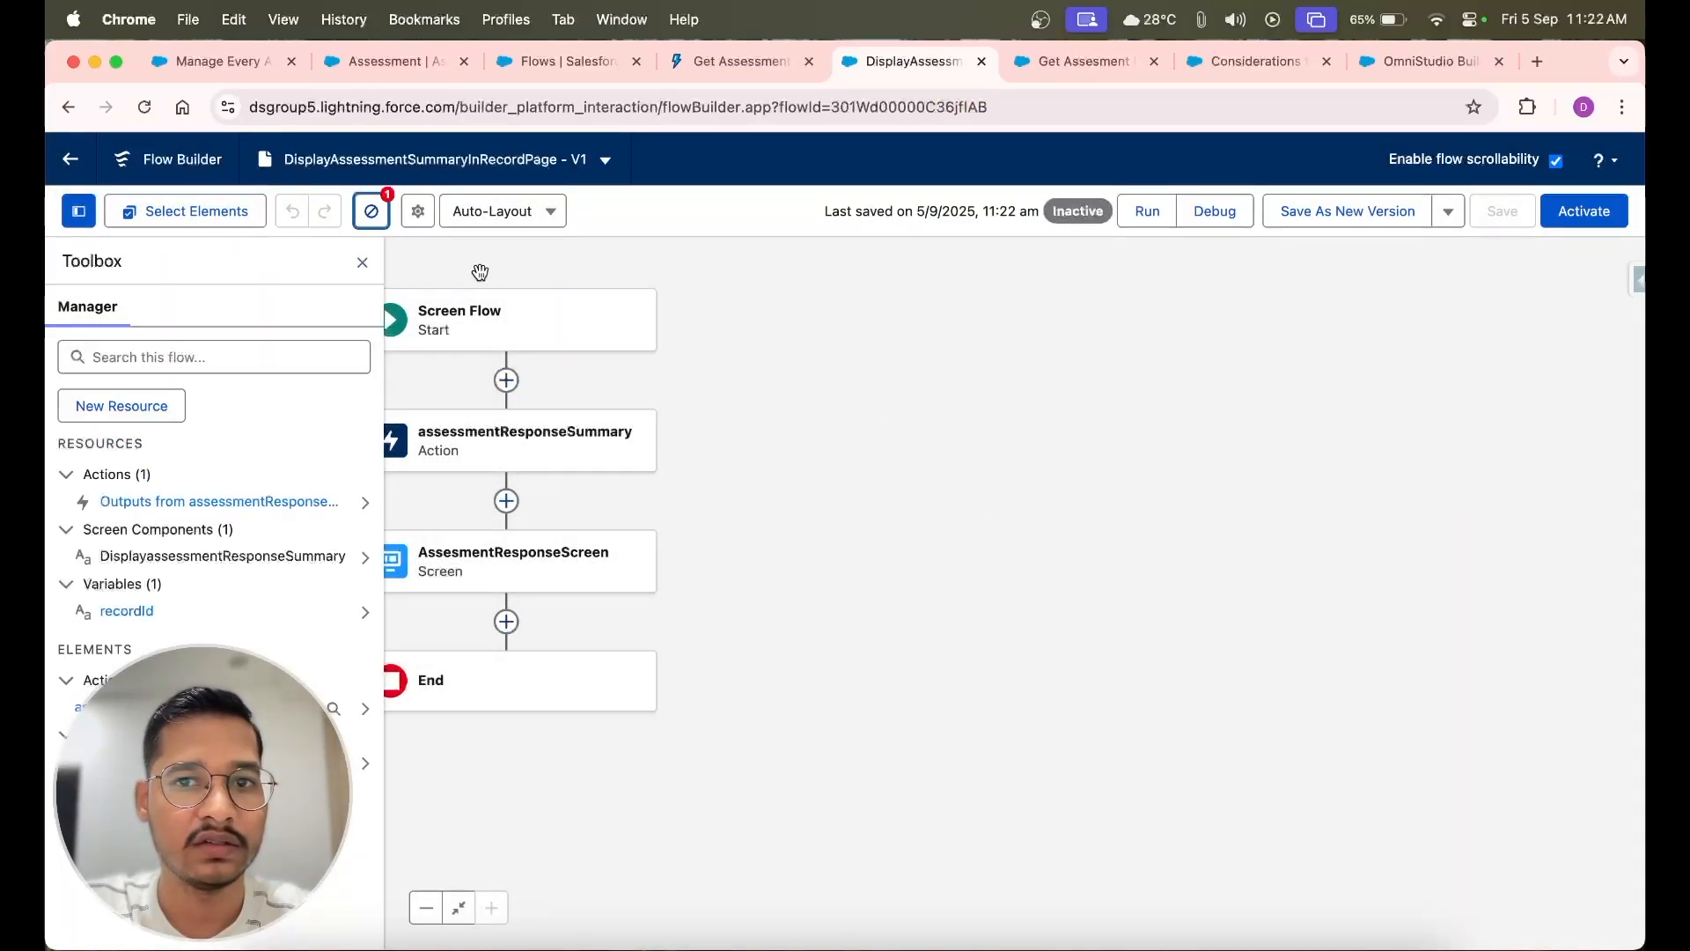
# Review the saved flow's warnings and open the debug options for the flow
pyautogui.click(362, 263)
pyautogui.click(369, 219)
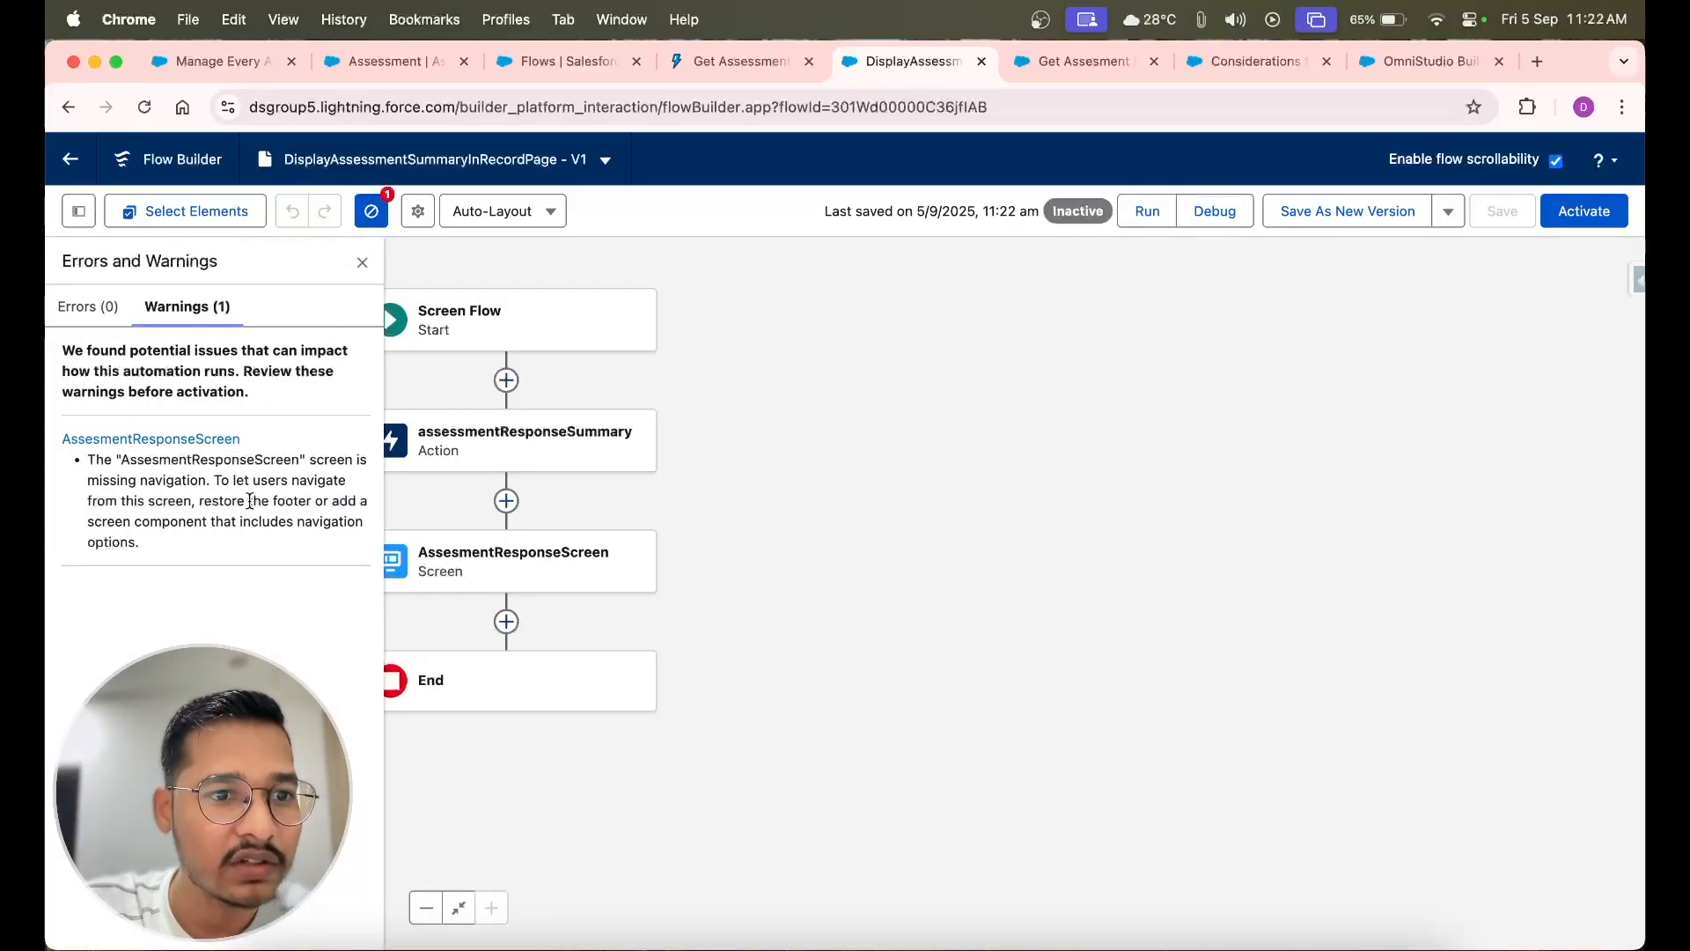
pyautogui.click(1206, 215)
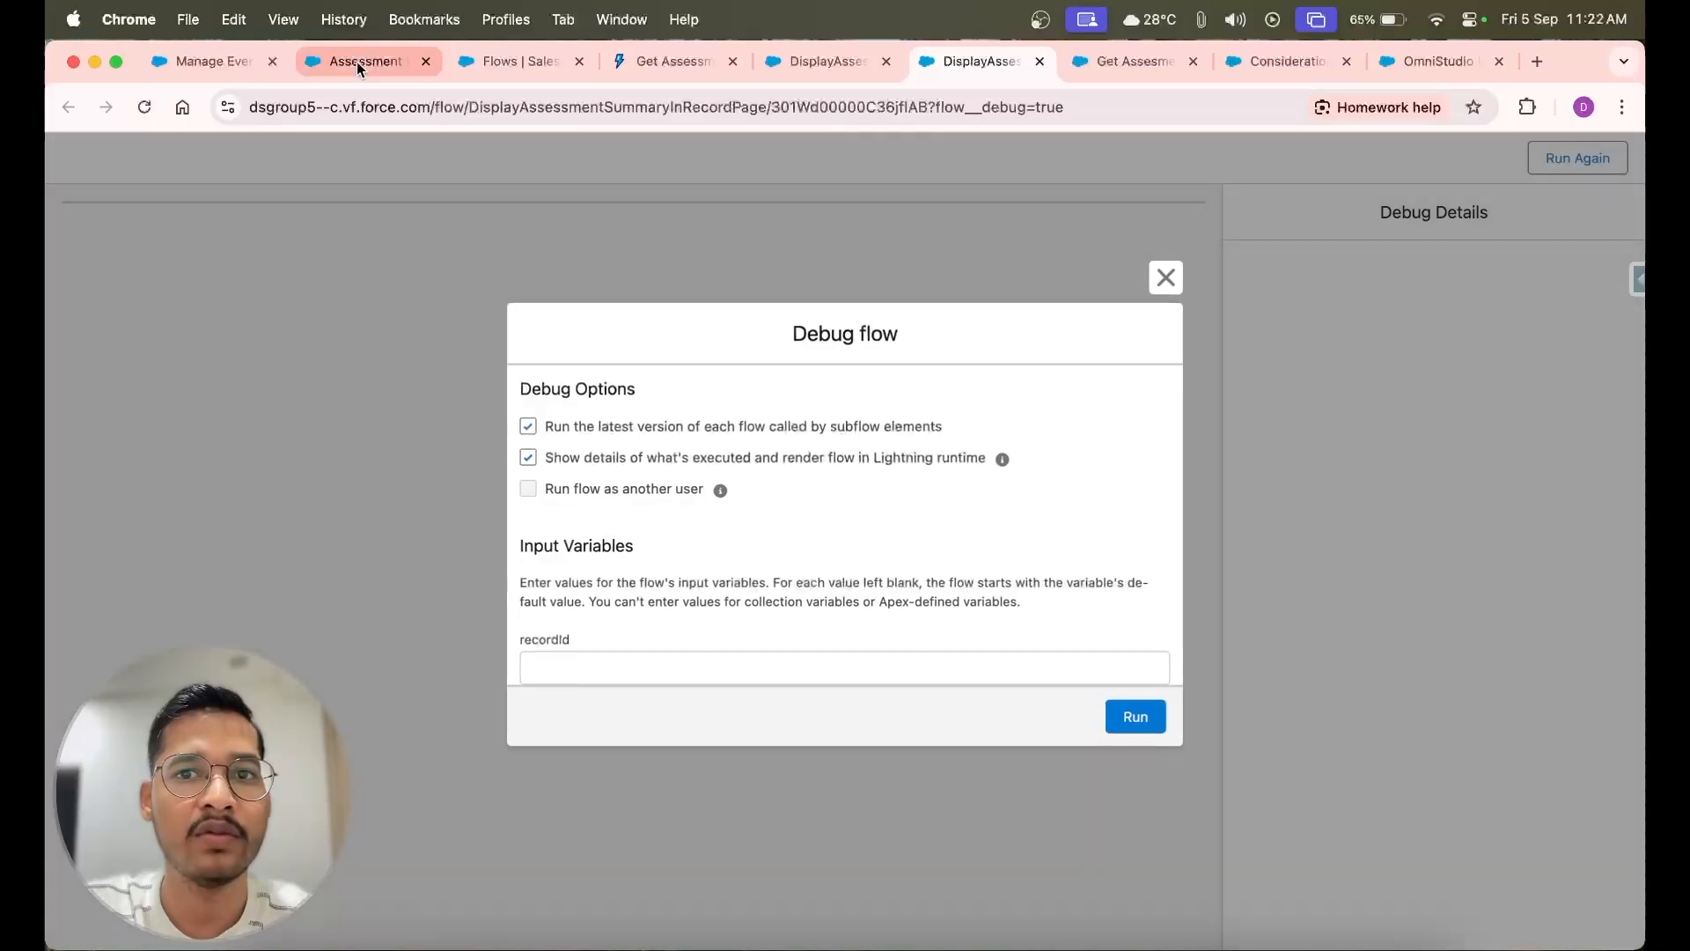
# Copy the Assessment record's ID from its page address and run the flow debug with it as the recordId input
pyautogui.moveTo(357, 62); pyautogui.dragTo(781, 70)
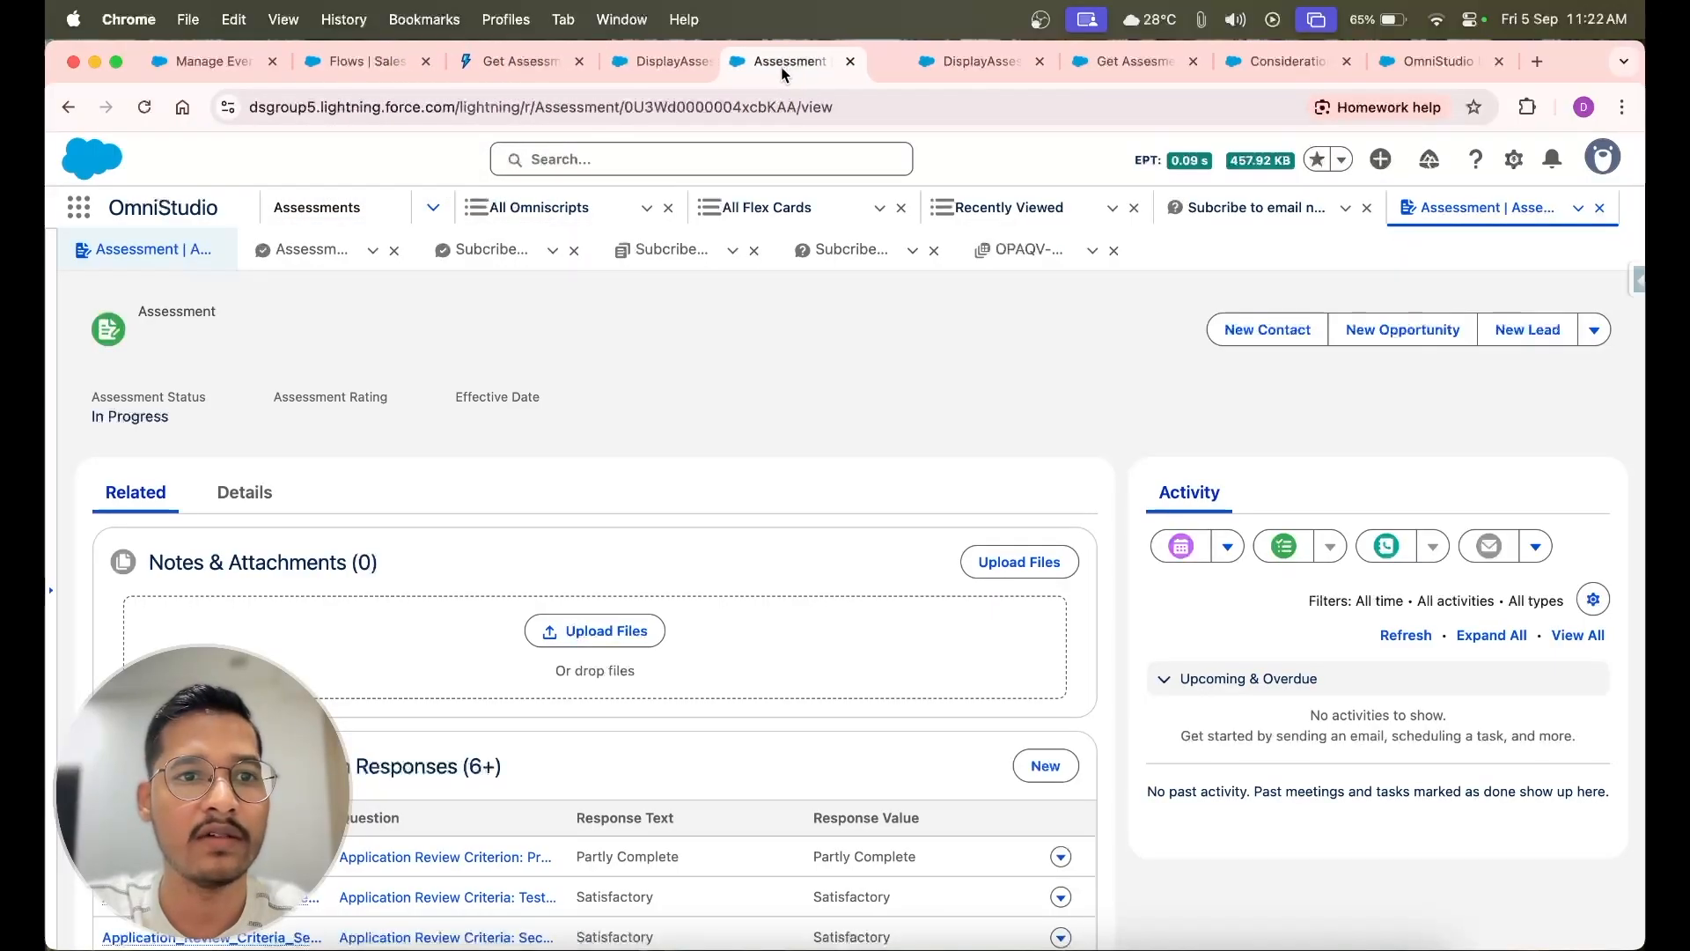
pyautogui.doubleClick(687, 110)
pyautogui.press('super+c')
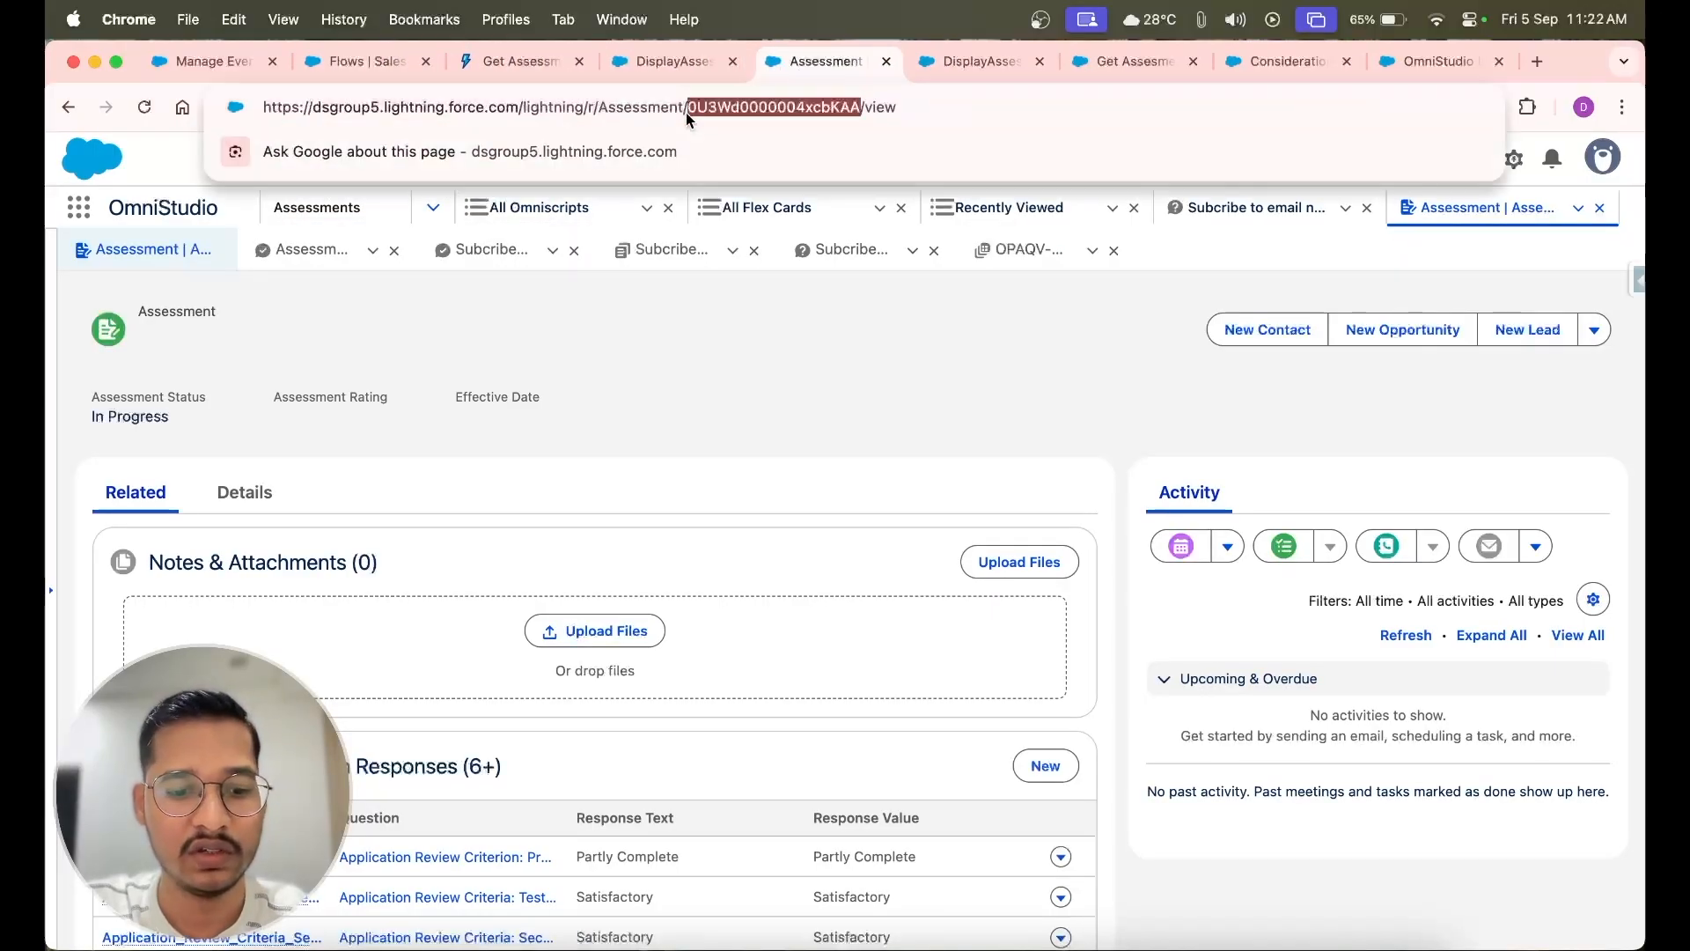
pyautogui.click(956, 60)
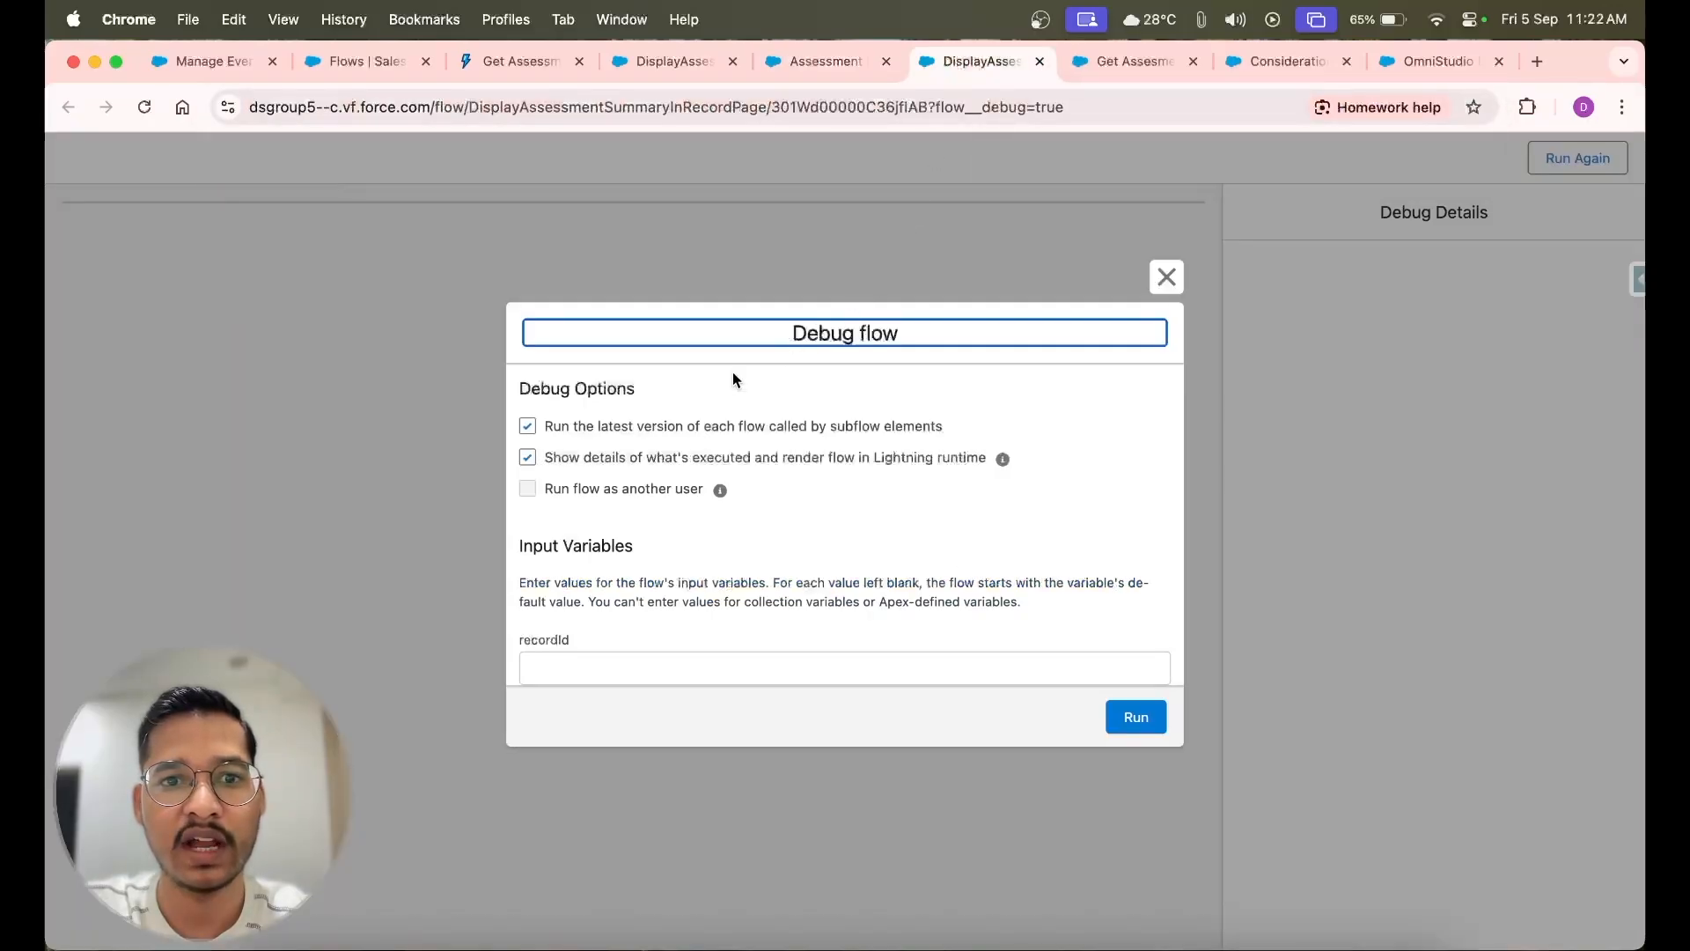
pyautogui.click(623, 666)
pyautogui.press('super+v')
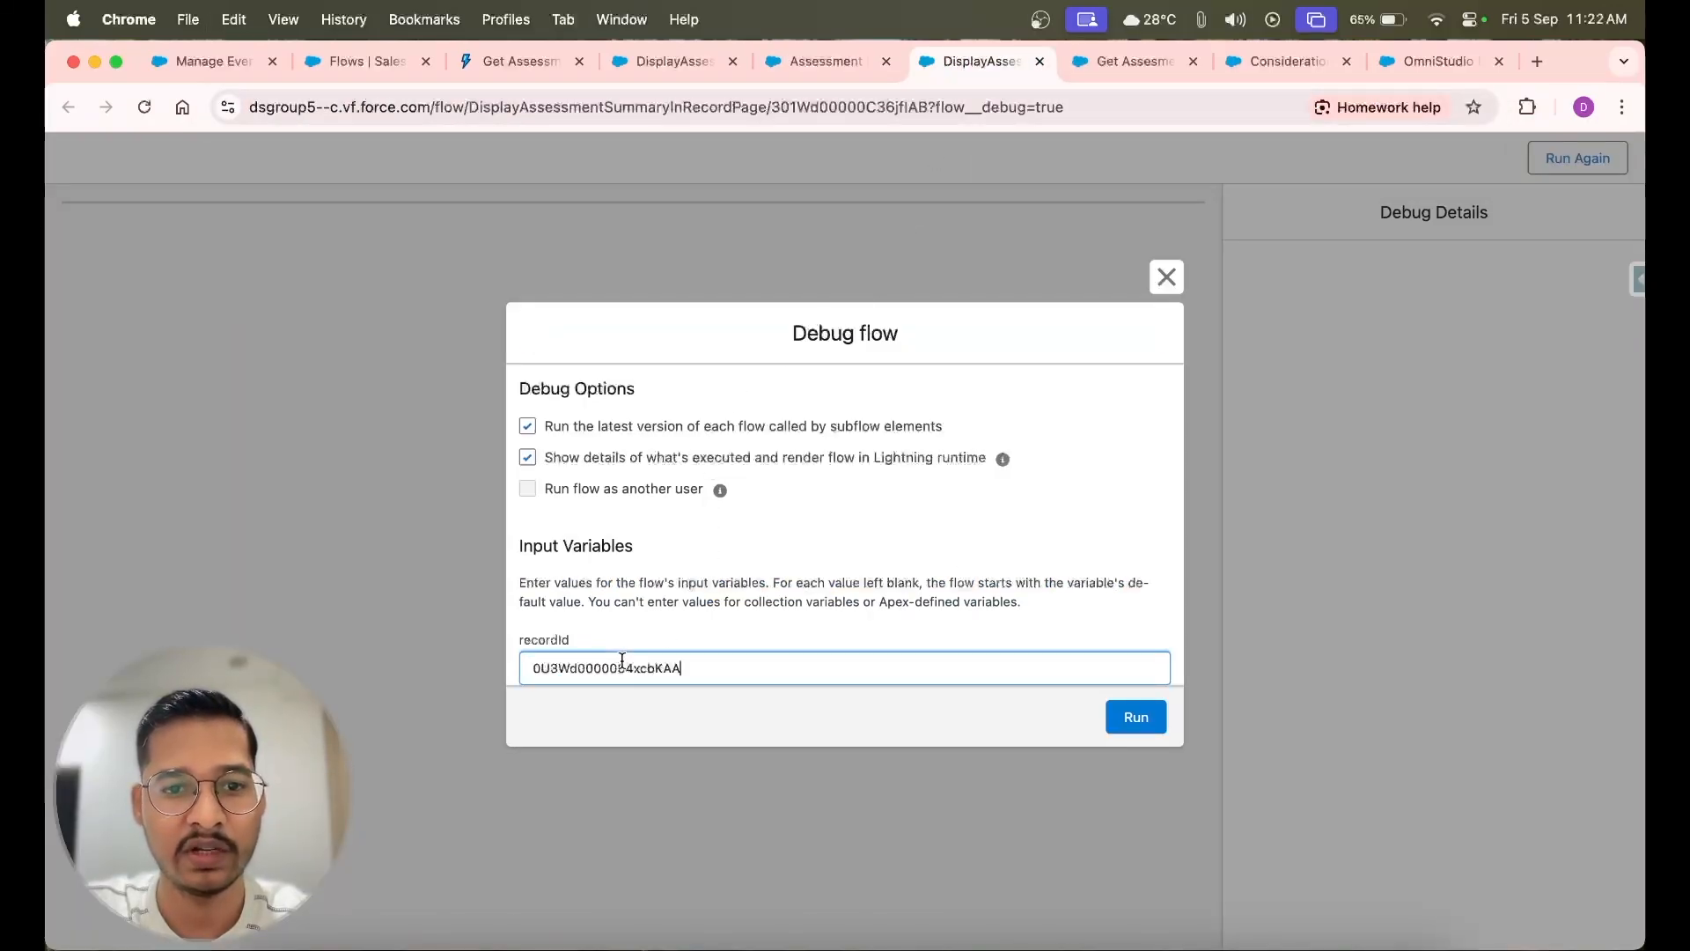
pyautogui.click(1134, 715)
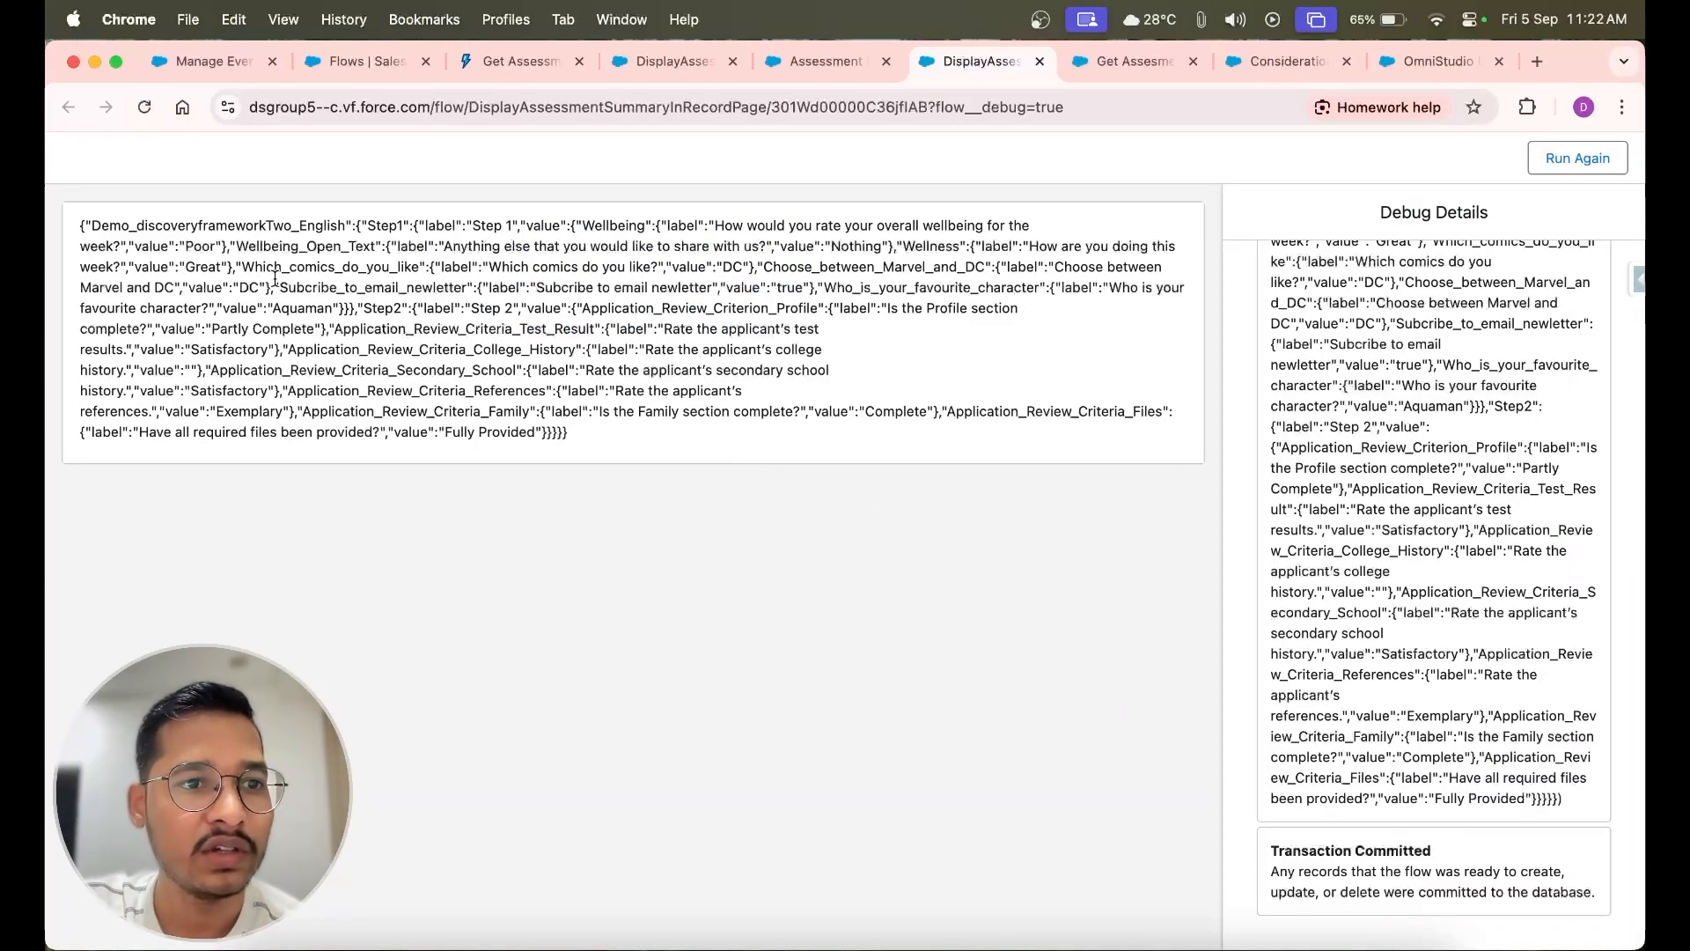
# Examine the raw response summary from the debug run and compare it with the formatted output of the Get_Assesment_Details flow
pyautogui.moveTo(80, 224); pyautogui.dragTo(518, 431)
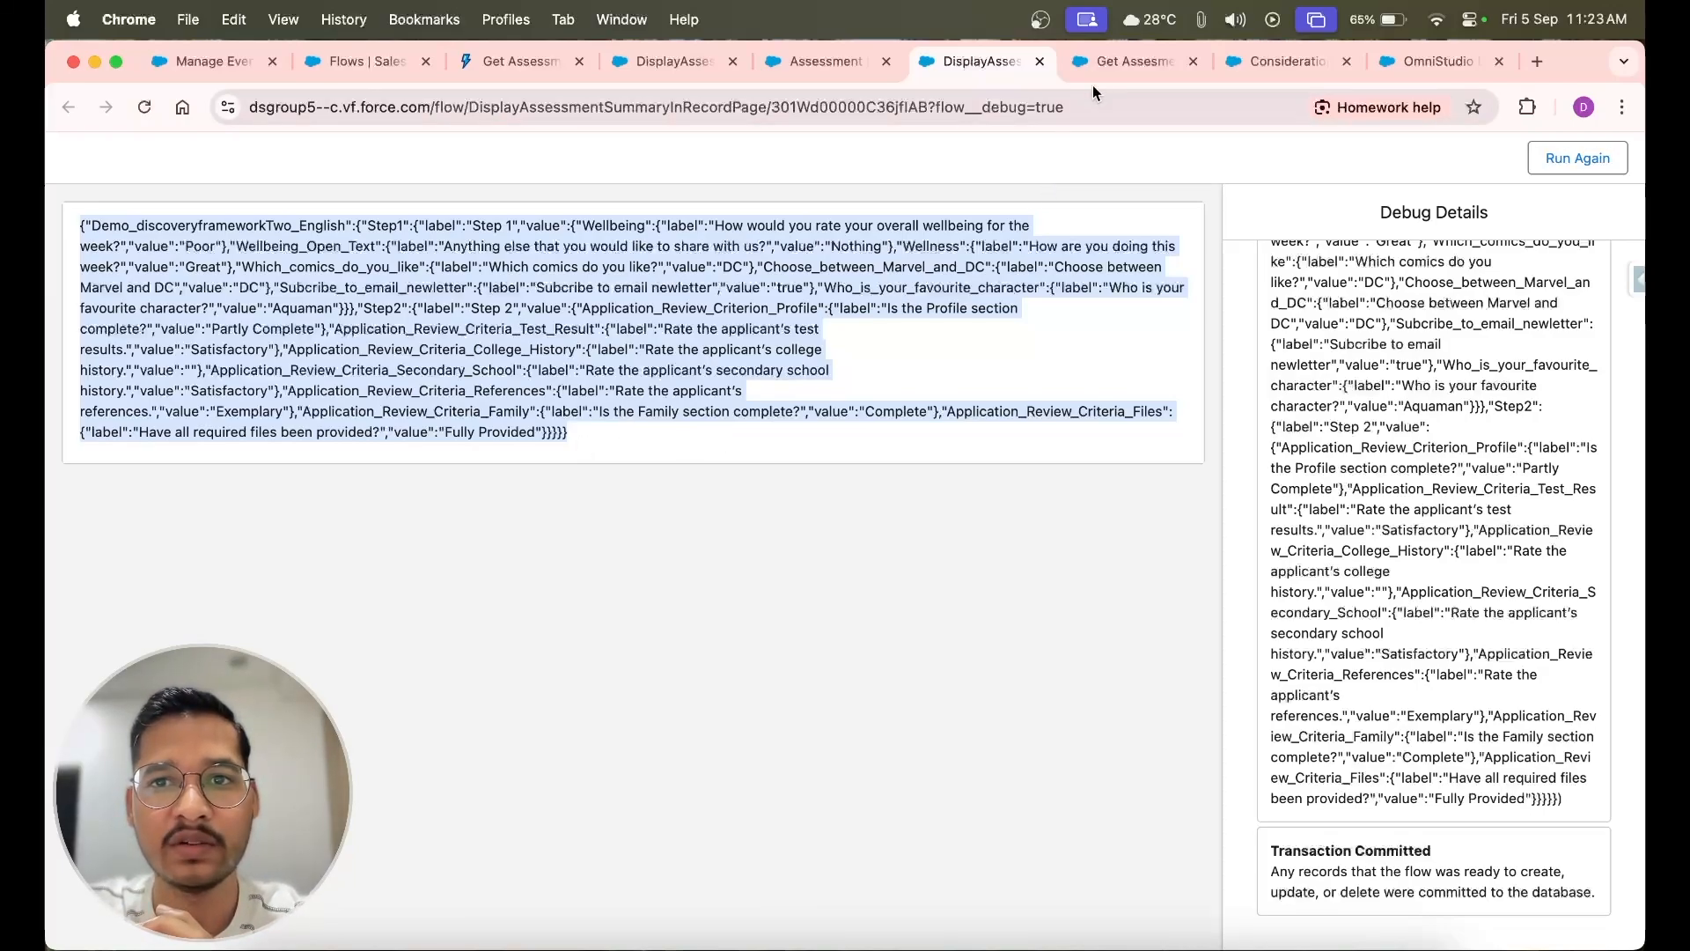
pyautogui.click(1120, 62)
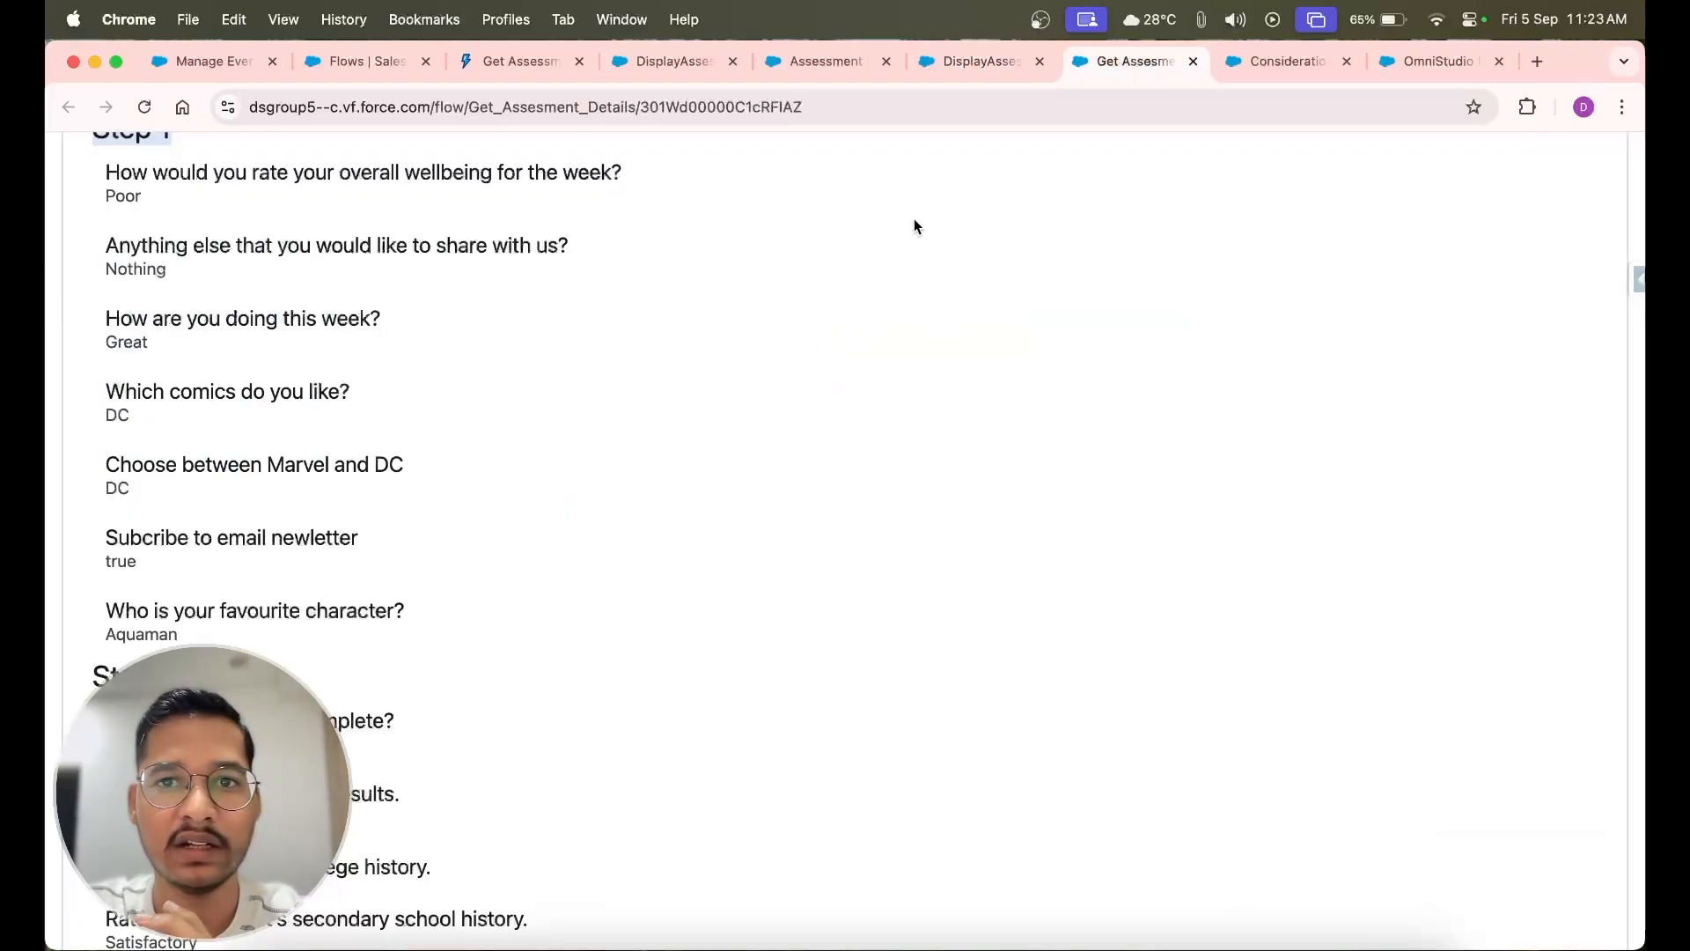
# Return to the DisplayAssessmentSummaryInRecordPage flow and add the Demo Assesment Details component to AssesmentResponseScreen, below the display text
pyautogui.click(966, 63)
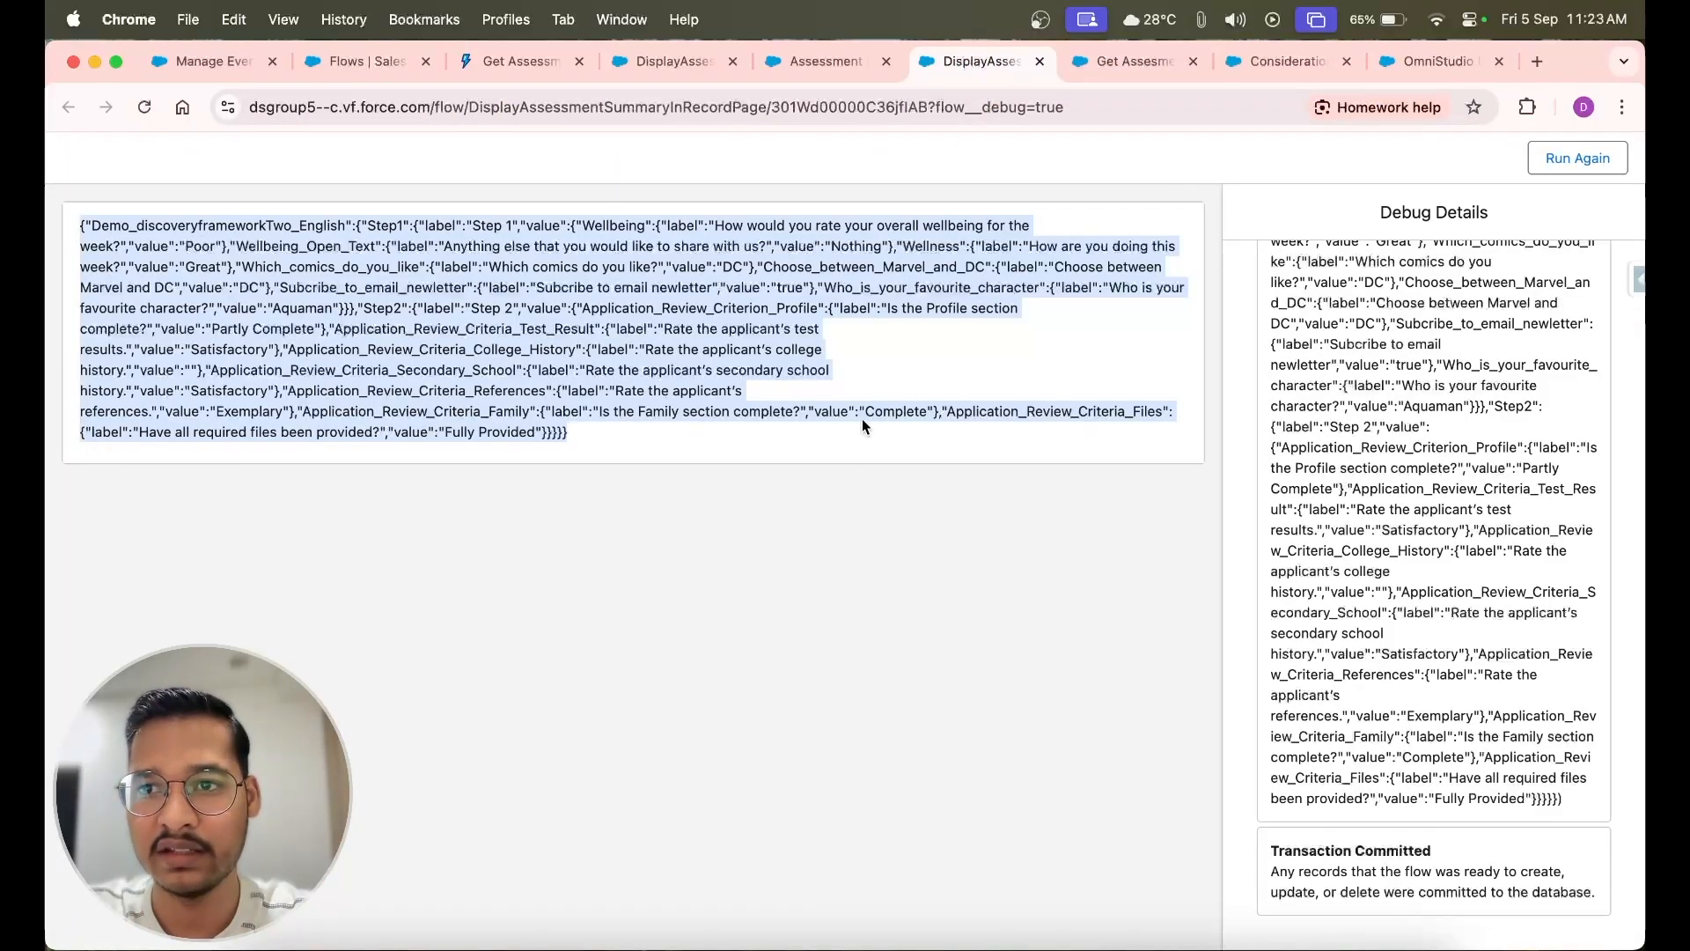
pyautogui.click(866, 65)
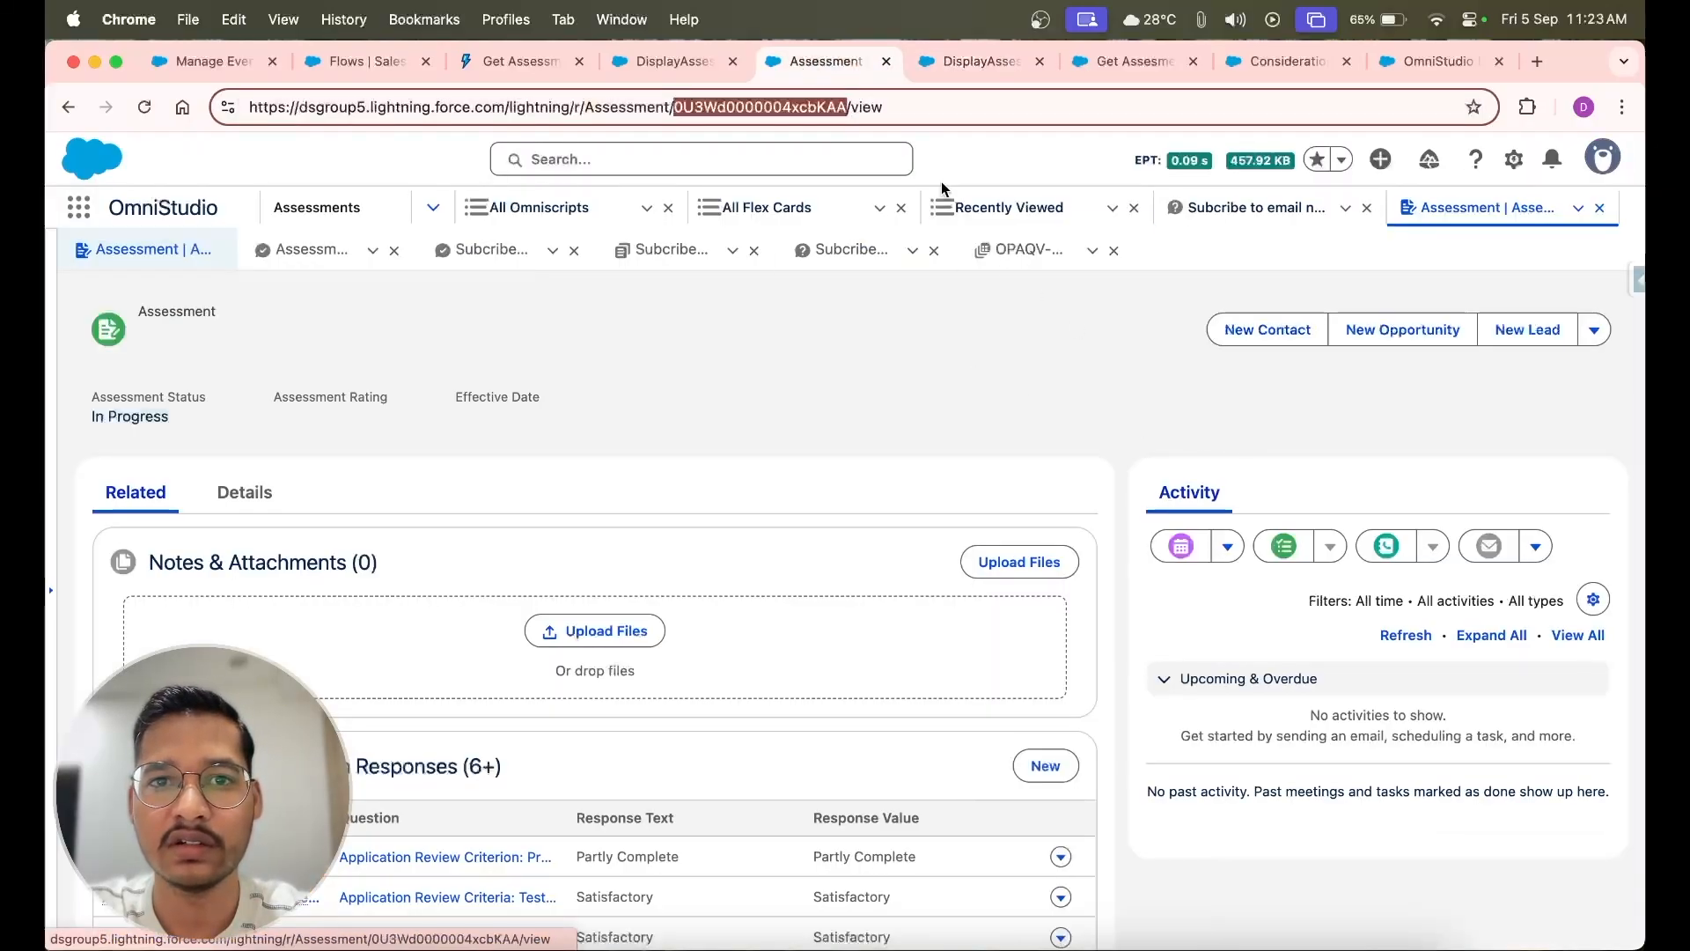
pyautogui.click(670, 59)
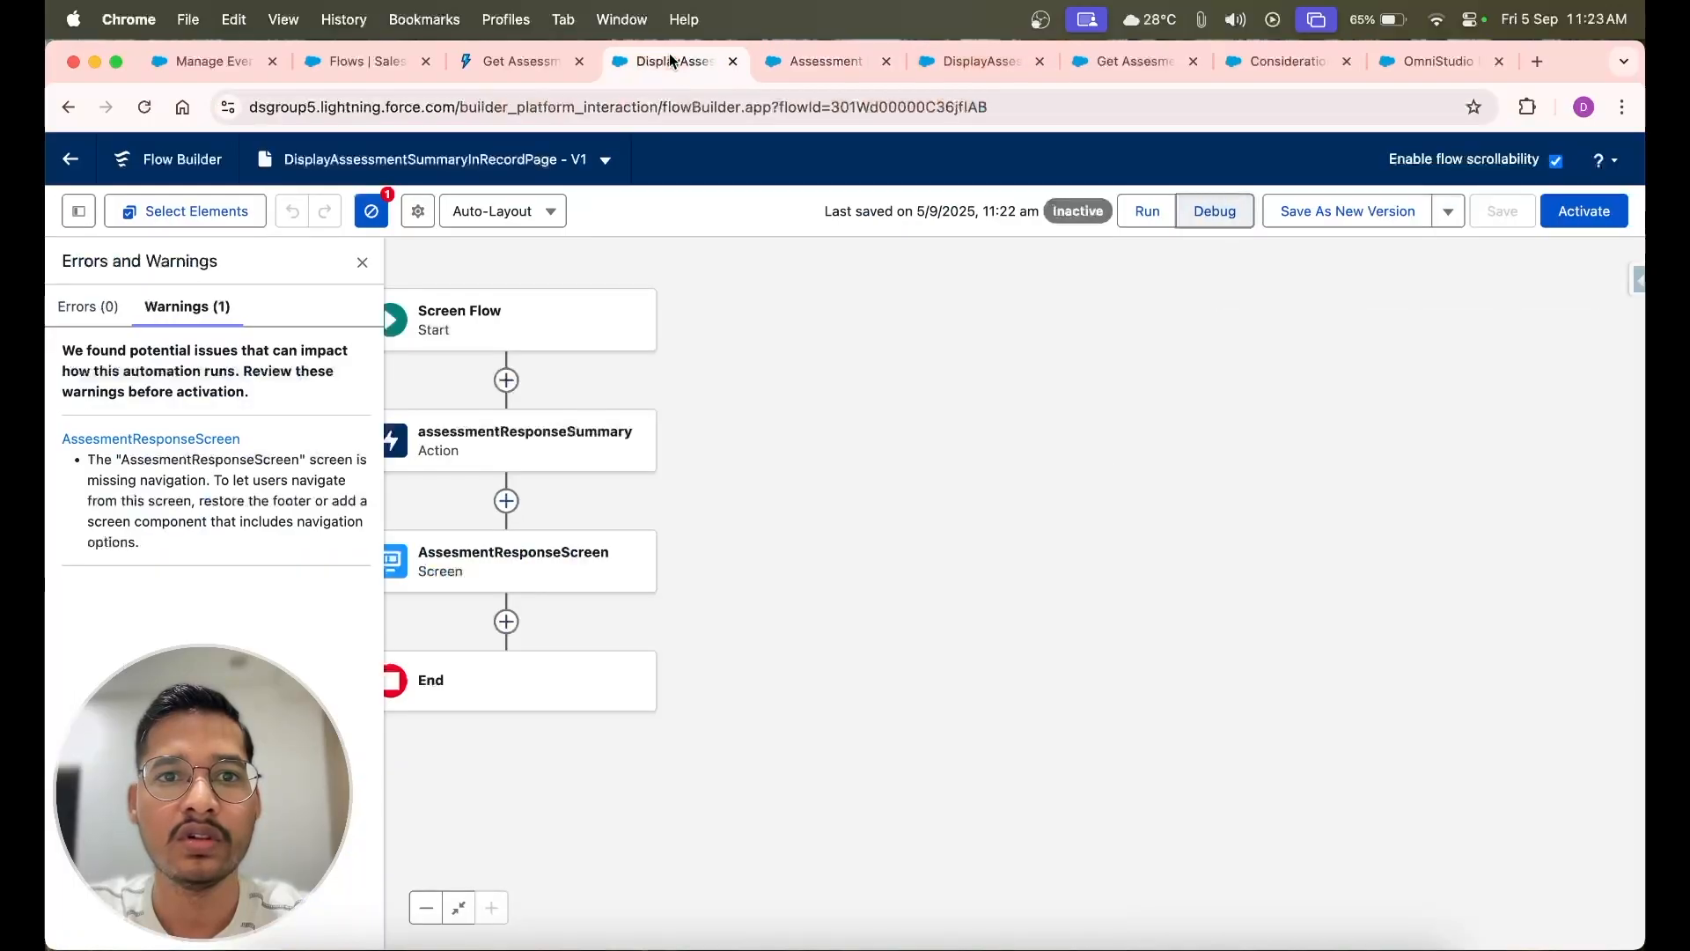
pyautogui.moveTo(670, 60); pyautogui.dragTo(795, 60)
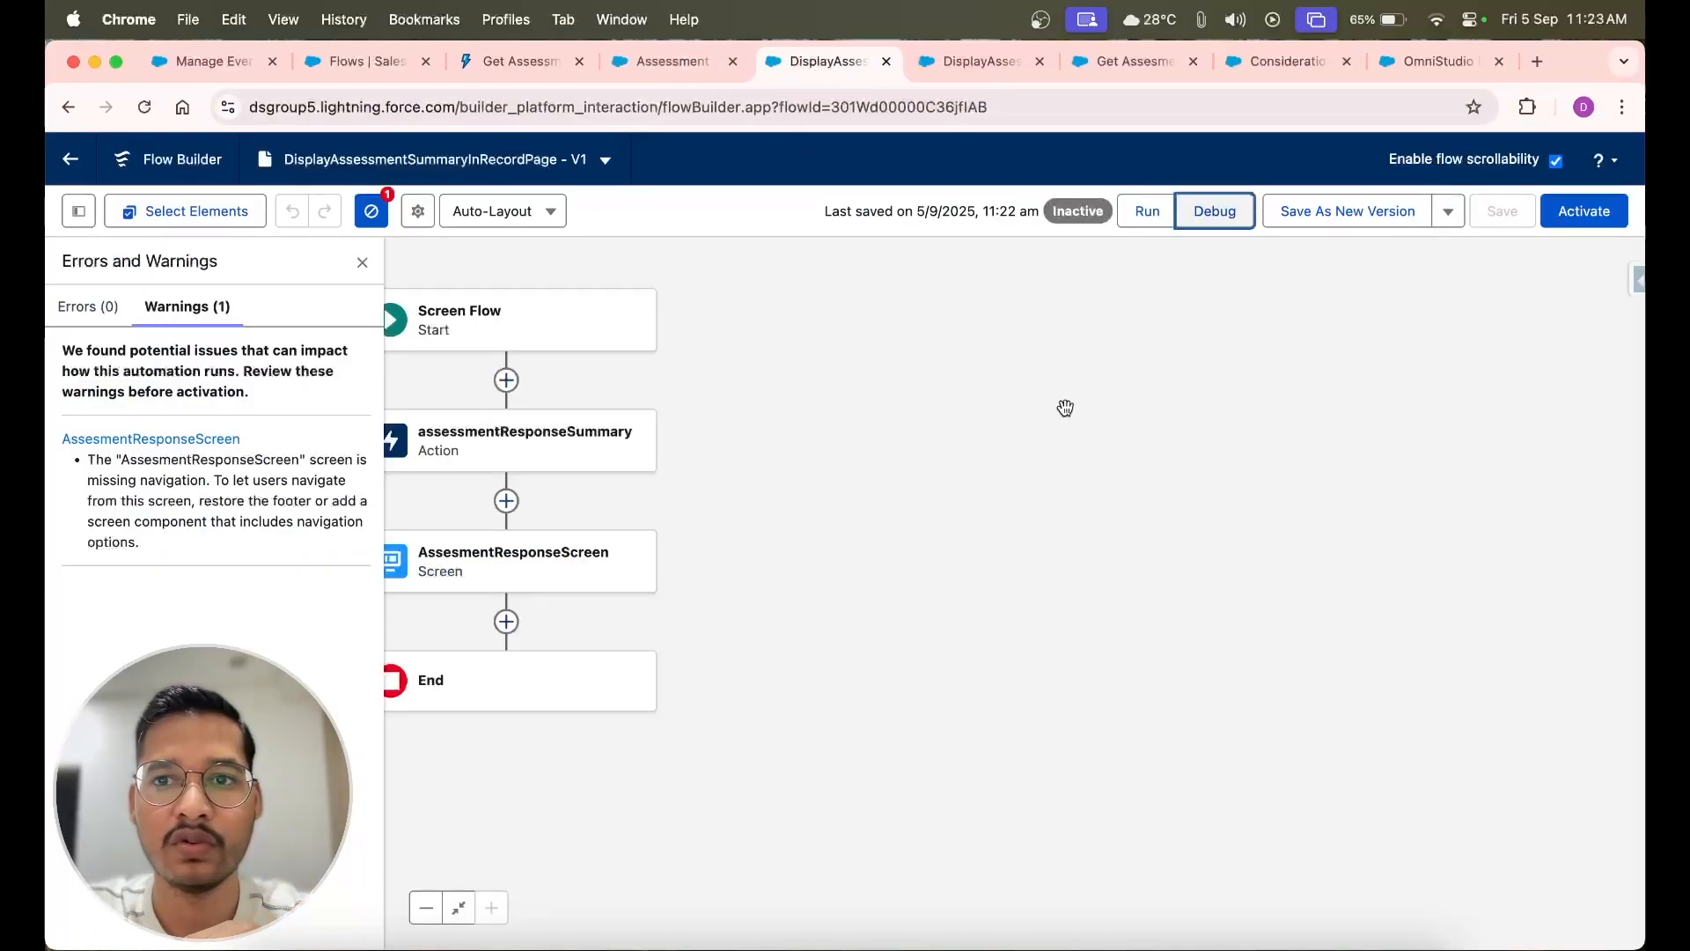
pyautogui.doubleClick(564, 555)
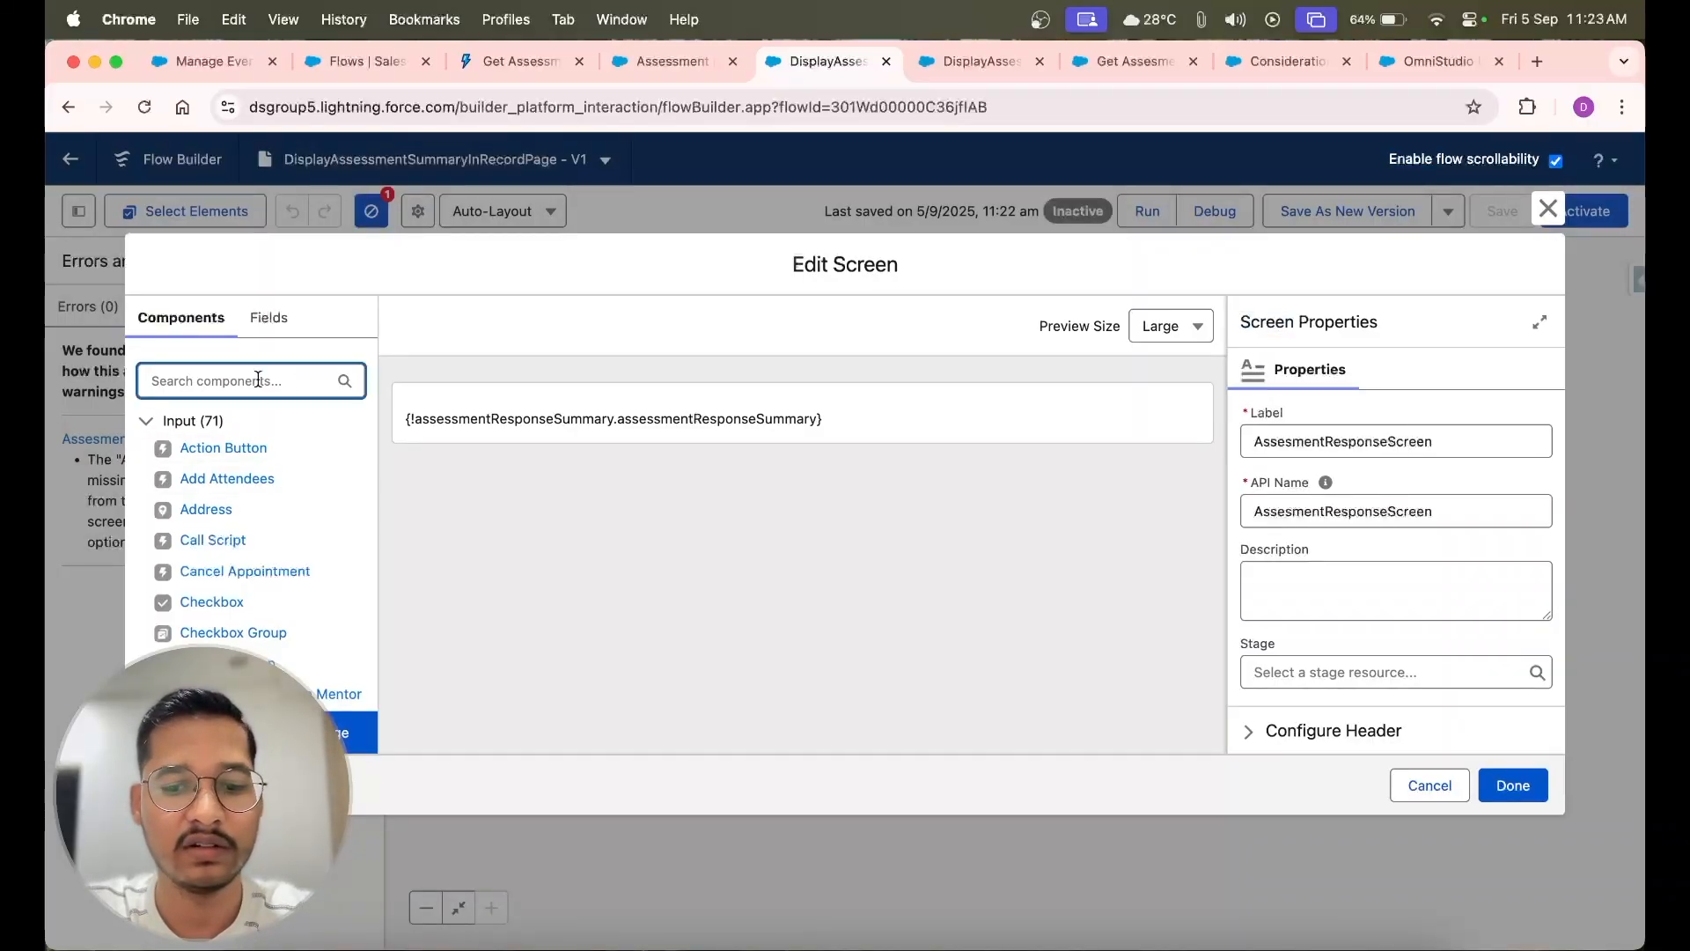
pyautogui.write('demo')
pyautogui.moveTo(220, 450); pyautogui.dragTo(599, 431)
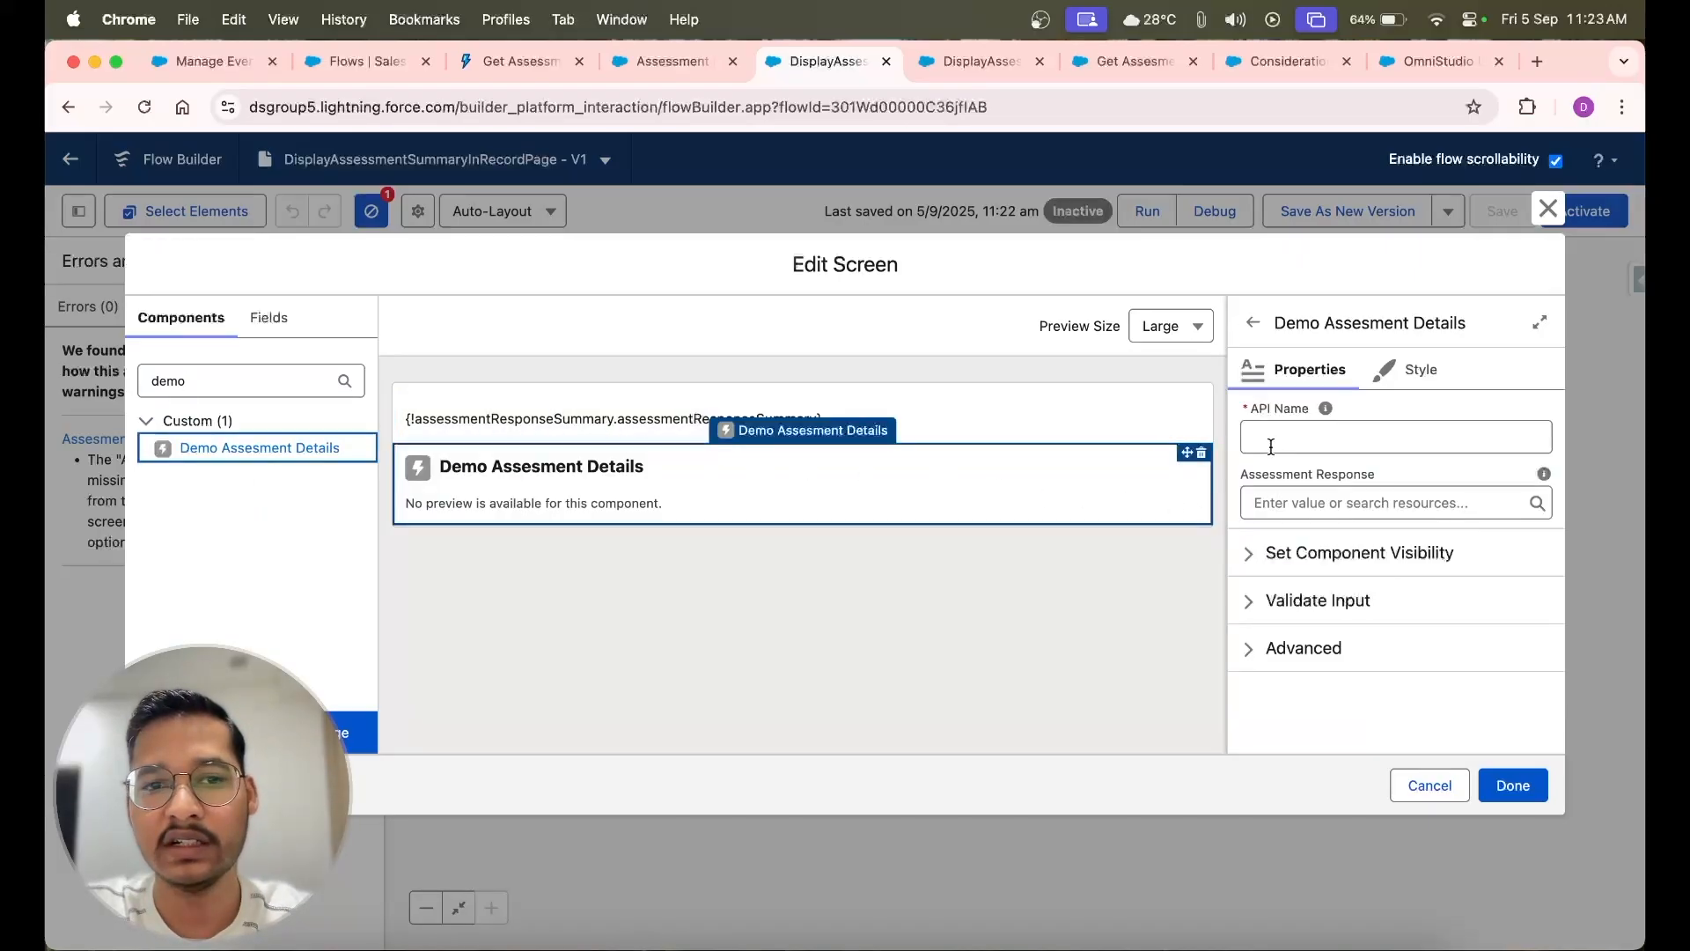
# Set the Demo Assesment Details component's API name to DemoAssessmentResponseSummary, reusing part of the display text's API name
pyautogui.click(1273, 439)
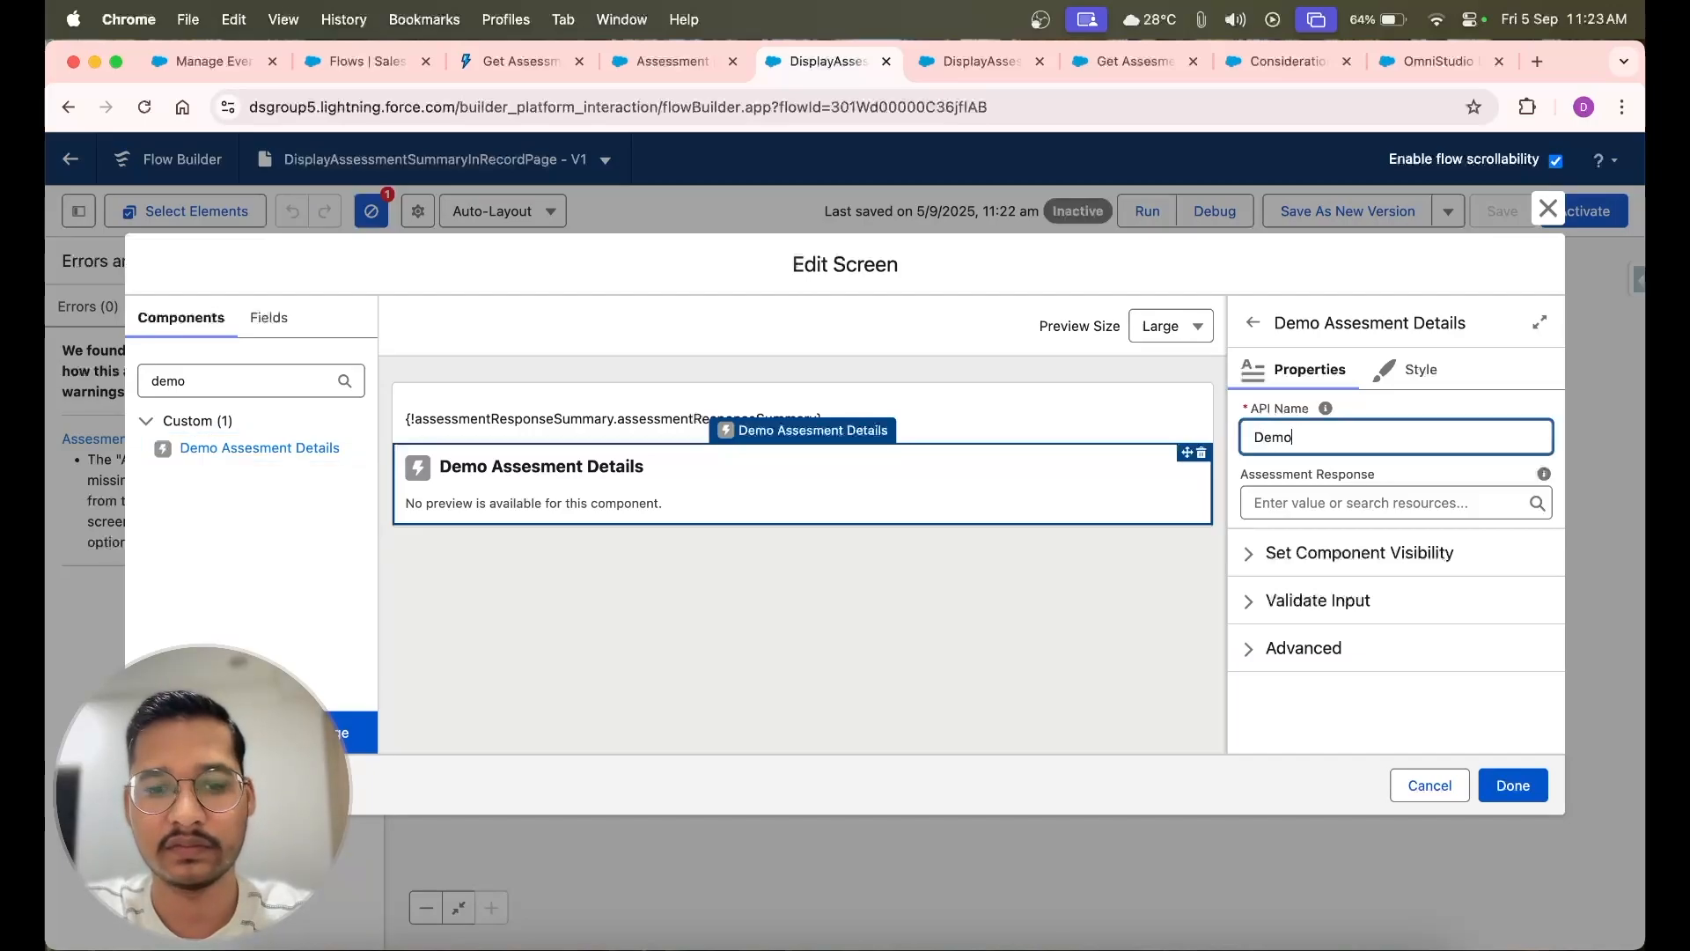
pyautogui.write('Demo')
pyautogui.write('0U3Wd0000004xcbKAA')
pyautogui.click(1293, 438)
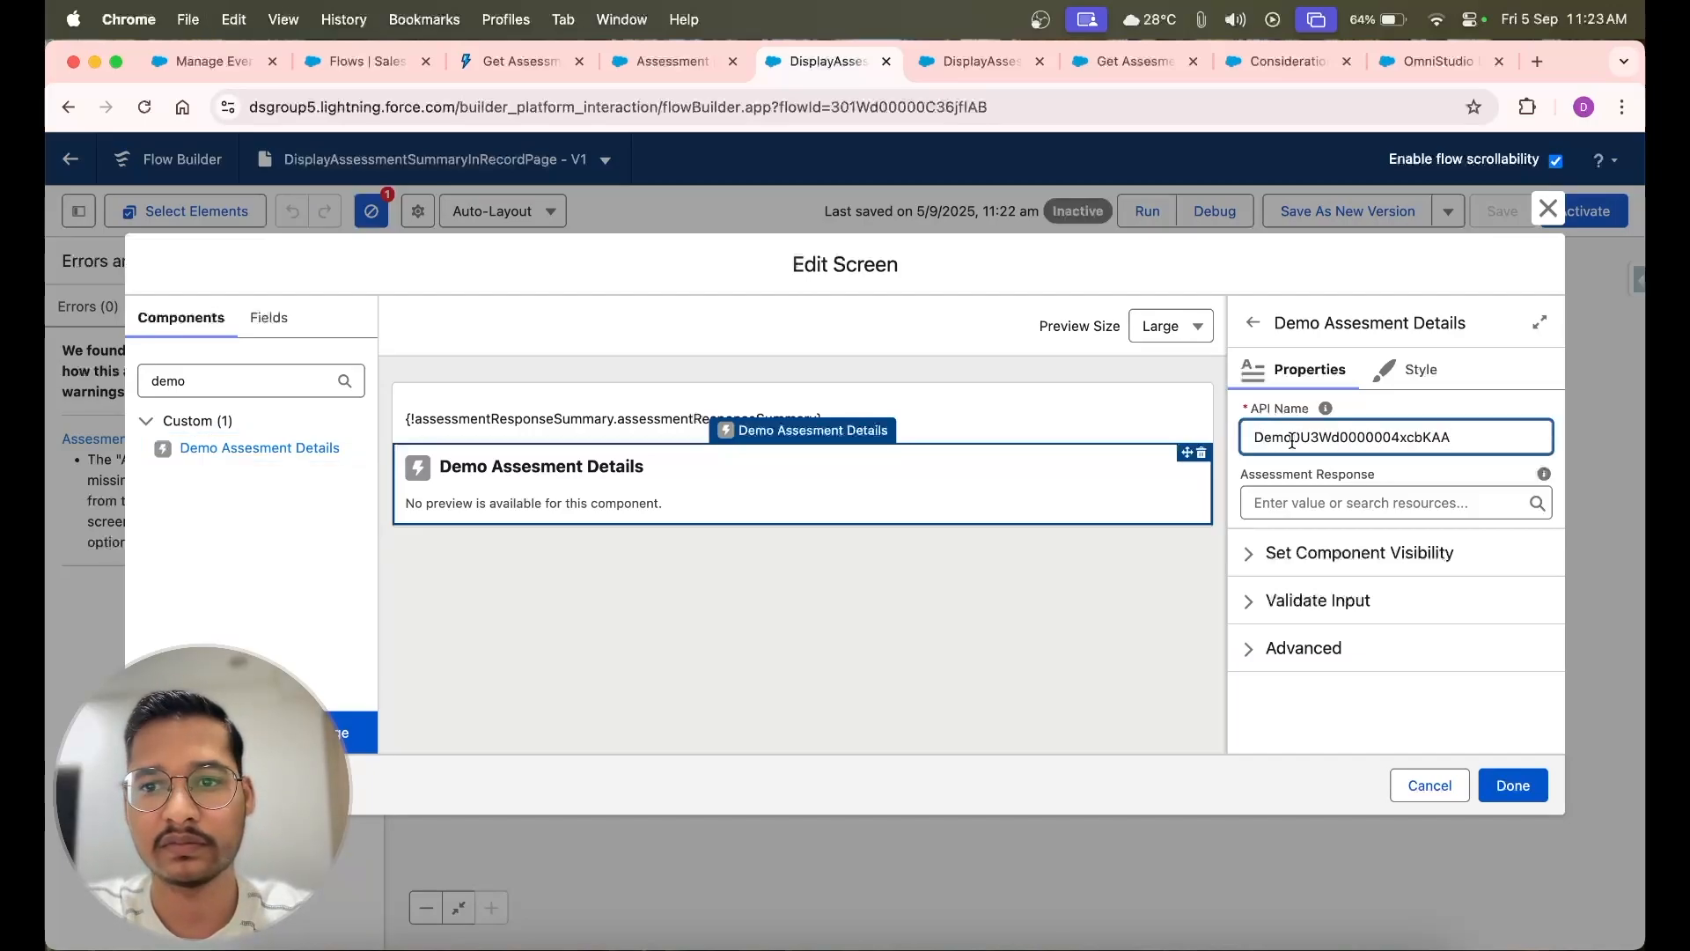
pyautogui.click(1023, 435)
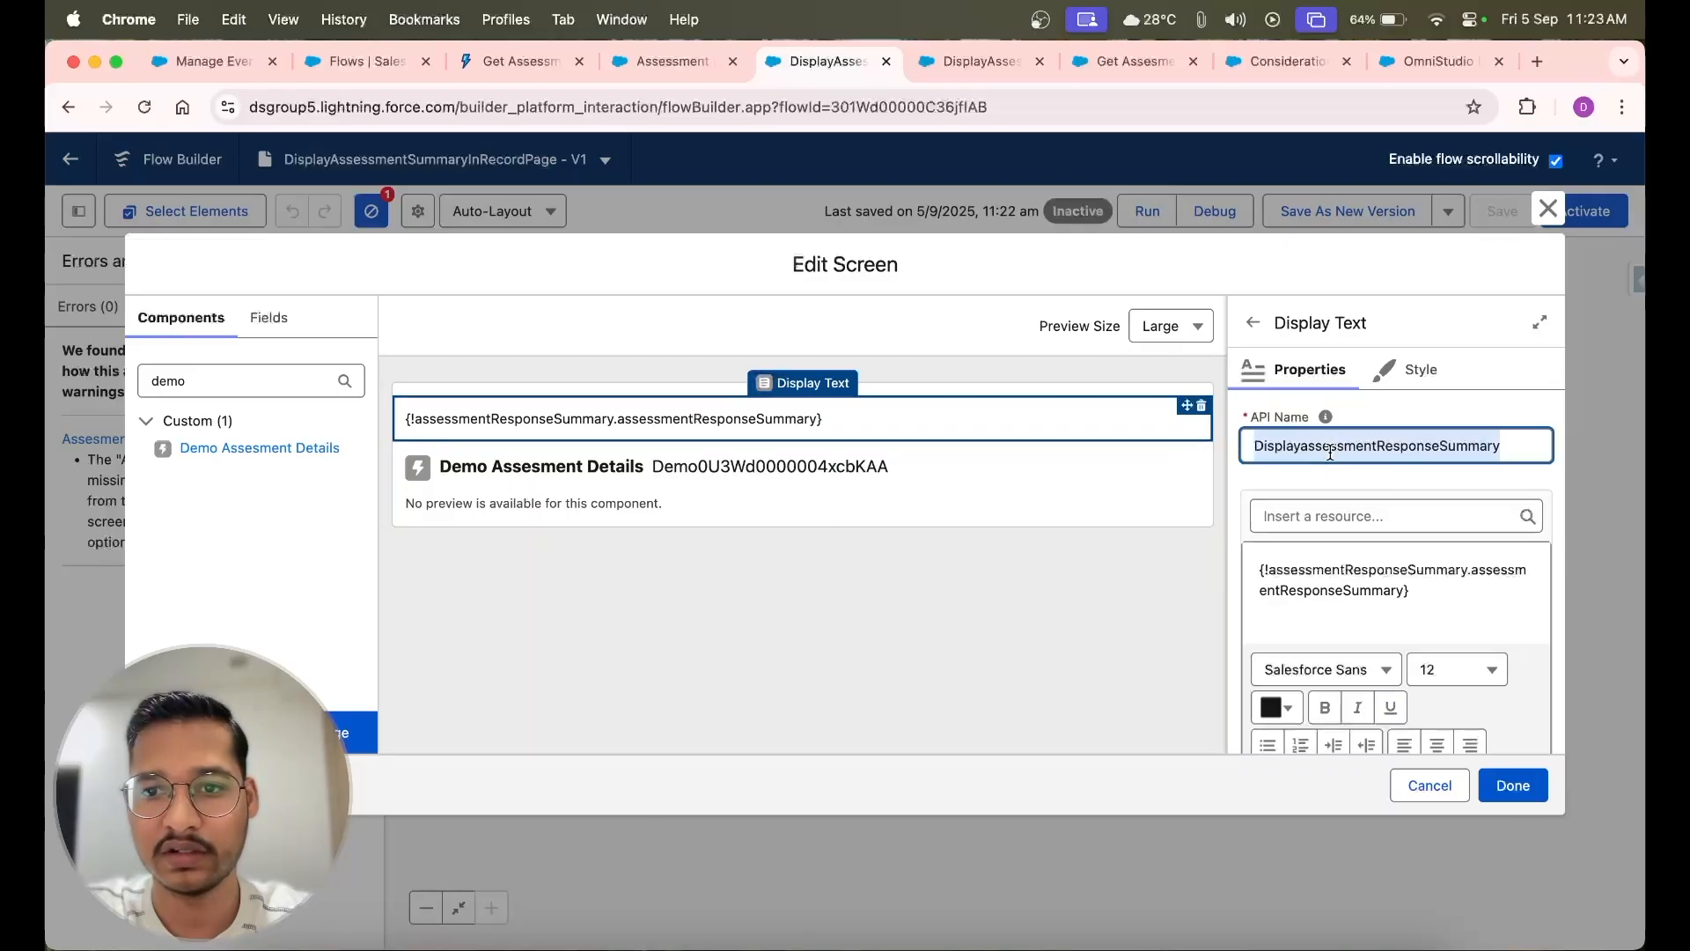
pyautogui.click(916, 481)
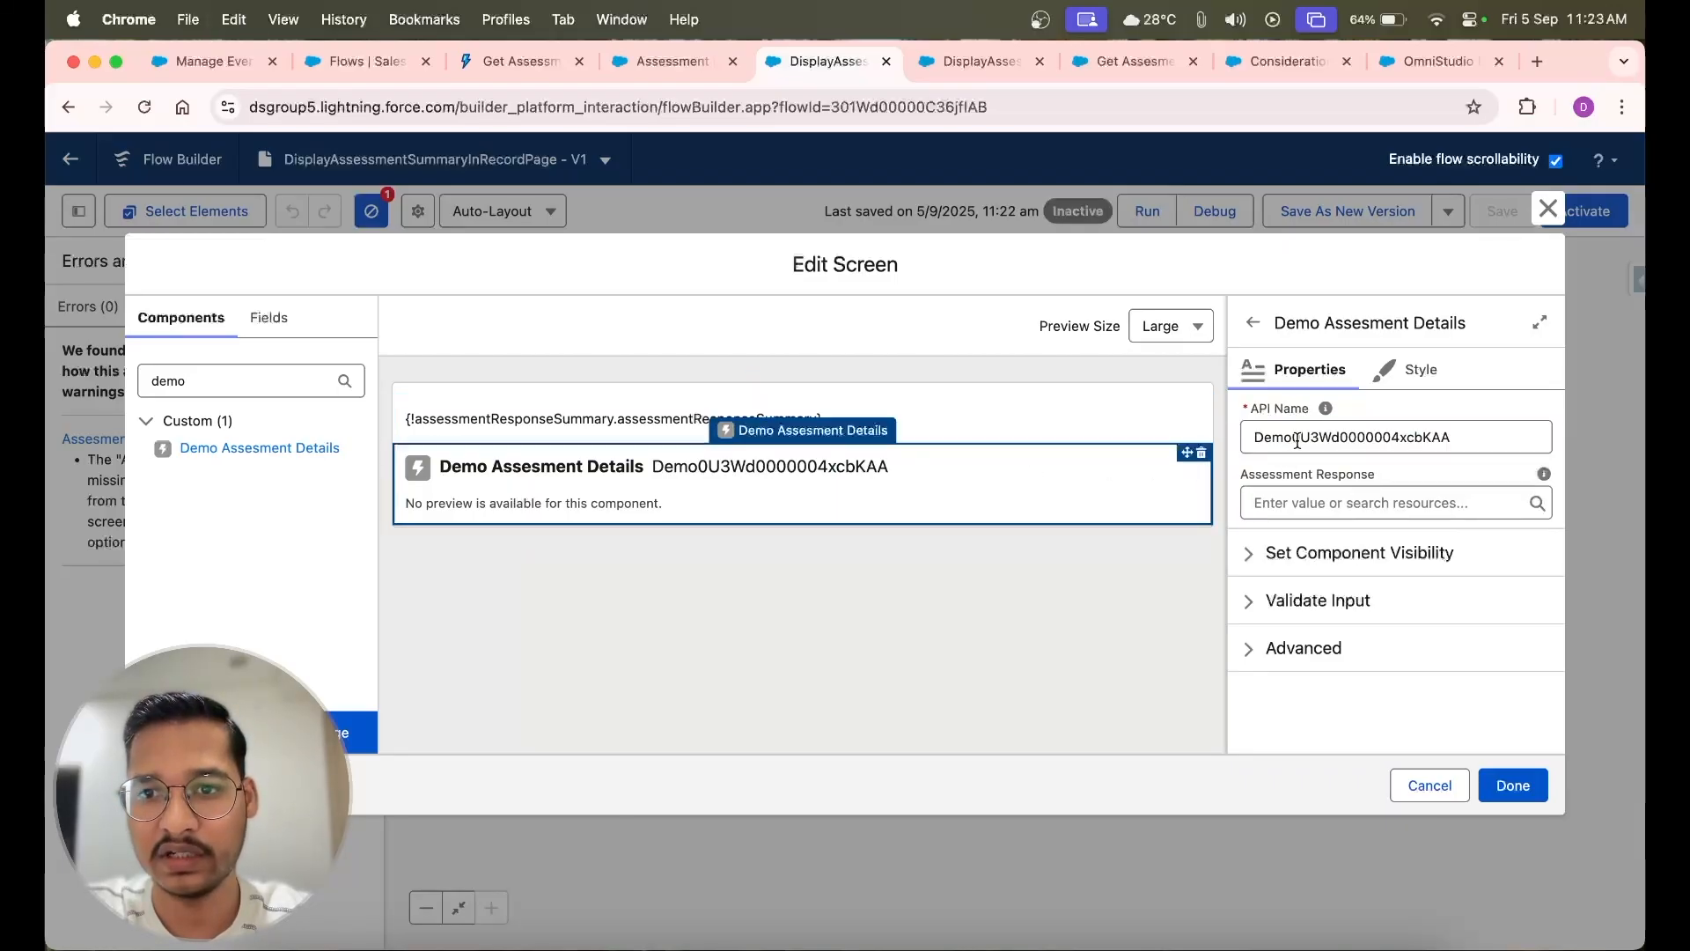
pyautogui.moveTo(1301, 438); pyautogui.dragTo(1511, 441)
pyautogui.press('BackSpace')
pyautogui.press('BackSpace')
pyautogui.write('DisplayassessmentResponseSummary')
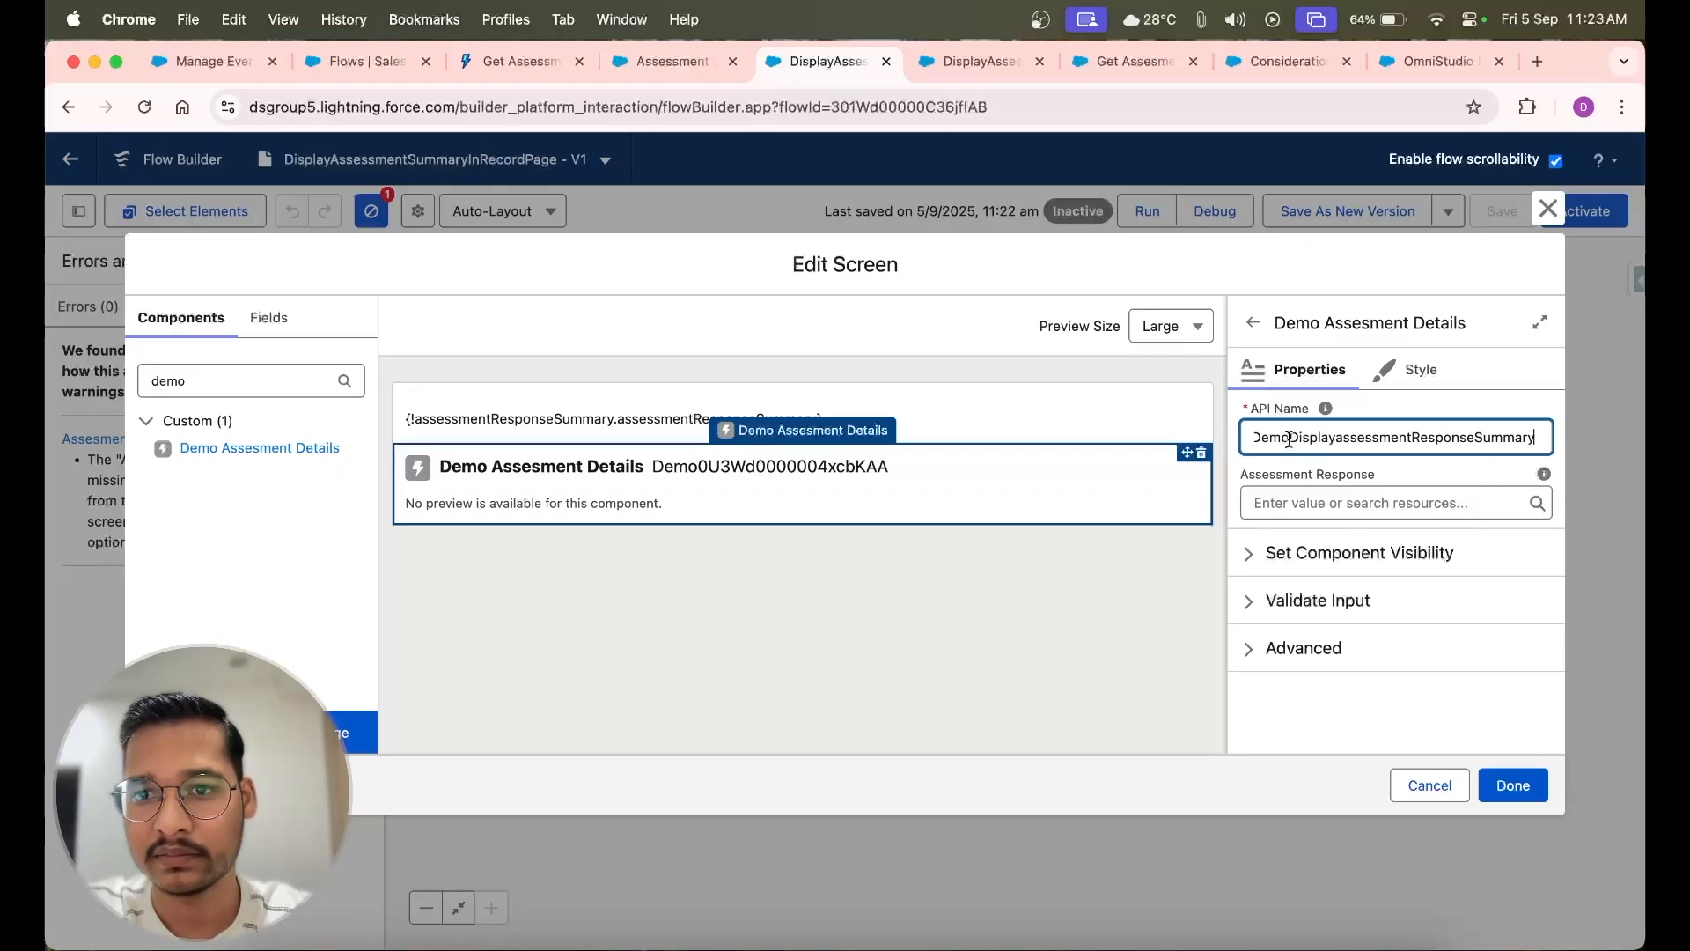
pyautogui.moveTo(1288, 439); pyautogui.dragTo(1343, 440)
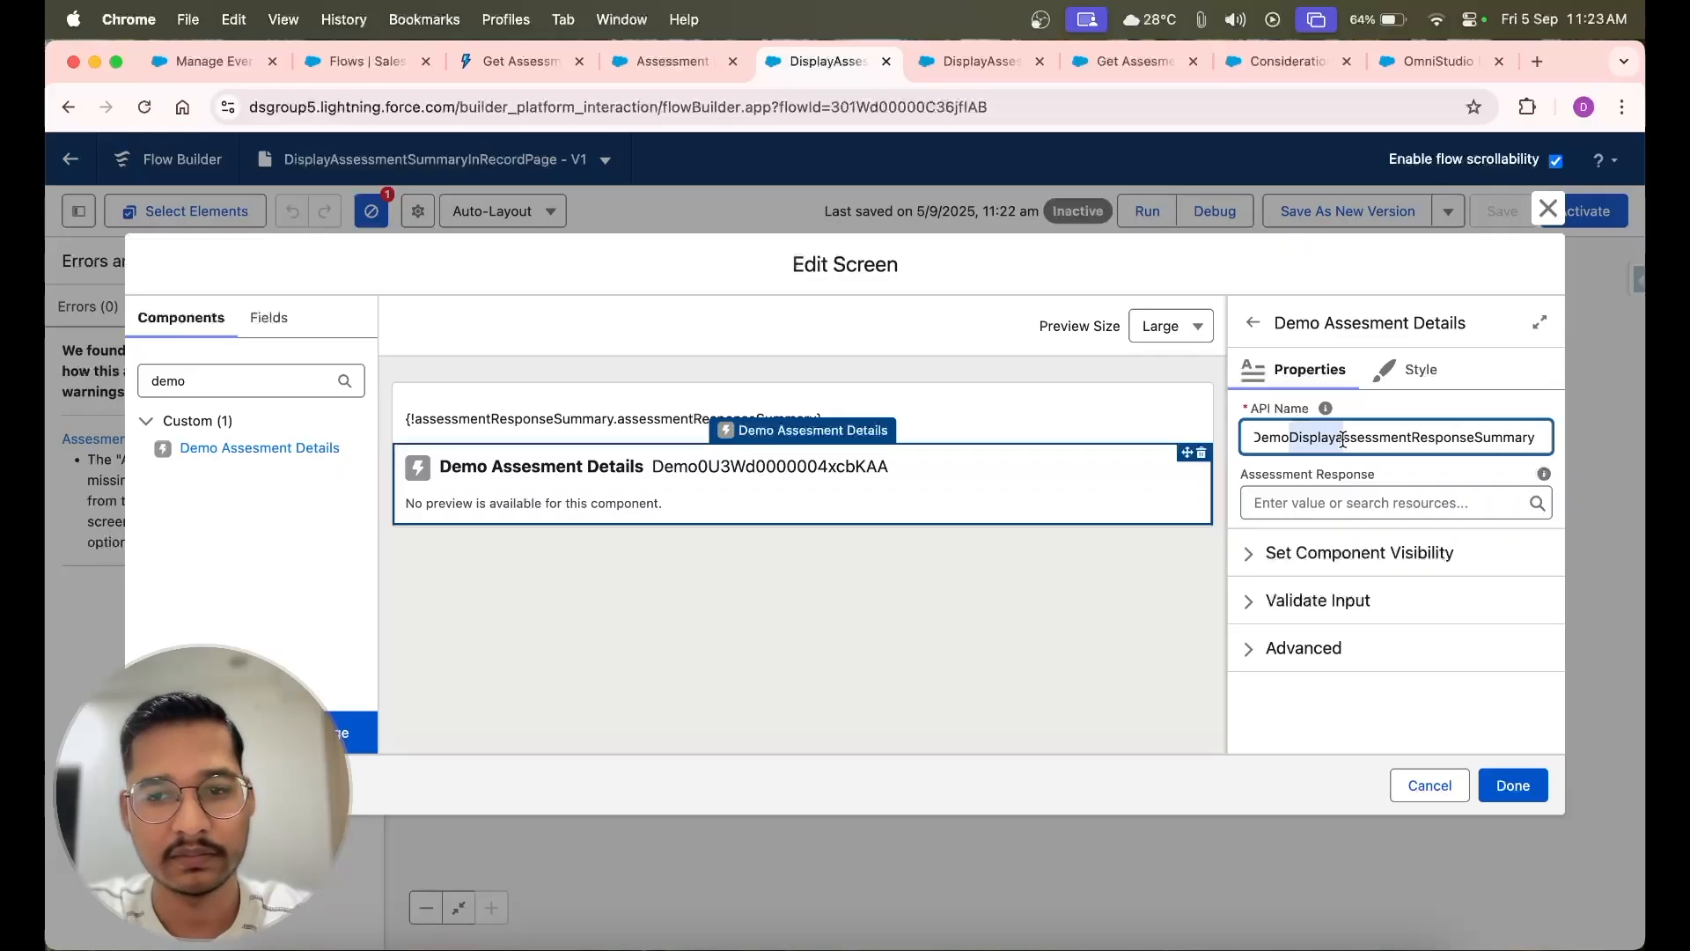
pyautogui.write('S')
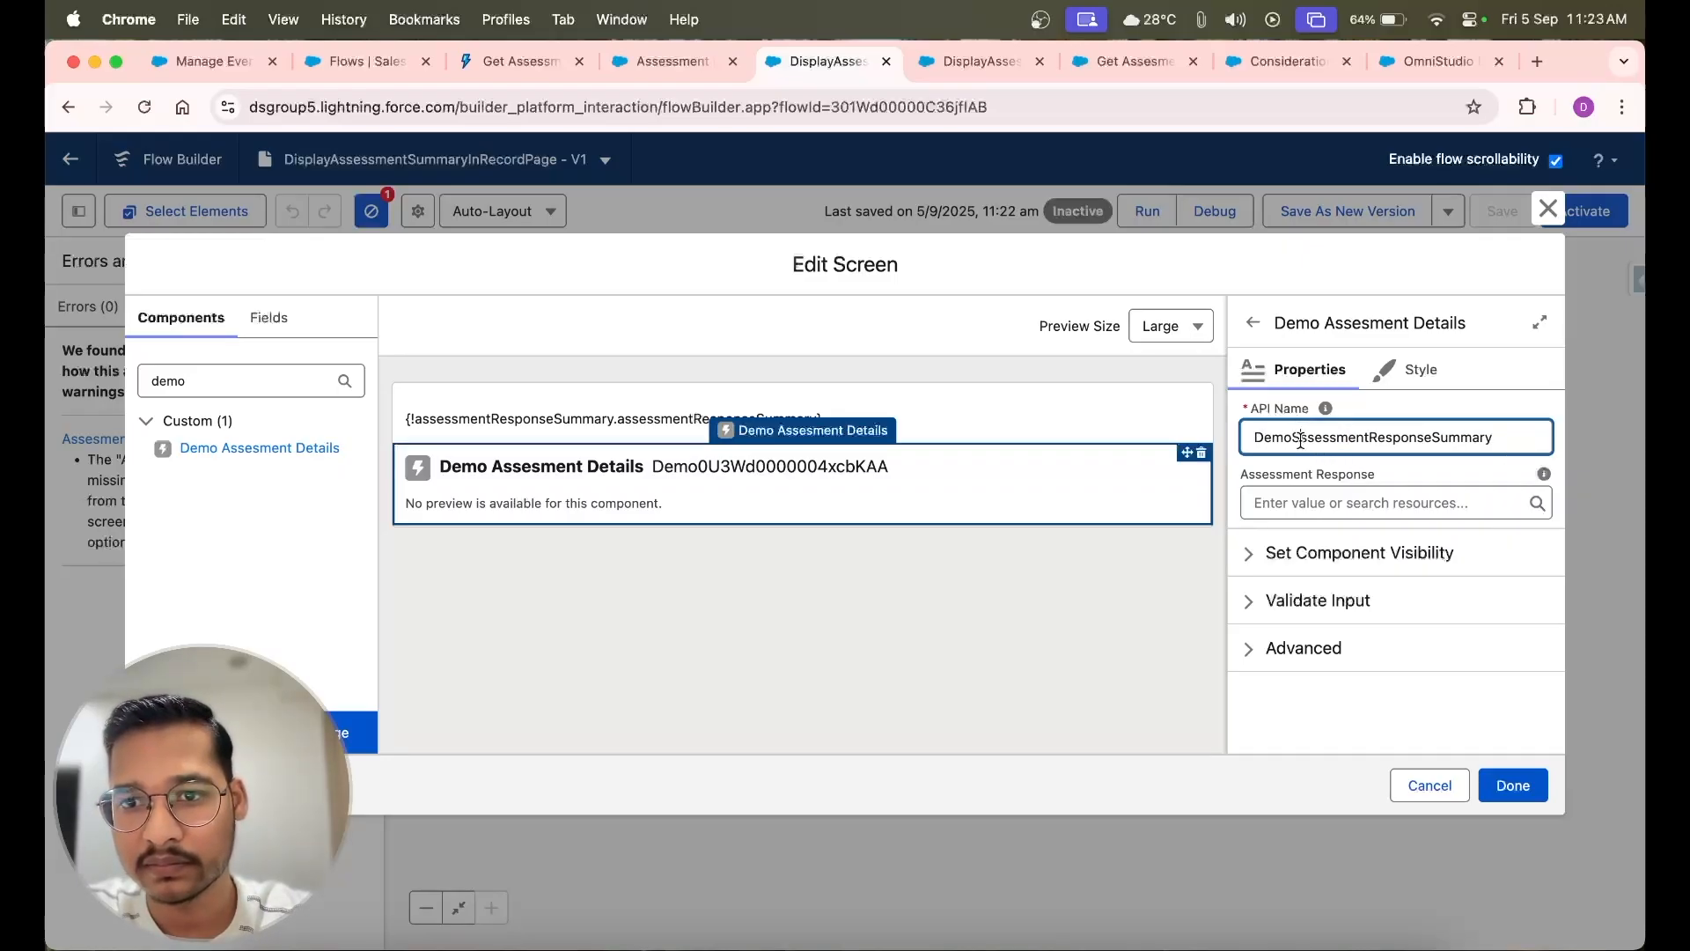
pyautogui.press('BackSpace')
pyautogui.write('A')
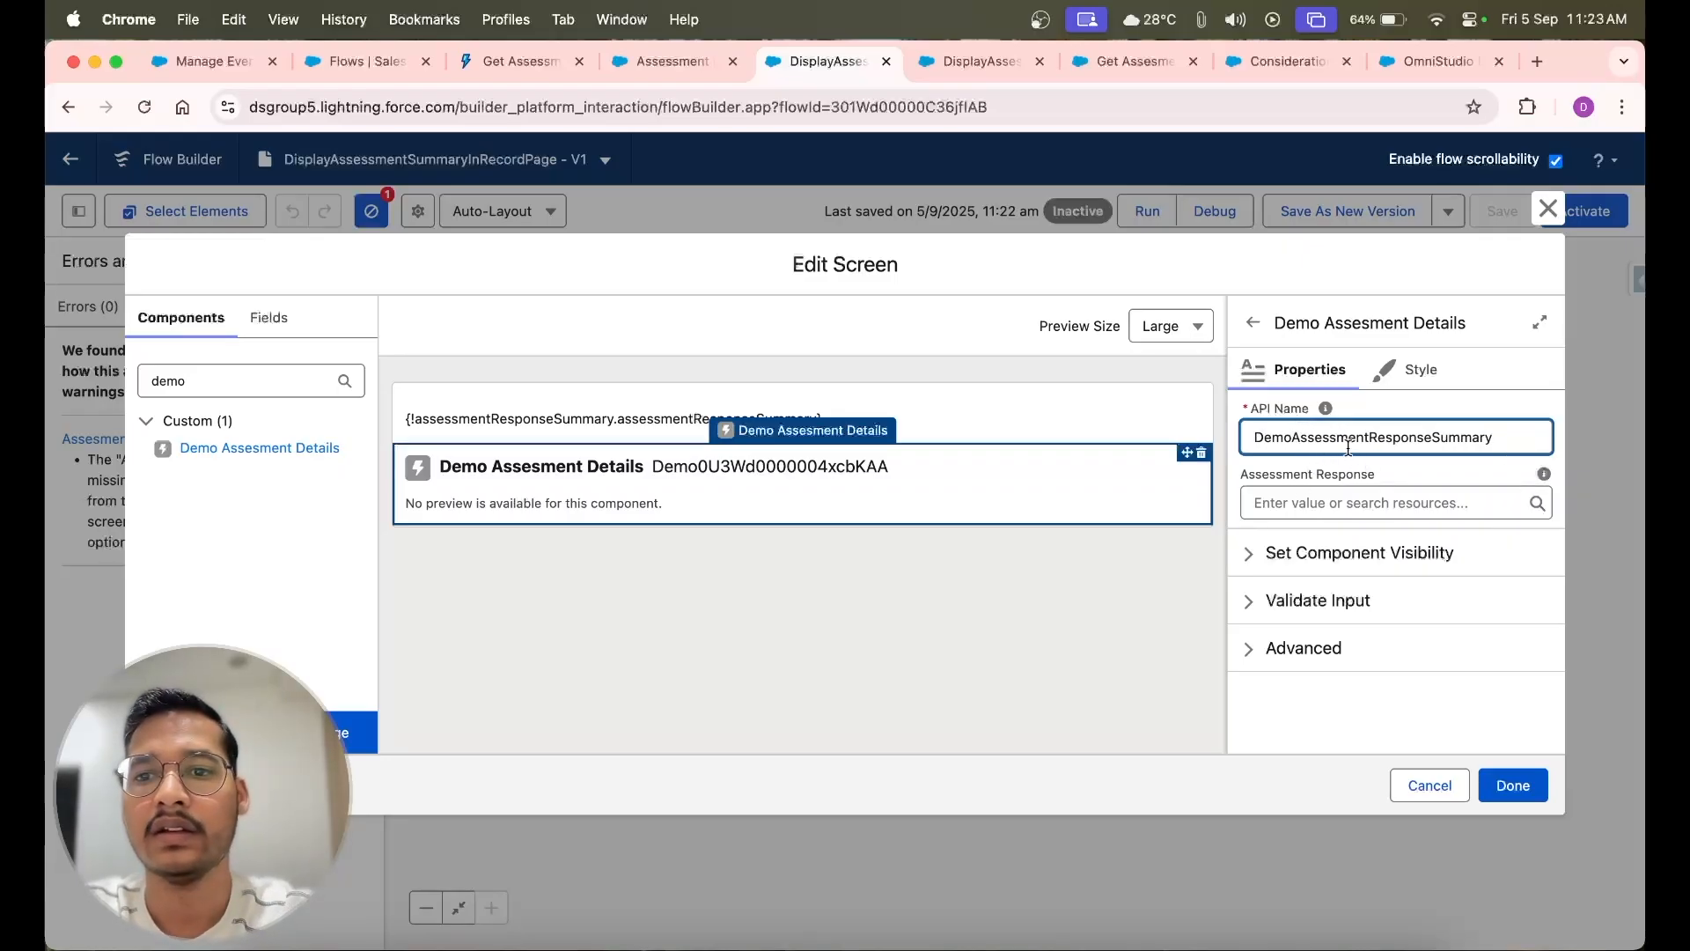
pyautogui.click(1426, 465)
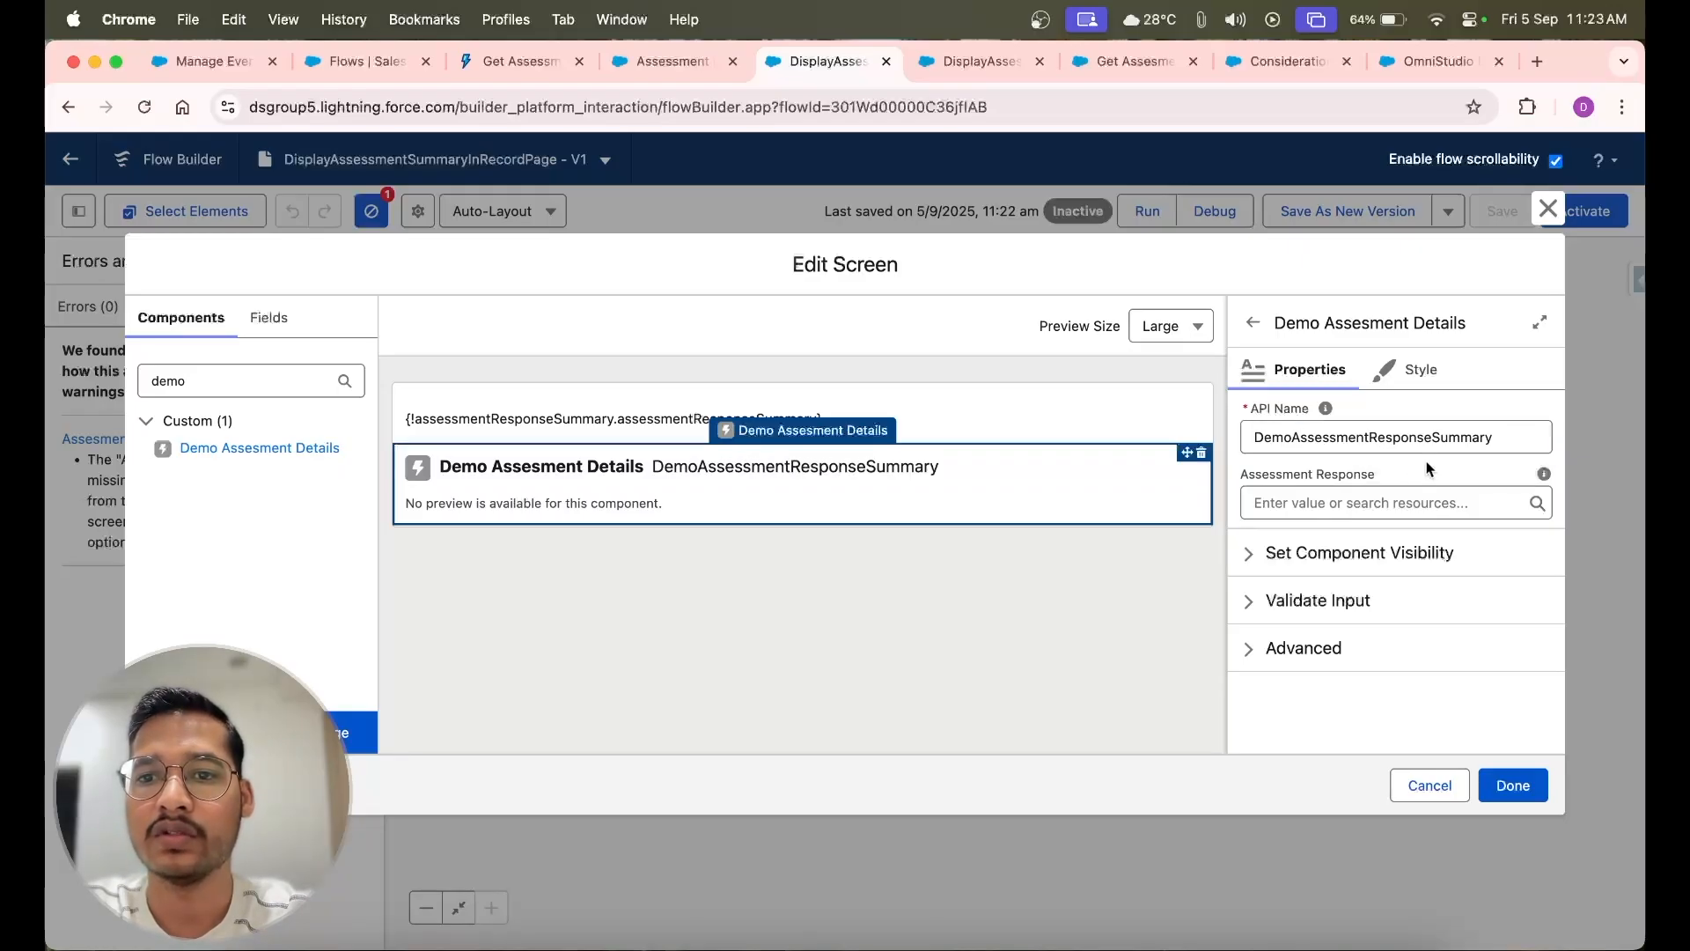
# Set the component's Assessment Response to {!assessmentResponseSummary.assessmentResponseSummary}, copied from the display text
pyautogui.click(1329, 499)
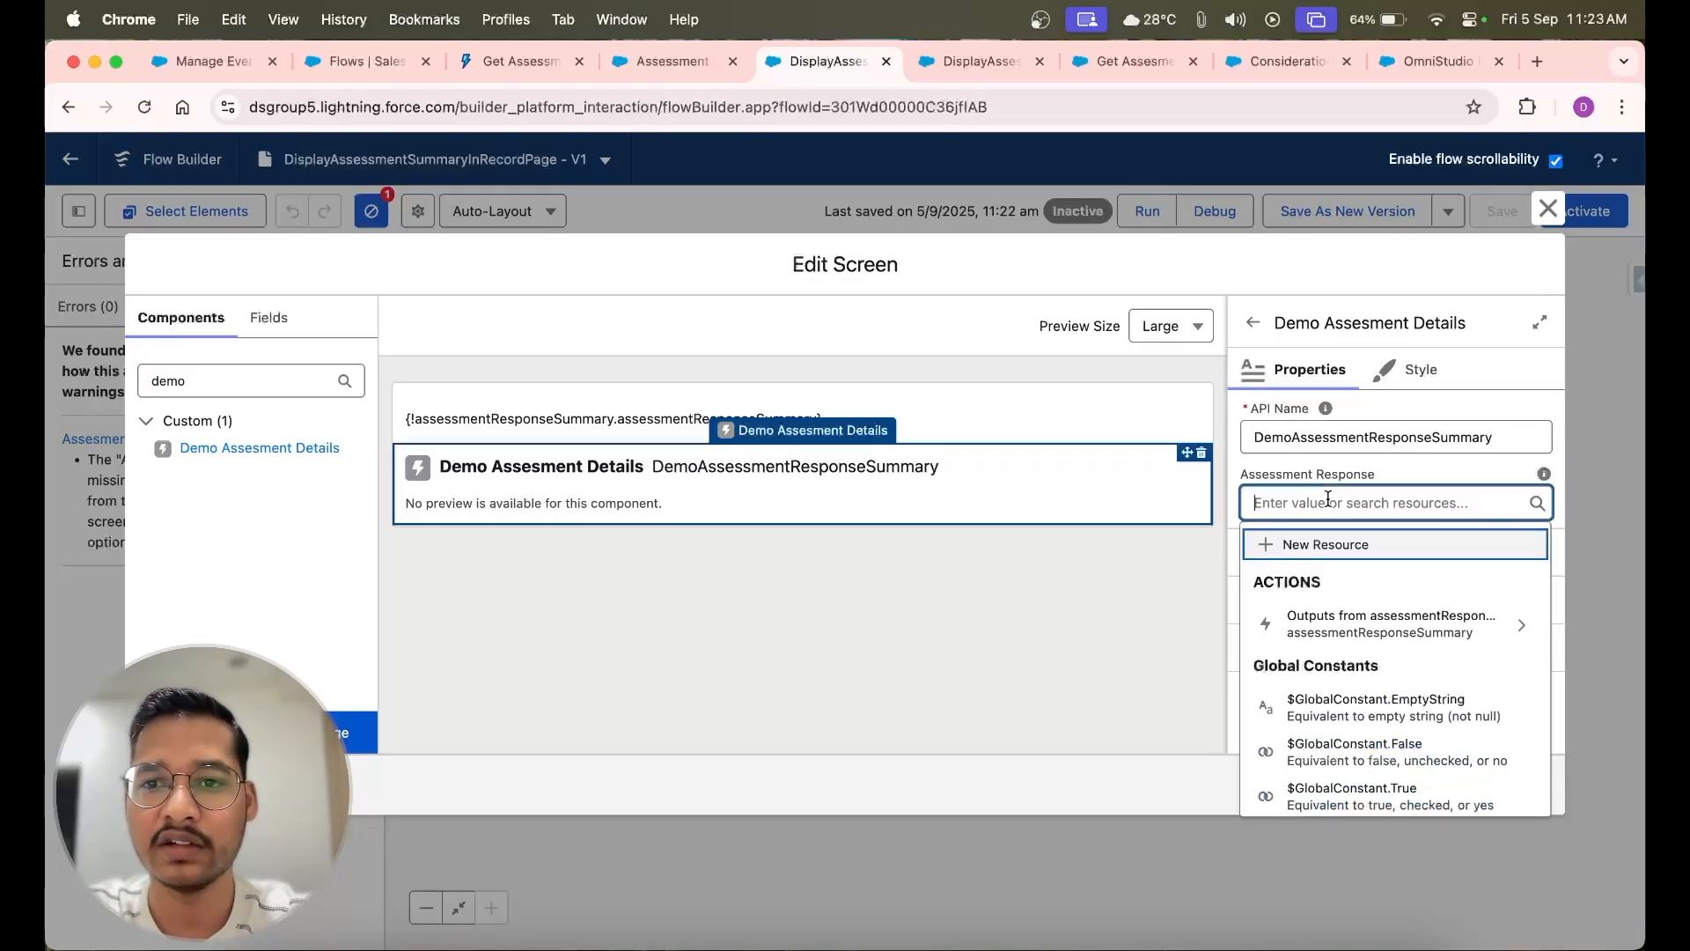
pyautogui.click(981, 416)
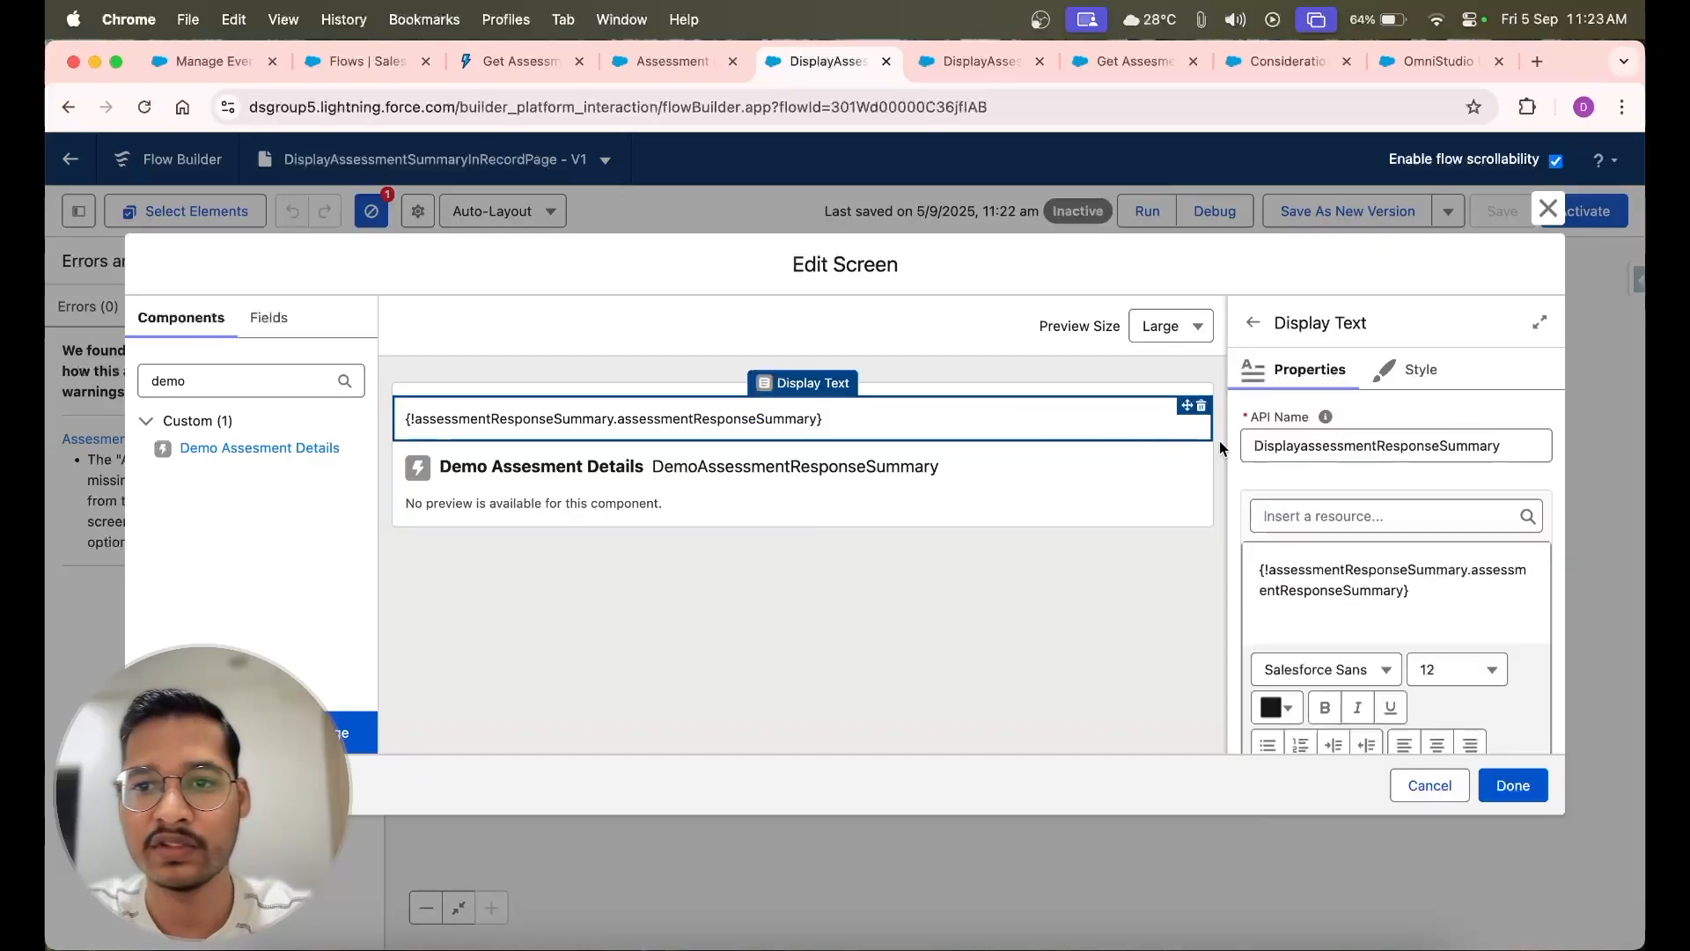
pyautogui.tripleClick(1291, 596)
pyautogui.press('super+c')
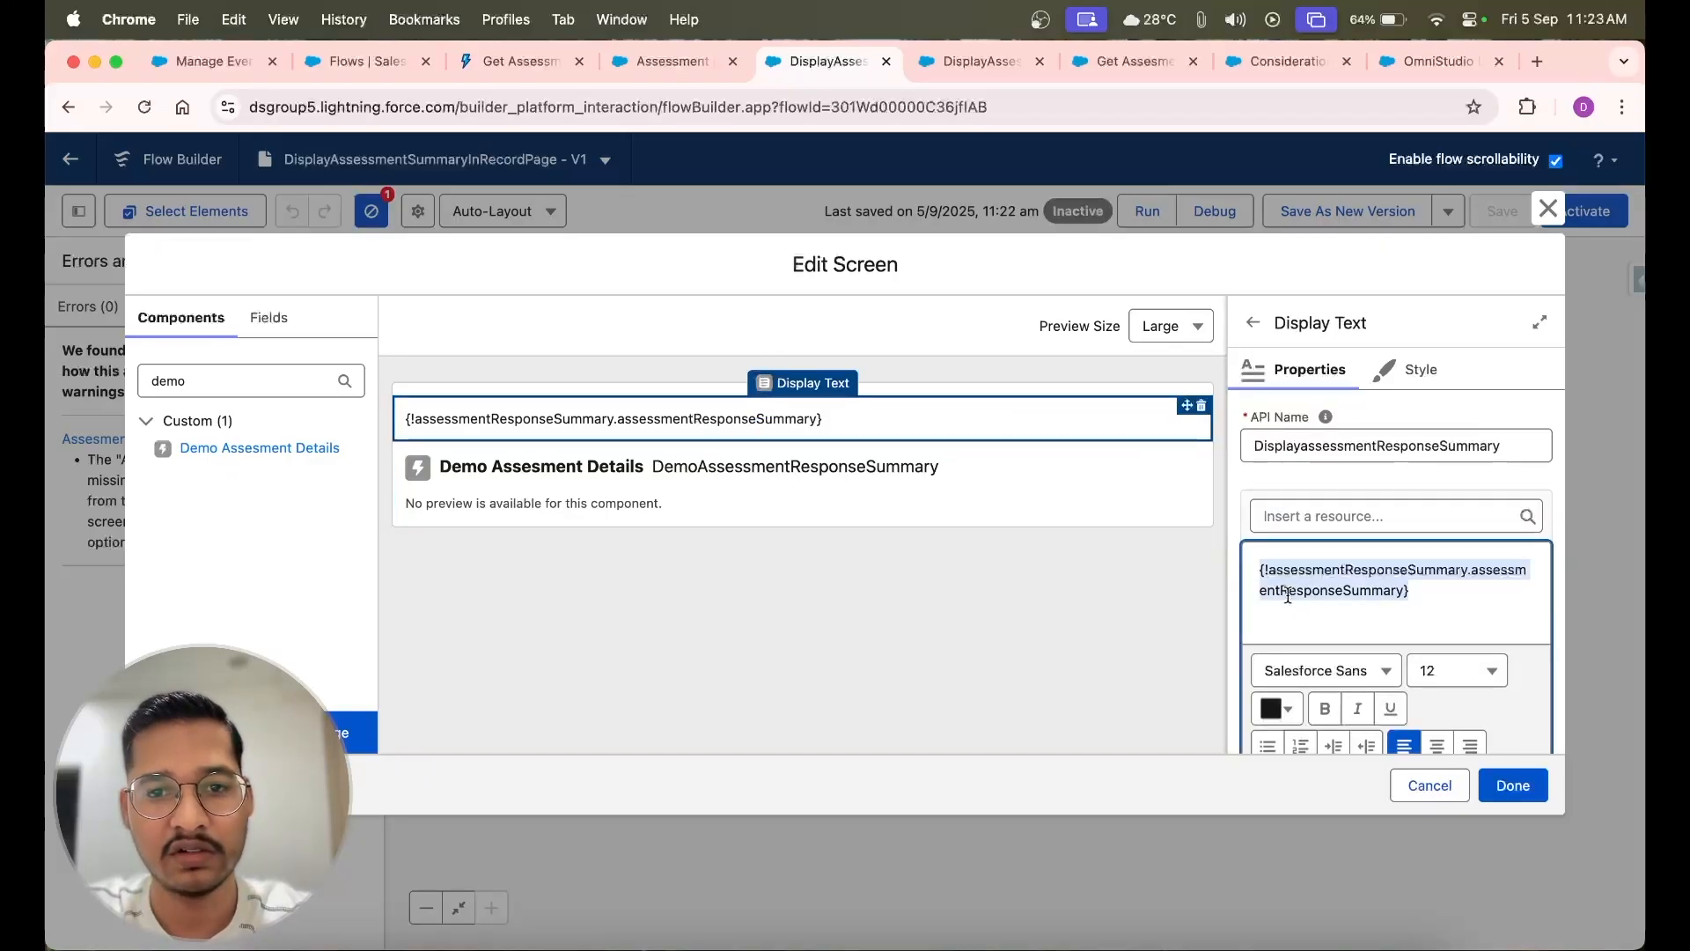
pyautogui.click(1090, 506)
pyautogui.click(1271, 502)
pyautogui.press('super+v')
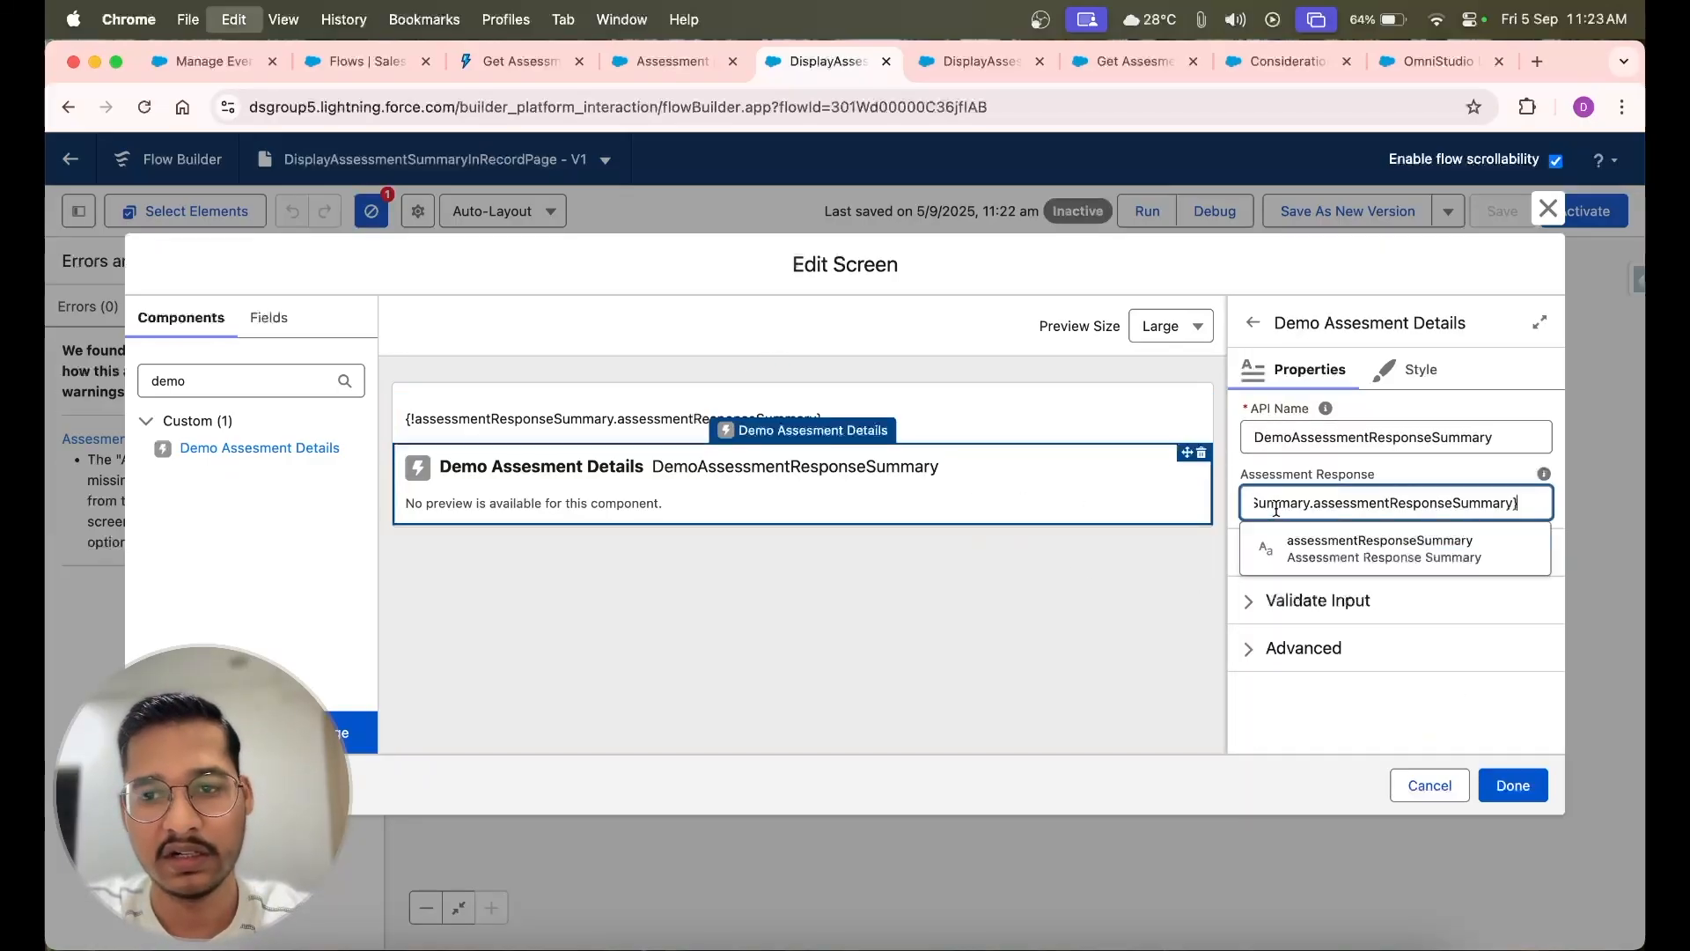
pyautogui.click(1320, 552)
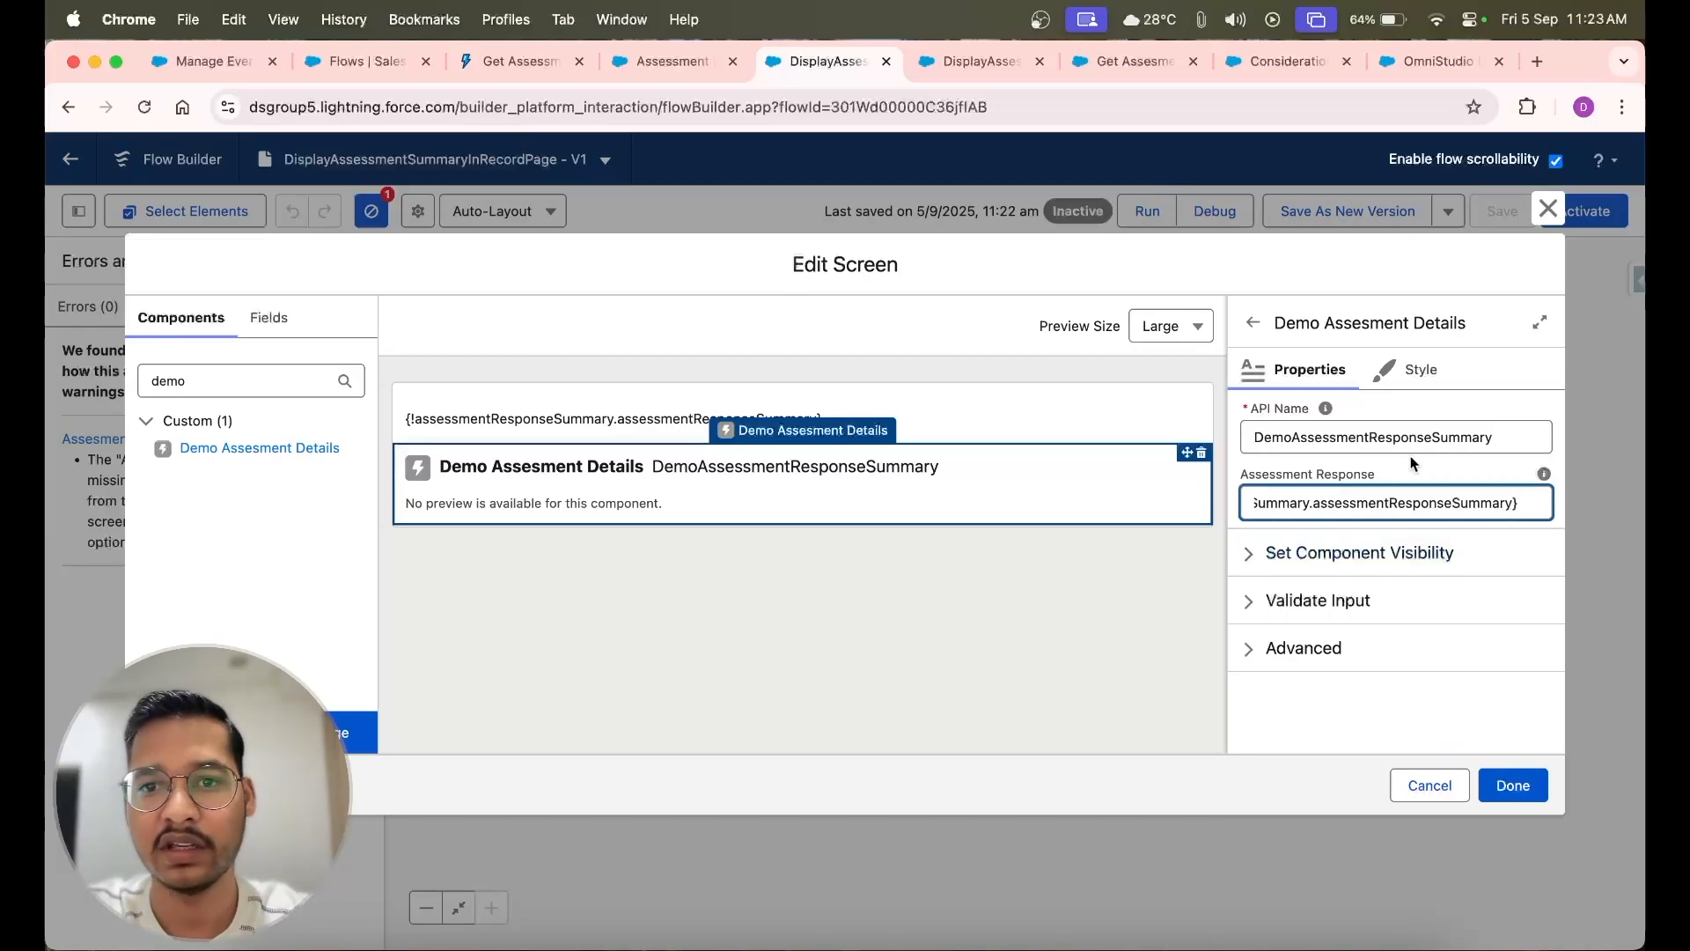
# Delete the display text component from AssesmentResponseScreen and save the flow
pyautogui.click(1201, 451)
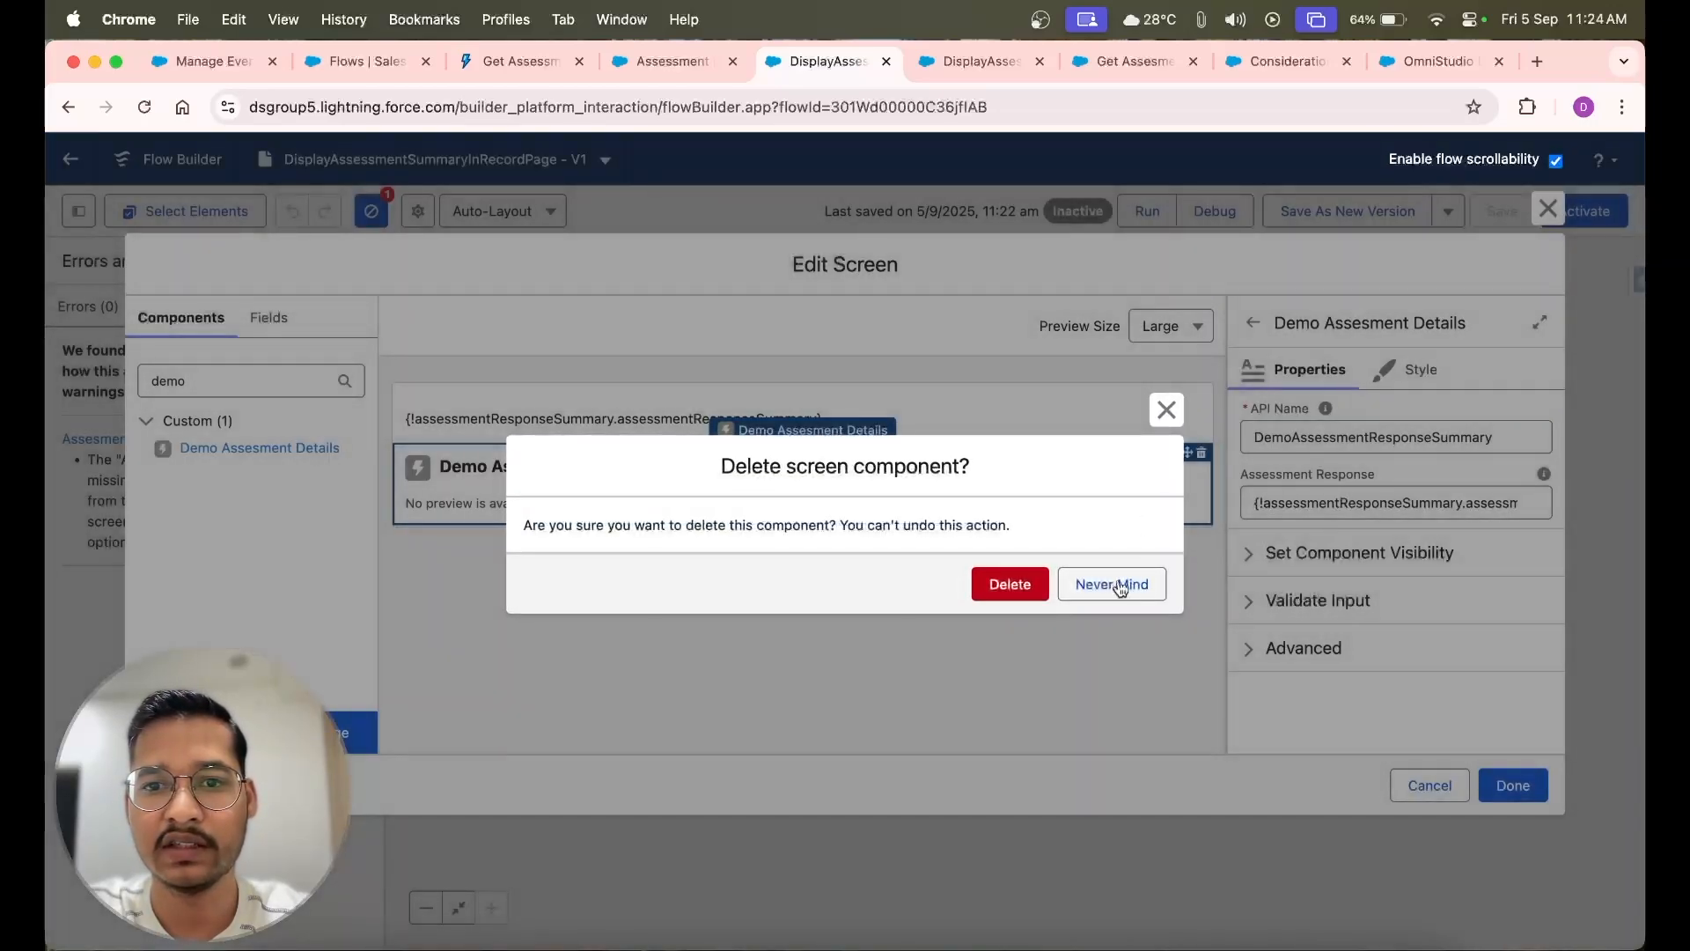
pyautogui.click(1017, 586)
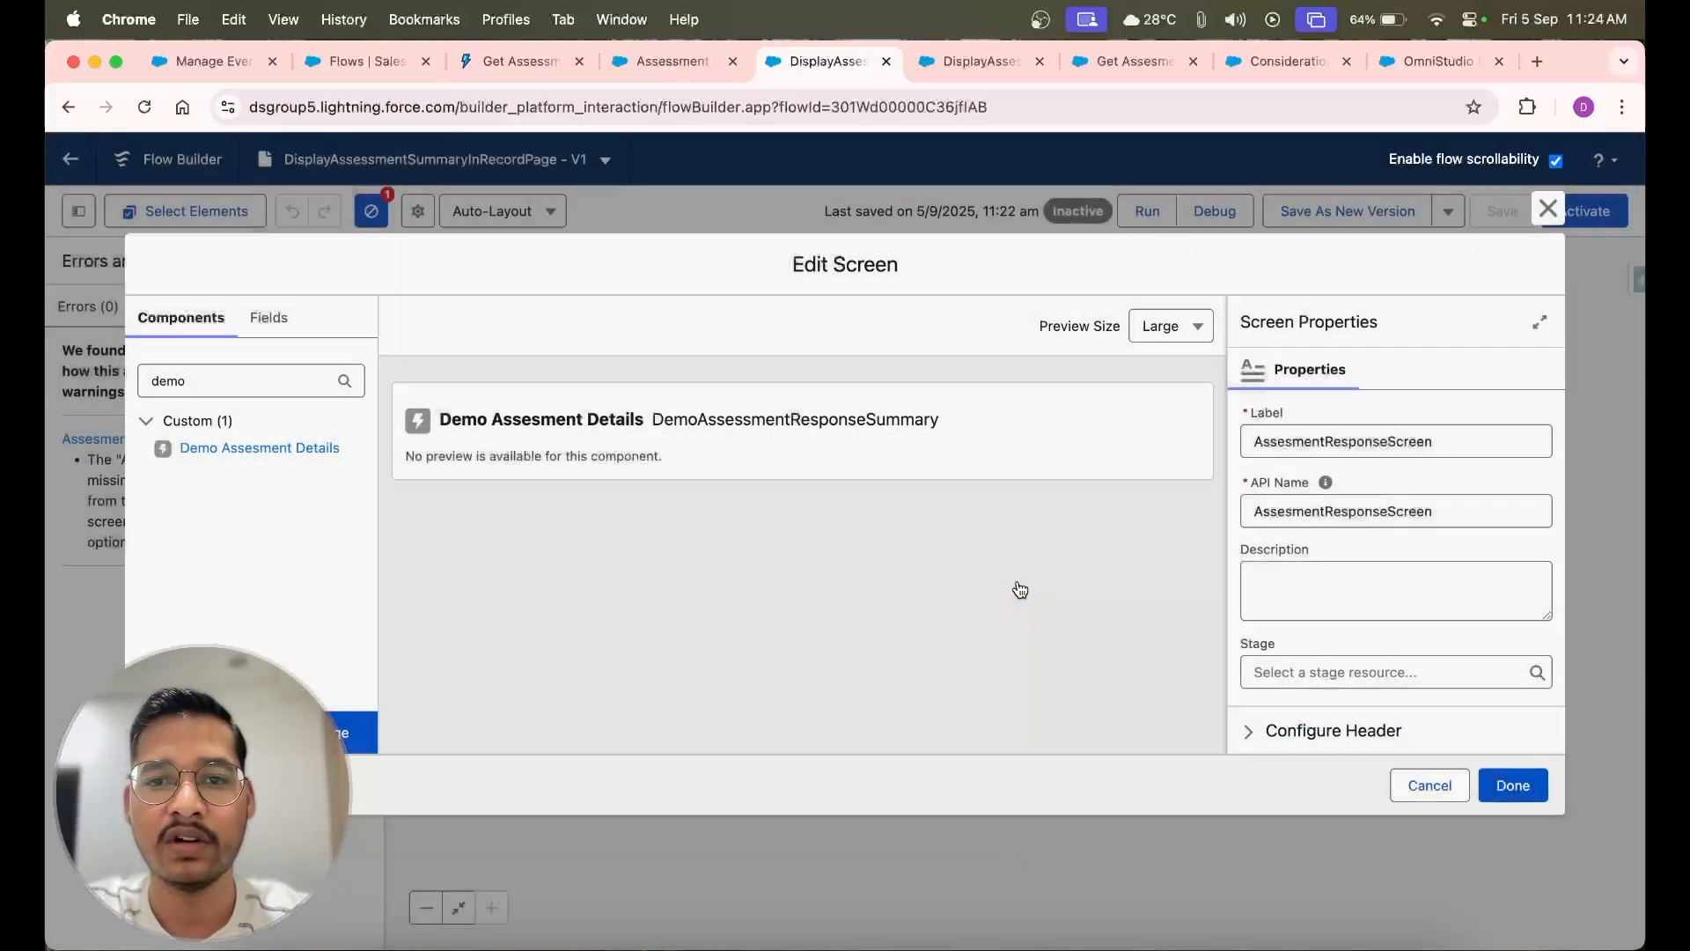
pyautogui.click(1511, 786)
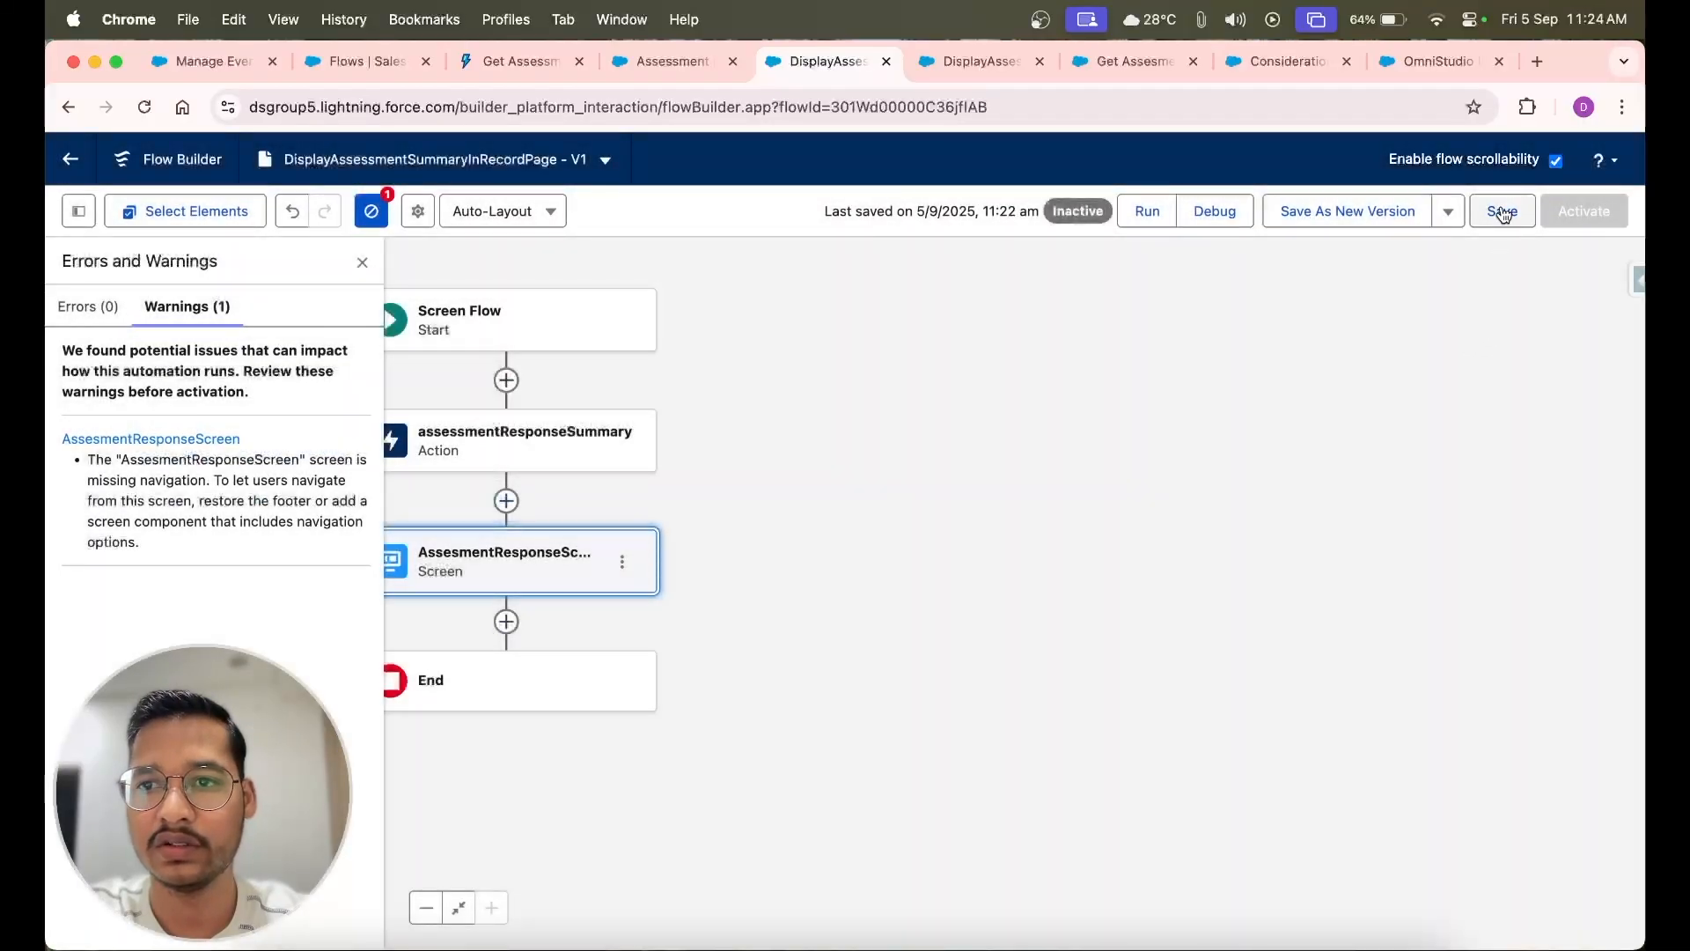
pyautogui.click(1503, 212)
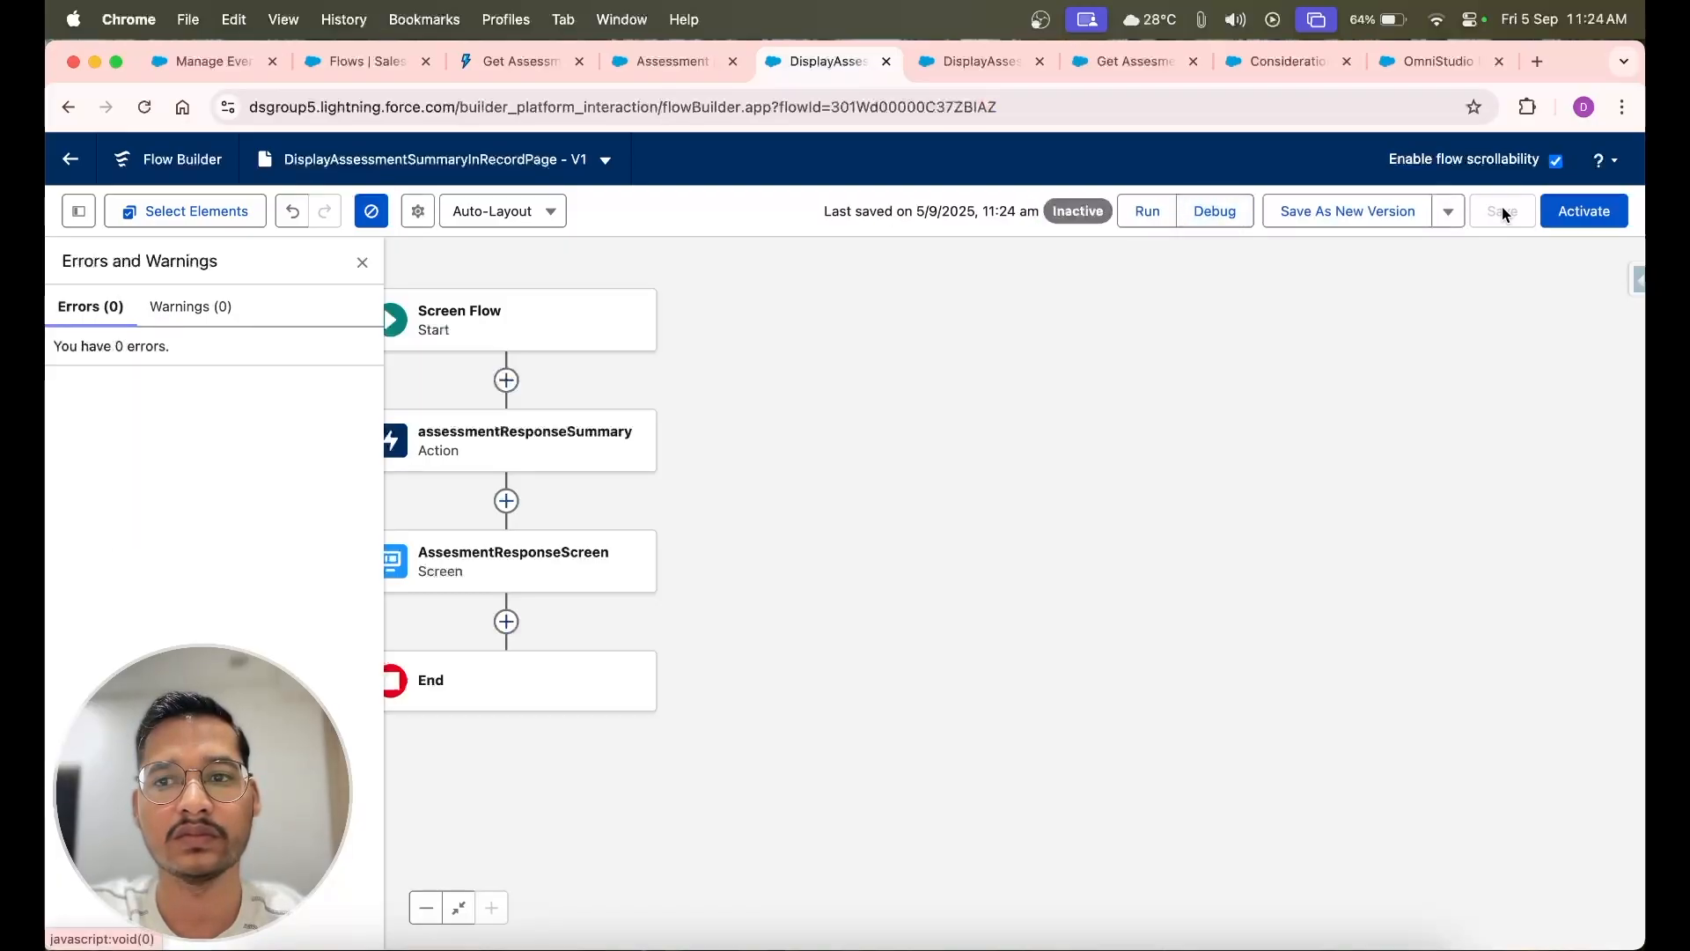
# Test the saved flow by debugging it with the Assessment record's ID as recordId and review the formatted assessment details
pyautogui.click(1146, 212)
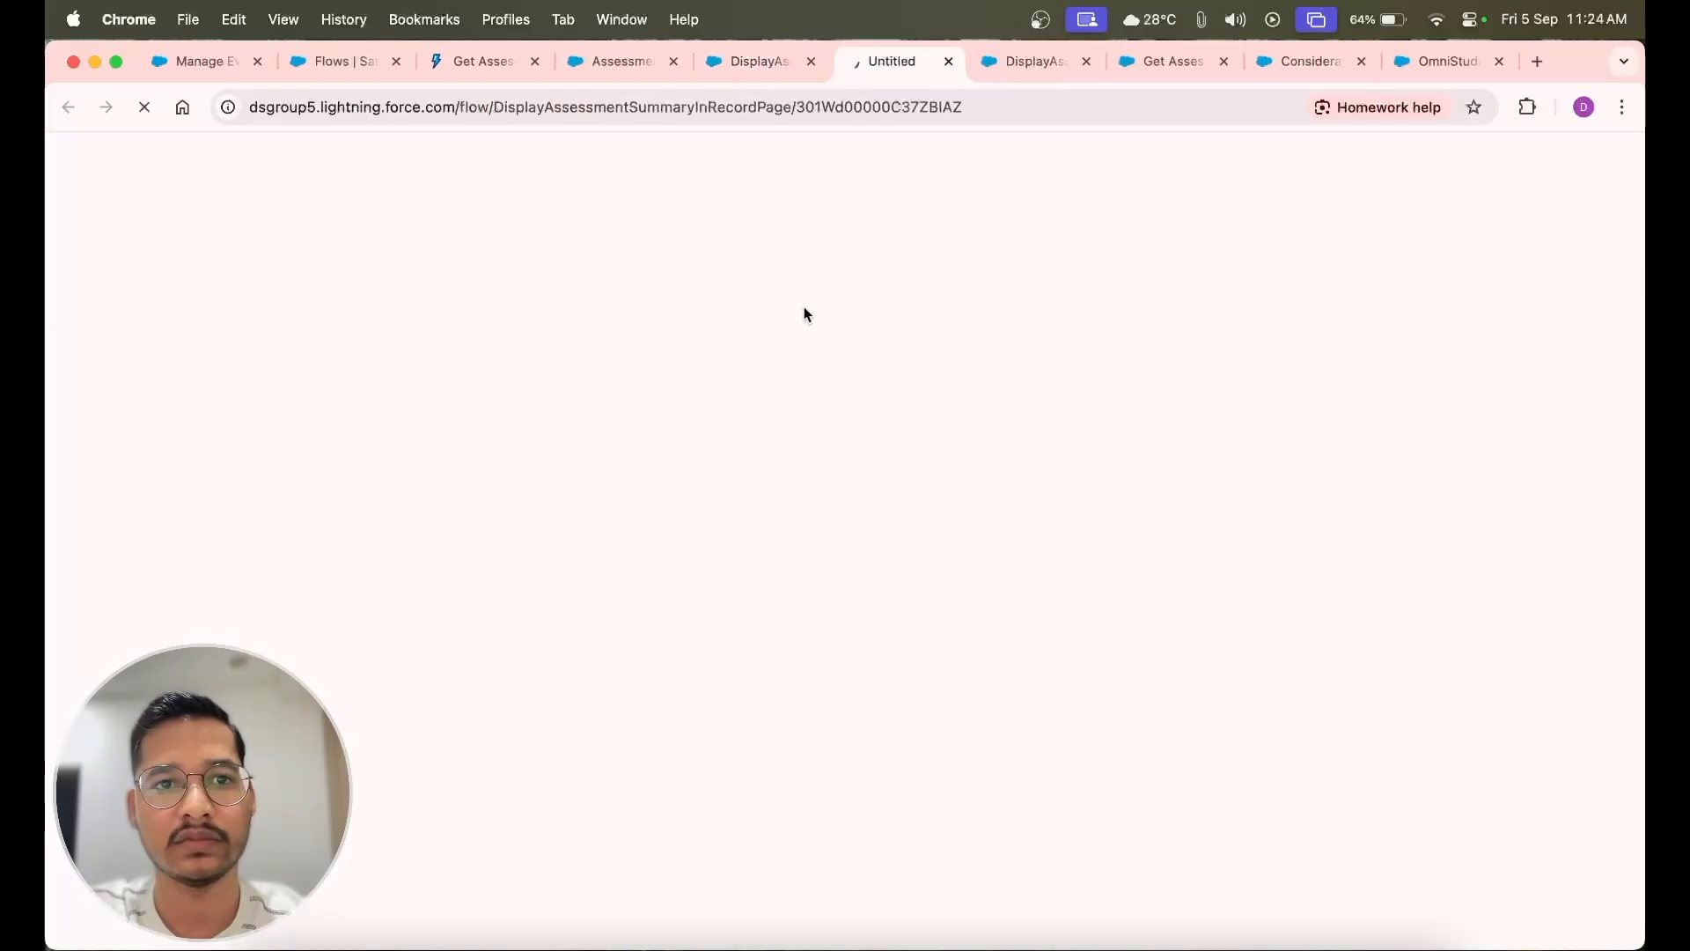
pyautogui.click(948, 62)
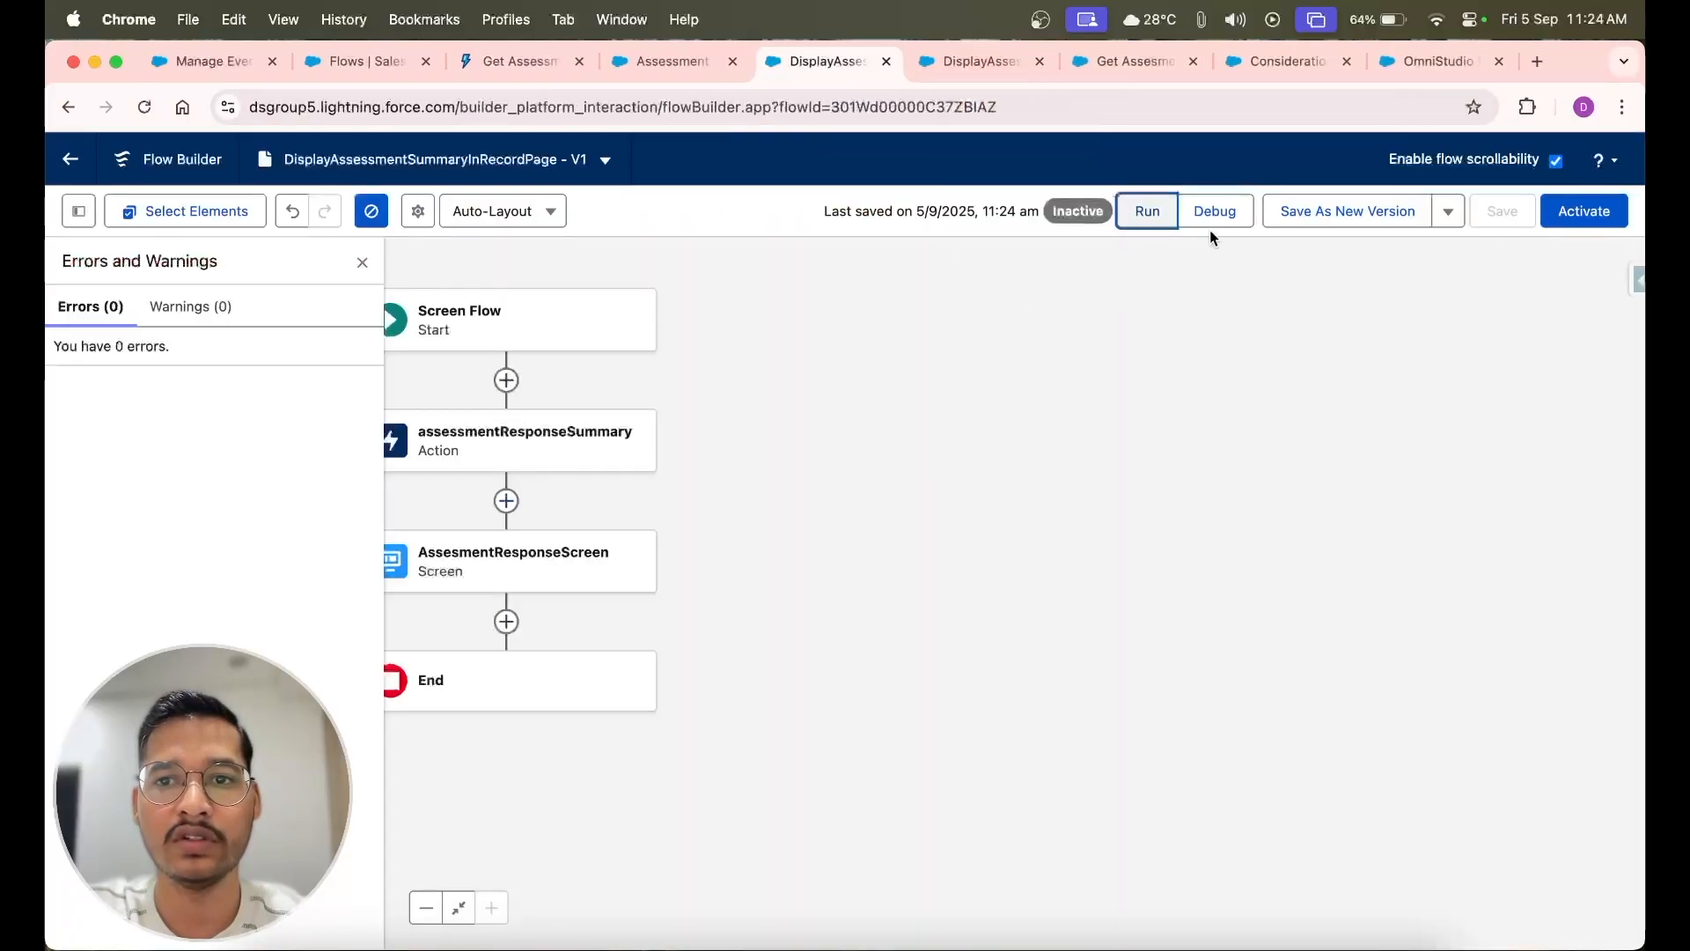
pyautogui.click(1218, 208)
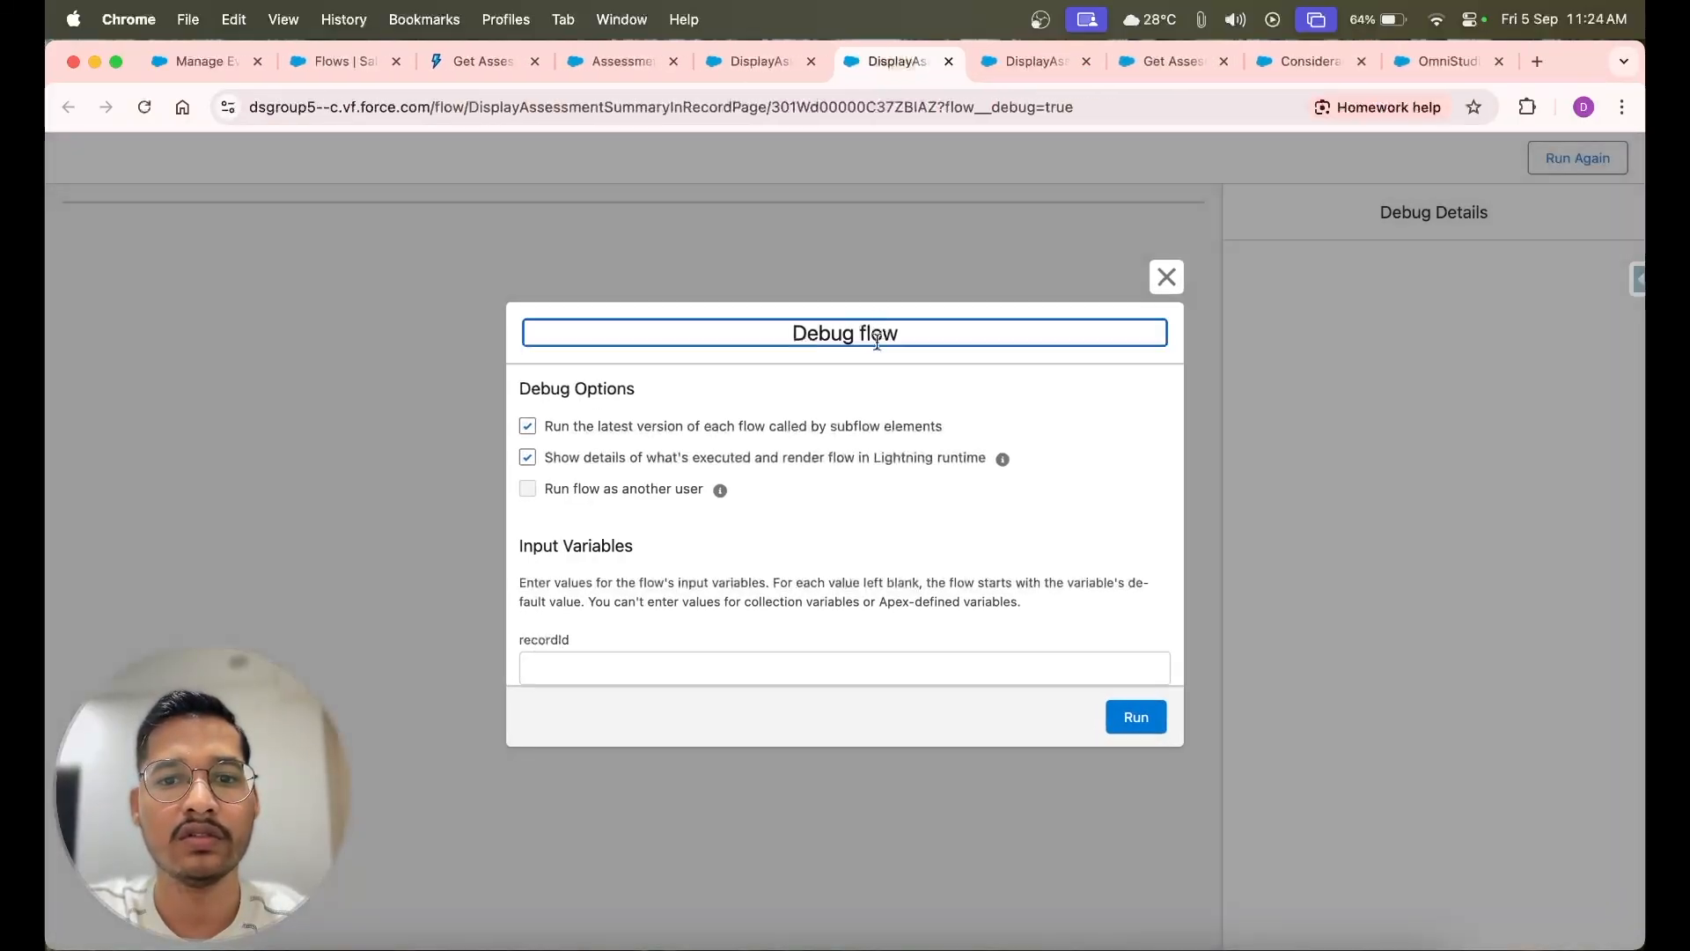
pyautogui.click(642, 657)
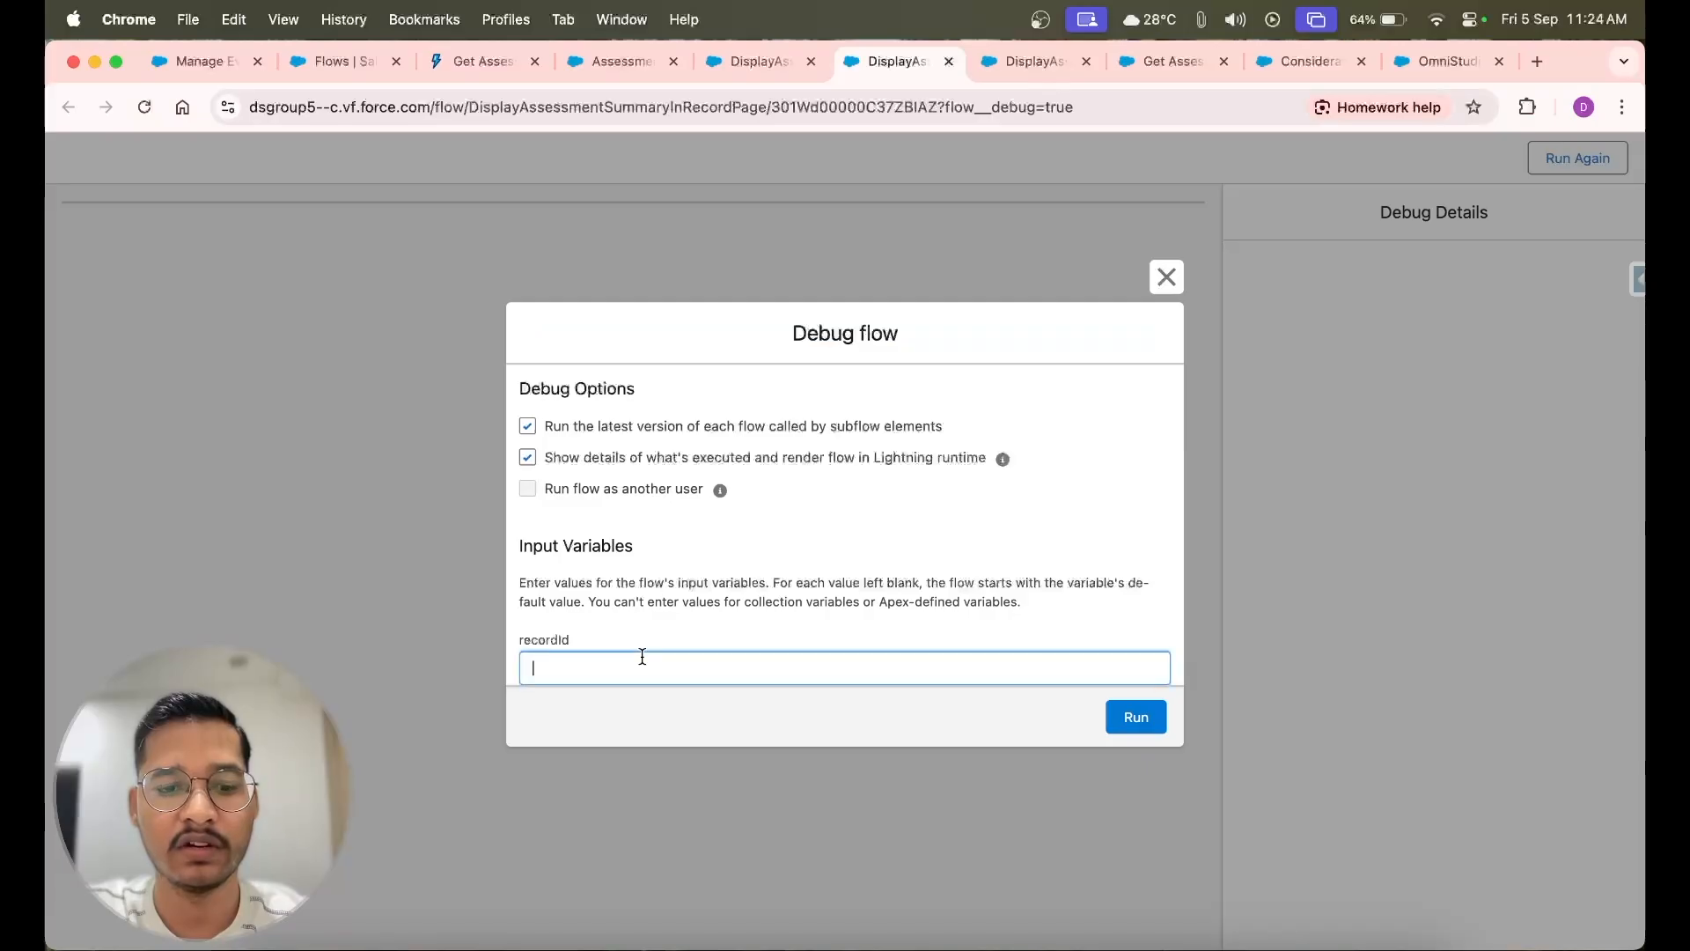
pyautogui.click(1201, 19)
pyautogui.click(1247, 139)
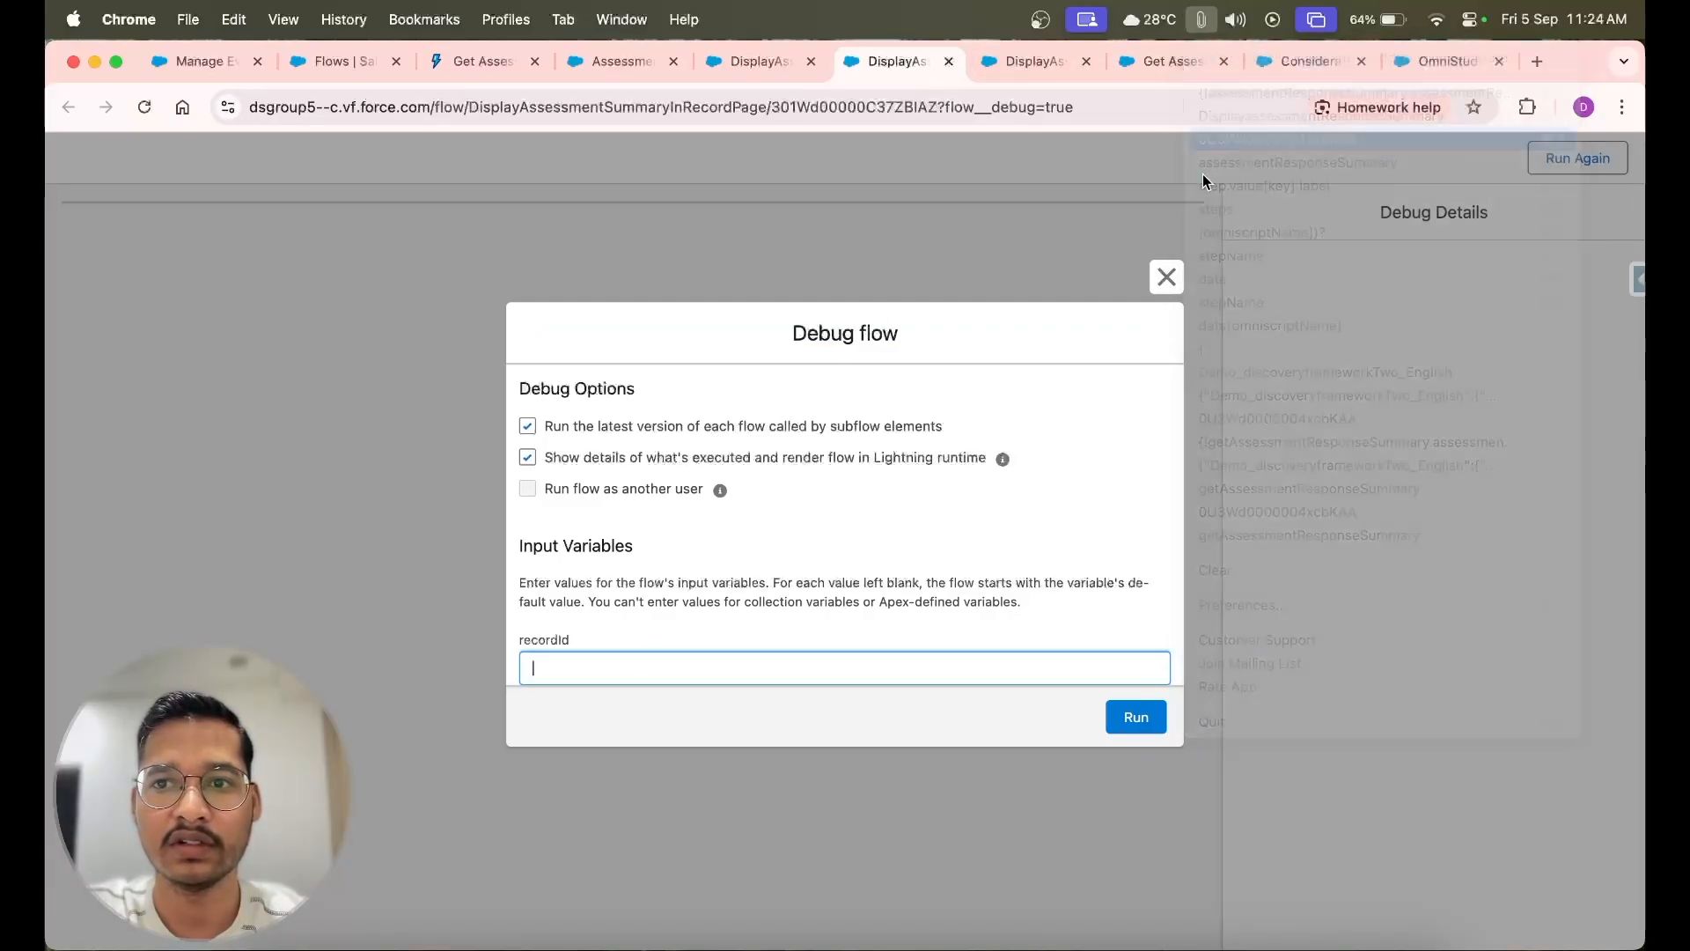
pyautogui.write('0U3Wd0000004xcbKAA')
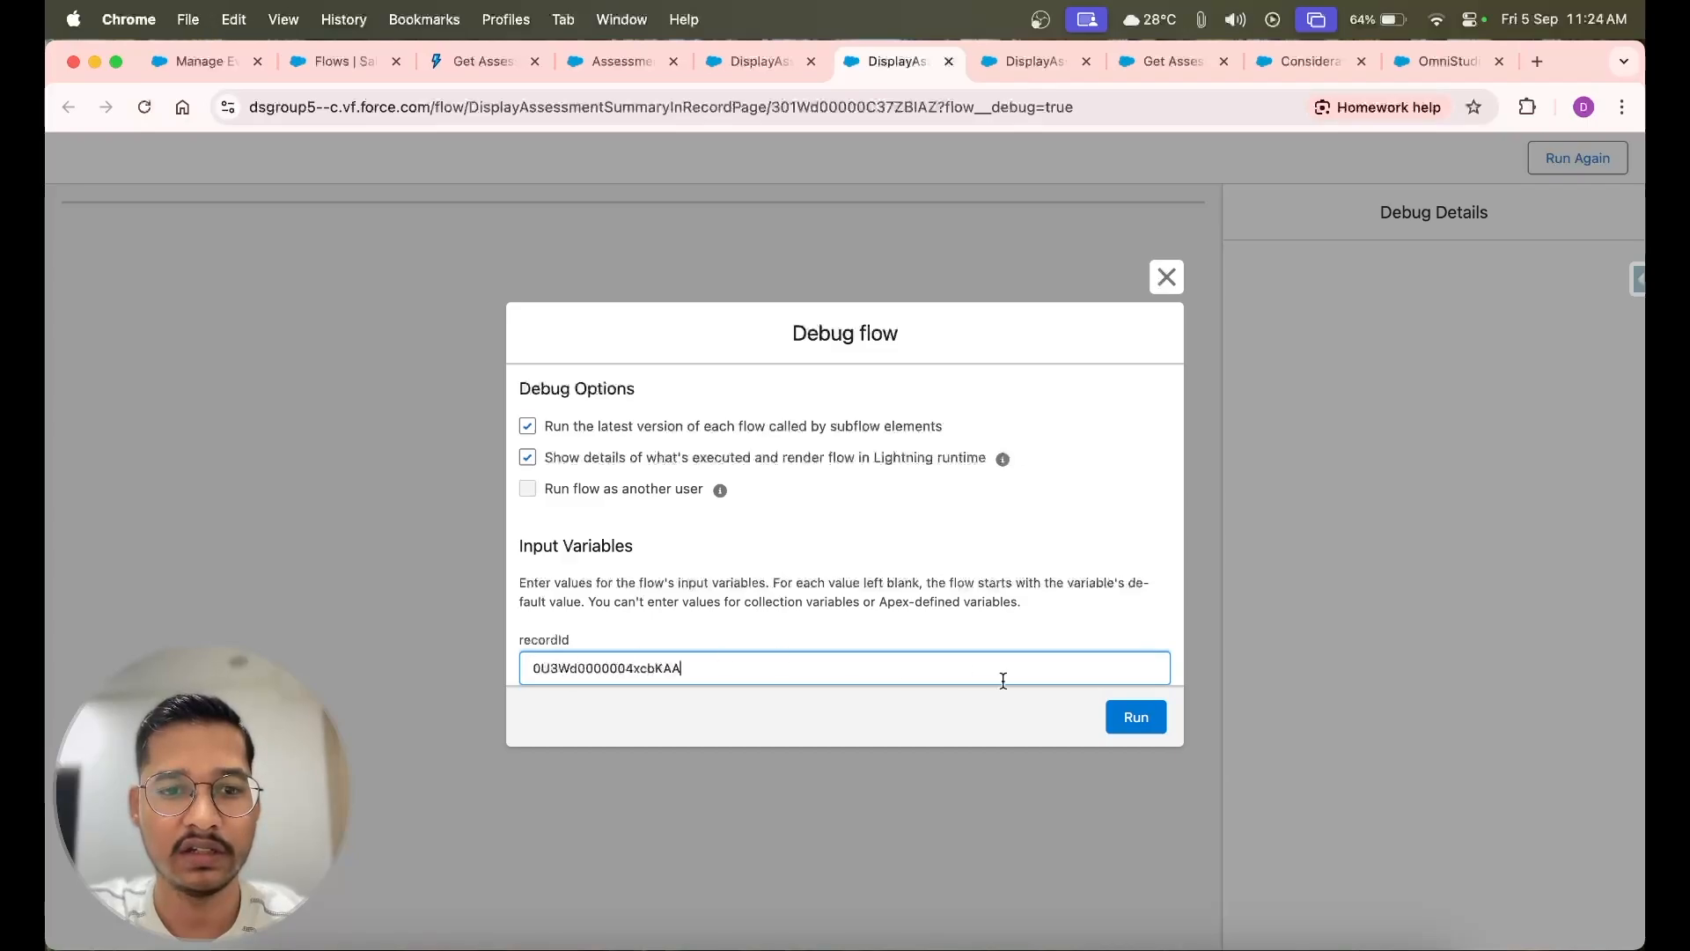
pyautogui.click(1135, 718)
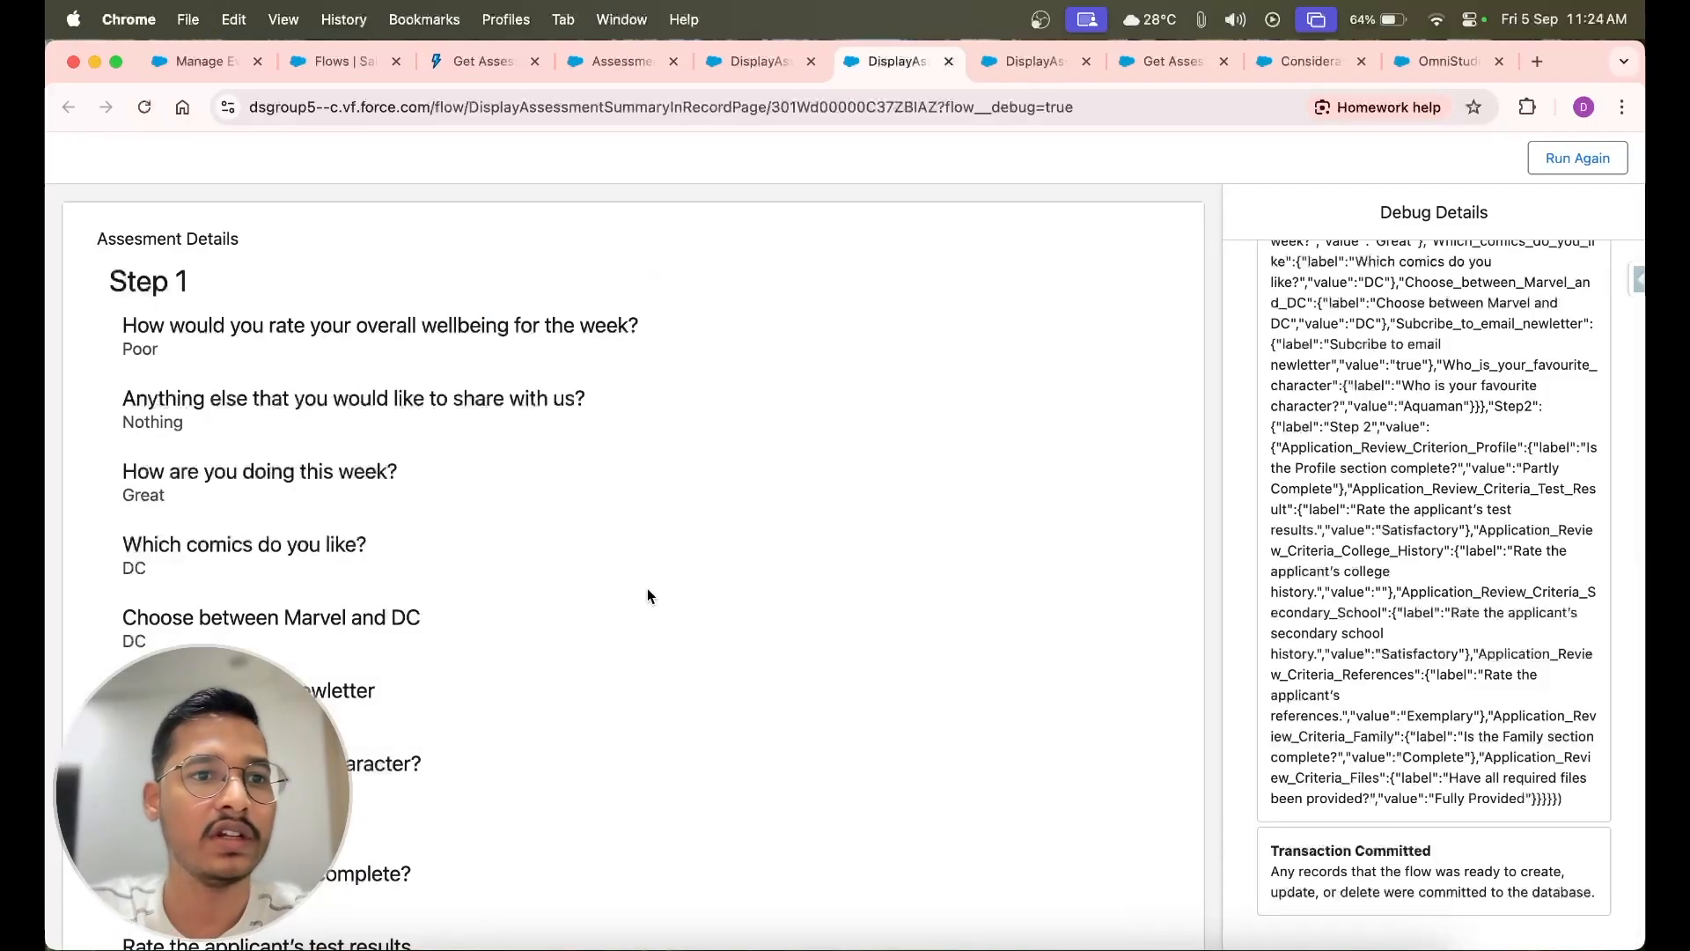
pyautogui.scroll(-5, 263, 484)
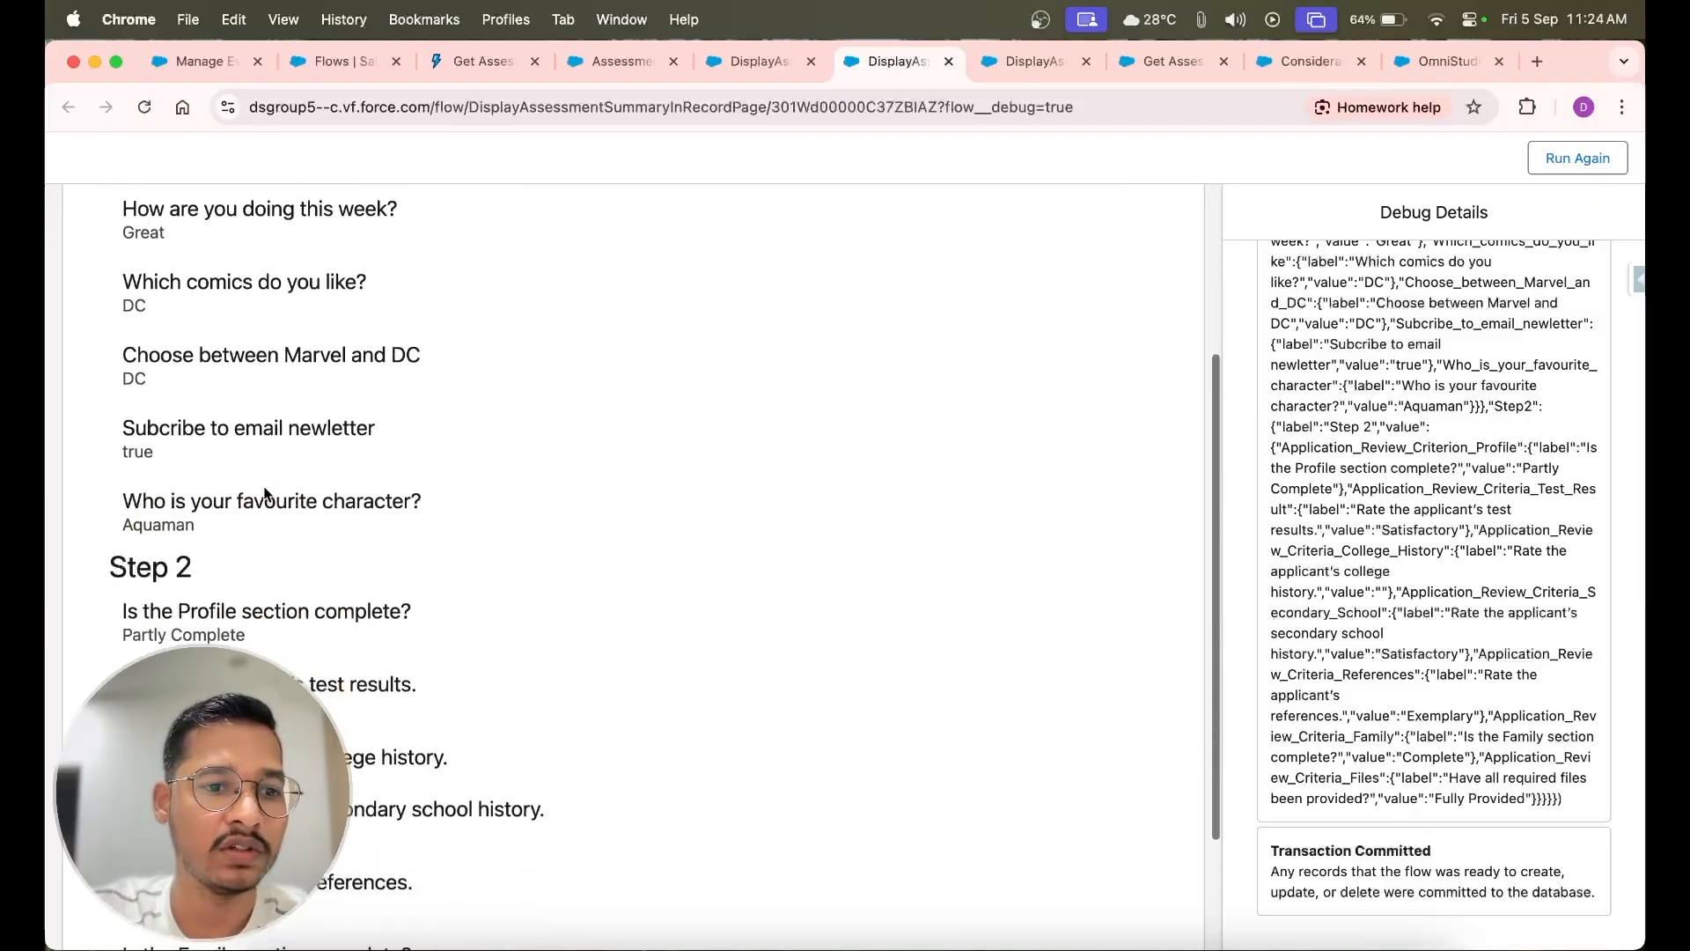
pyautogui.scroll(5, 262, 484)
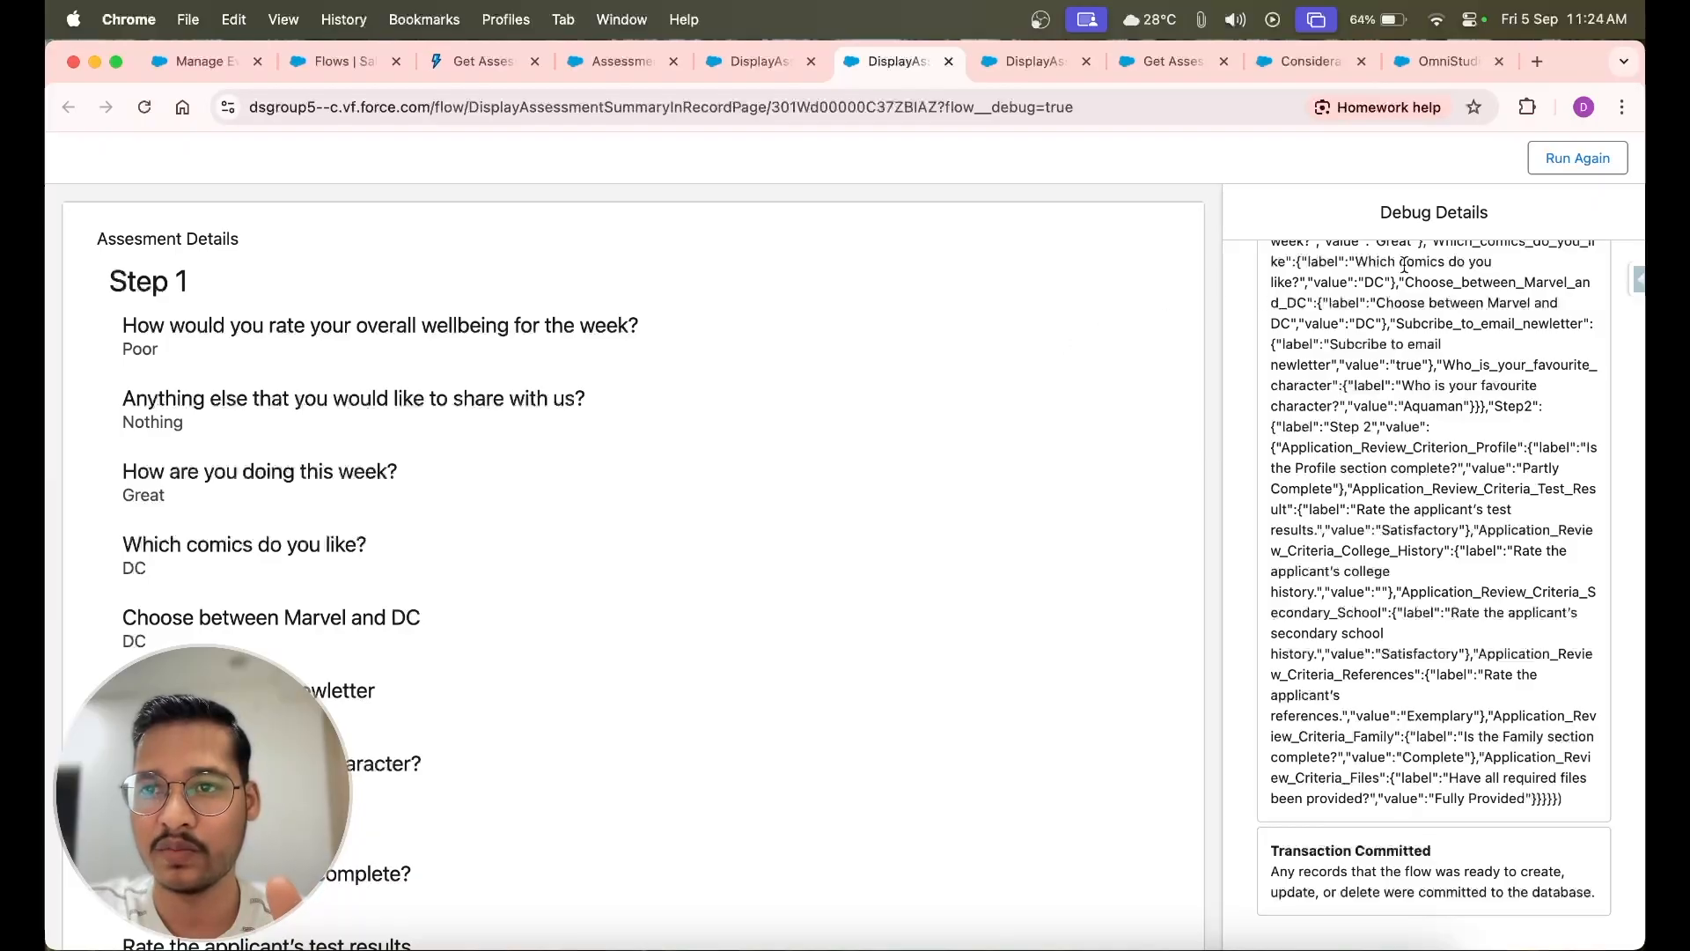
# Activate the DisplayAssessmentSummaryInRecordPage flow
pyautogui.click(757, 60)
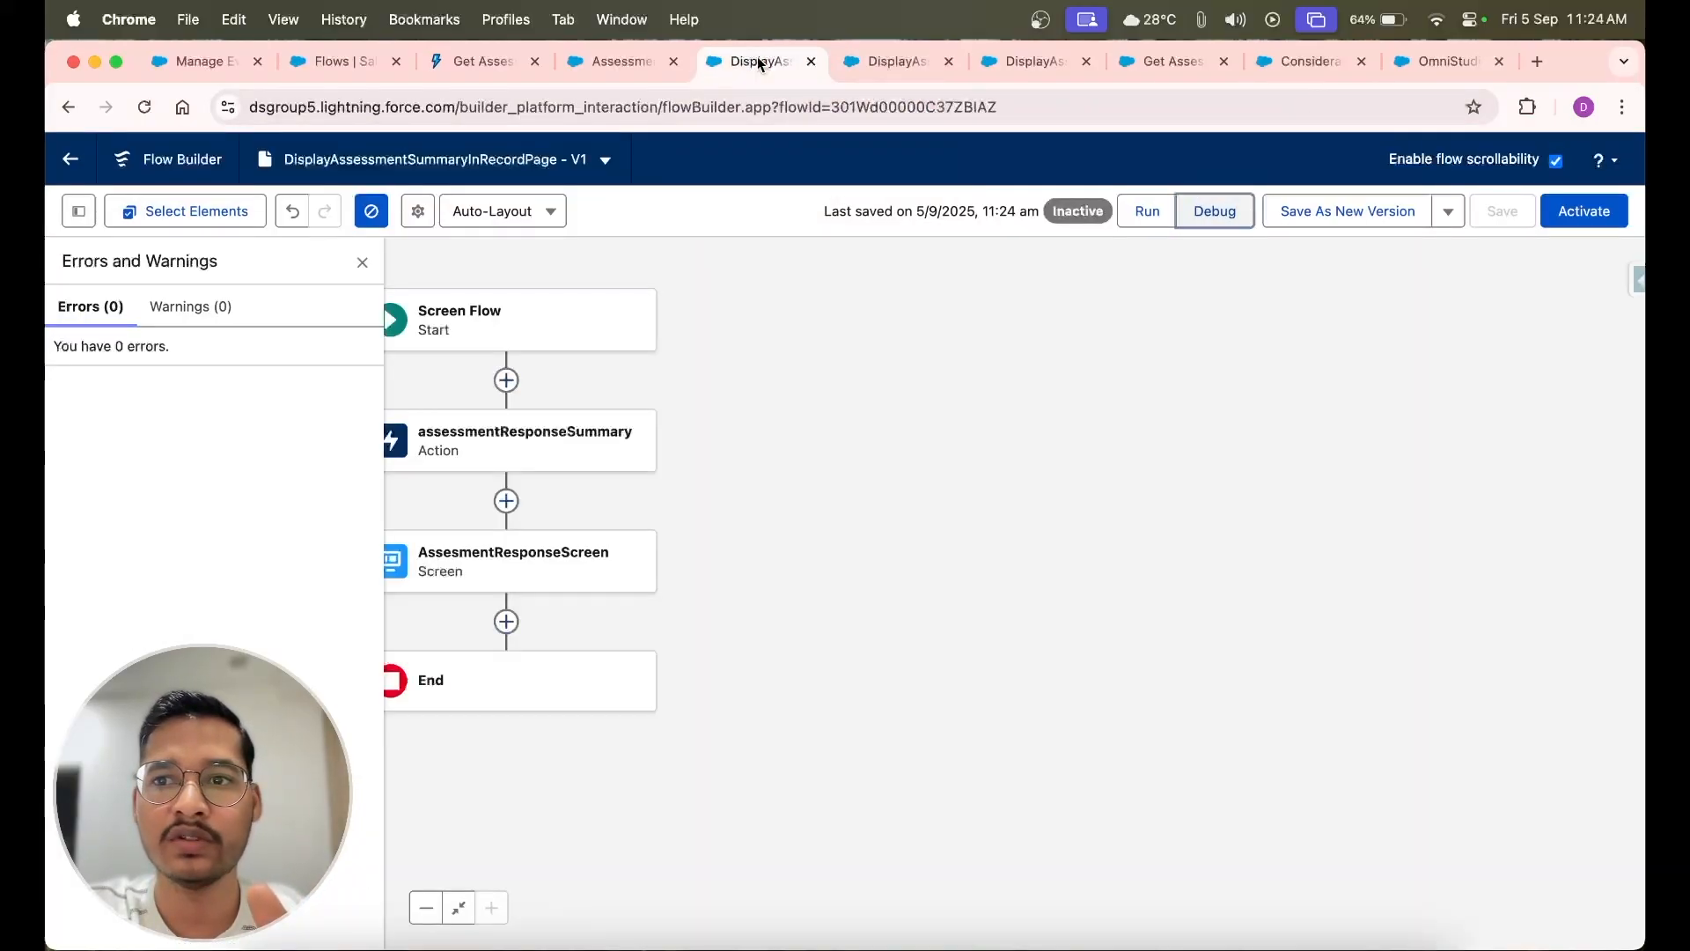
pyautogui.click(1586, 212)
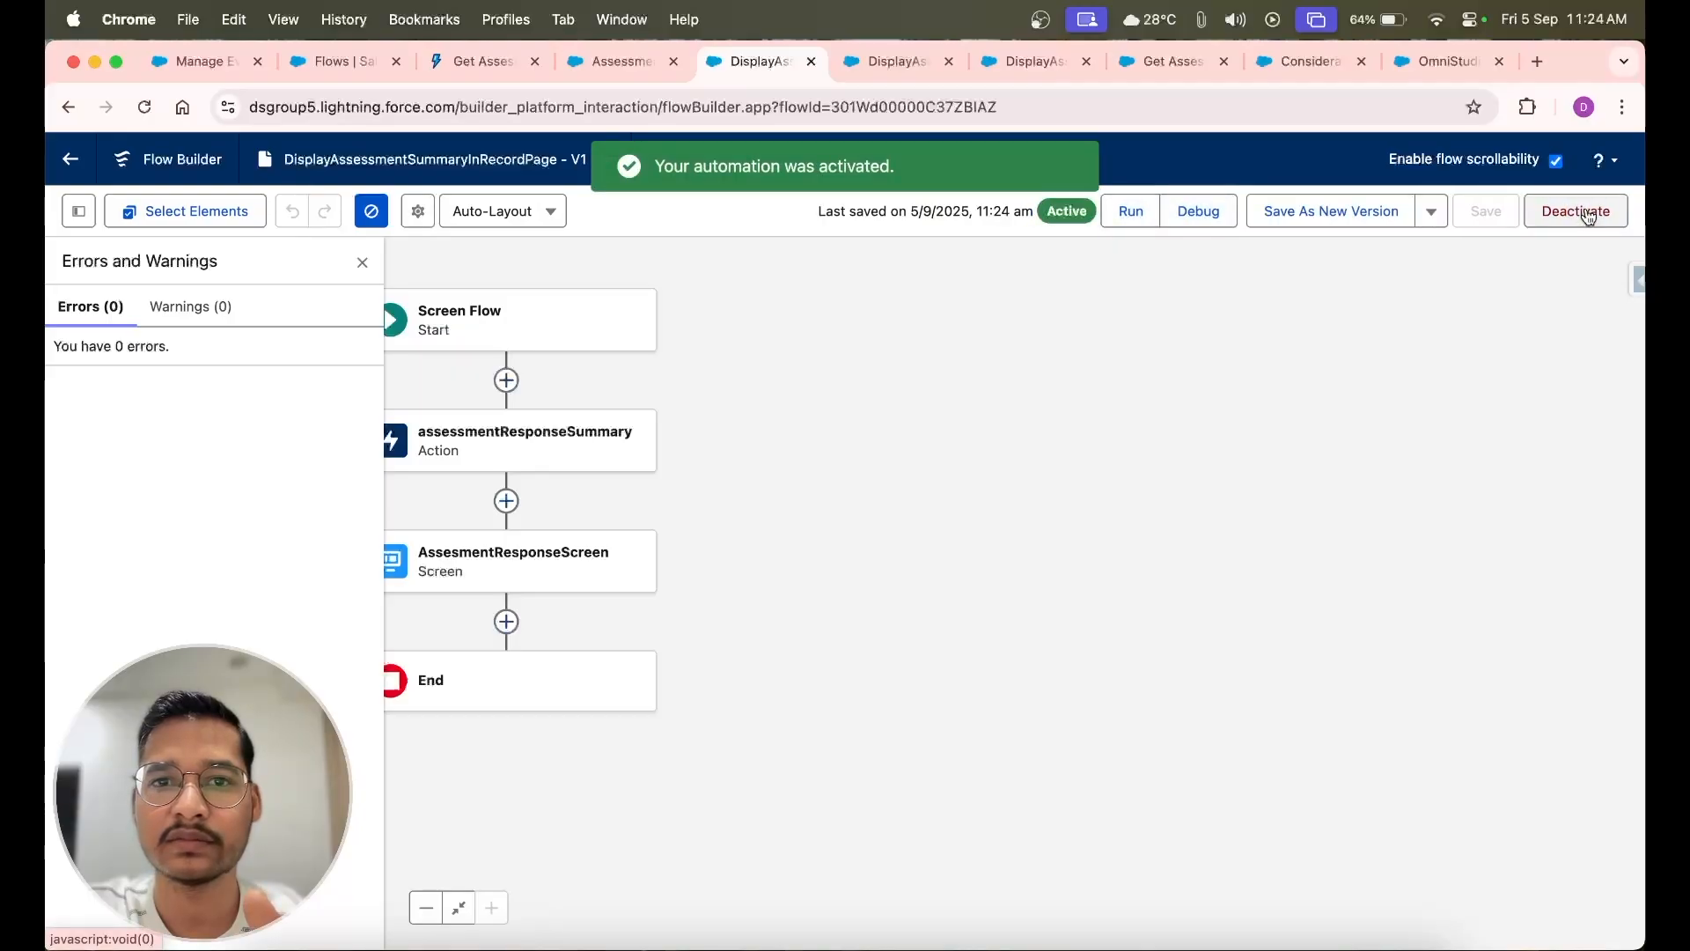
# Open the Assessment record's page for editing in Lightning App Builder and search the components for "ta"
pyautogui.click(614, 63)
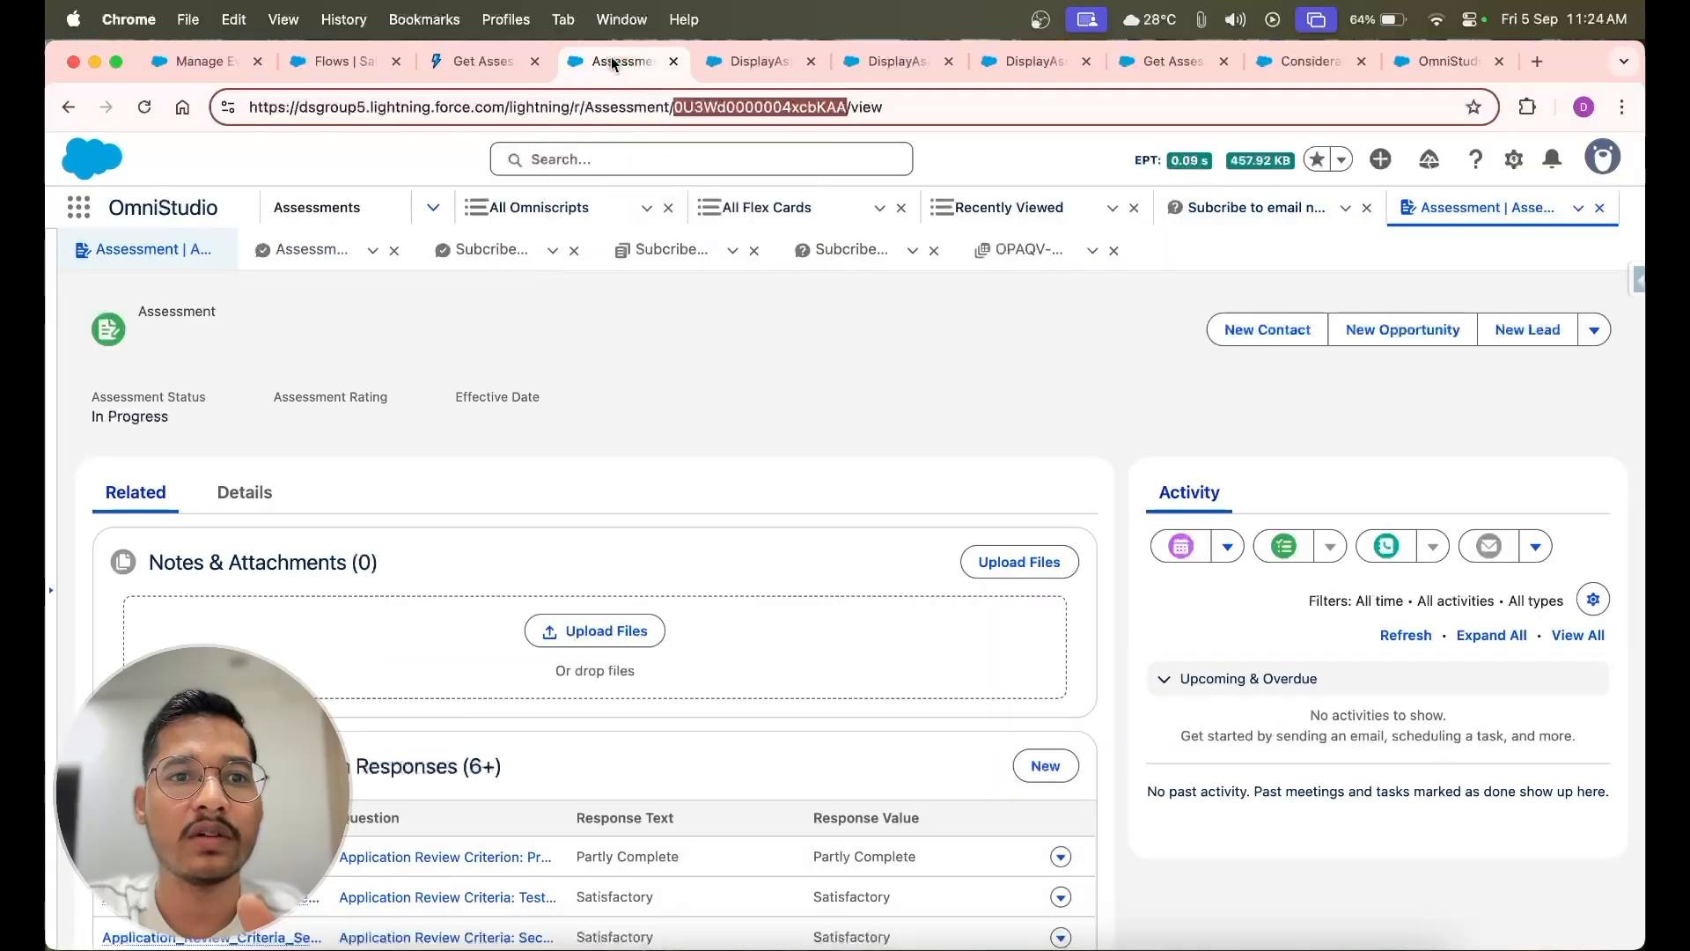
pyautogui.click(1516, 159)
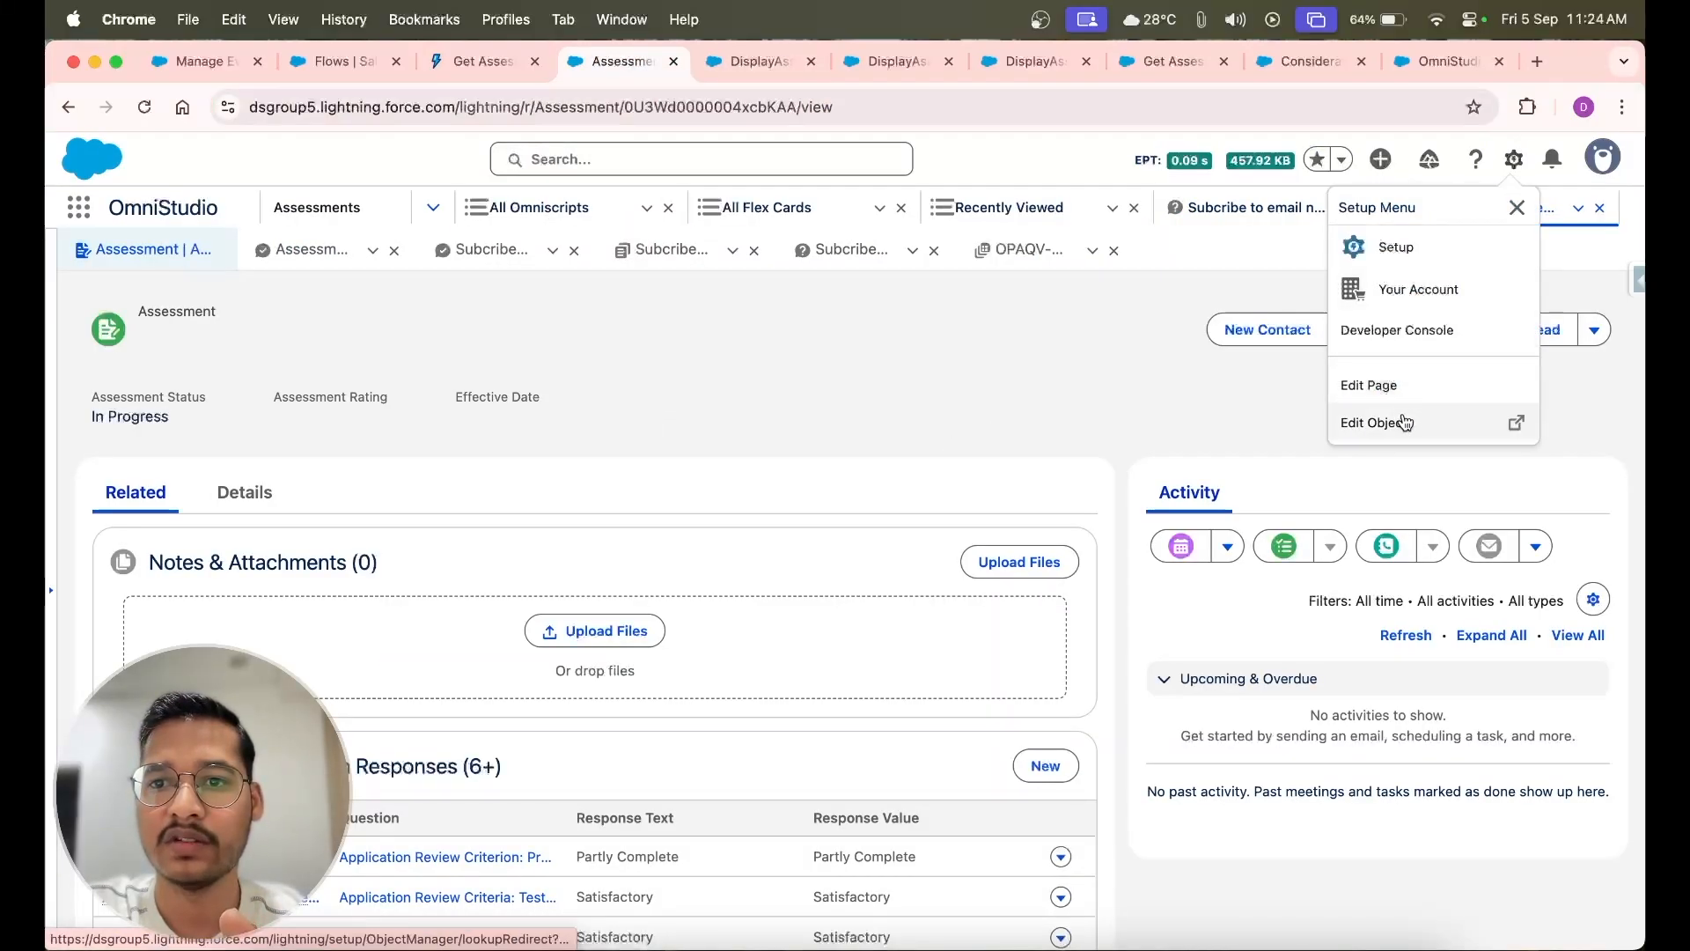
pyautogui.click(1400, 382)
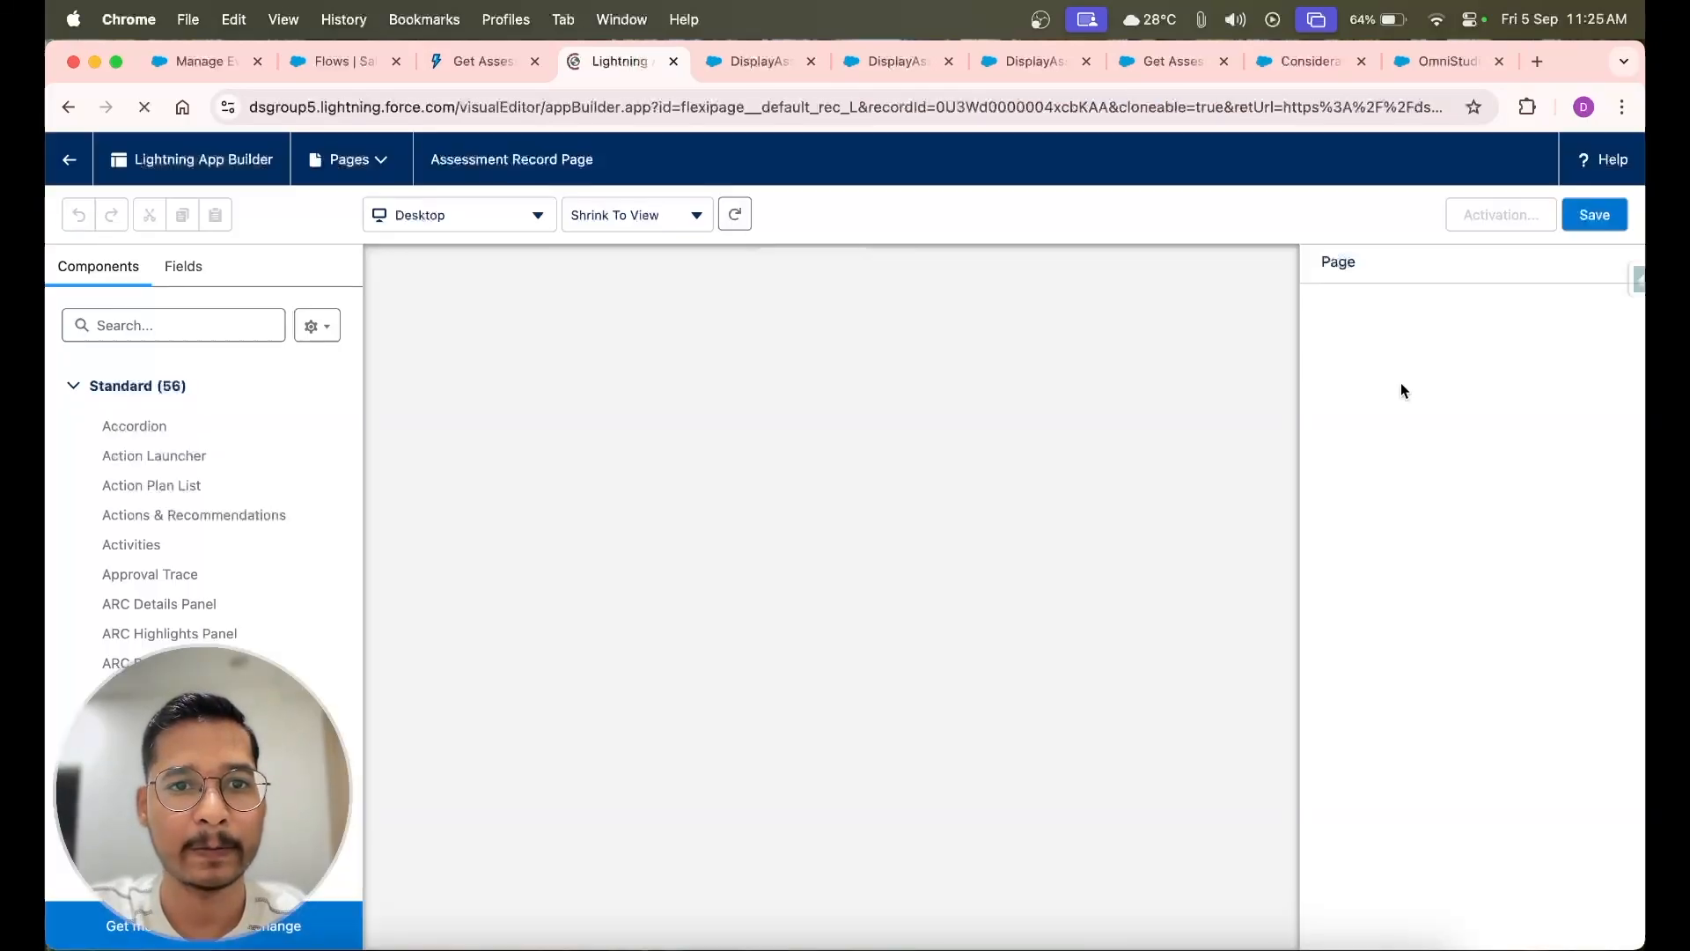
pyautogui.click(177, 320)
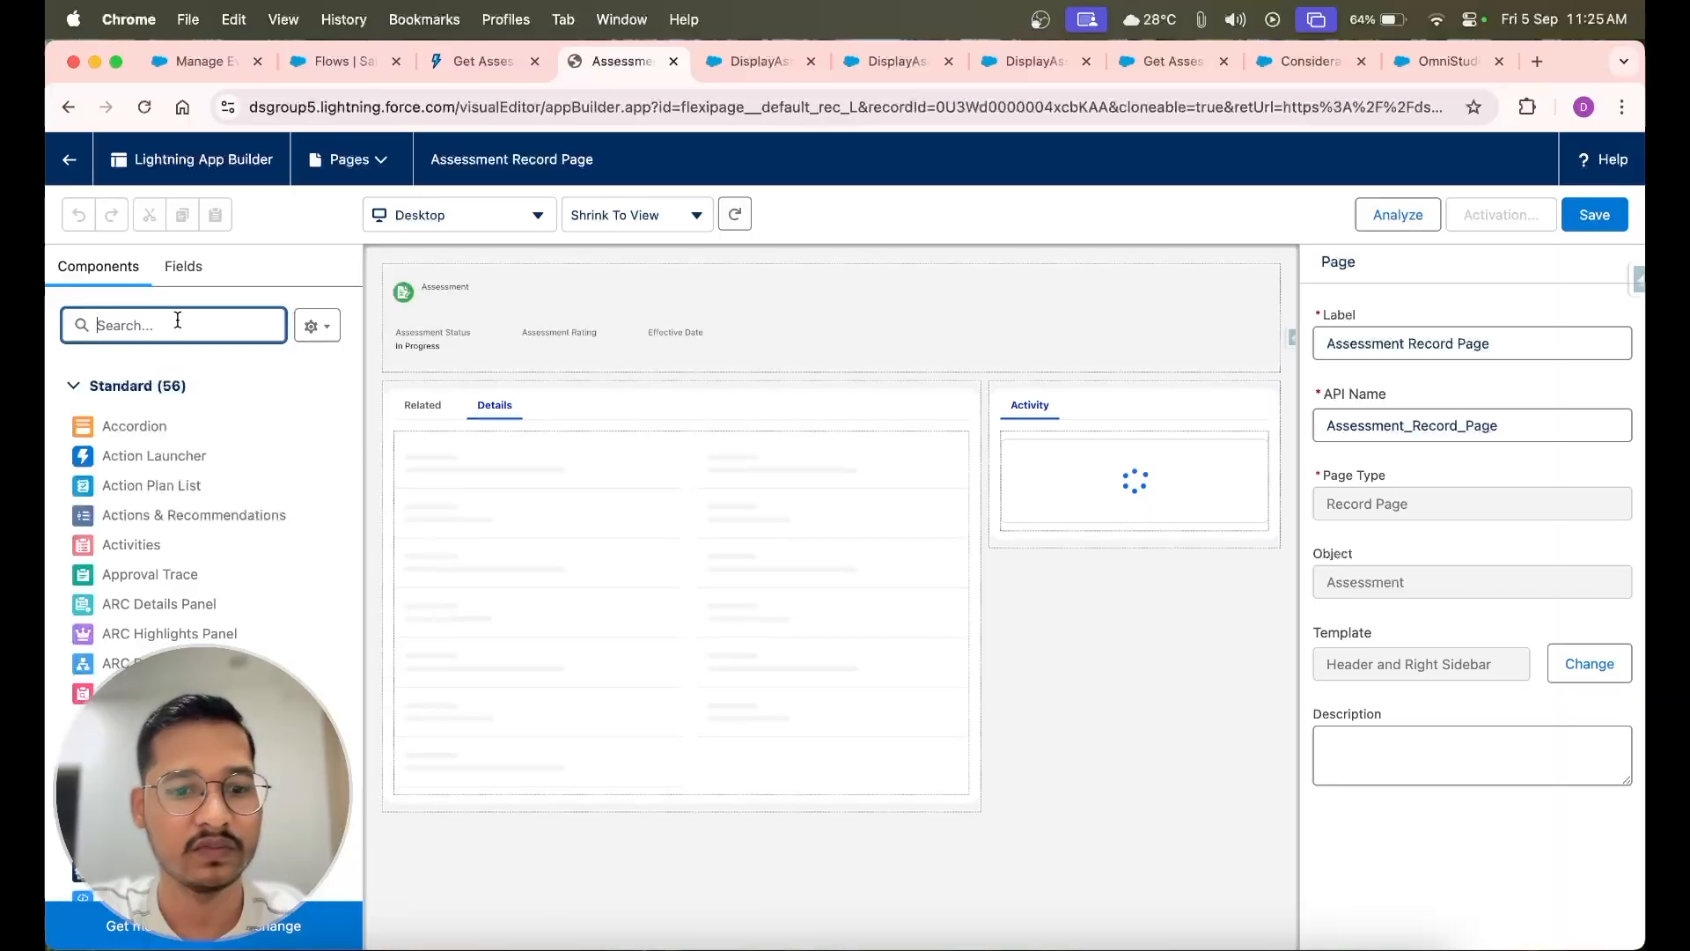
pyautogui.write('ta')
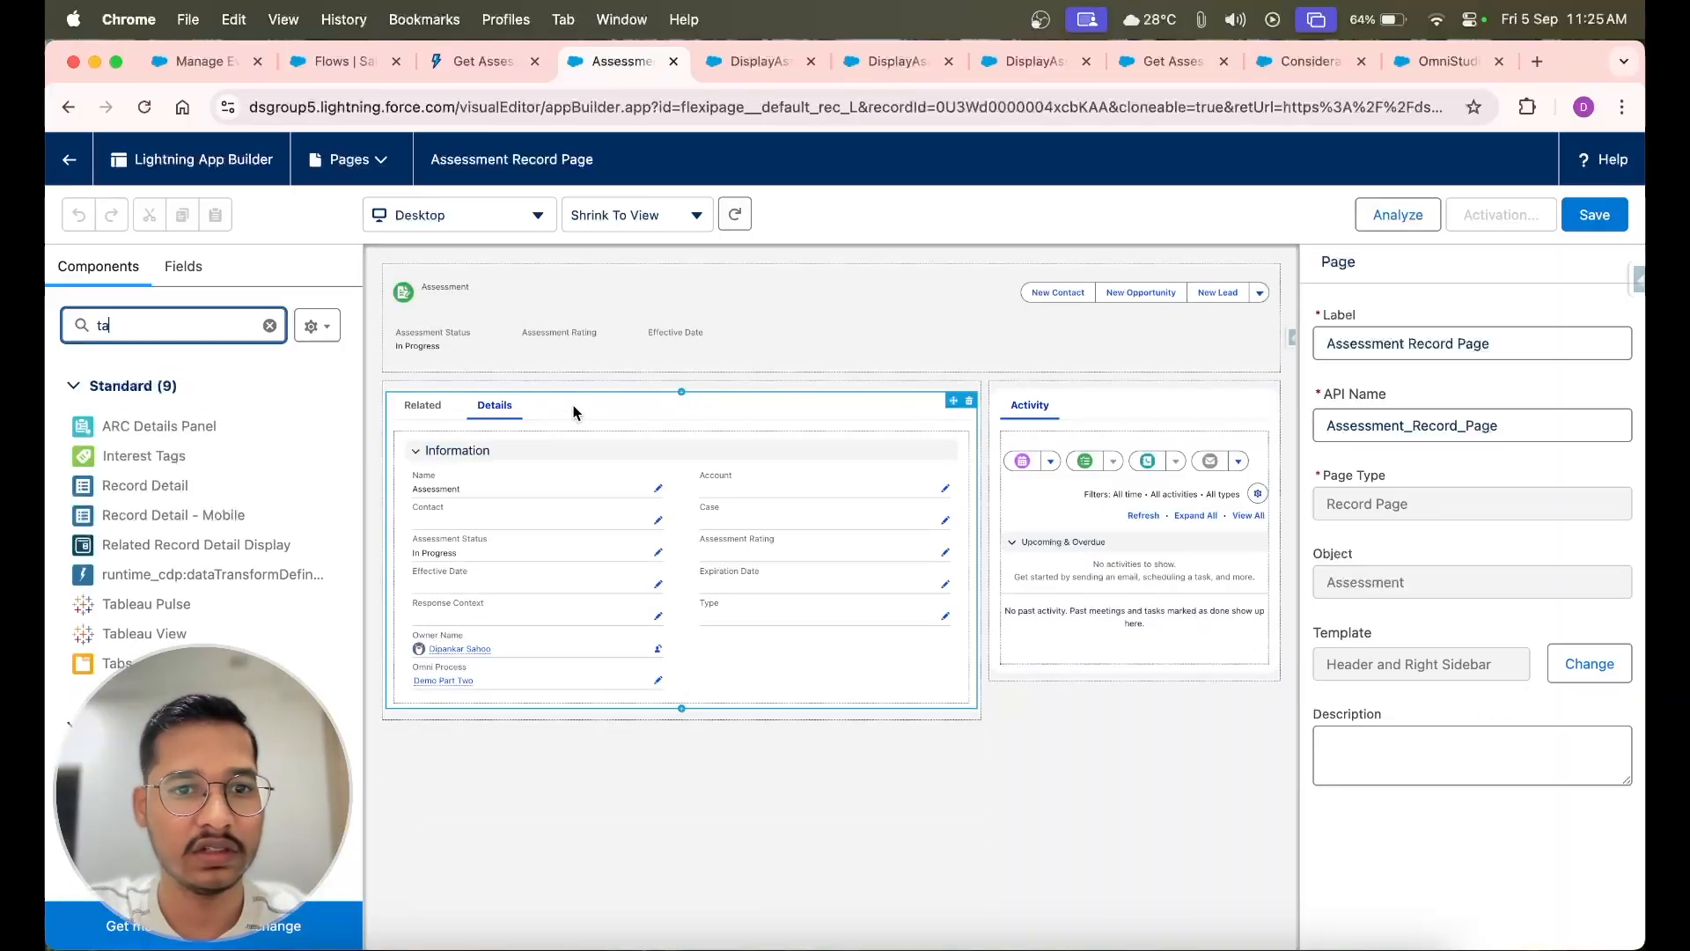
# Add a third tab with the custom label Summary to the Tabs component that holds Related and Details
pyautogui.click(573, 412)
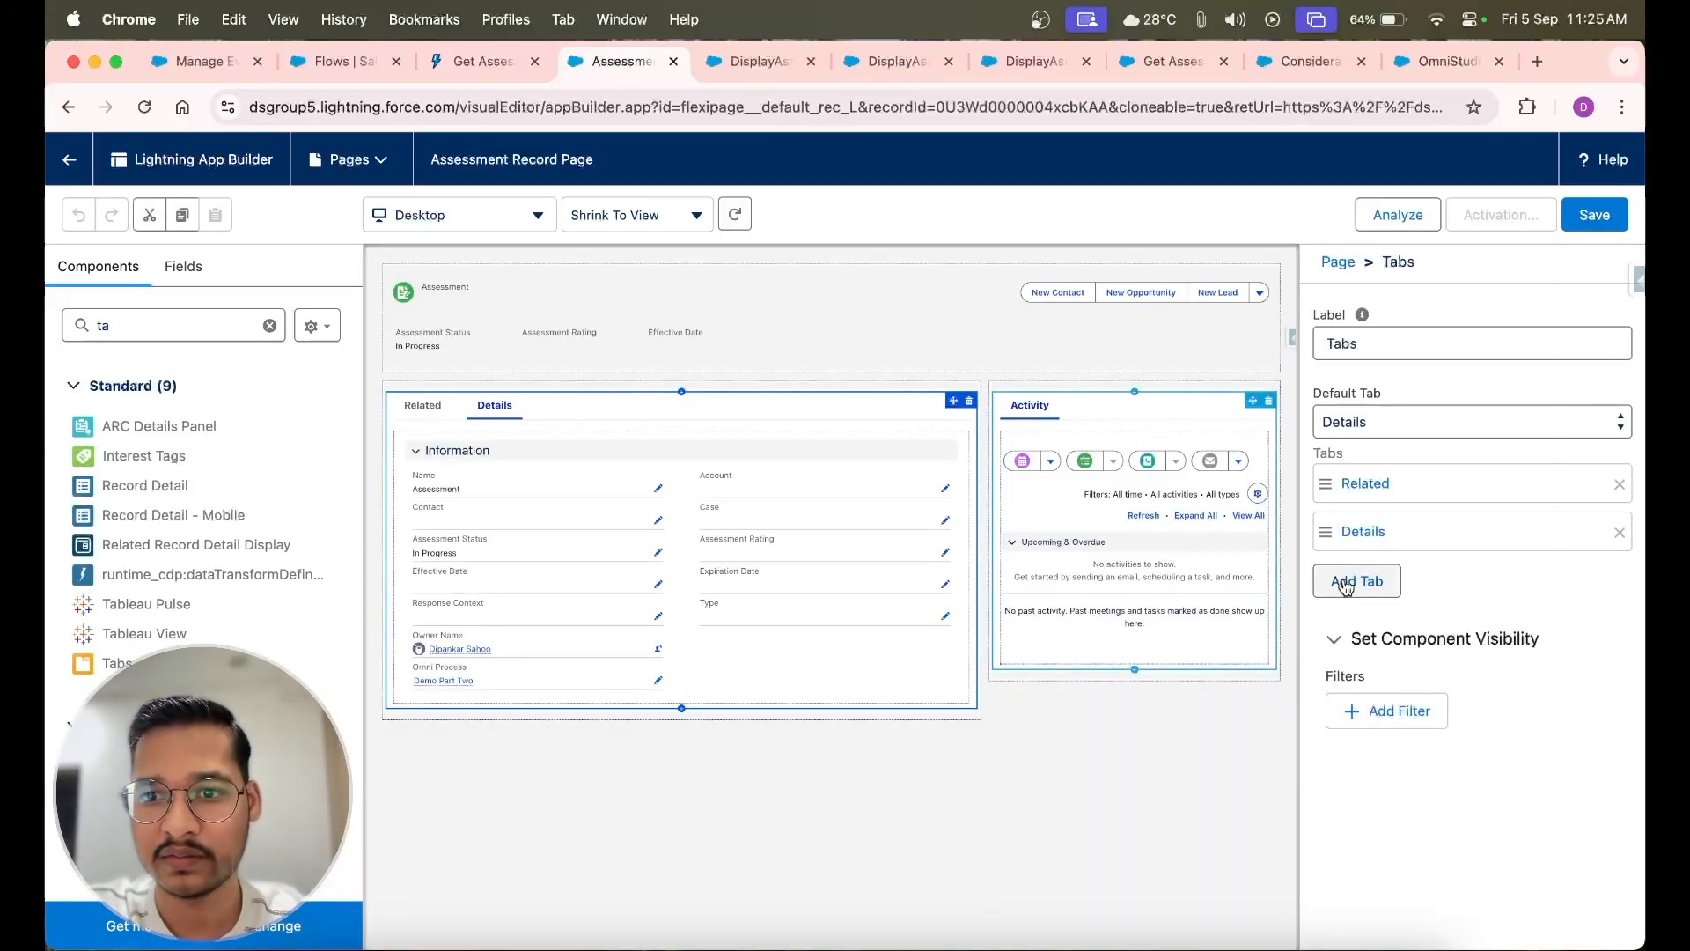
pyautogui.click(1344, 585)
pyautogui.click(1405, 597)
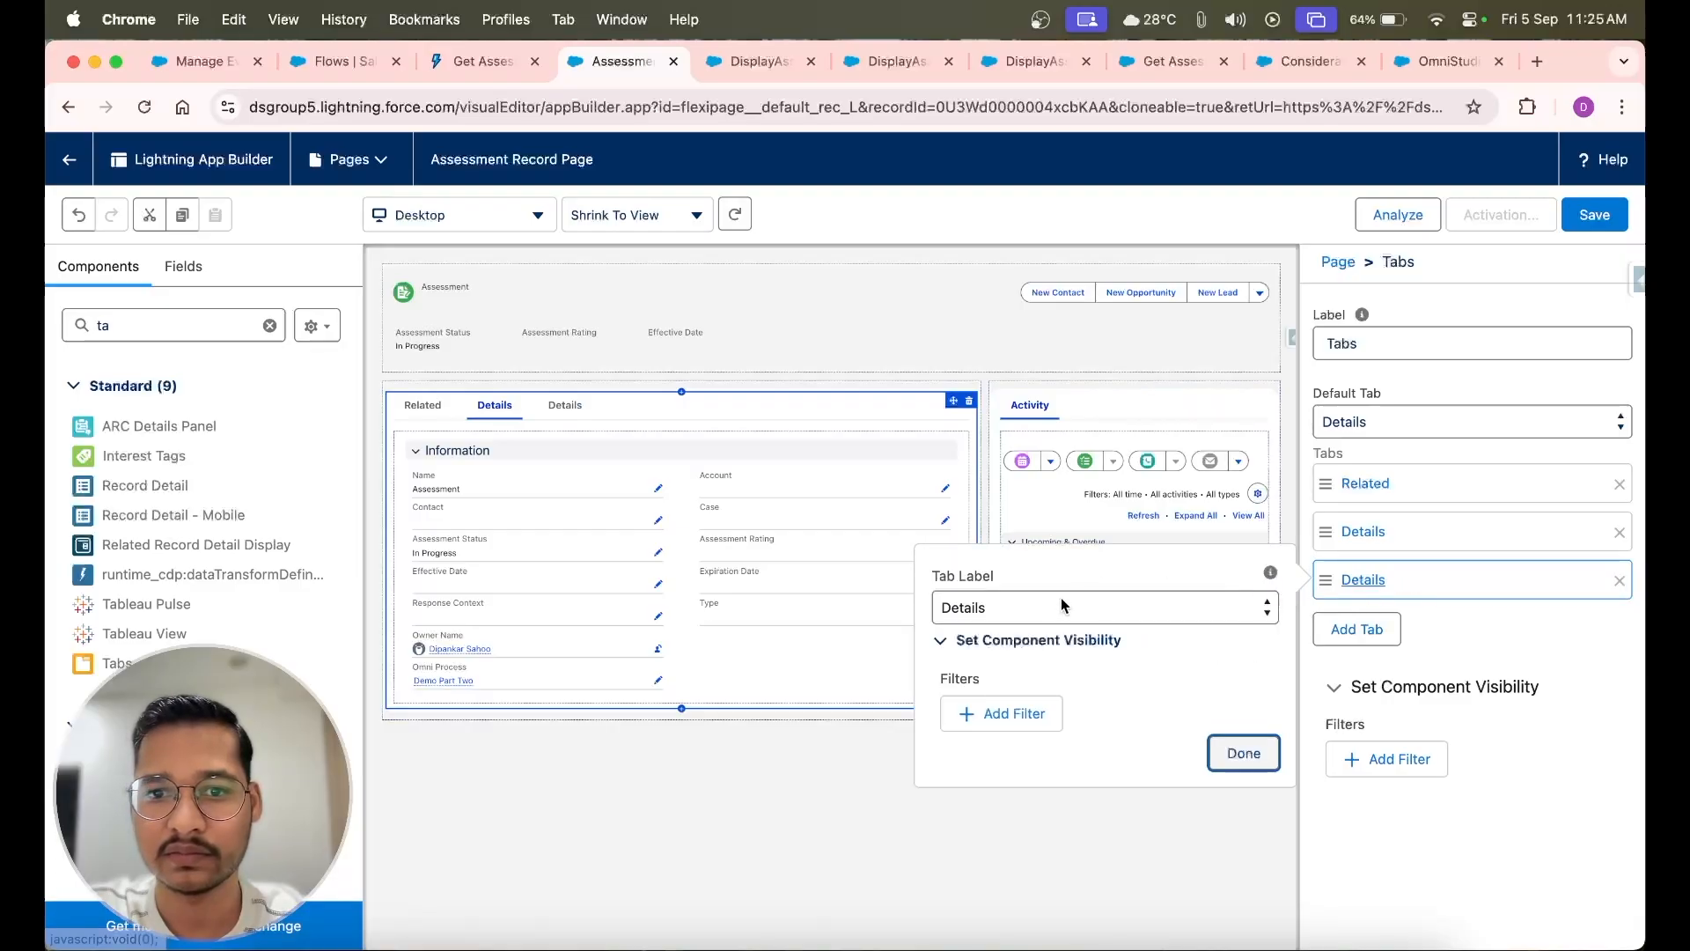
pyautogui.click(1042, 599)
pyautogui.scroll(-20, 1042, 606)
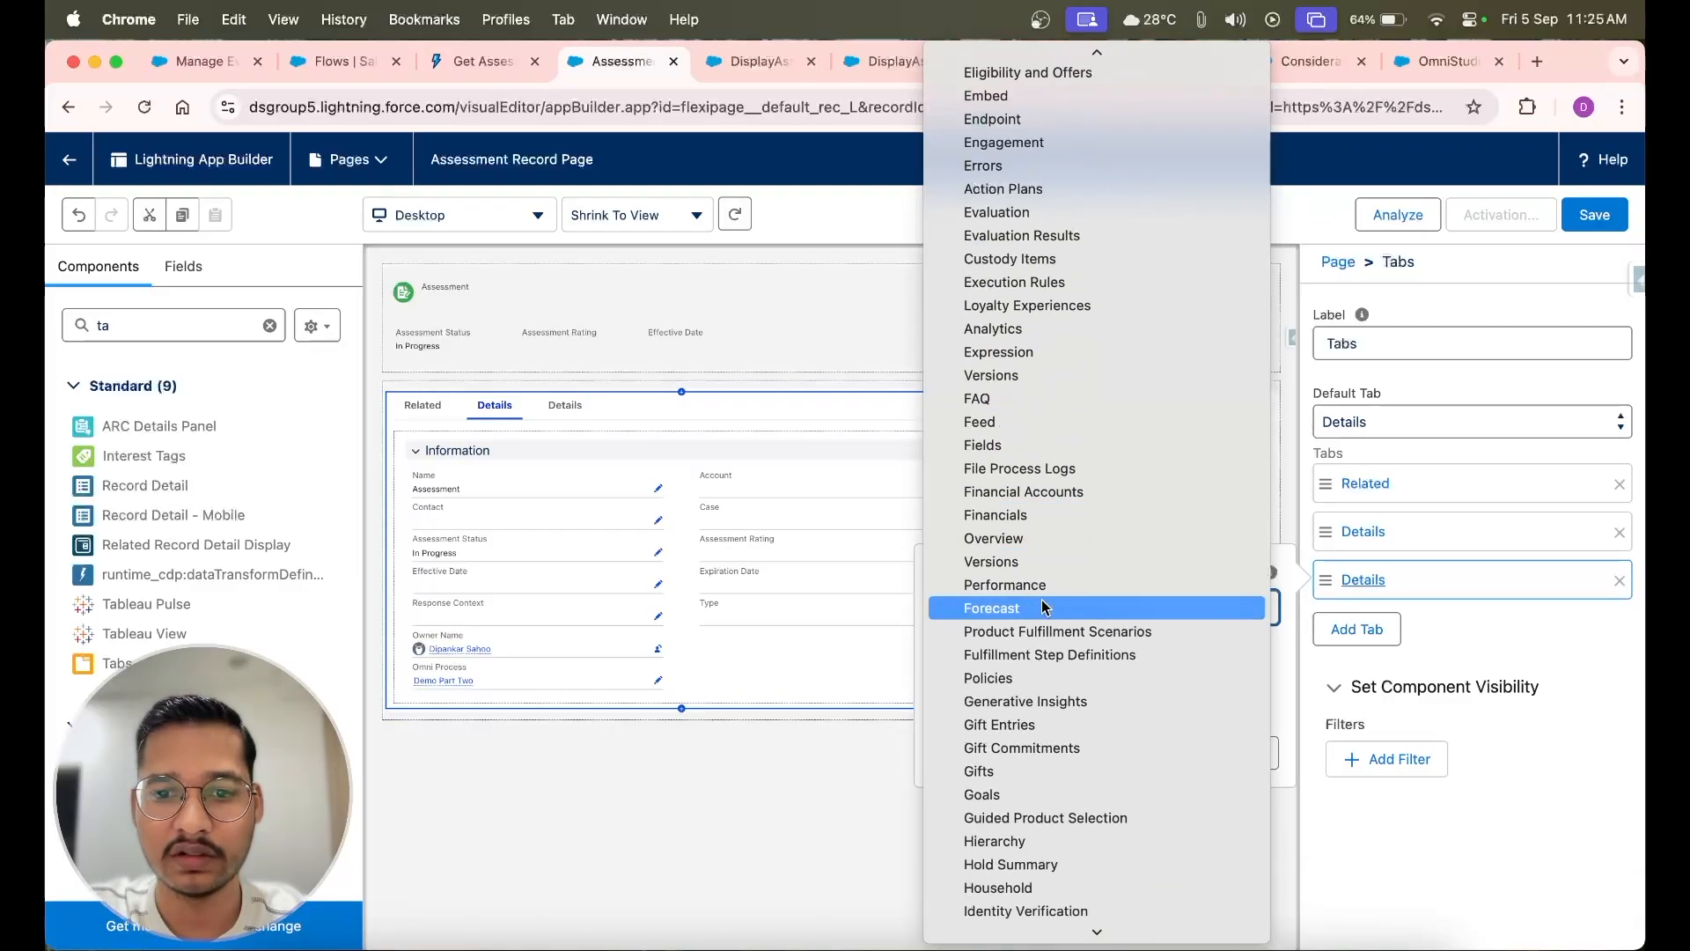
pyautogui.scroll(-3, 1042, 605)
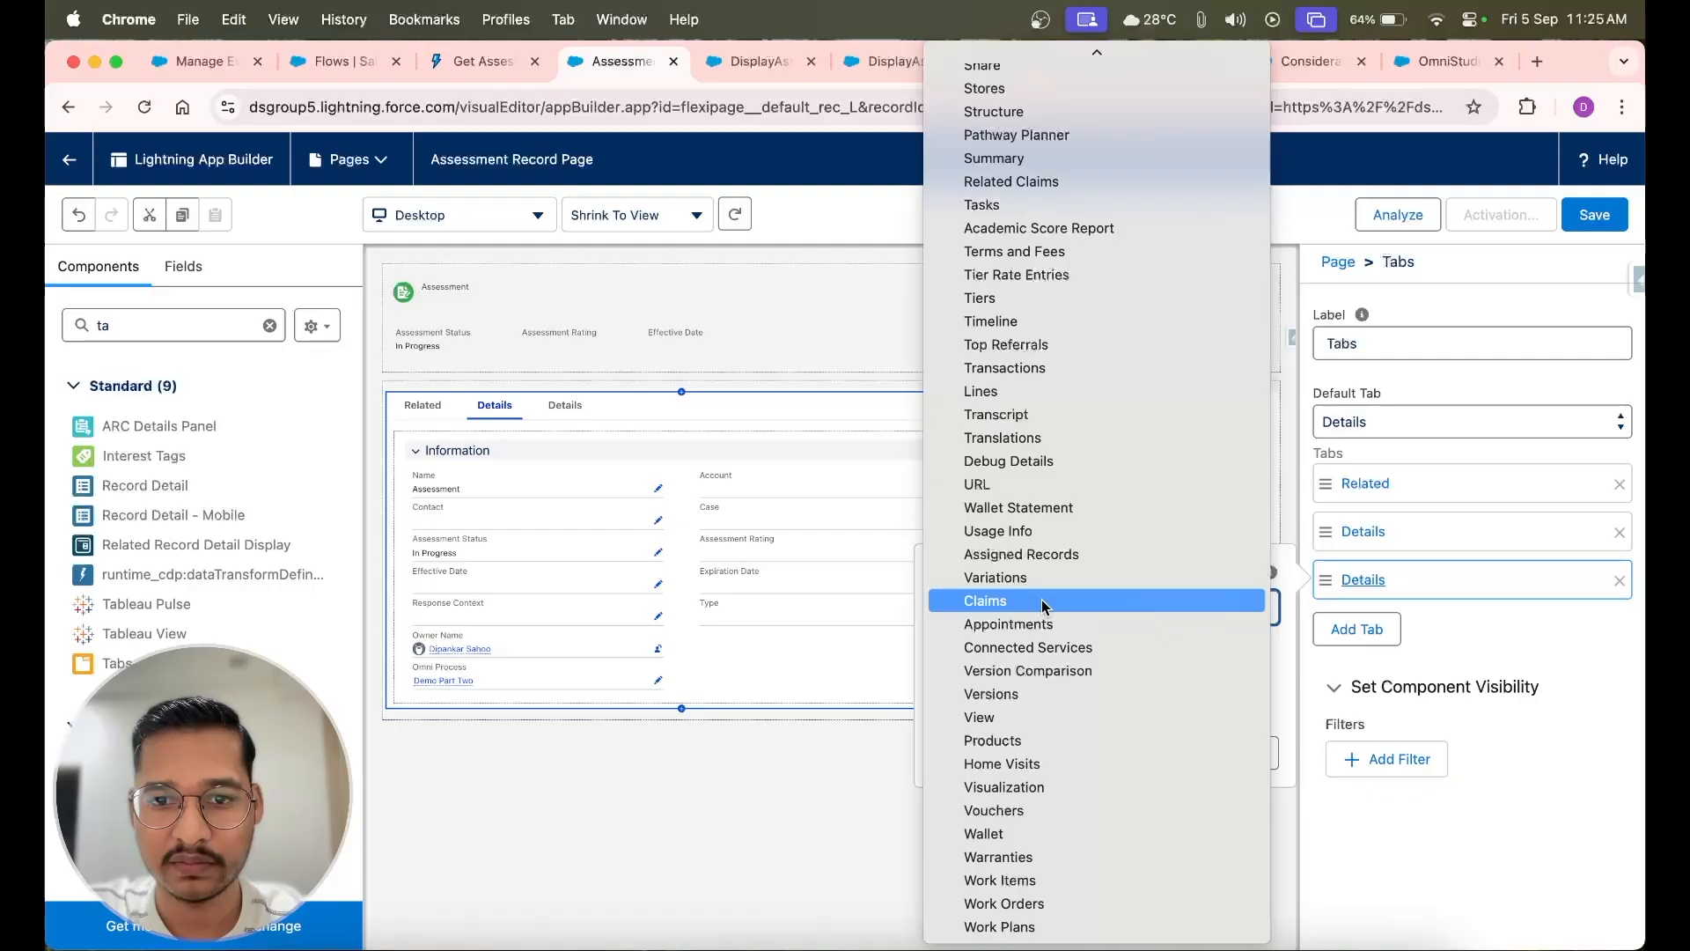
pyautogui.scroll(20, 1042, 605)
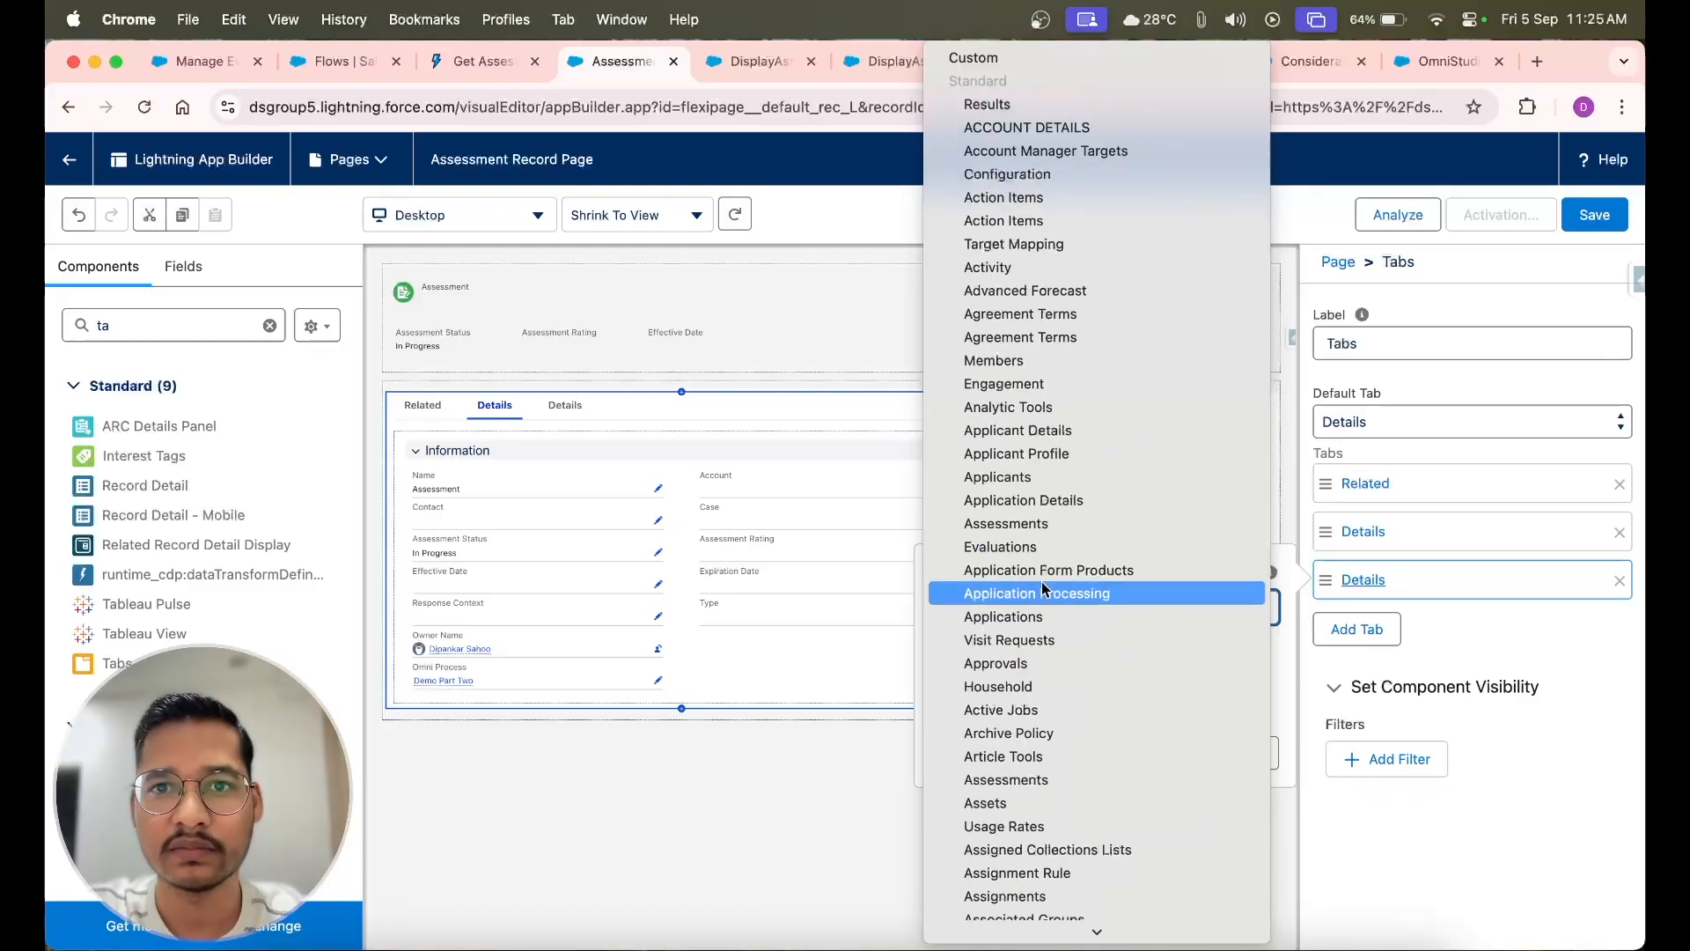
pyautogui.click(977, 57)
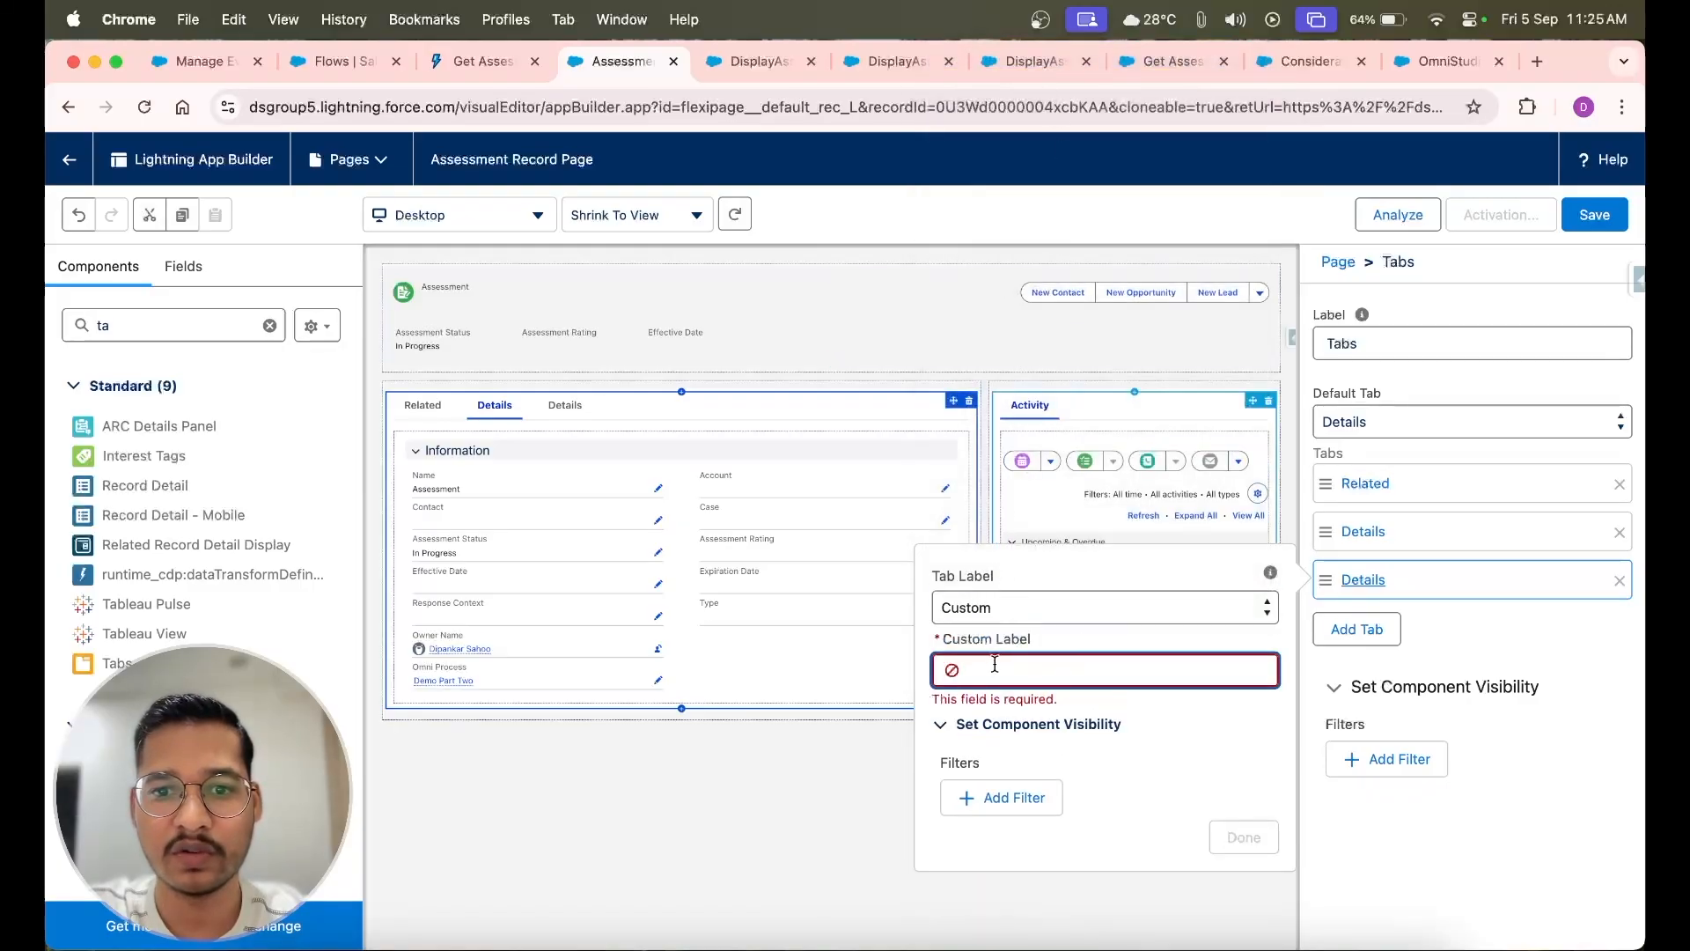
pyautogui.write('Summary')
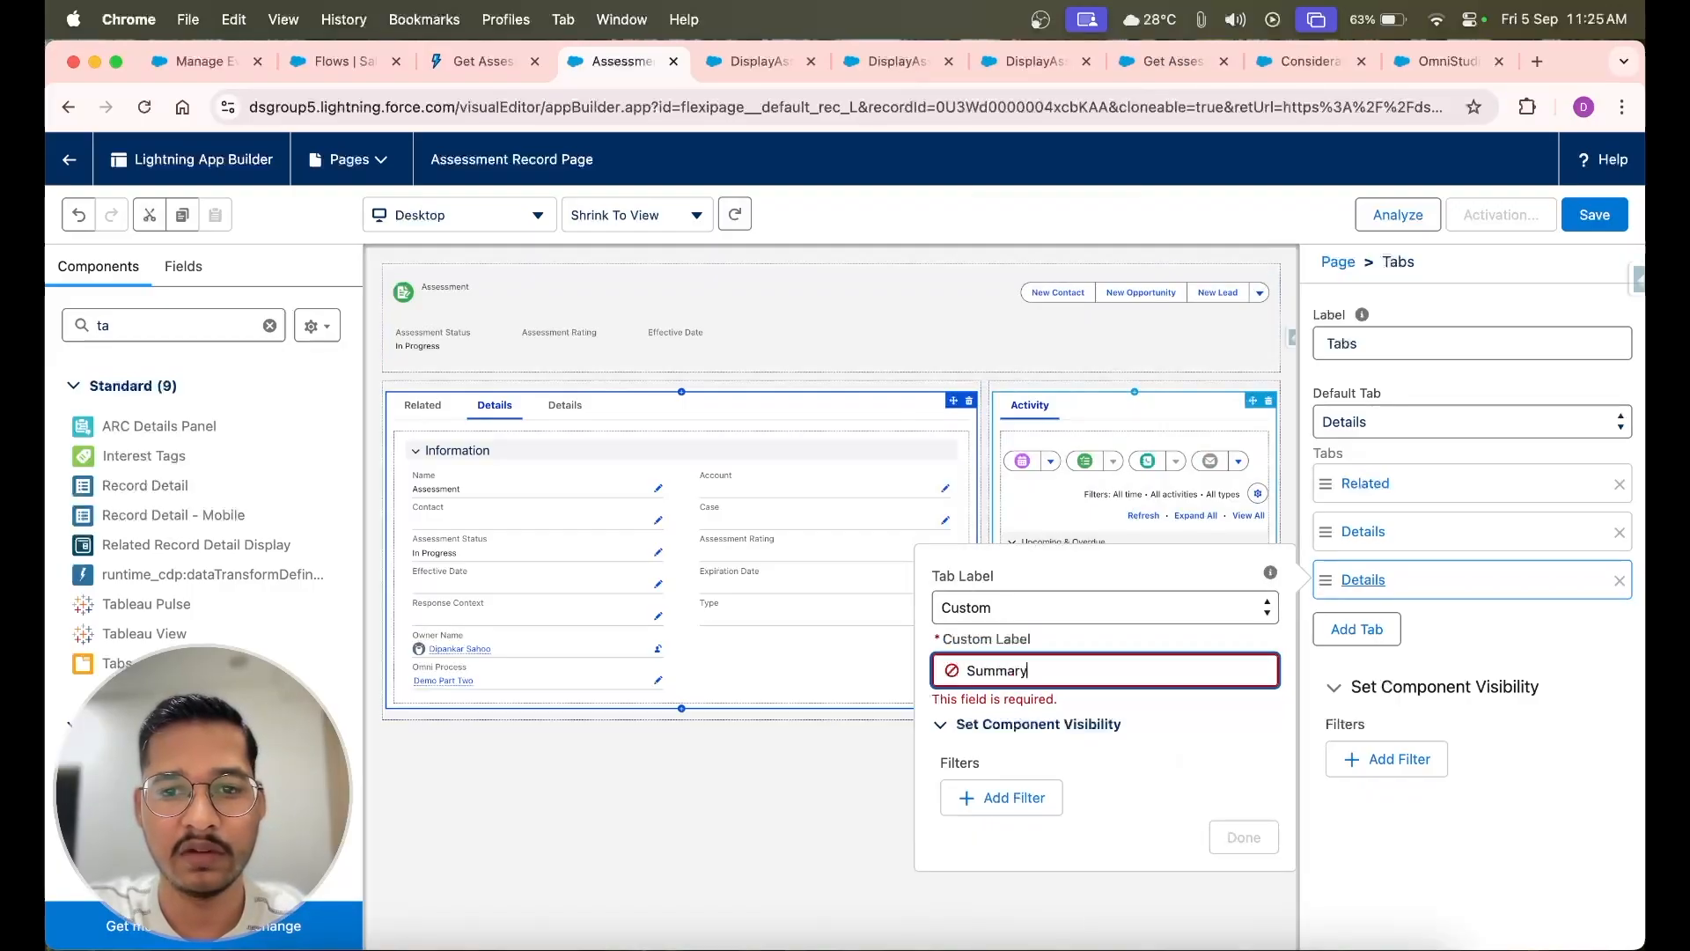
pyautogui.click(1181, 766)
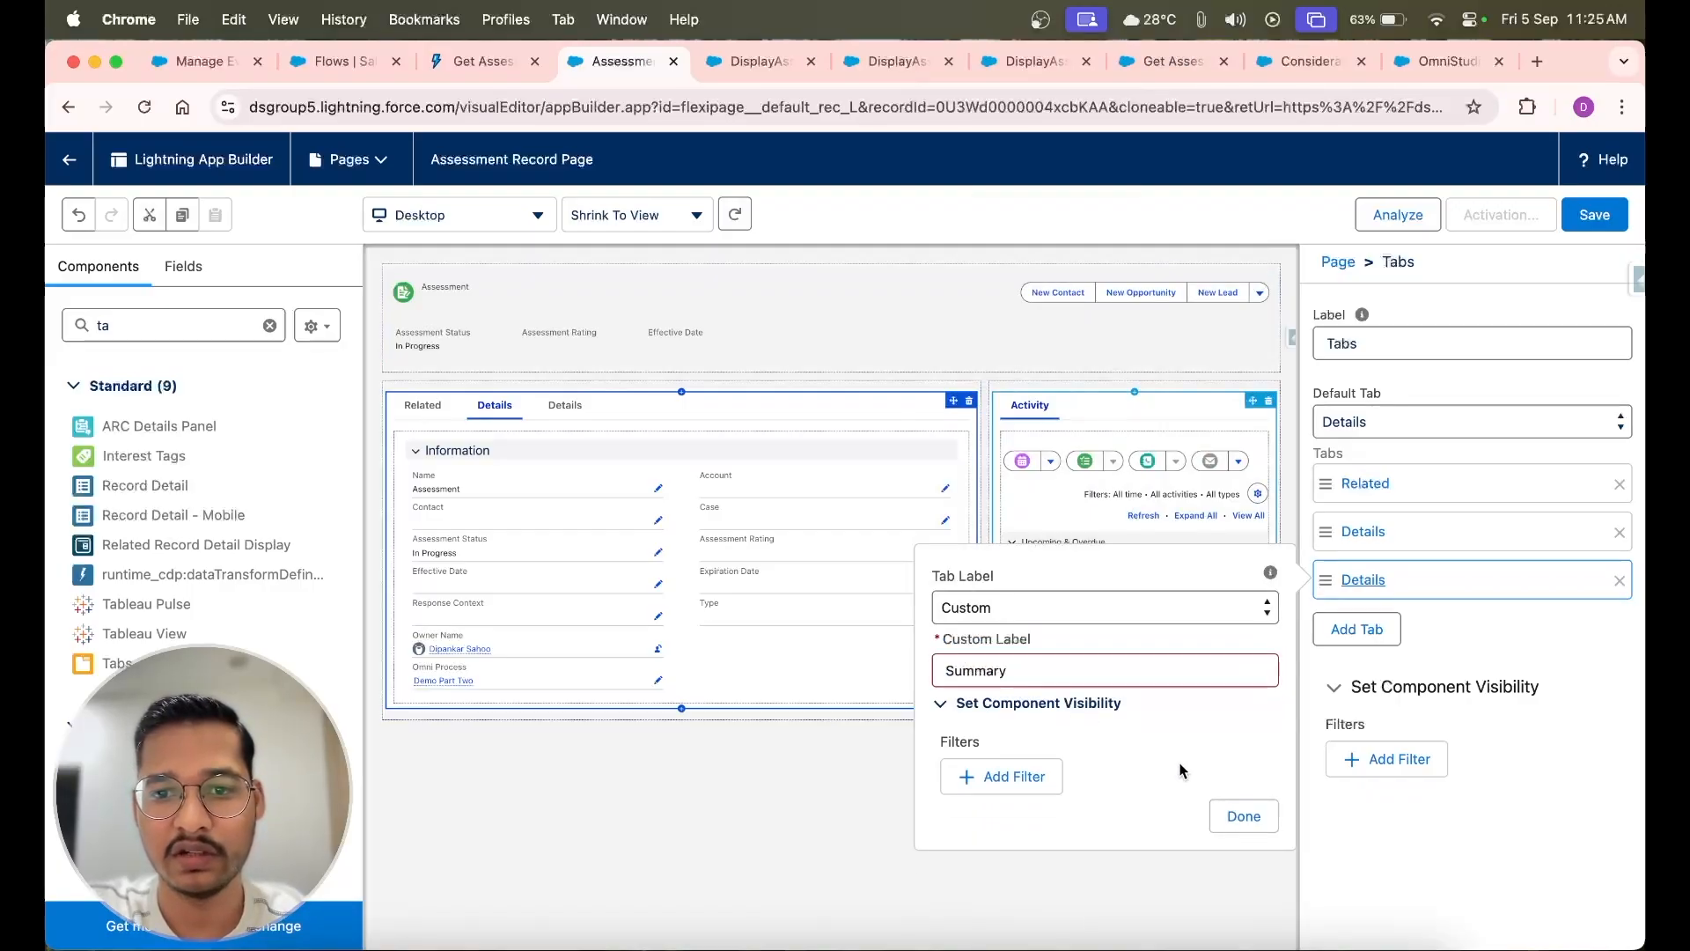
pyautogui.click(1243, 817)
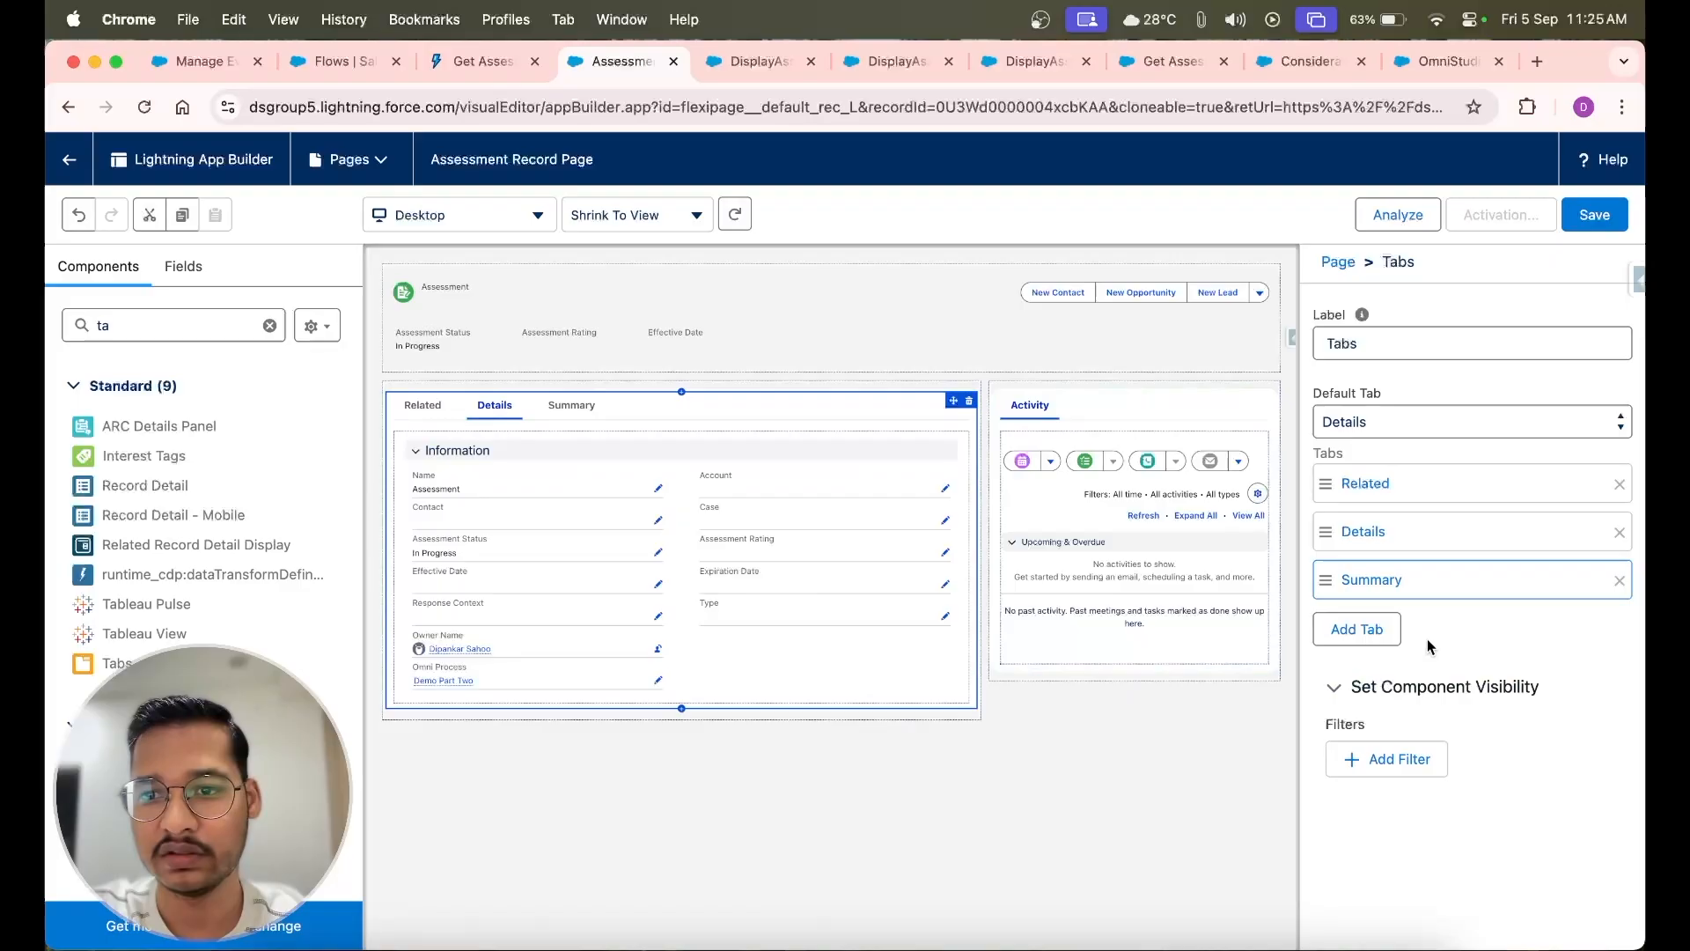
# Make Summary the default tab of the Tabs component
pyautogui.click(1453, 591)
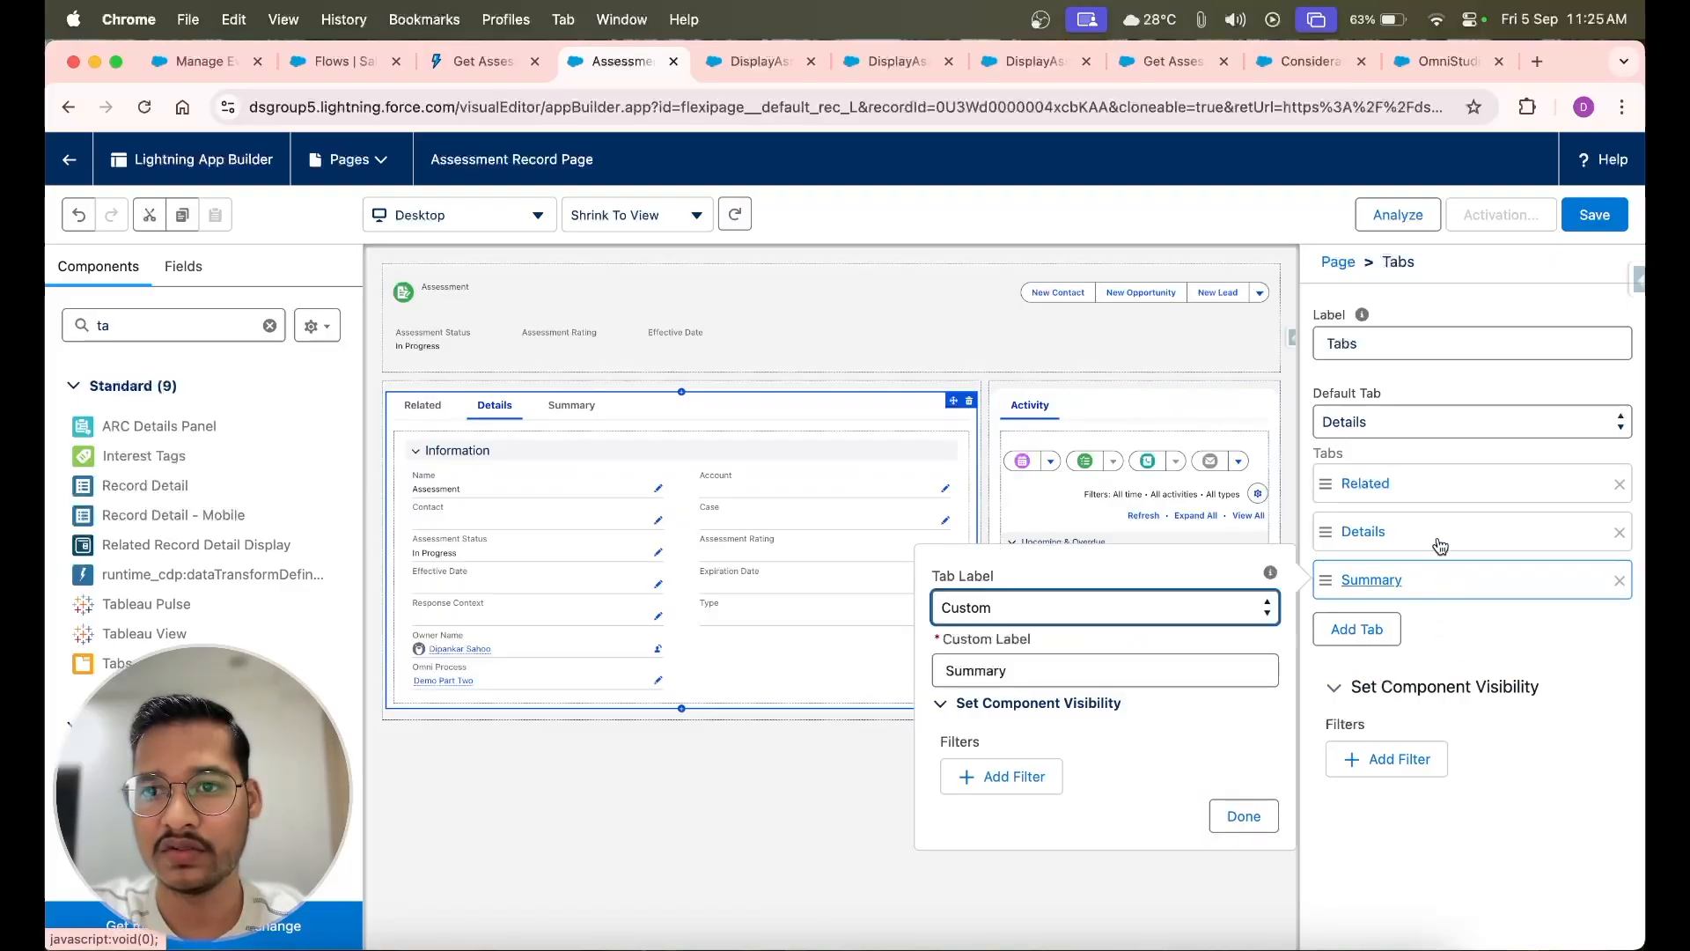
pyautogui.click(1419, 422)
pyautogui.click(1393, 446)
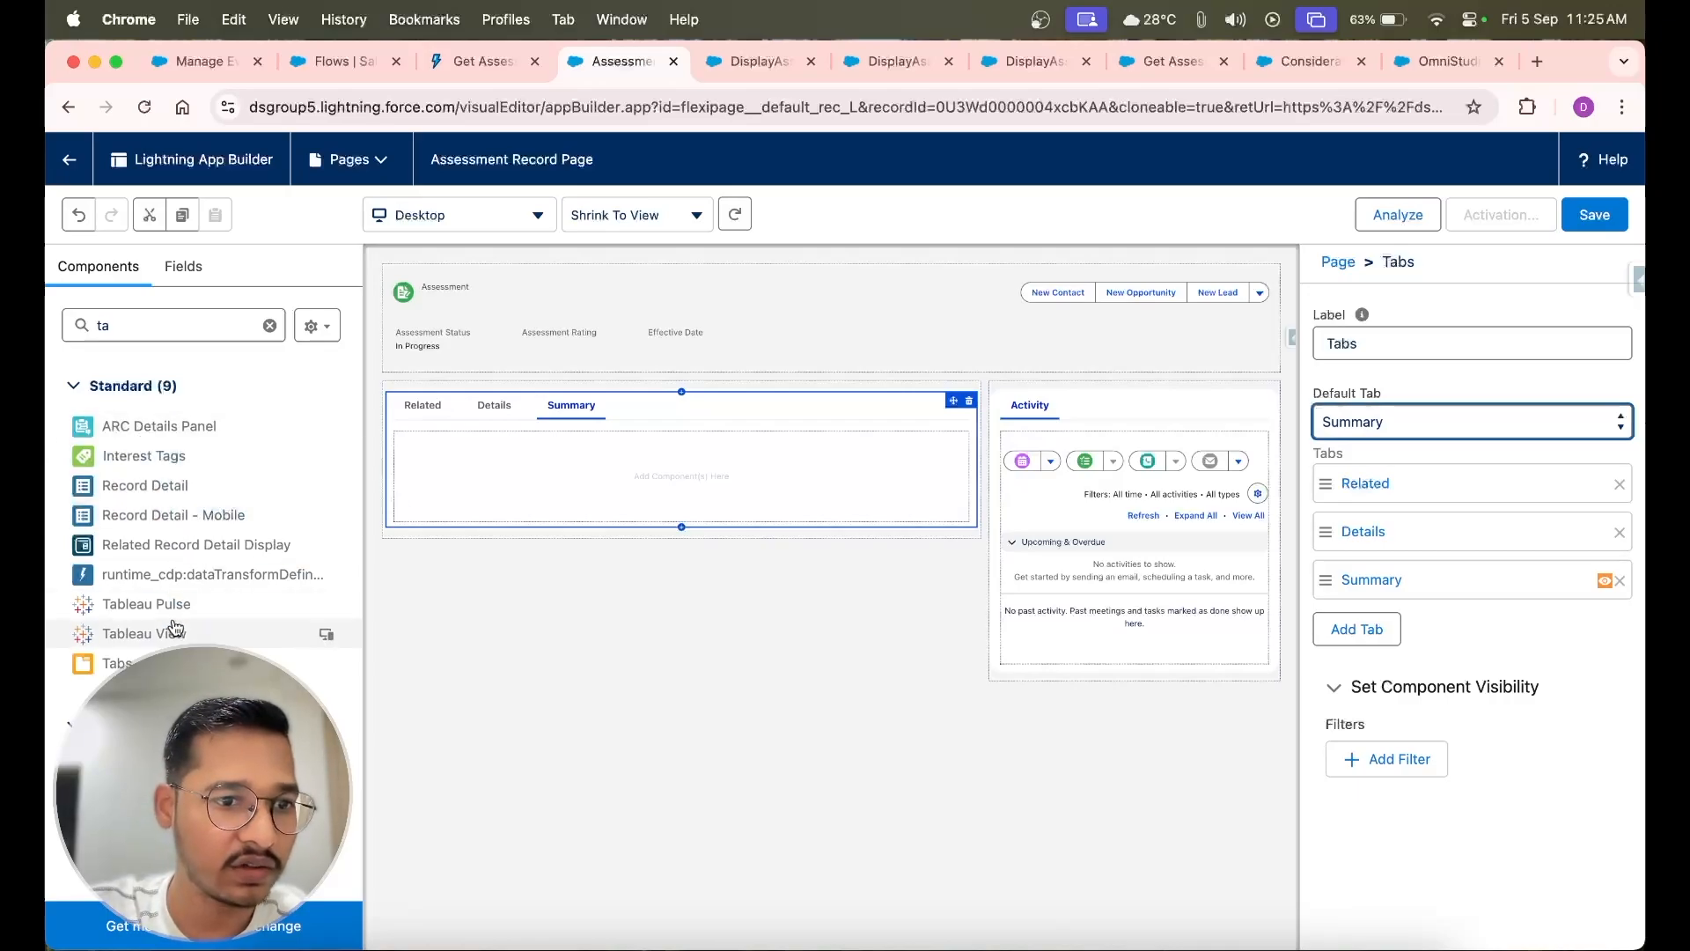
# Find the standard Flow component and place it in the empty Summary tab
pyautogui.doubleClick(157, 330)
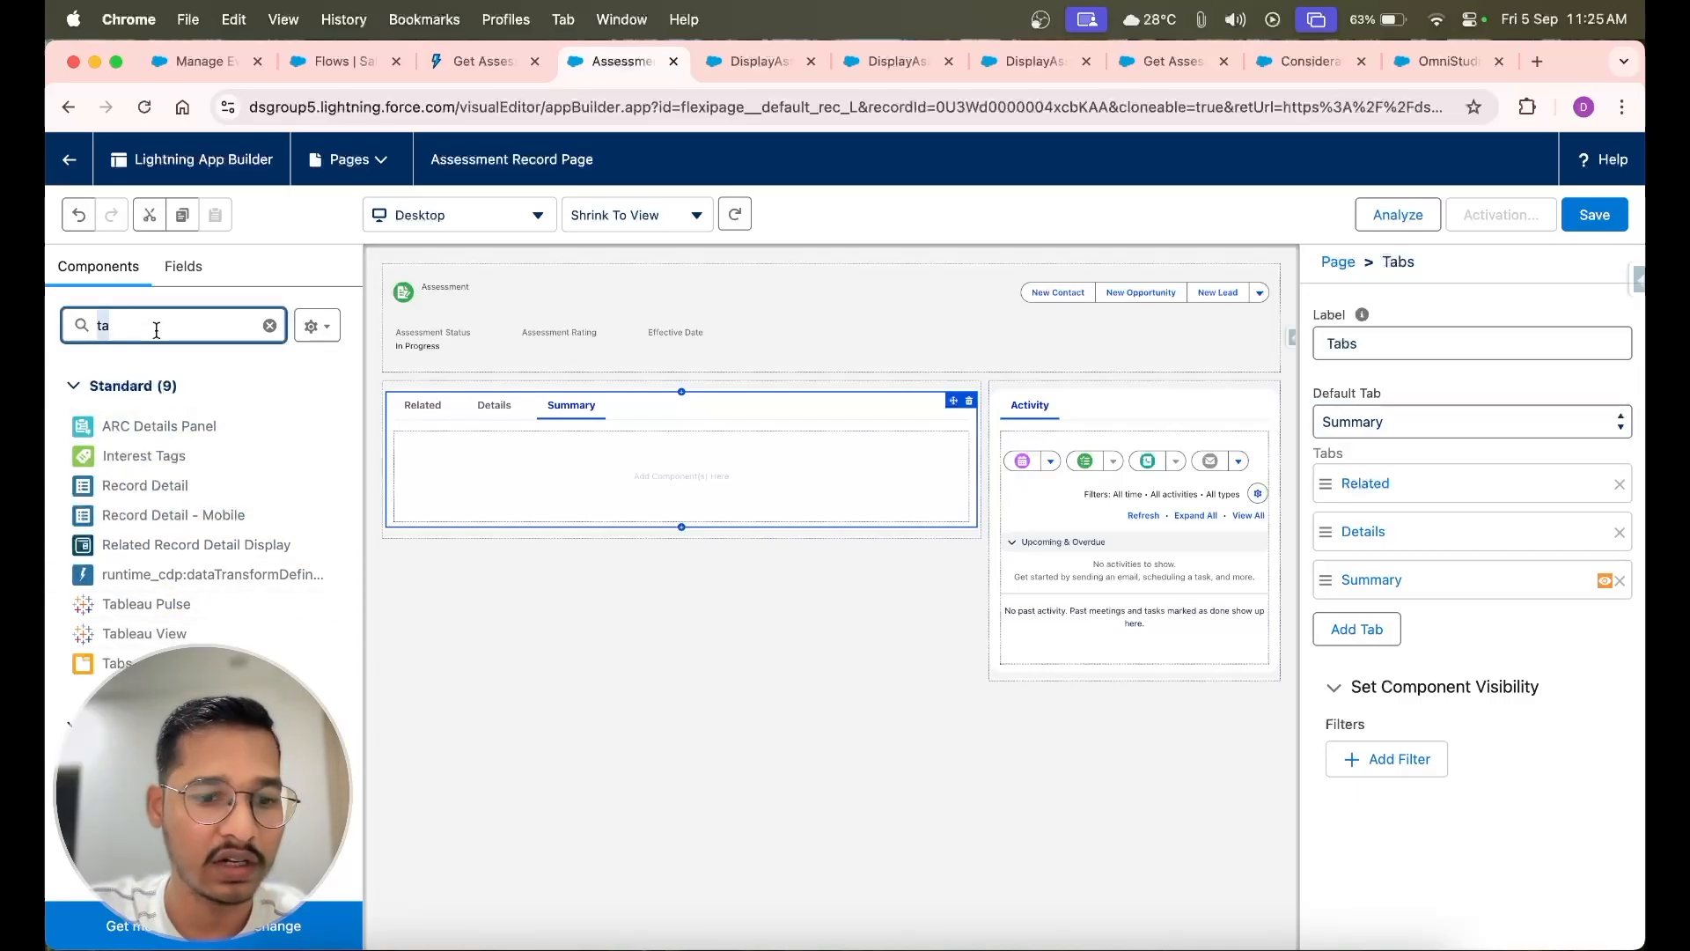
pyautogui.write('flo')
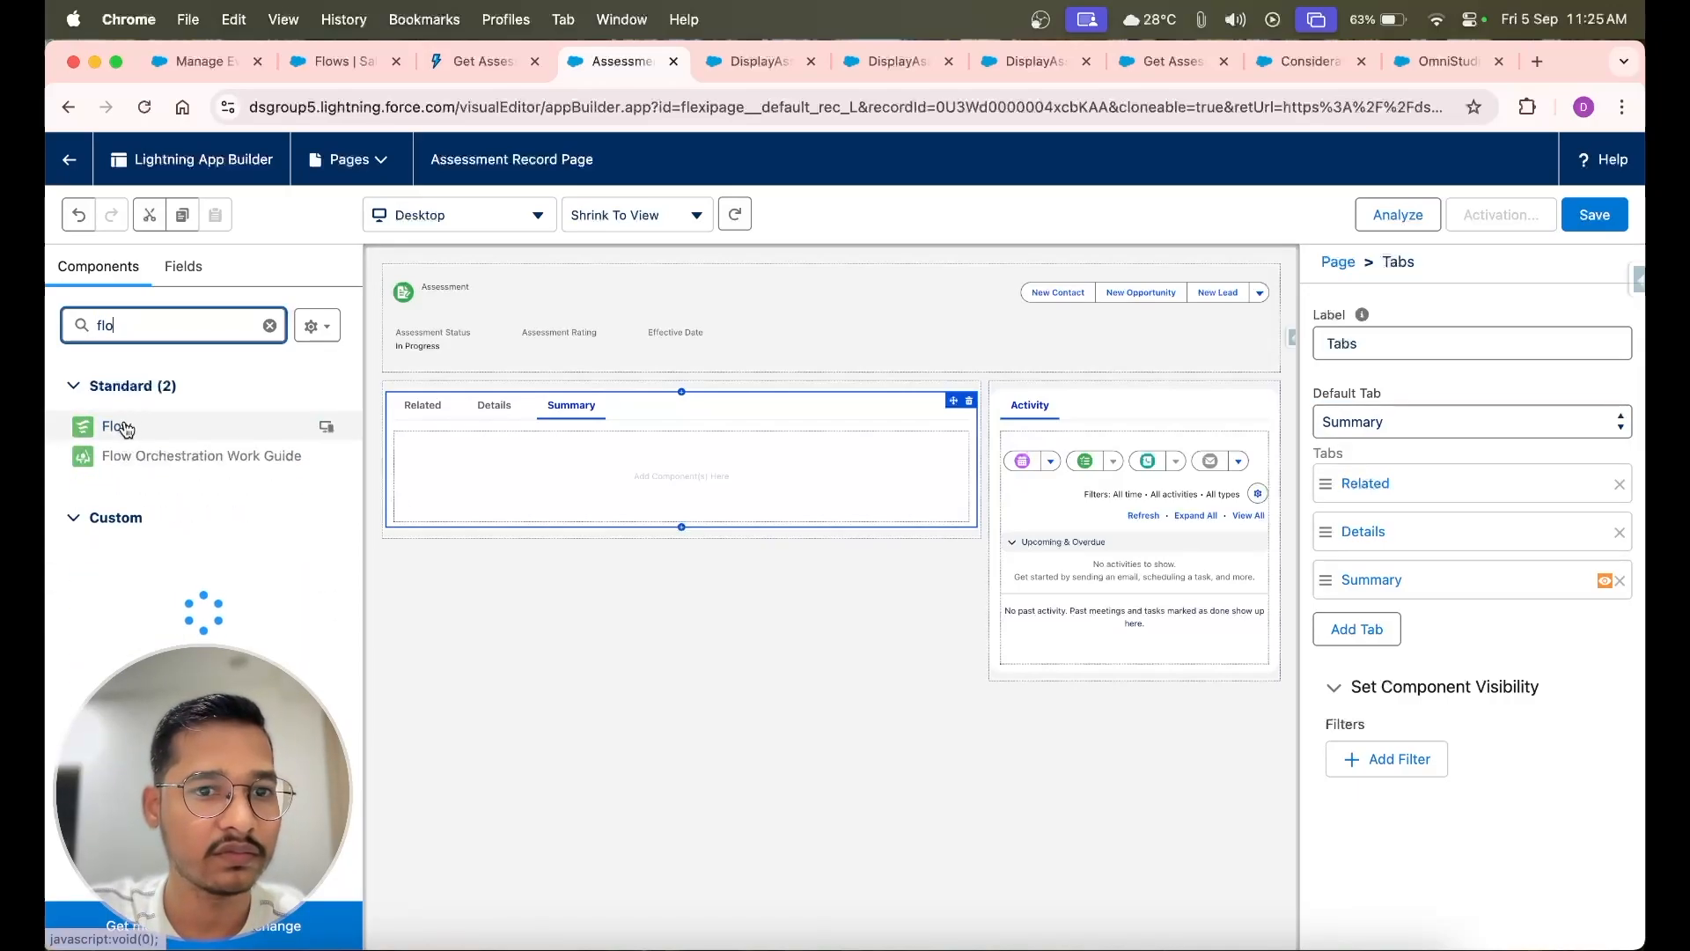
pyautogui.moveTo(126, 429); pyautogui.dragTo(486, 460)
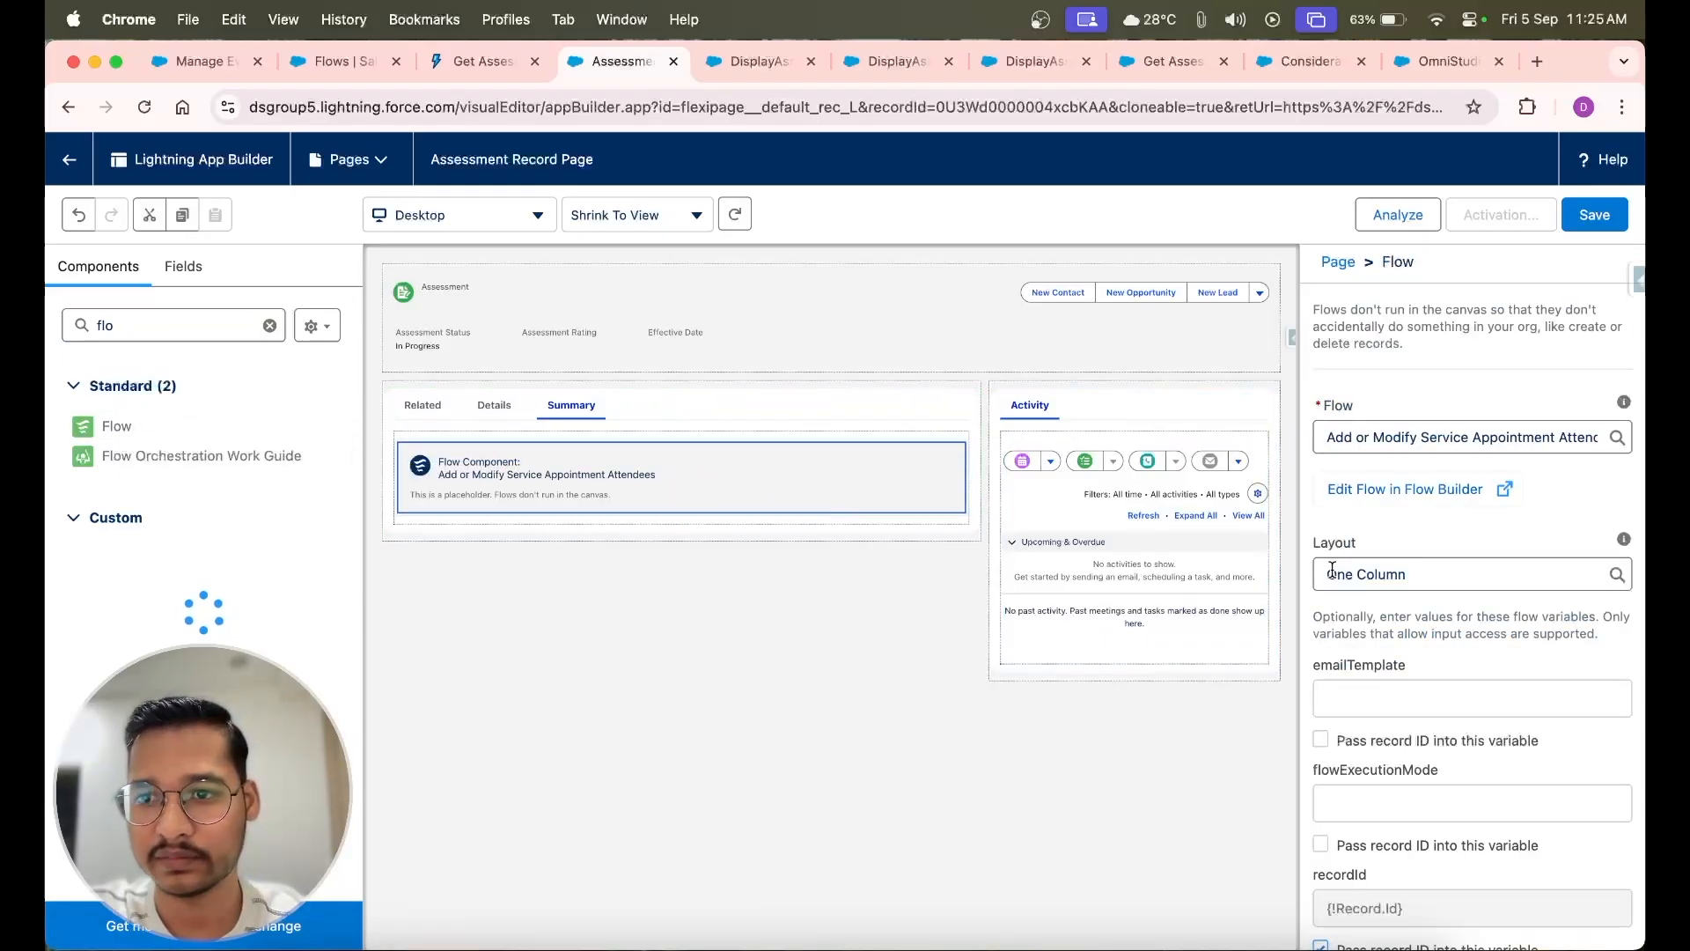
# Set the Flow component's flow to DisplayAssessmentSummaryInRecordPage, using the name copied from Flow Builder
pyautogui.click(1403, 431)
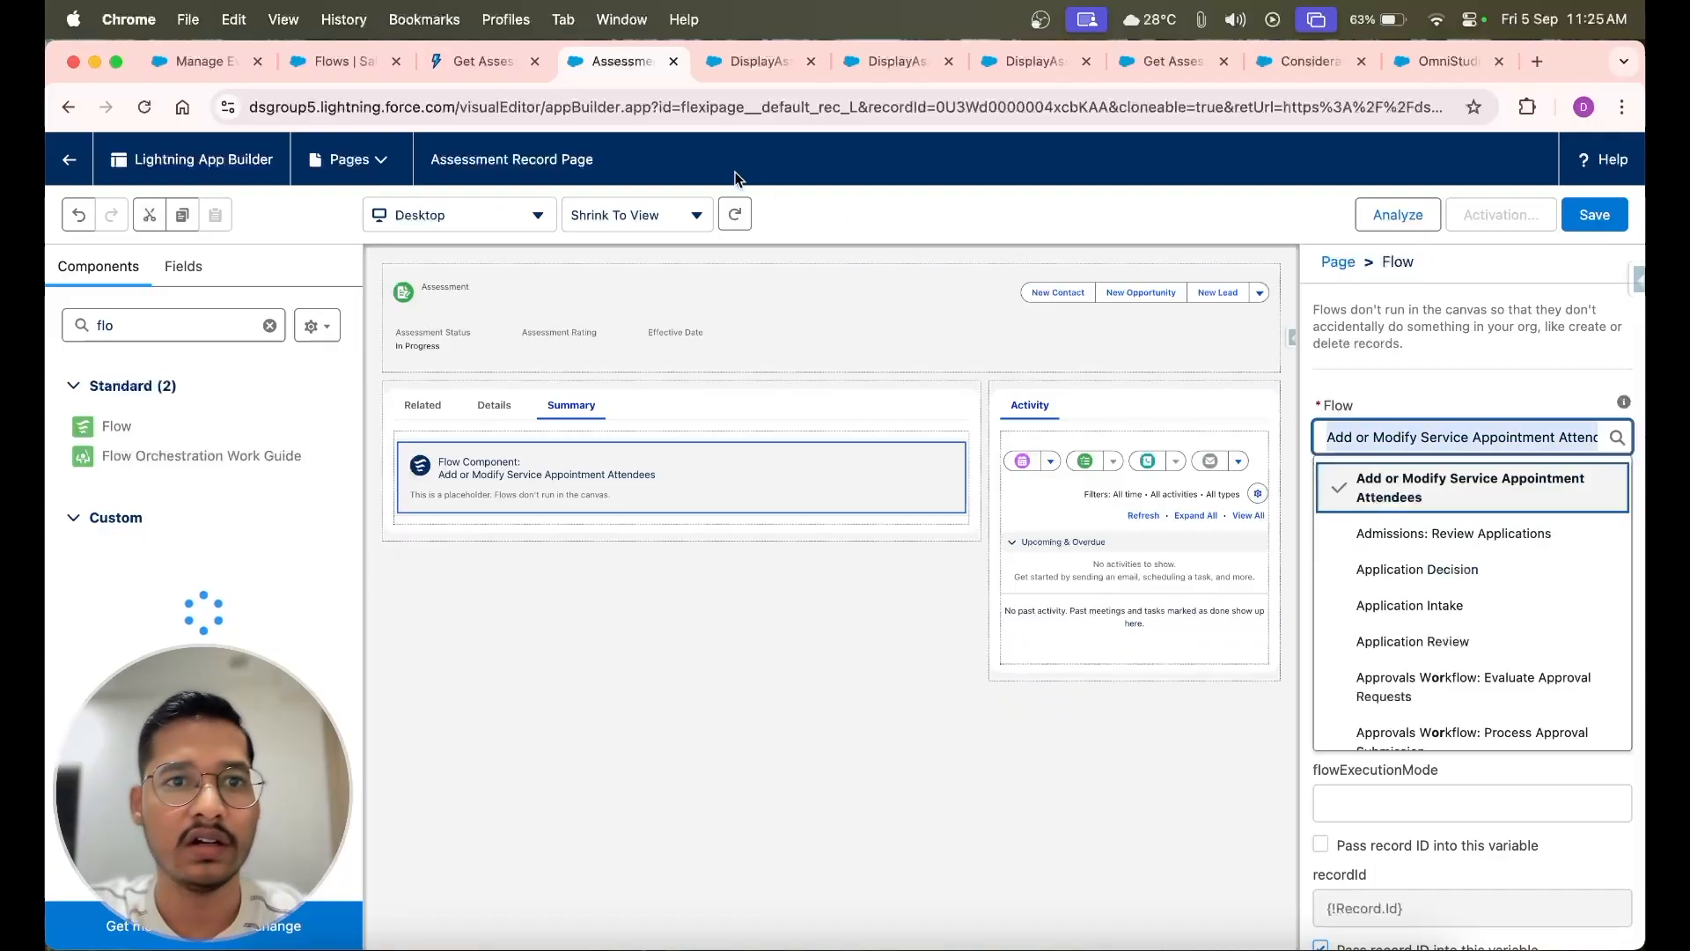
pyautogui.click(753, 60)
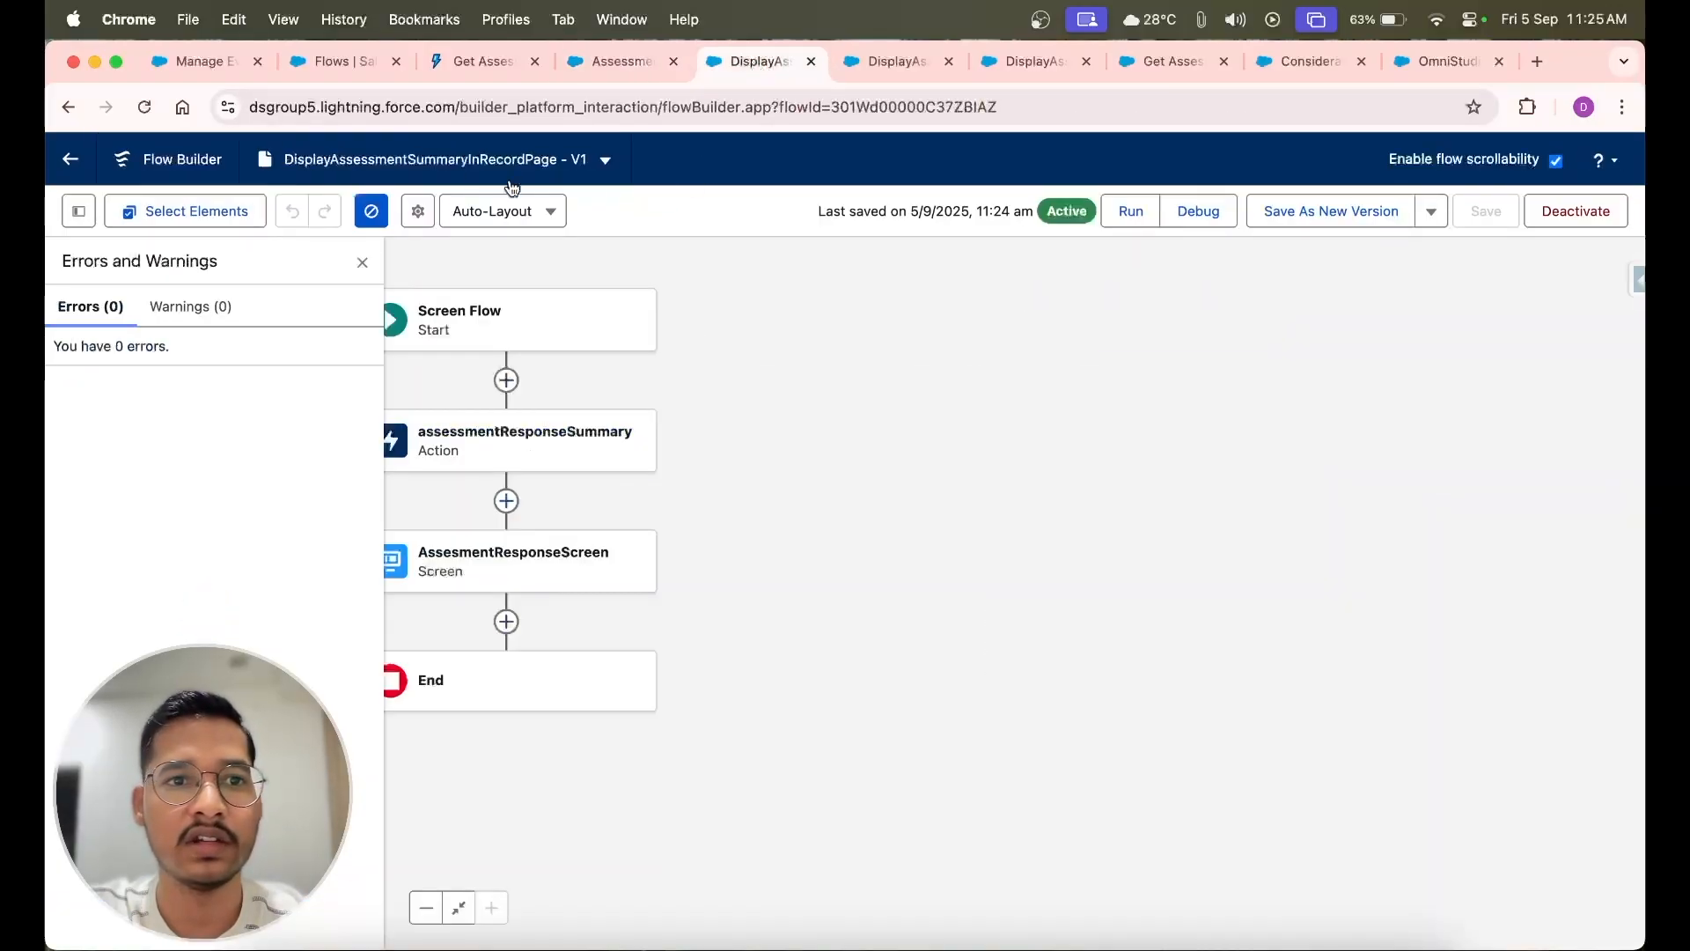
pyautogui.doubleClick(445, 159)
pyautogui.press('cmd+c')
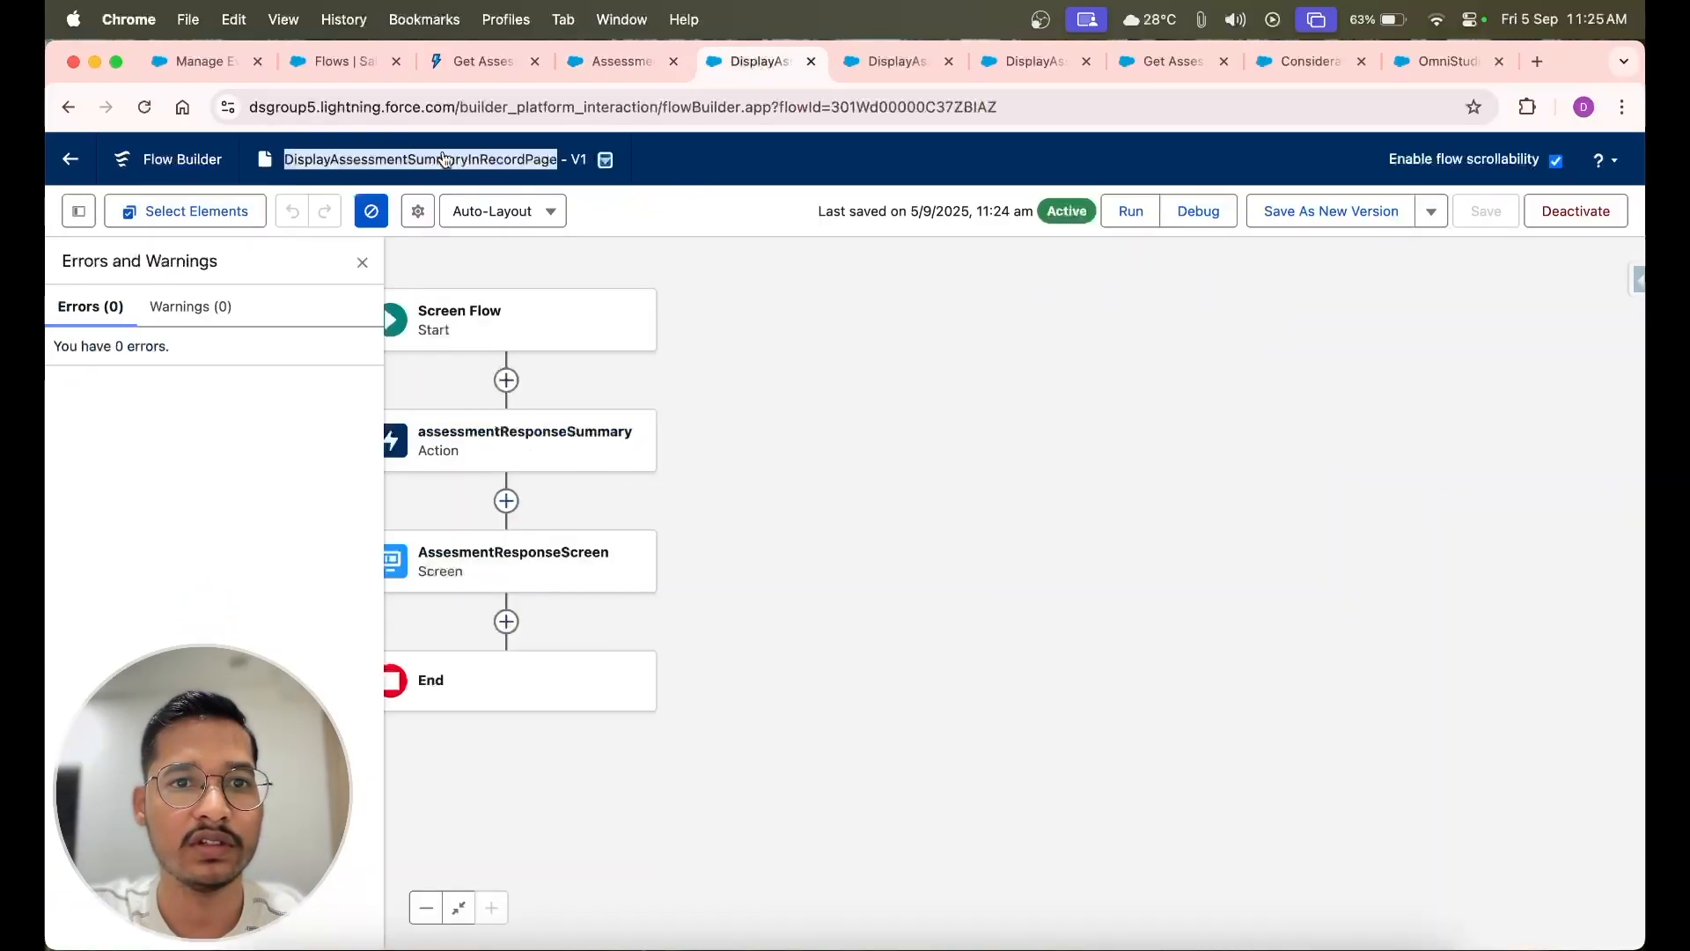
pyautogui.click(615, 63)
pyautogui.press('cmd+v')
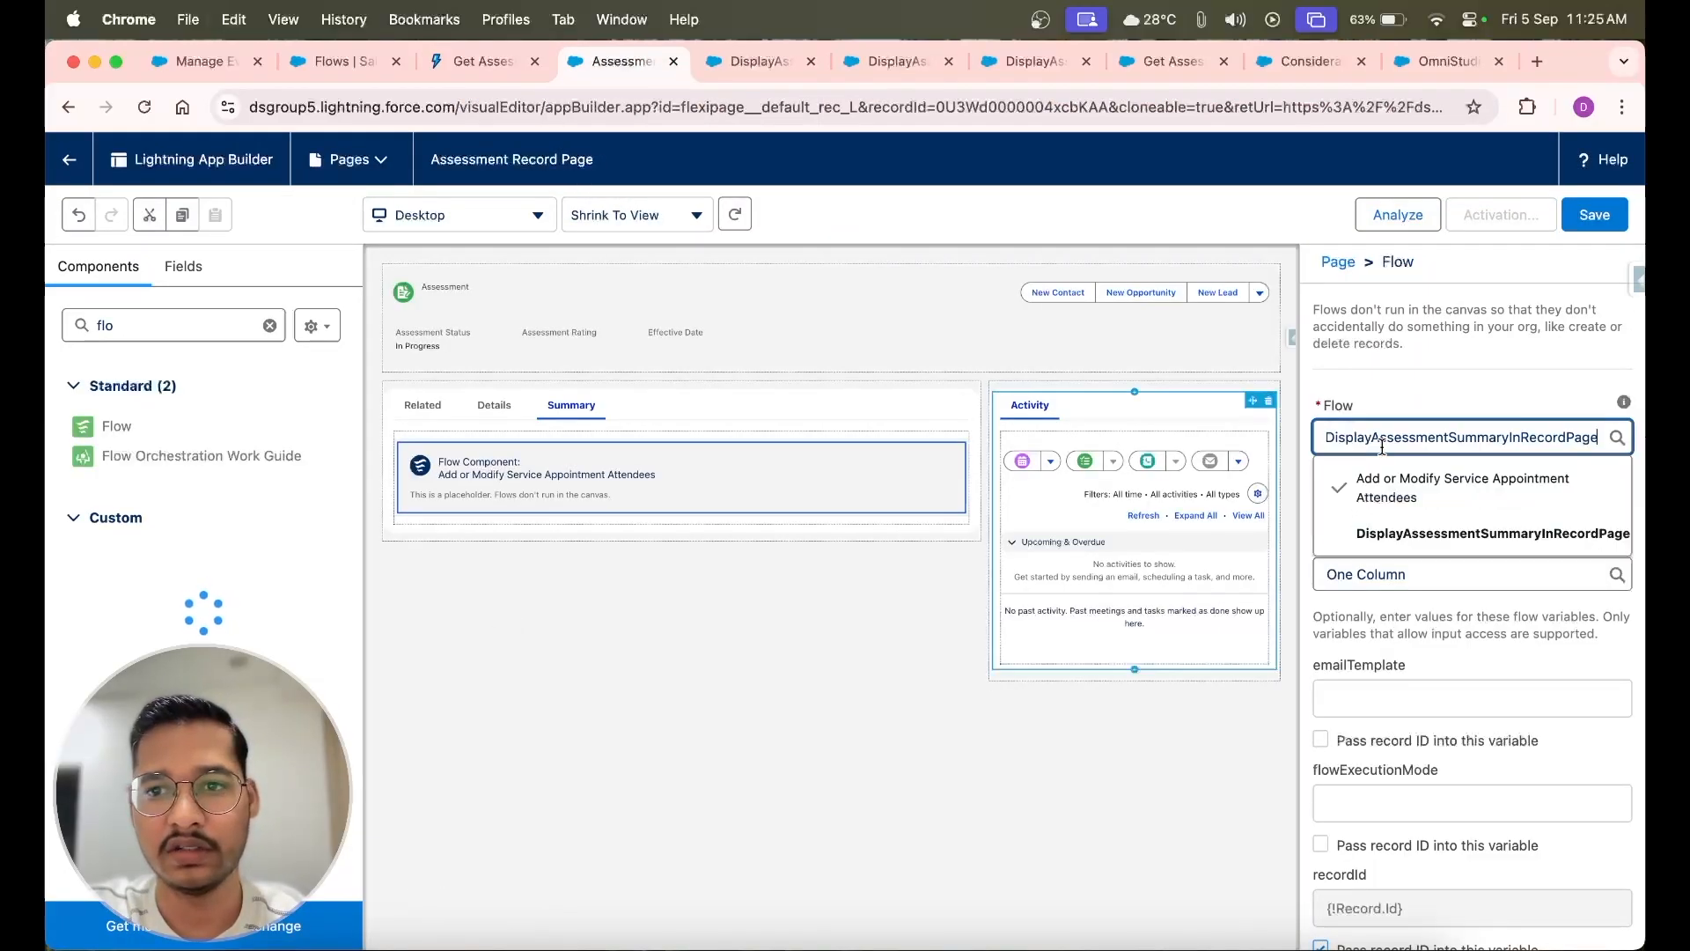
pyautogui.click(1424, 530)
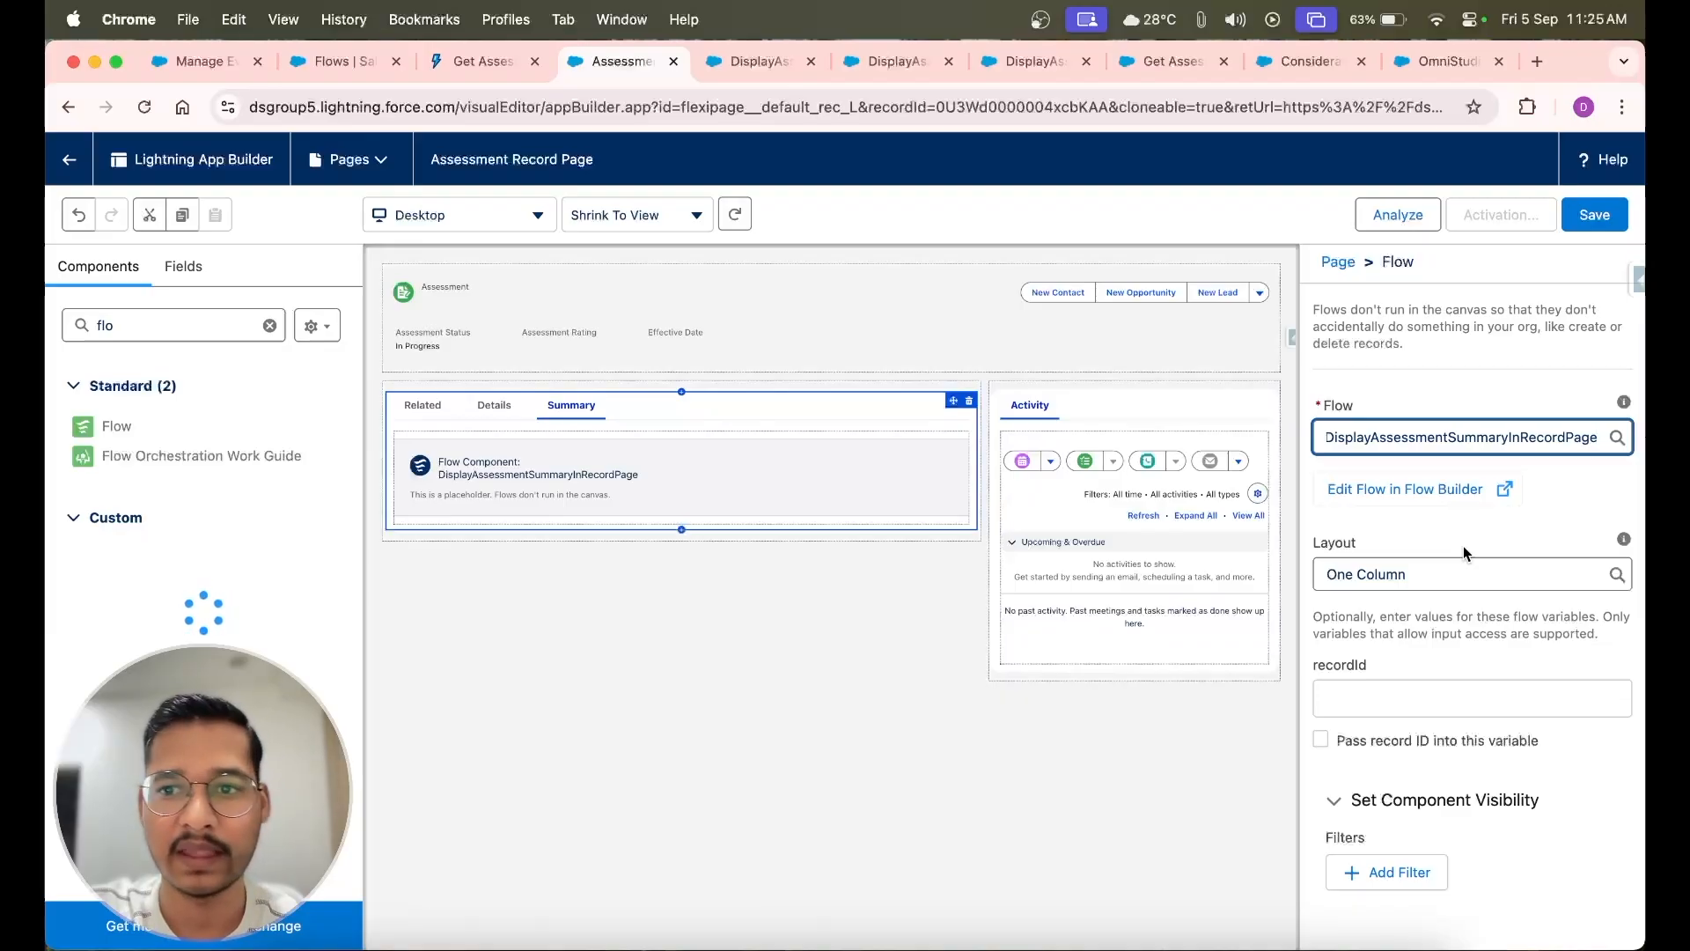
# Save the Assessment Record Page and activate it as the app default for OmniStudio with the Desktop form factor
pyautogui.click(1593, 216)
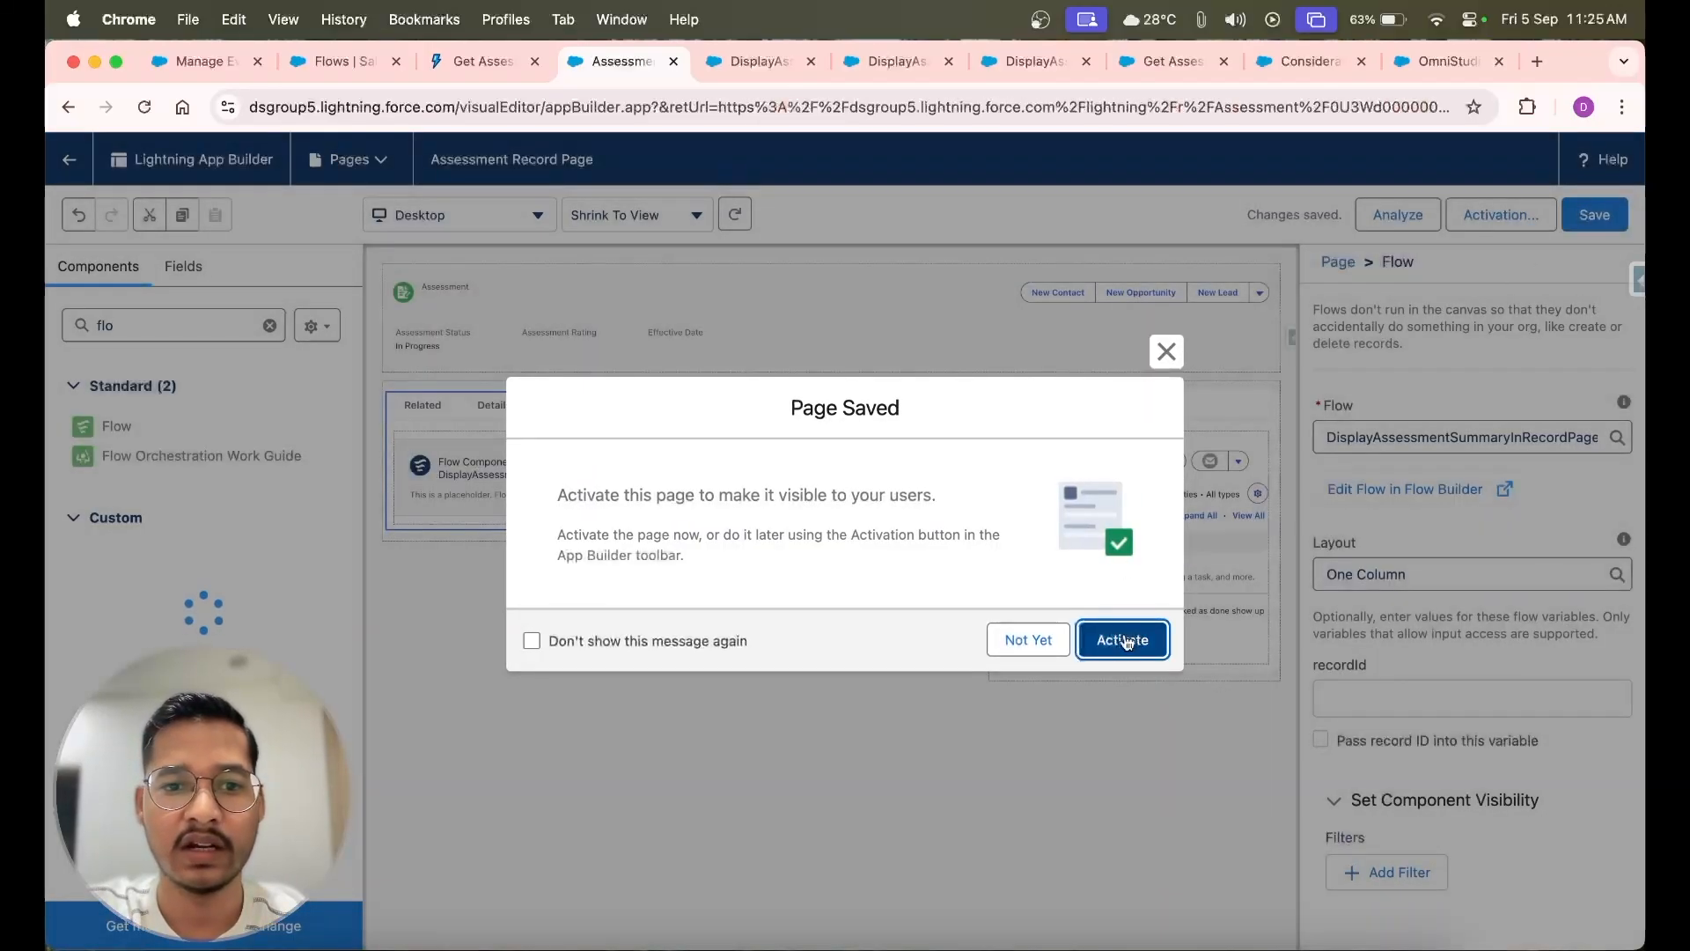
pyautogui.click(1125, 640)
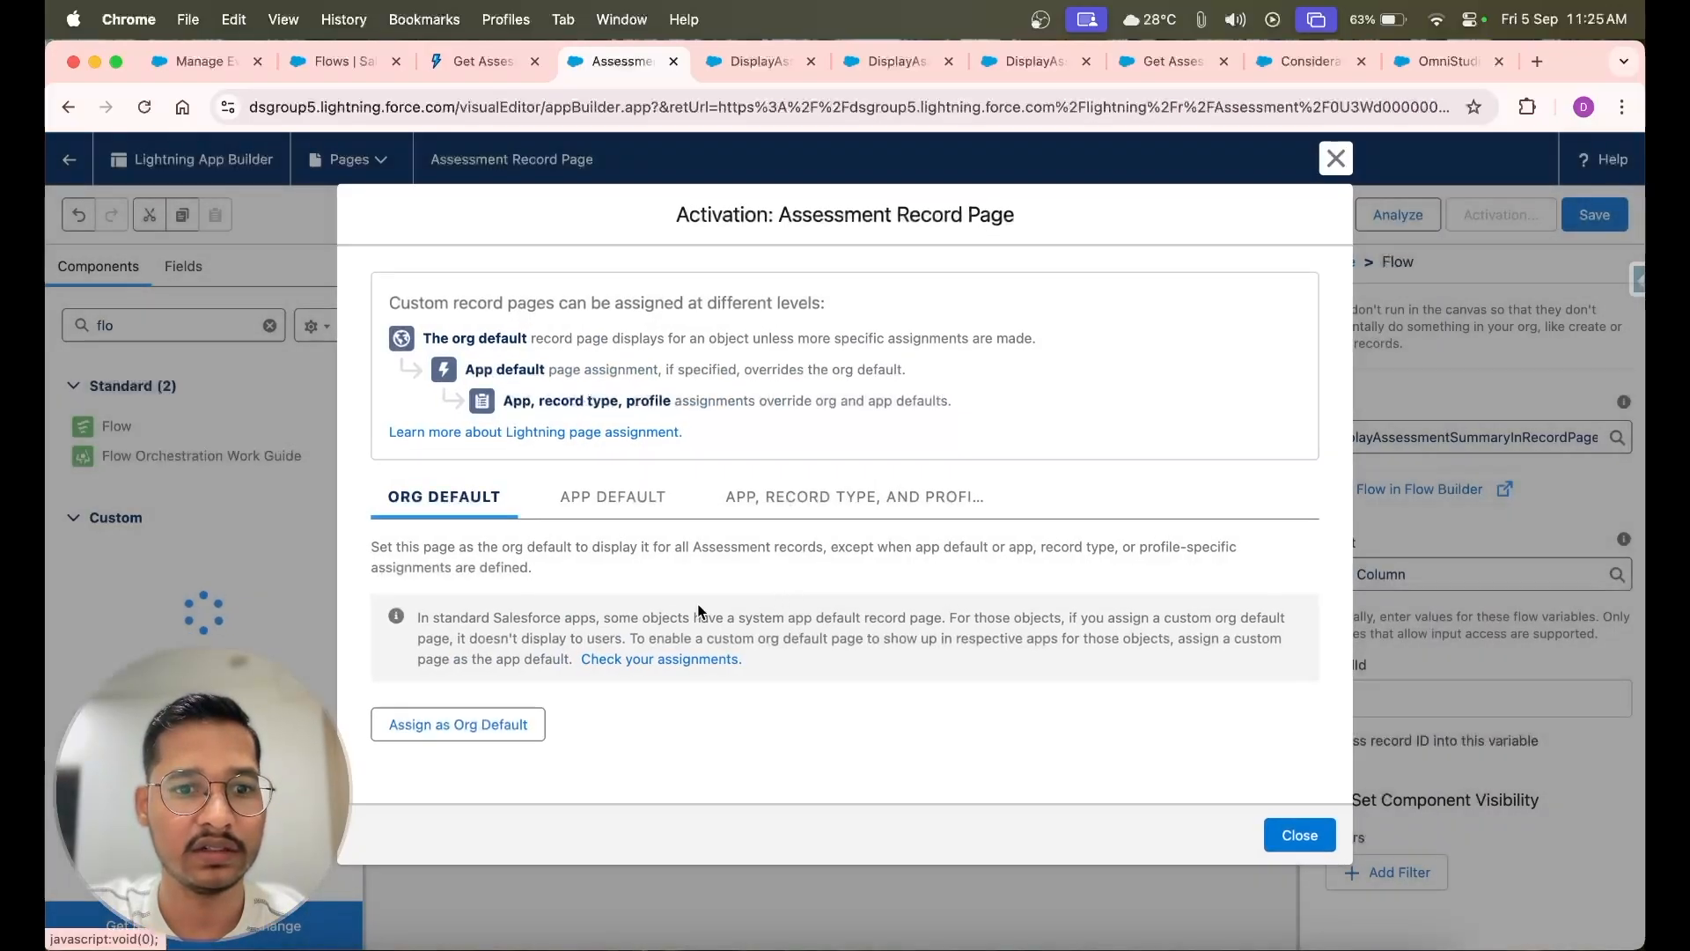
pyautogui.click(604, 508)
pyautogui.click(468, 614)
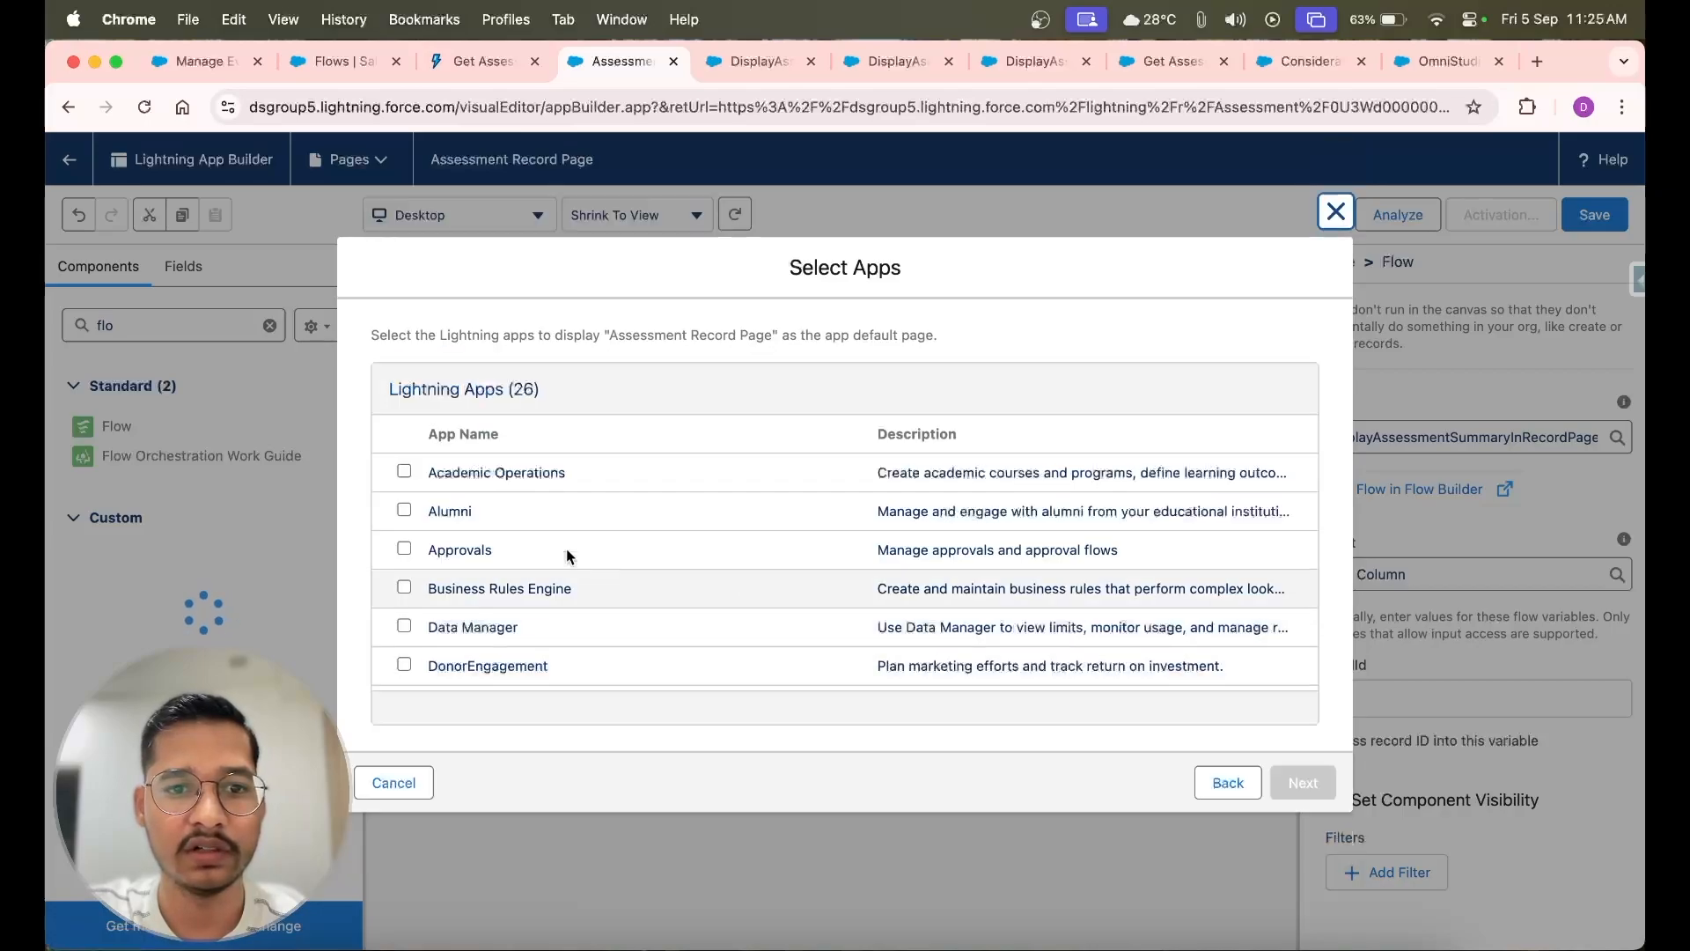
pyautogui.scroll(-1, 486, 507)
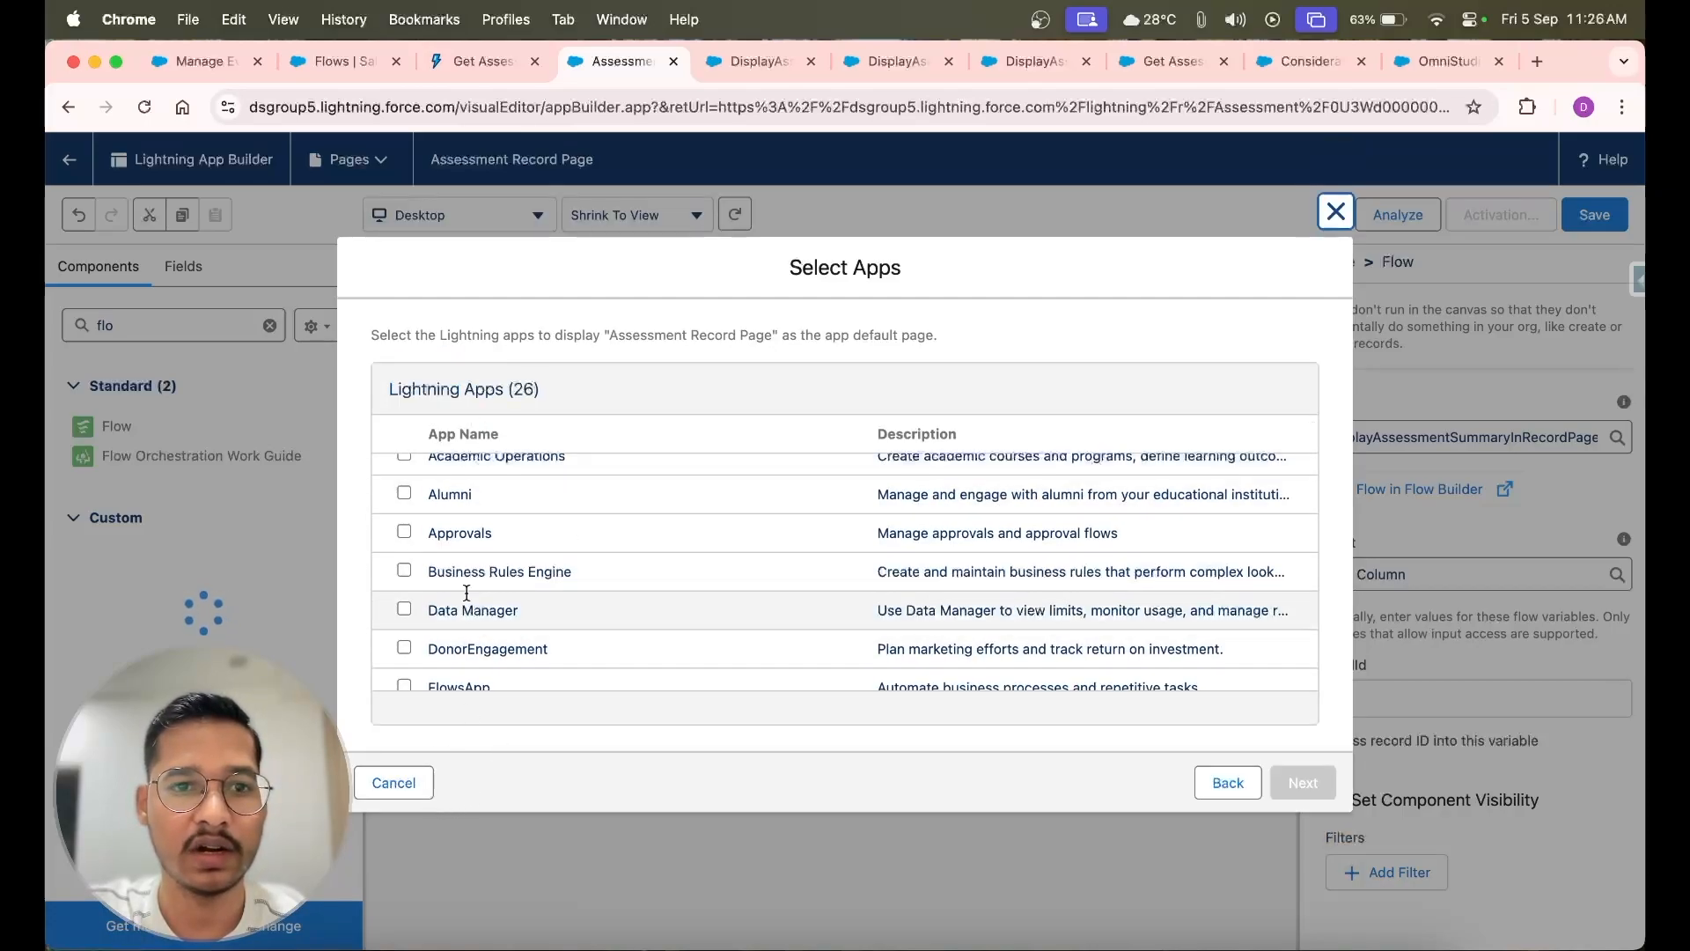
pyautogui.scroll(1, 463, 497)
pyautogui.scroll(-1, 464, 498)
pyautogui.scroll(-10, 464, 498)
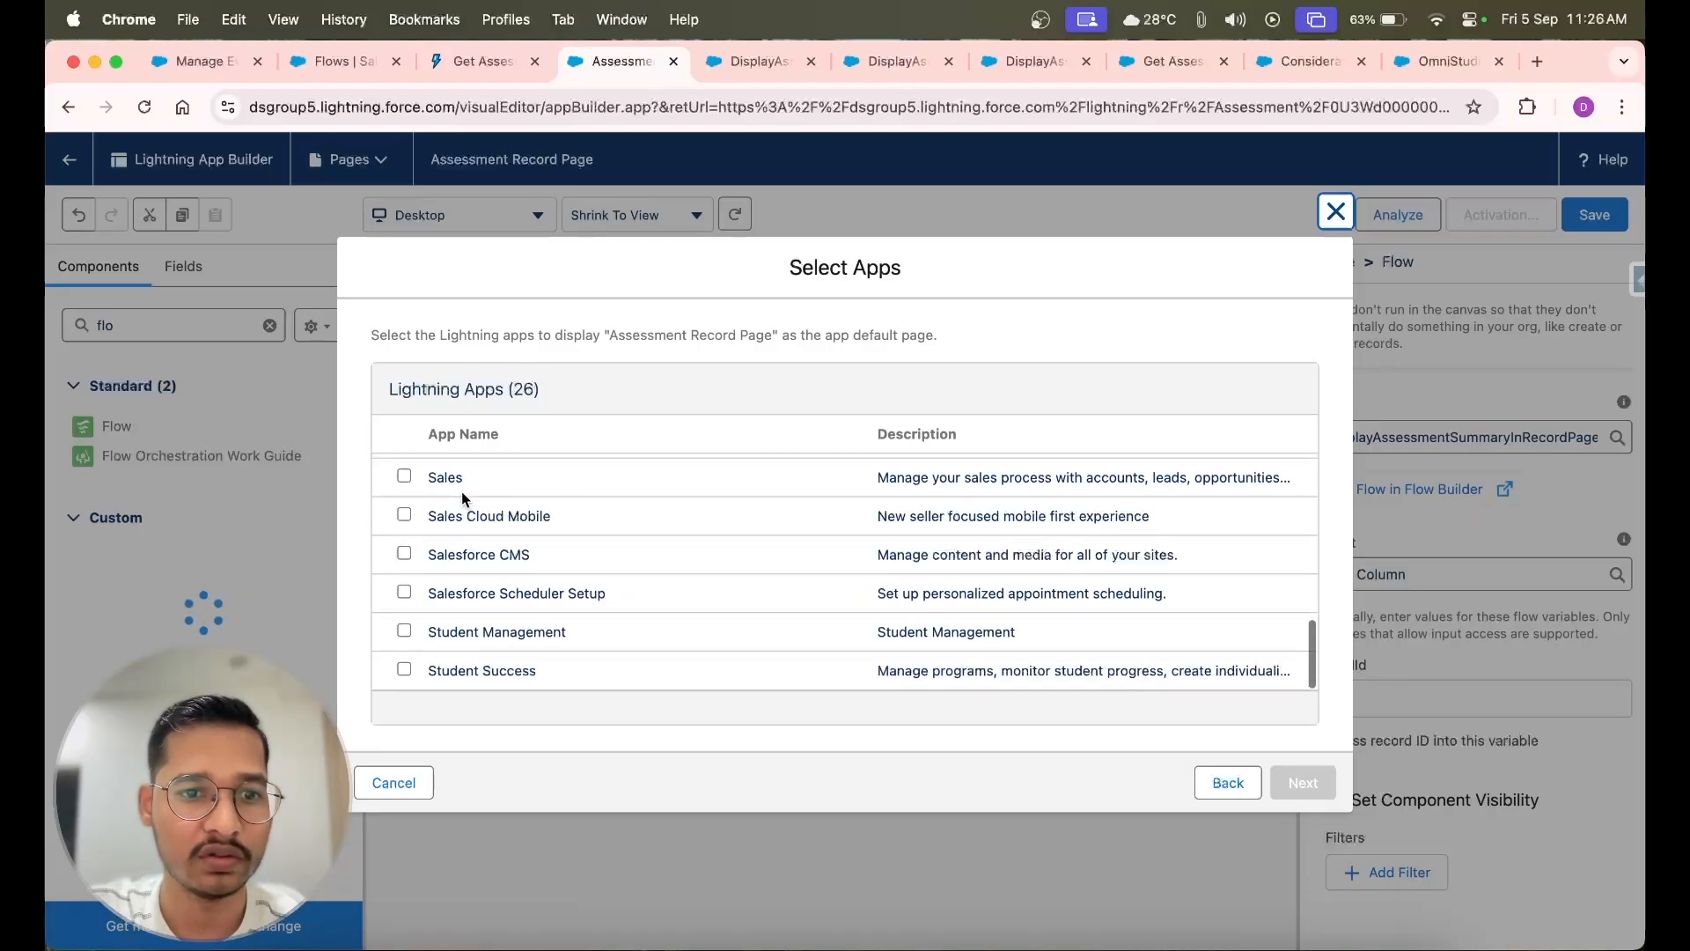
pyautogui.scroll(5, 464, 498)
pyautogui.click(404, 530)
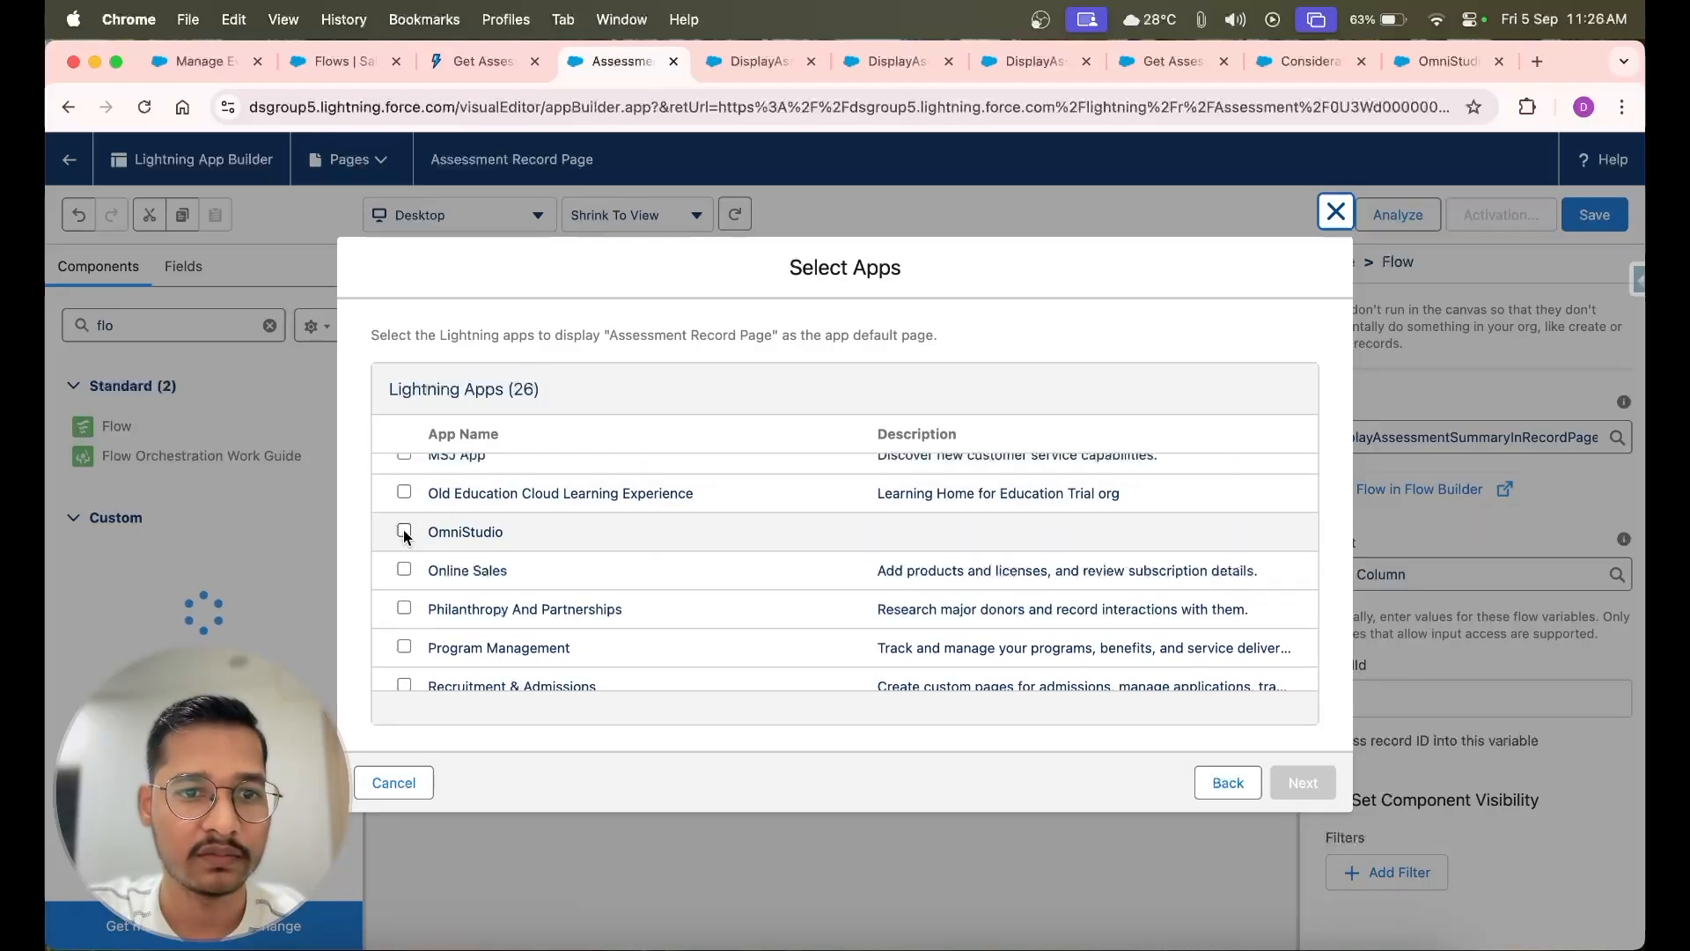
pyautogui.click(1298, 785)
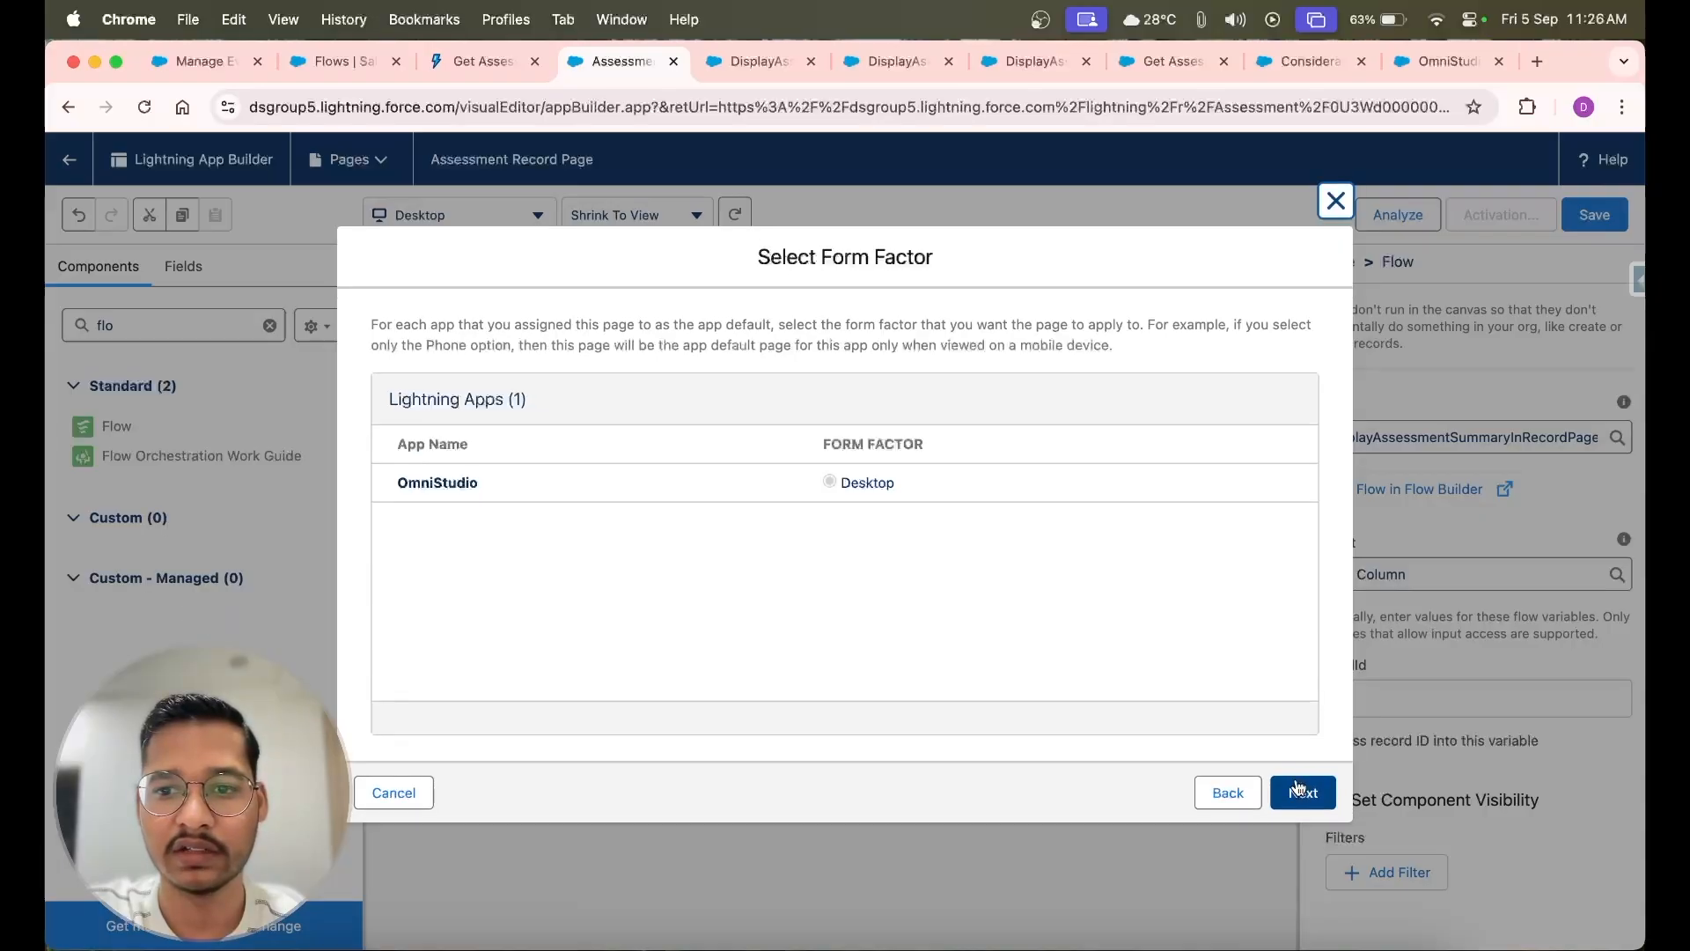
pyautogui.click(1300, 784)
pyautogui.click(1304, 783)
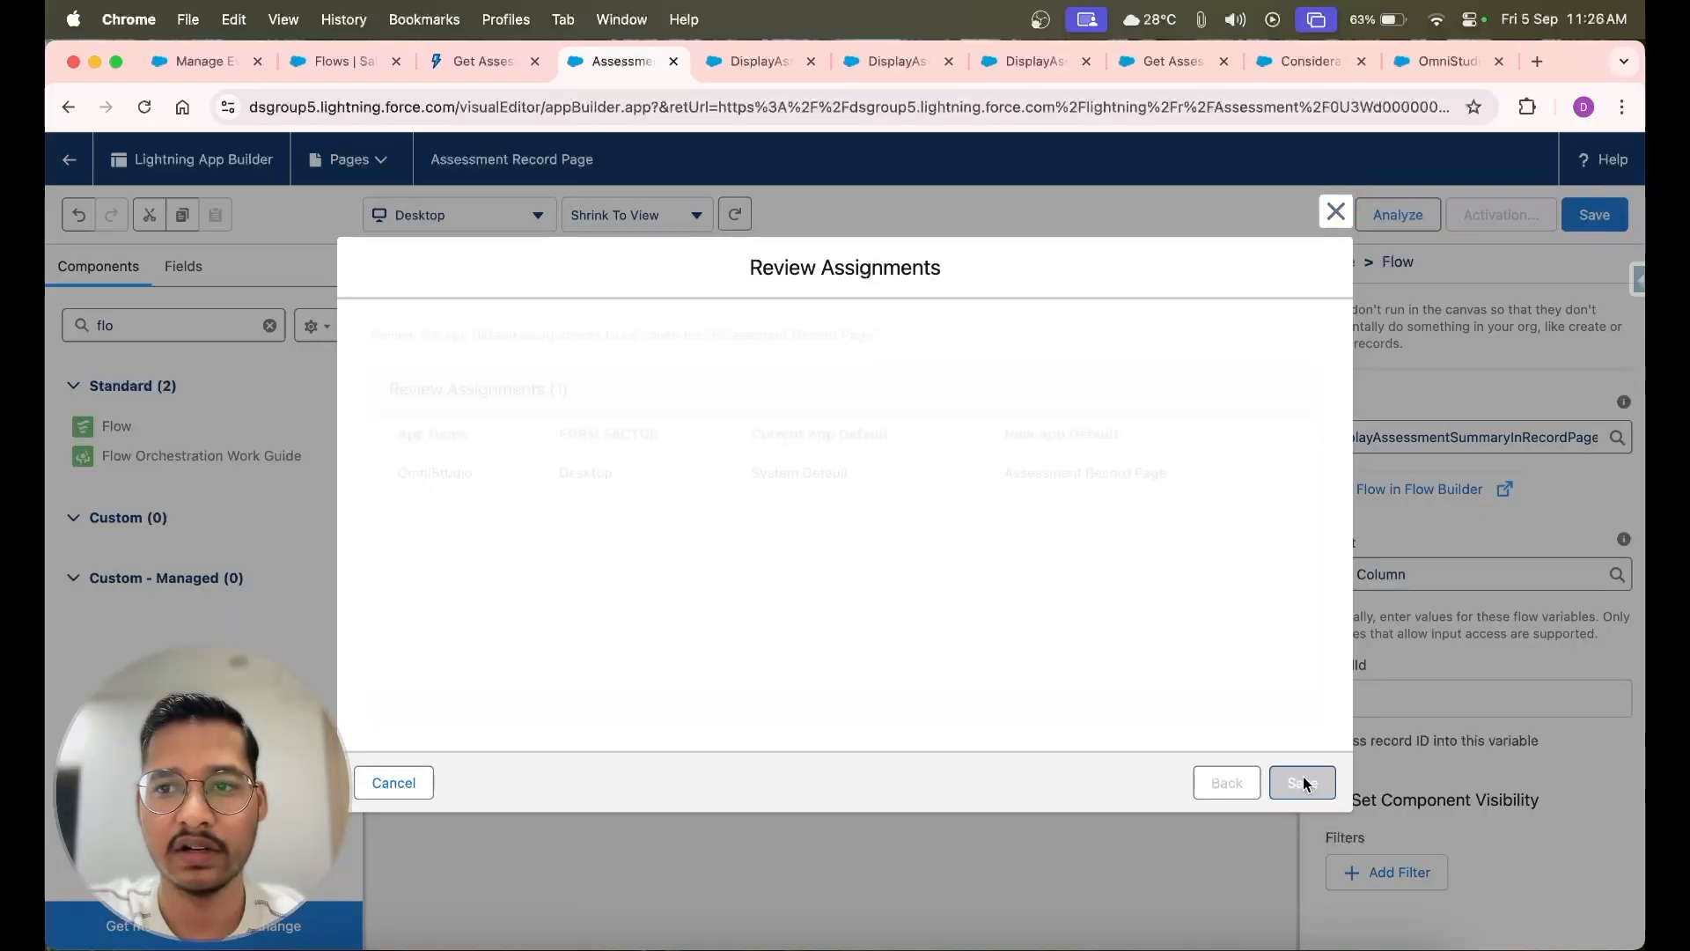
# Save the page again and return to the Assessment record to check the flow in the Summary tab
pyautogui.click(1601, 222)
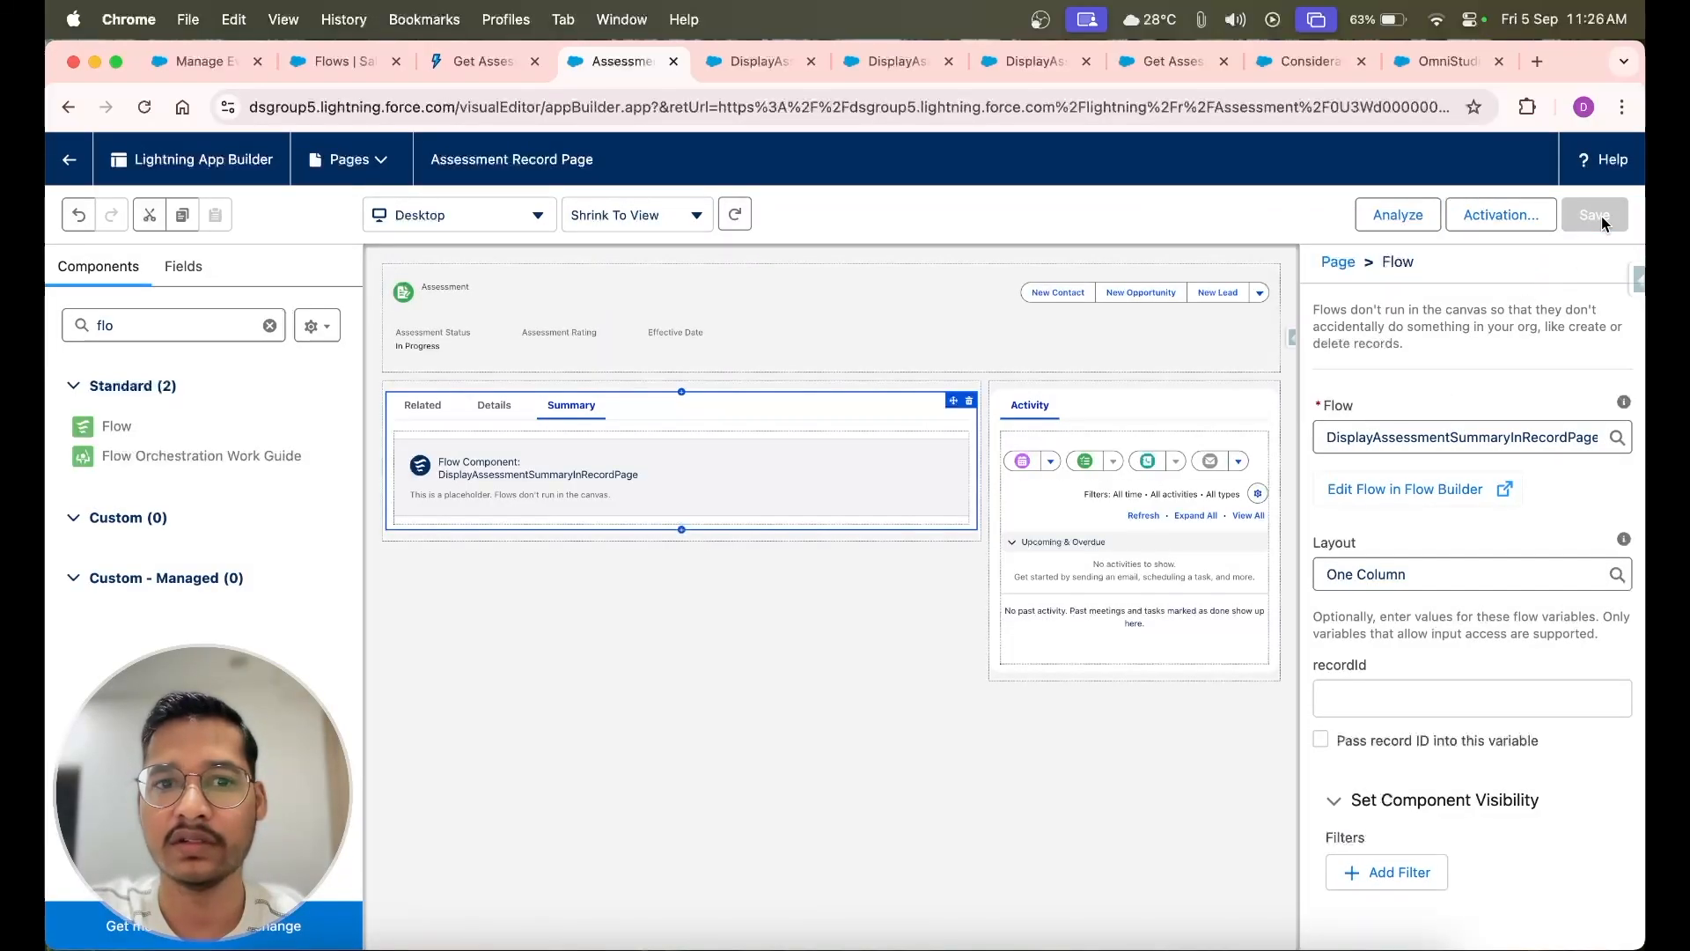
pyautogui.click(69, 164)
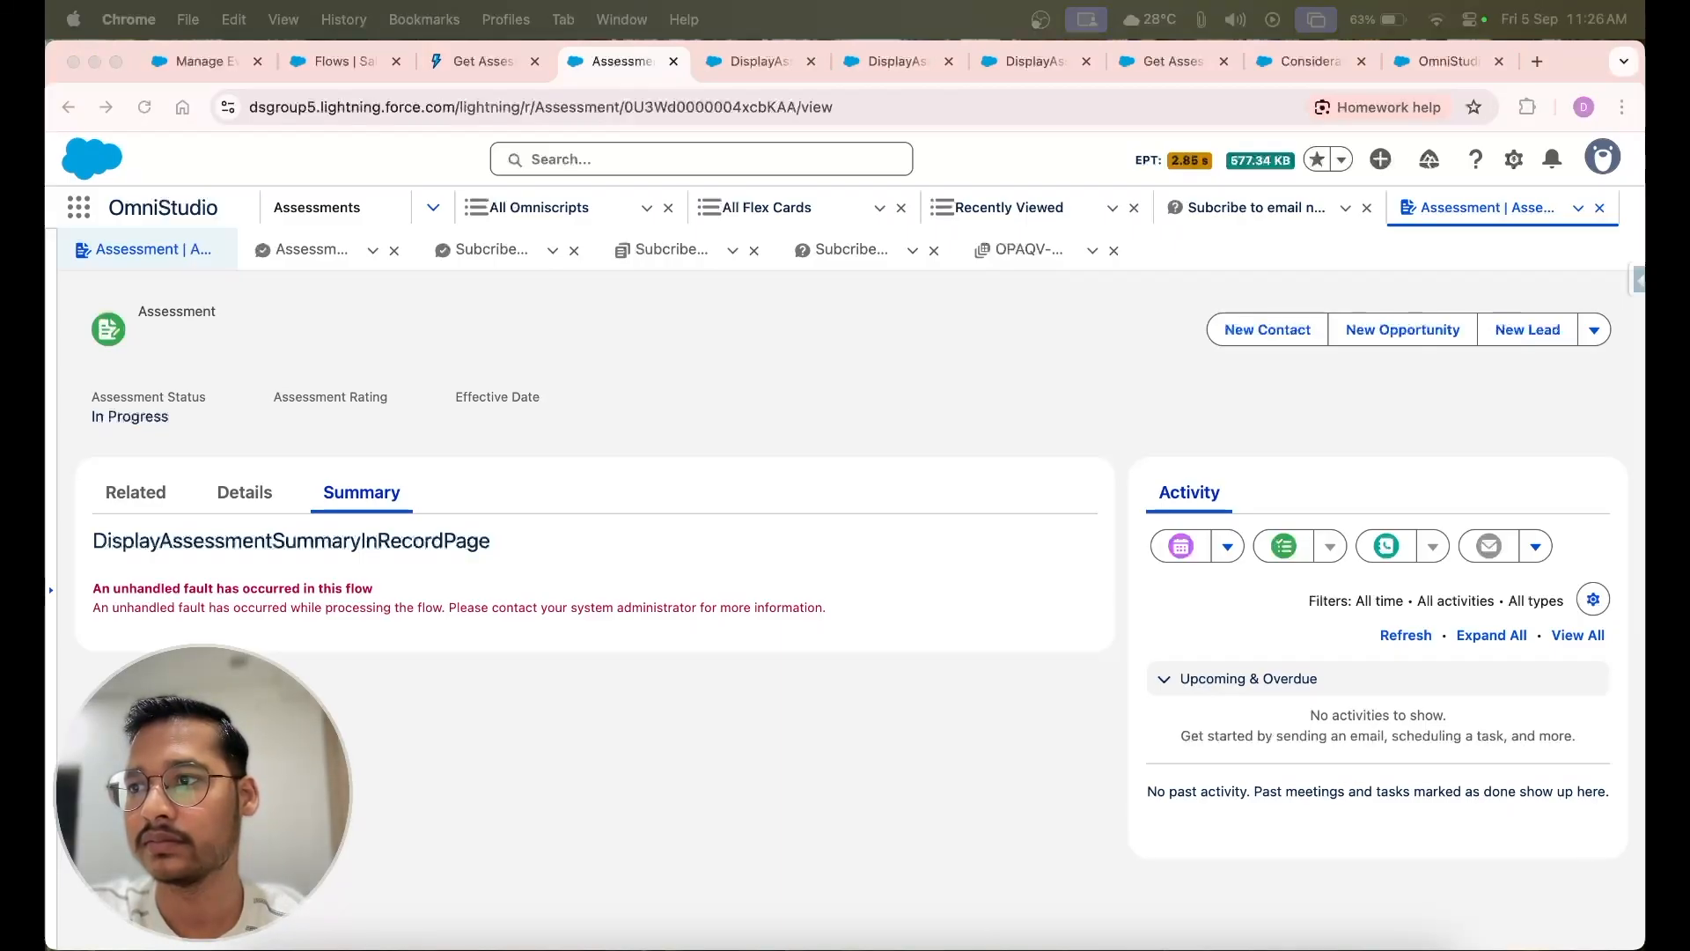
pyautogui.click(883, 395)
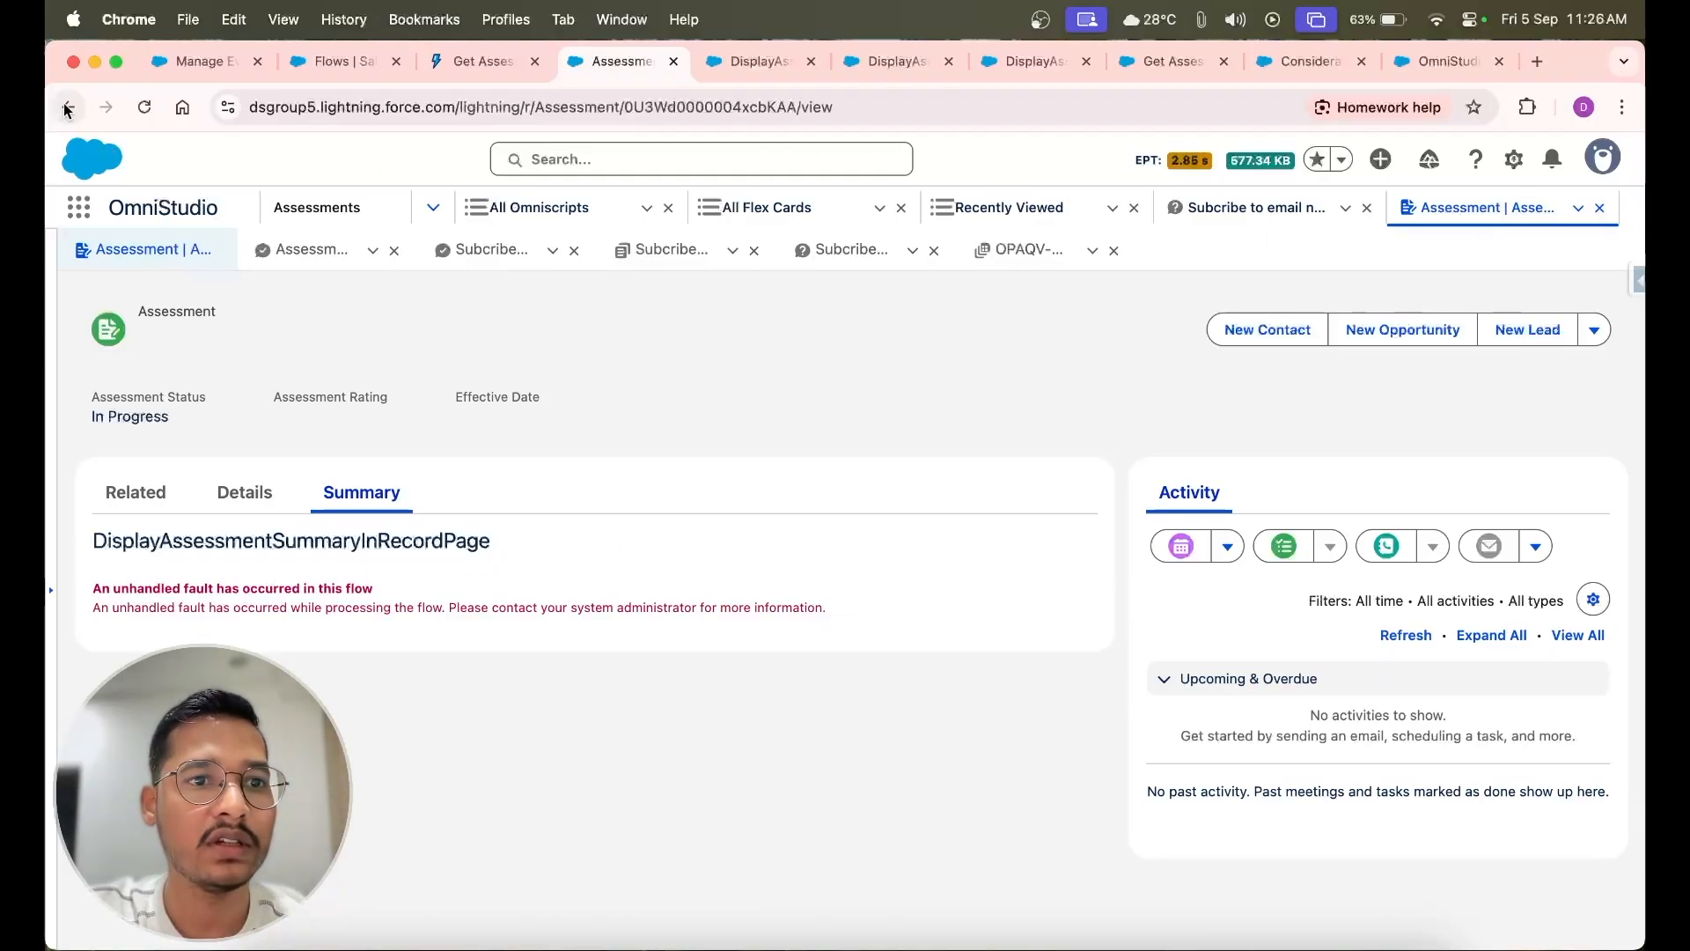
# Edit the Assessment Record Page so the Summary tab's Flow component passes the record ID into its recordId variable, and save the page
pyautogui.click(1513, 159)
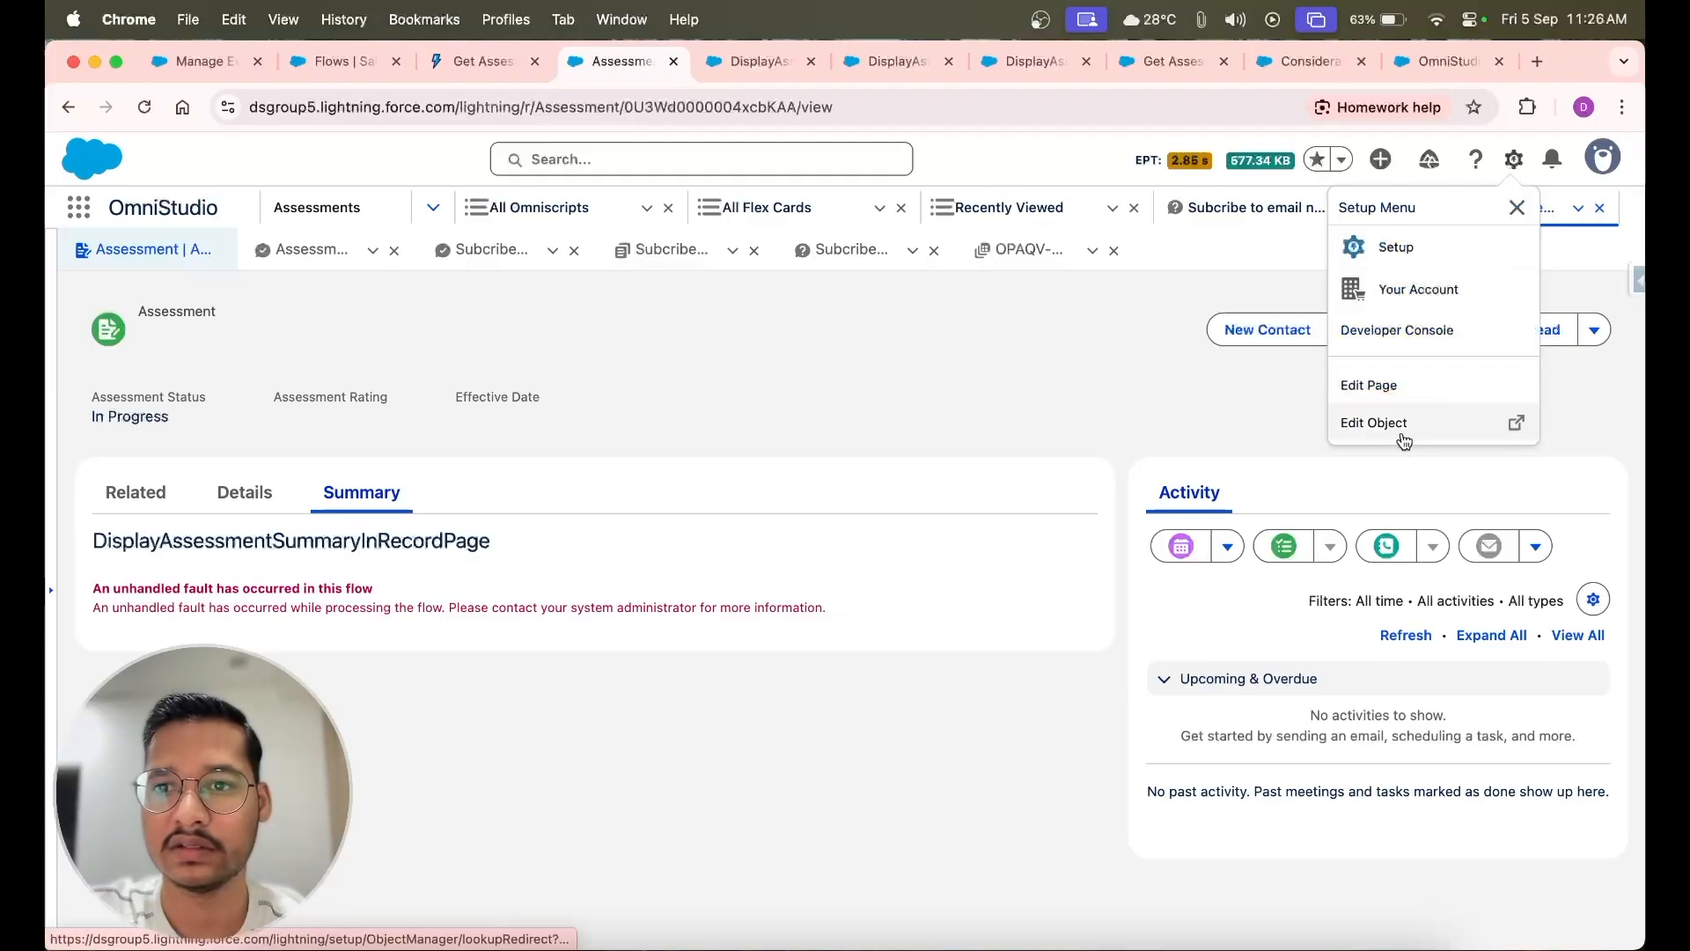
pyautogui.click(1398, 387)
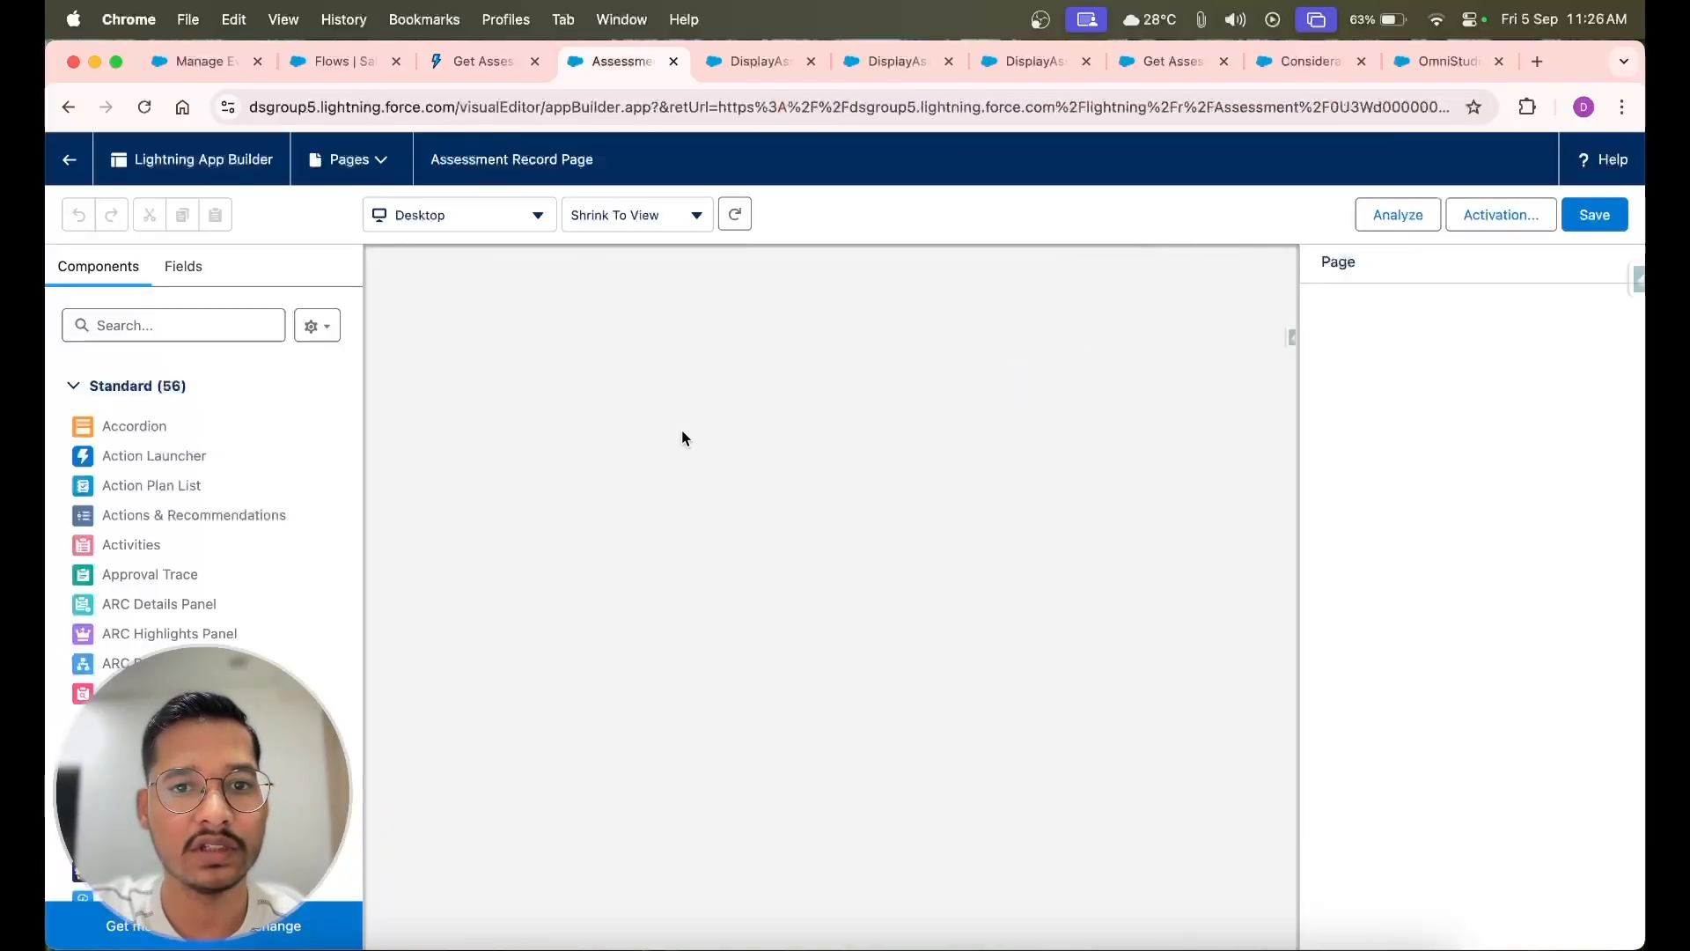
pyautogui.click(632, 470)
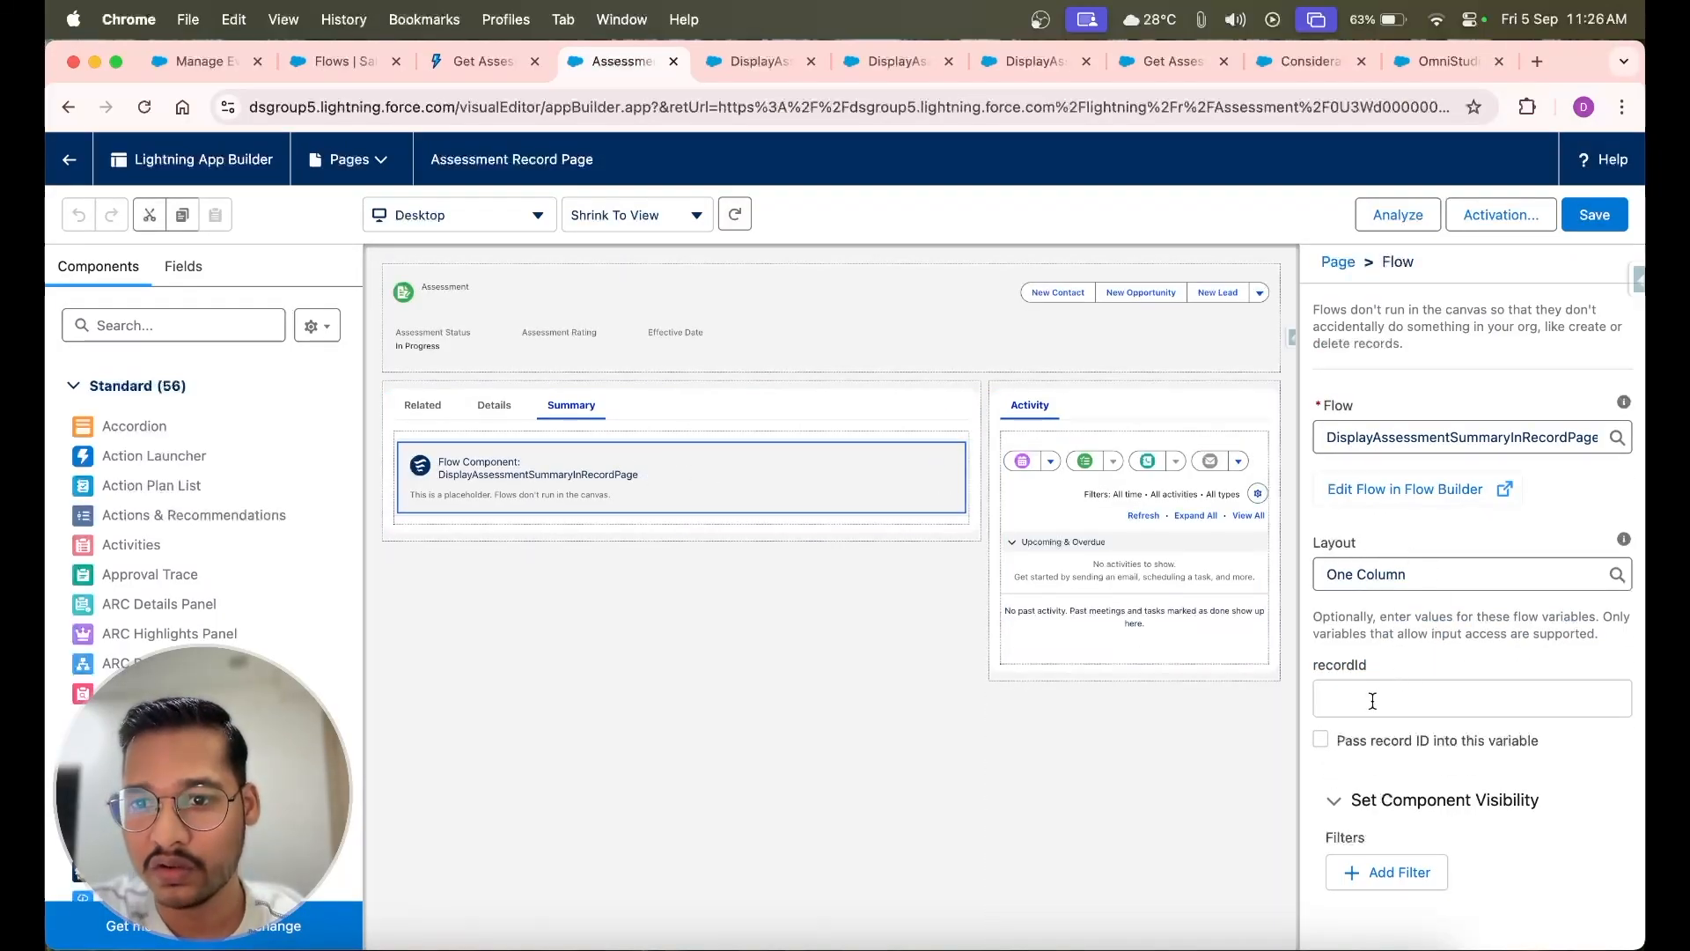
pyautogui.click(1373, 701)
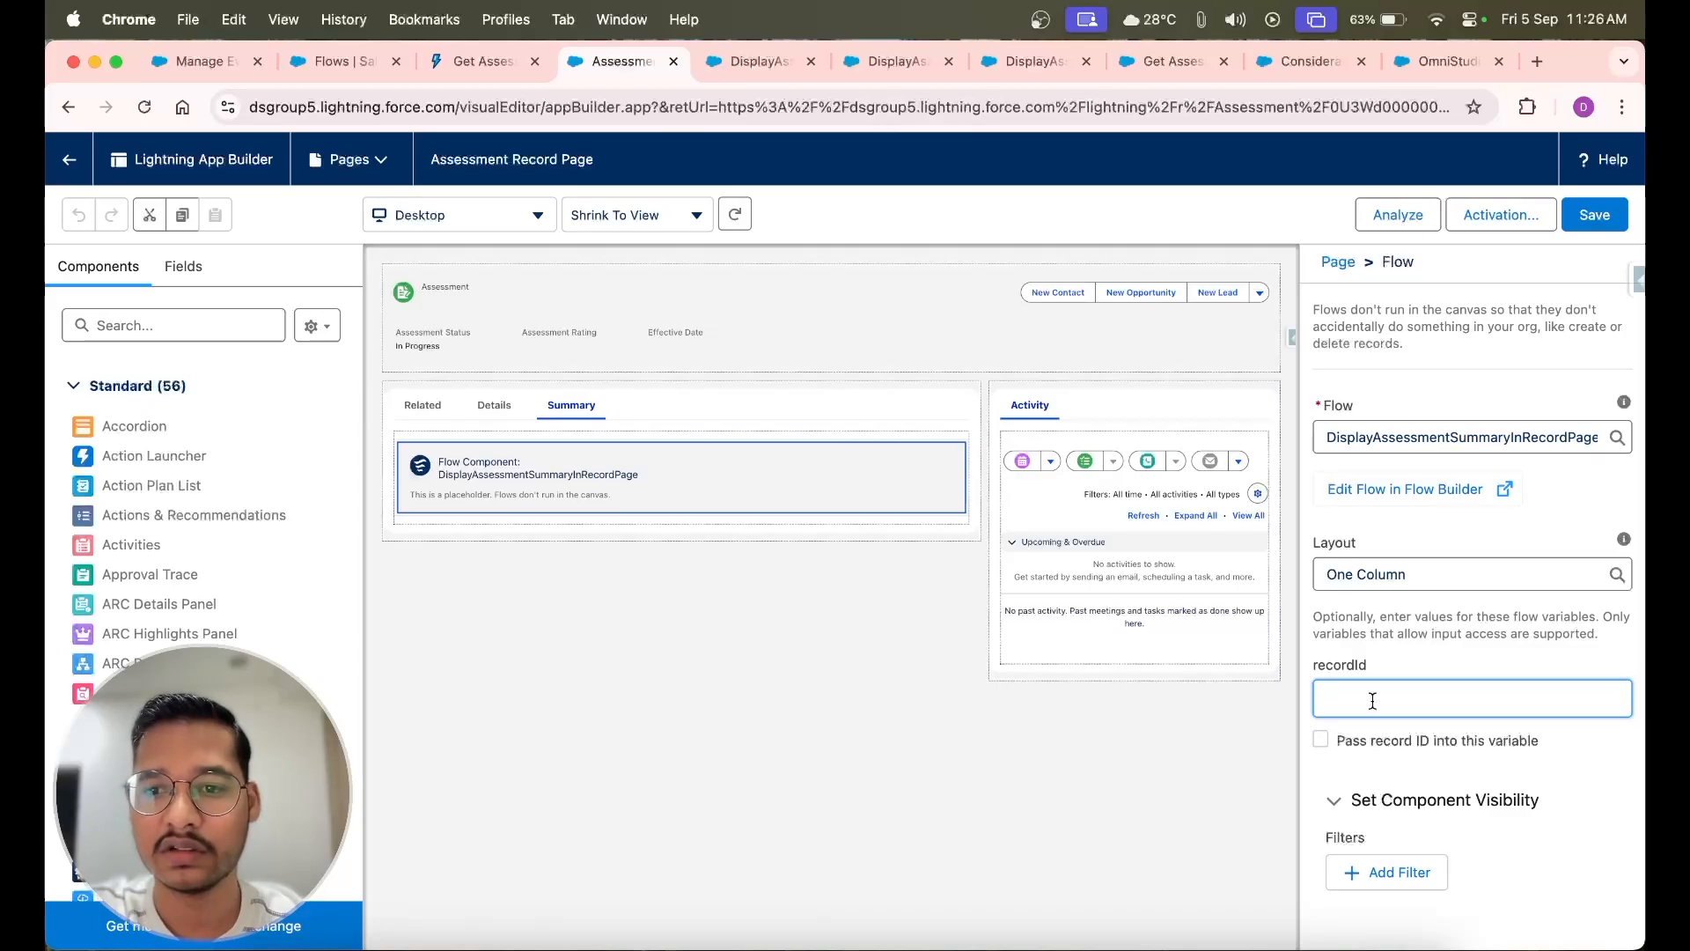
pyautogui.click(1321, 740)
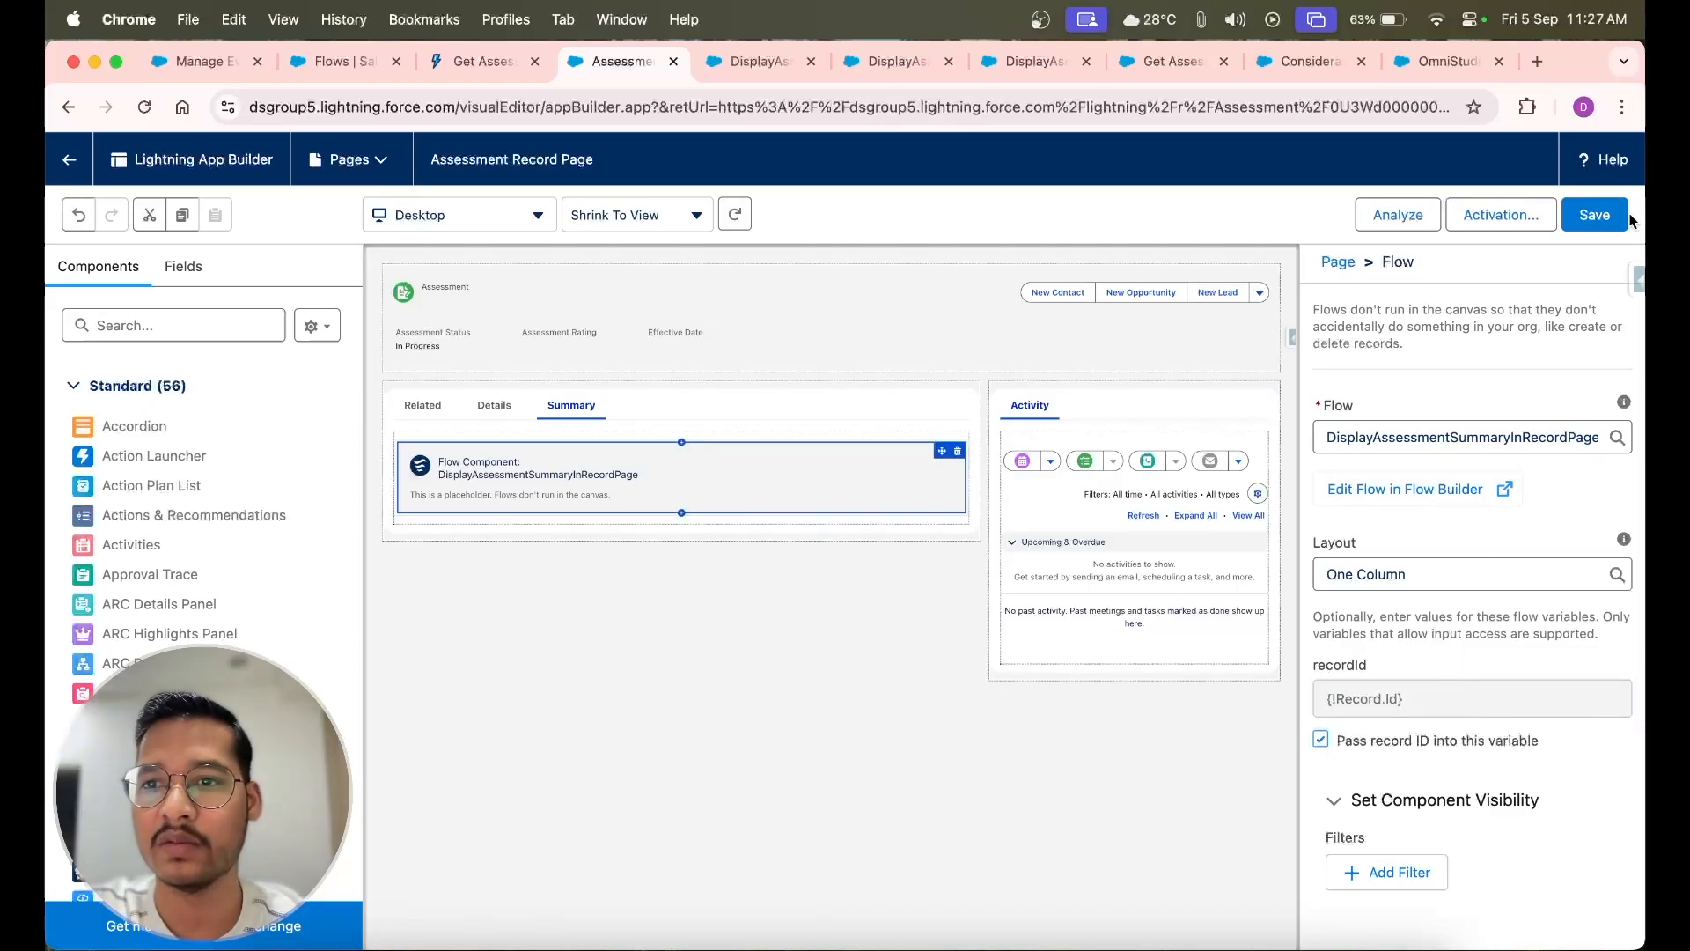
pyautogui.click(1596, 215)
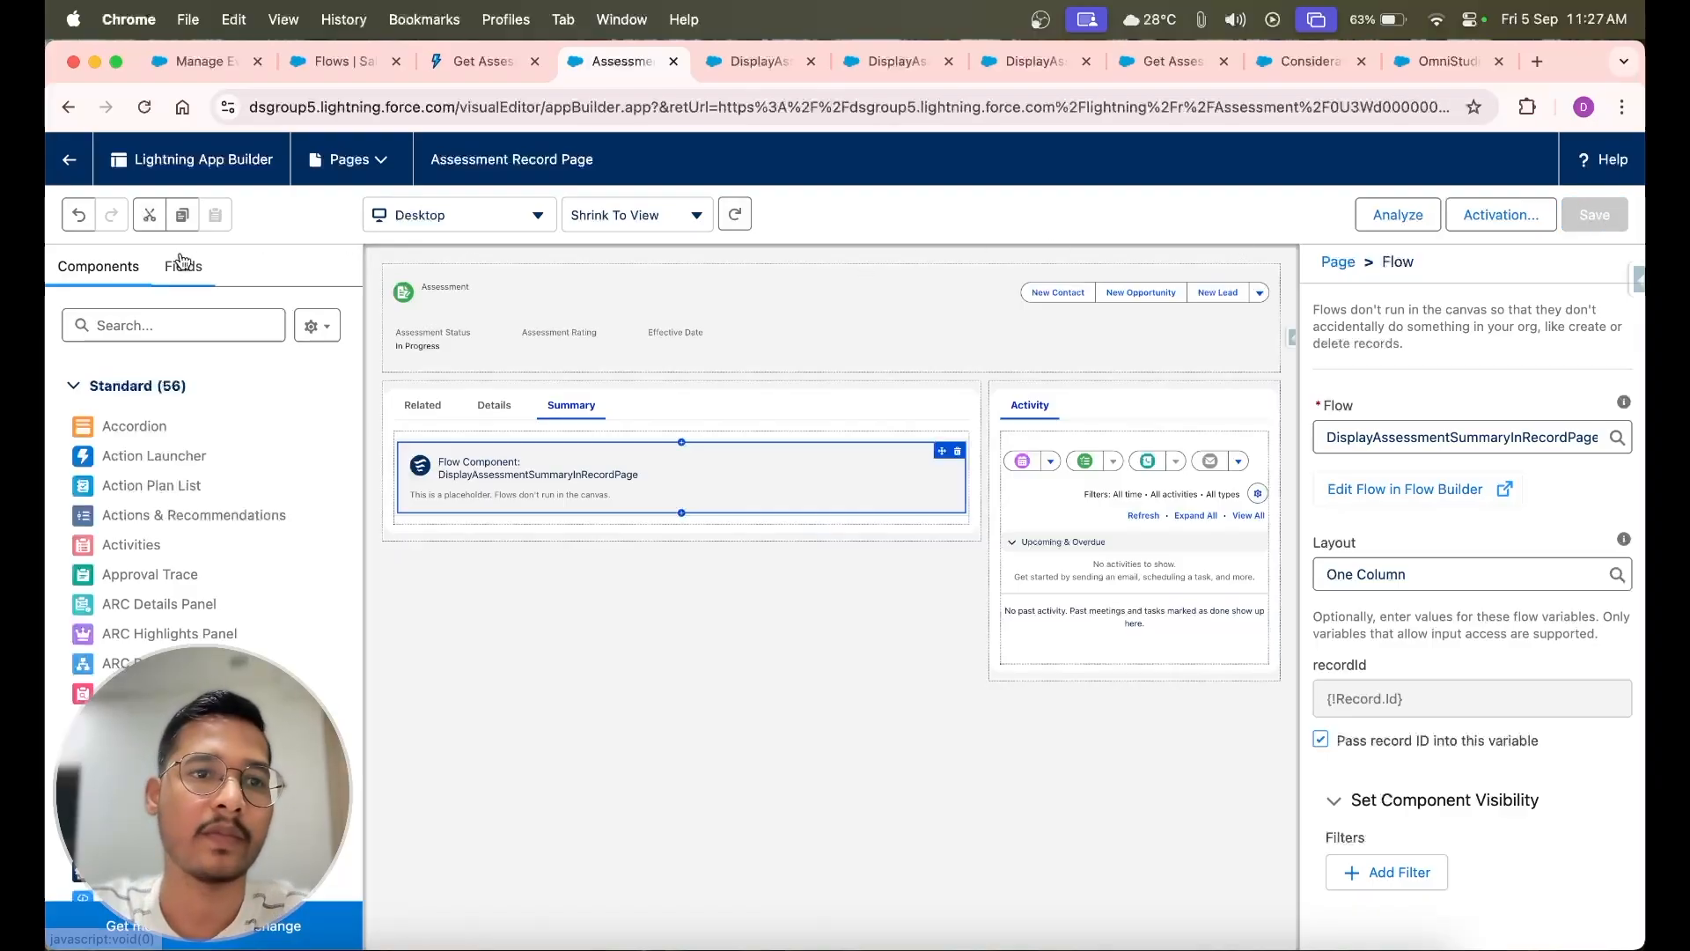
# Return to the Assessment record and review the questions and responses the flow displays in the Summary tab
pyautogui.click(70, 162)
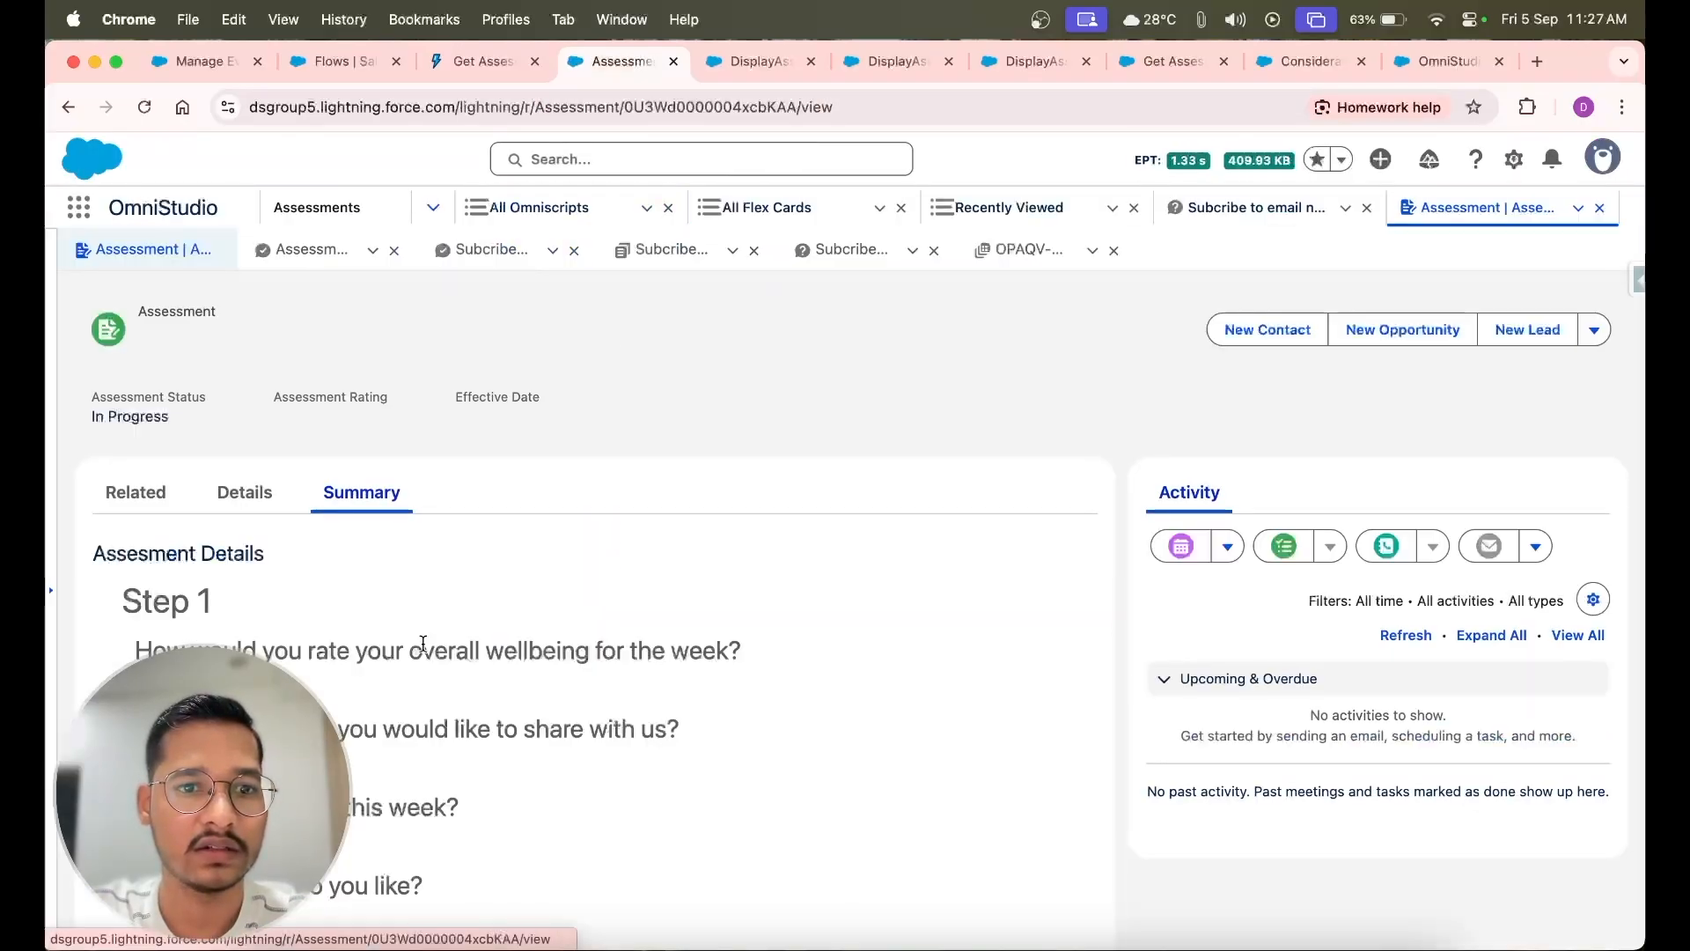
pyautogui.scroll(-2, 422, 644)
pyautogui.scroll(-7, 423, 649)
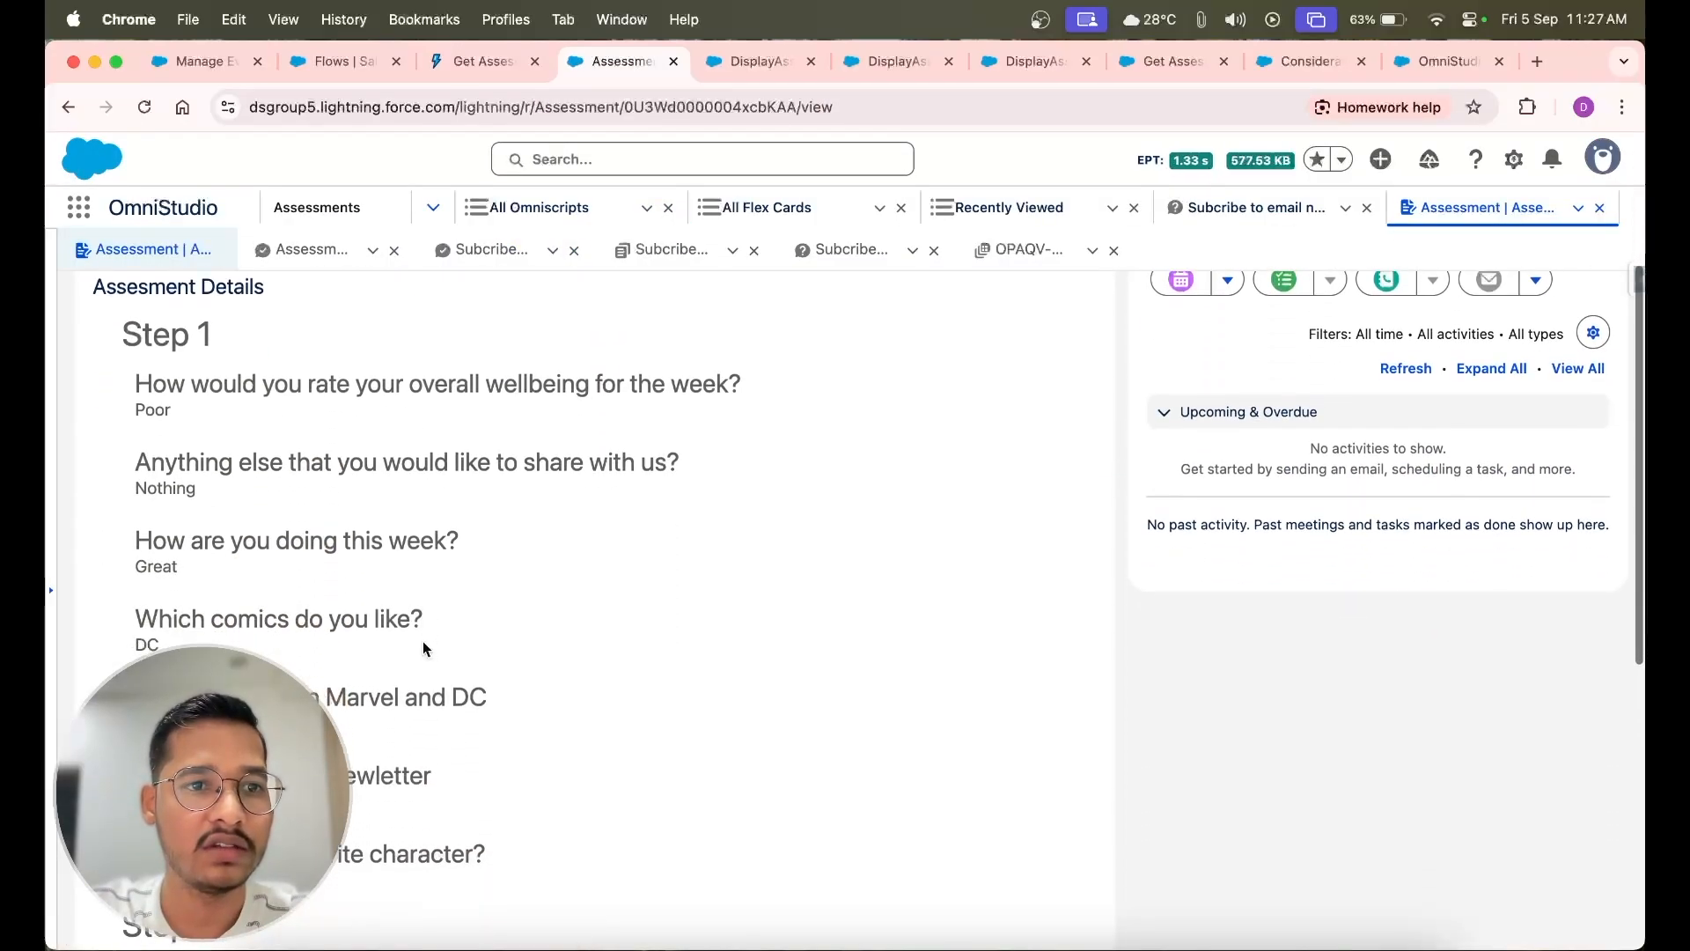
pyautogui.scroll(9, 424, 641)
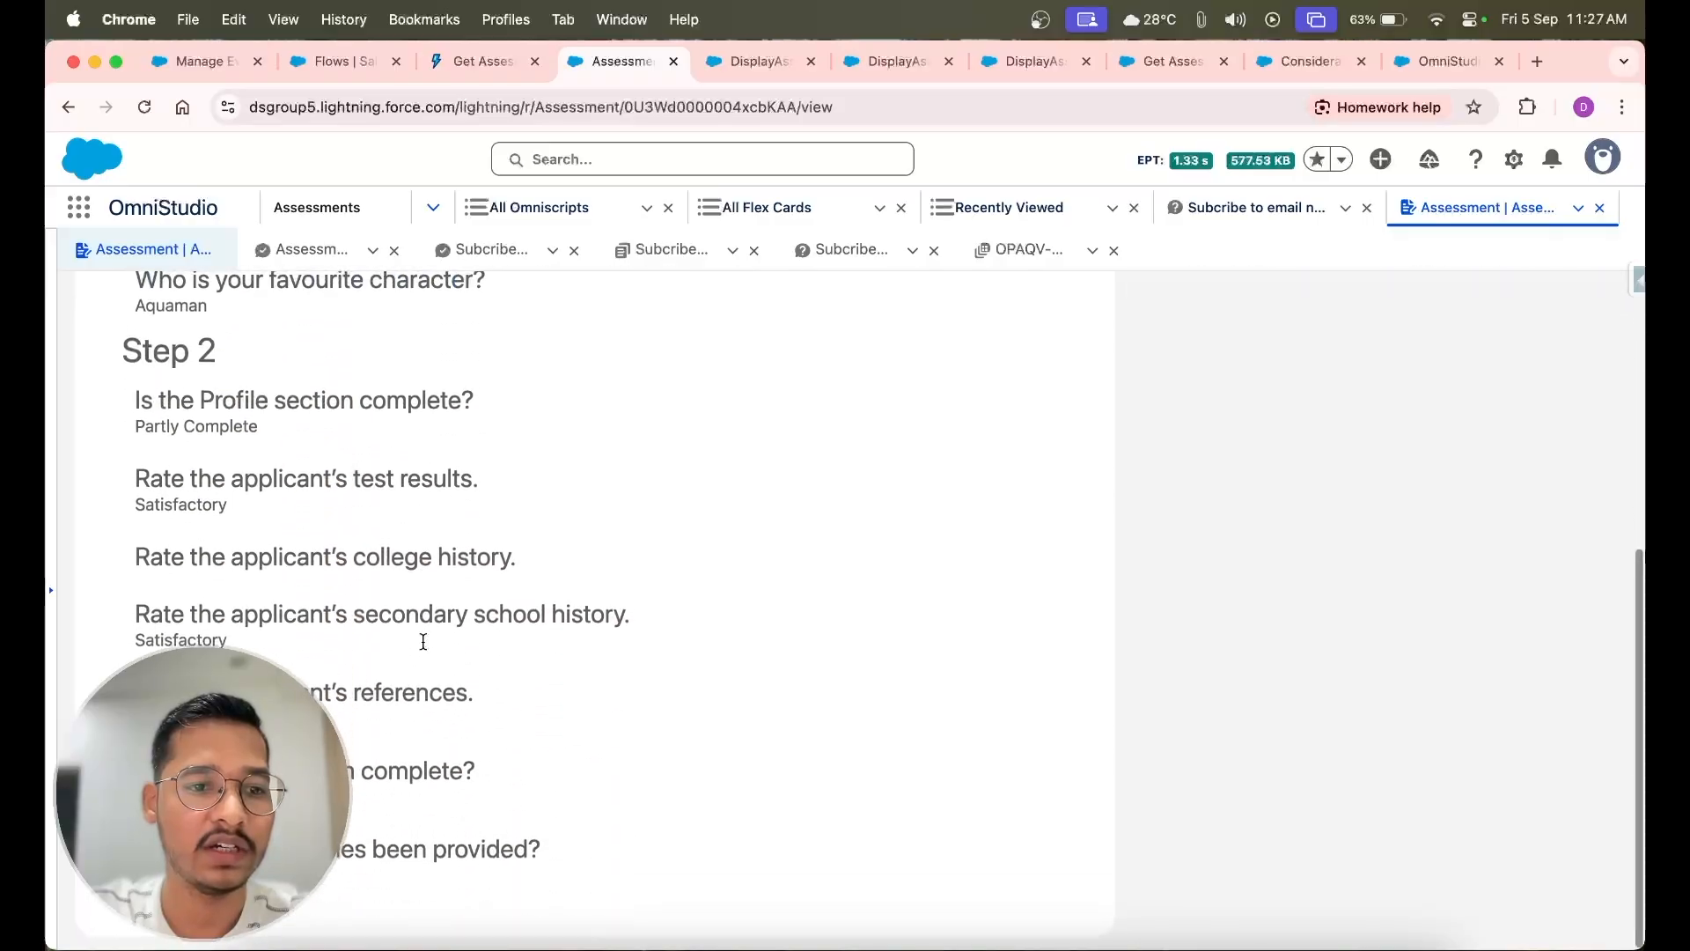
pyautogui.scroll(2, 423, 644)
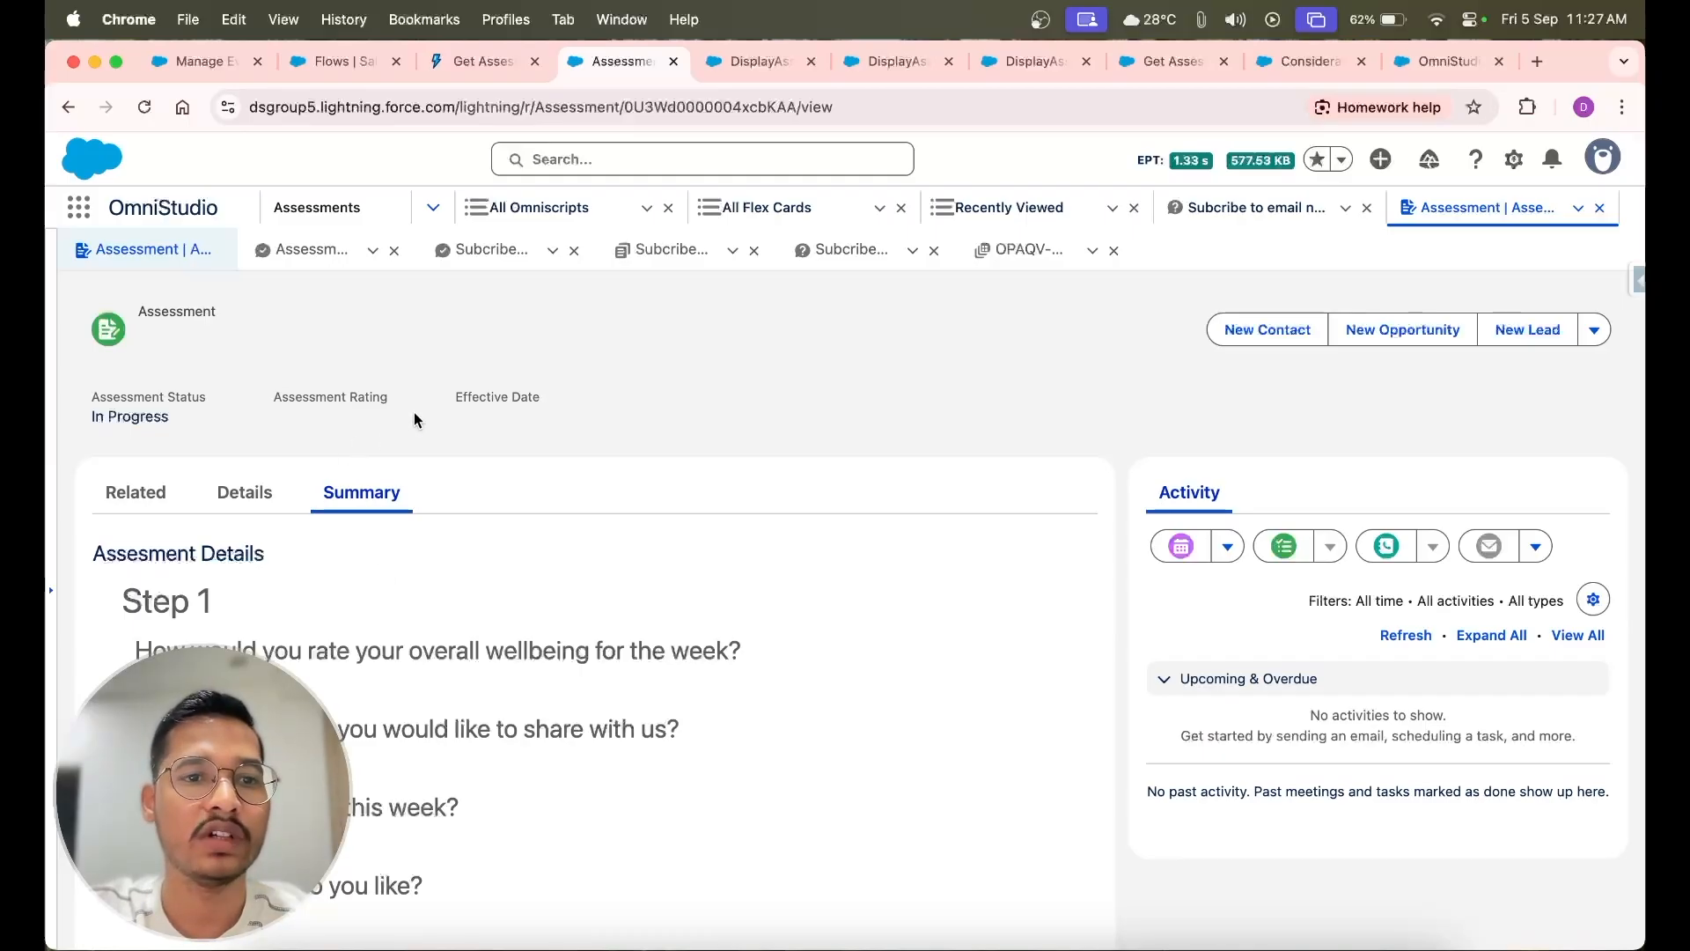
# Consult the Get Assessment Response Summary documentation and compare it with the record's summary of Step 1 and Step 2 responses
pyautogui.click(461, 61)
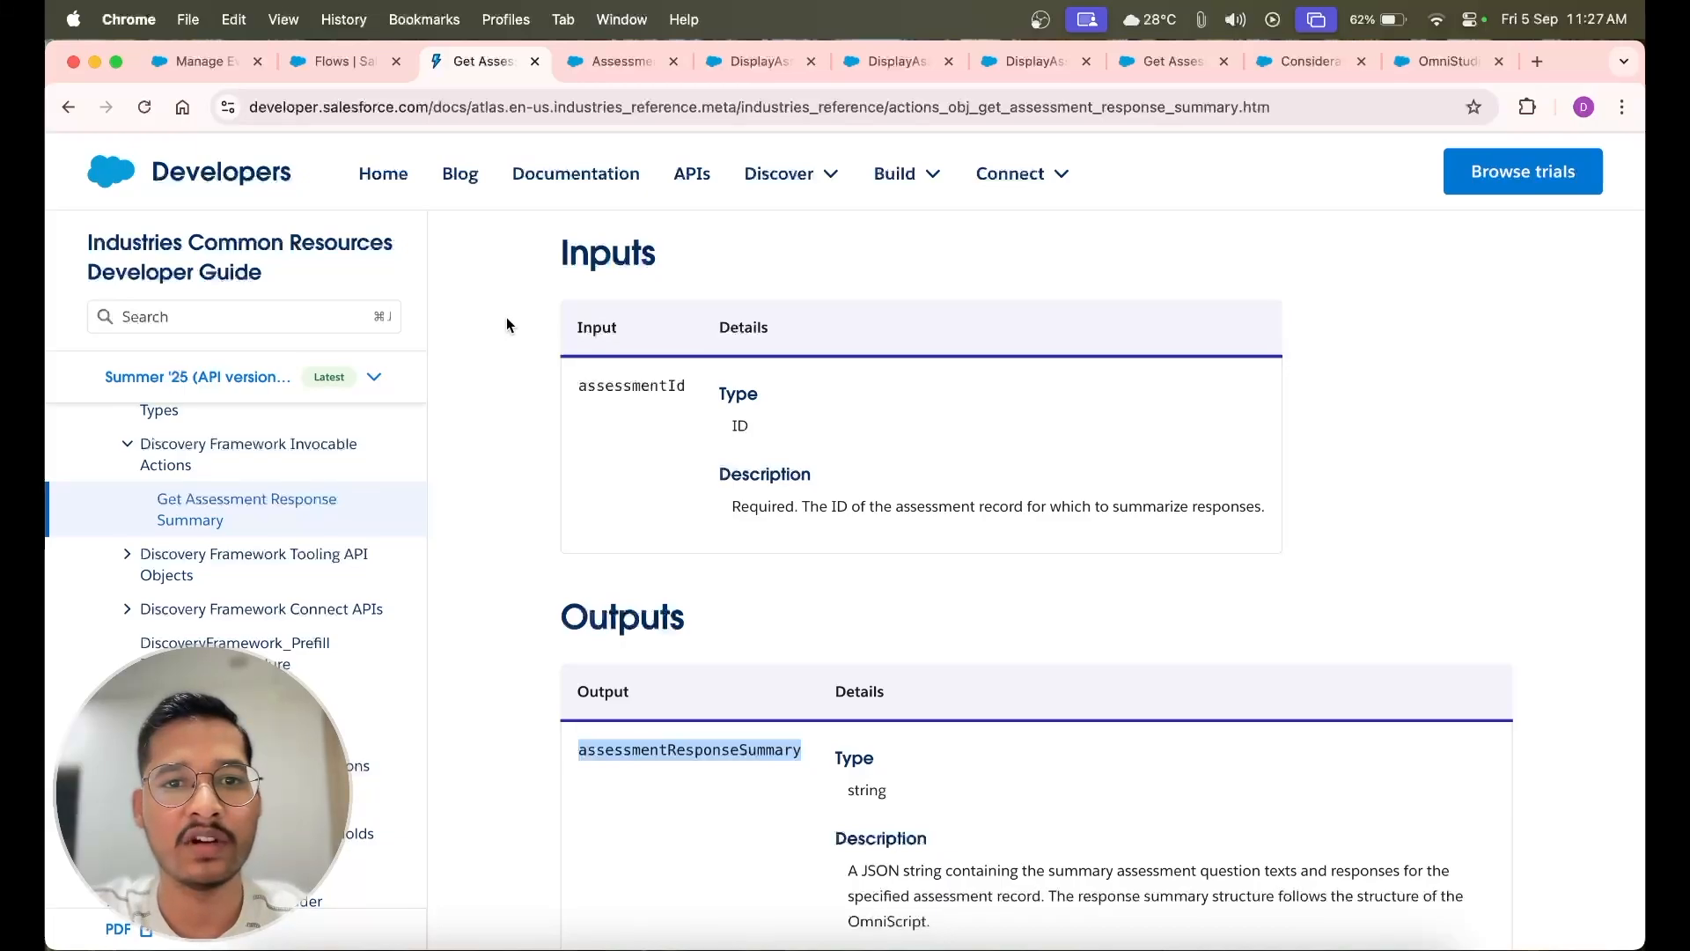
pyautogui.scroll(10, 507, 325)
pyautogui.click(606, 60)
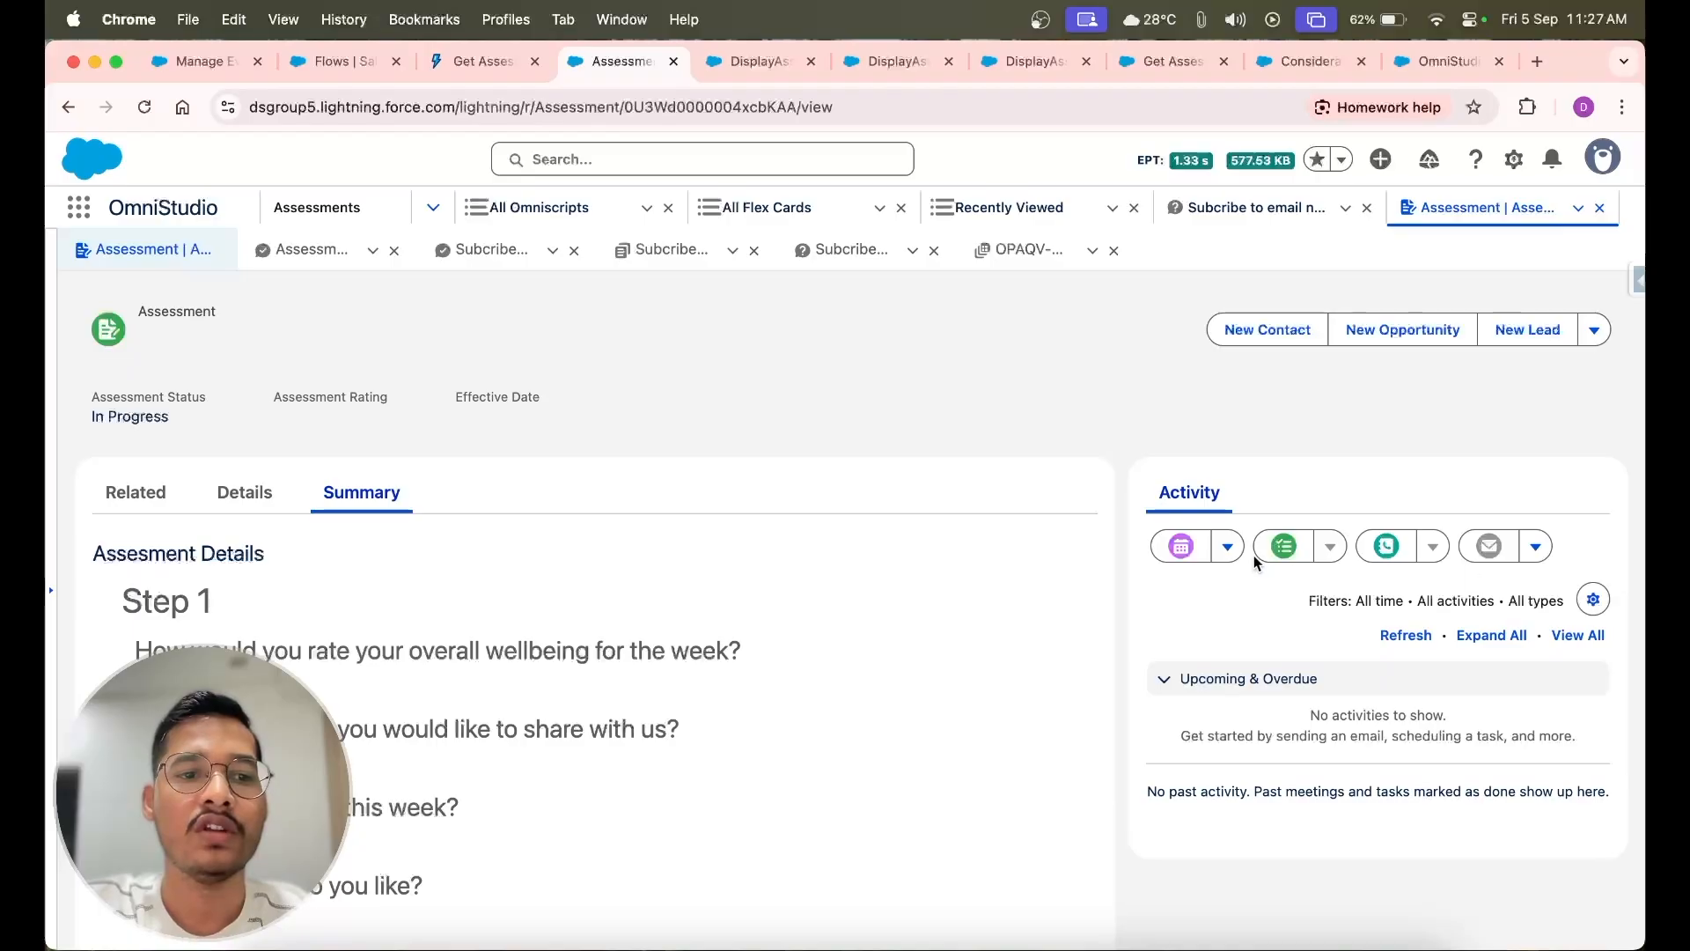
pyautogui.scroll(-3, 762, 427)
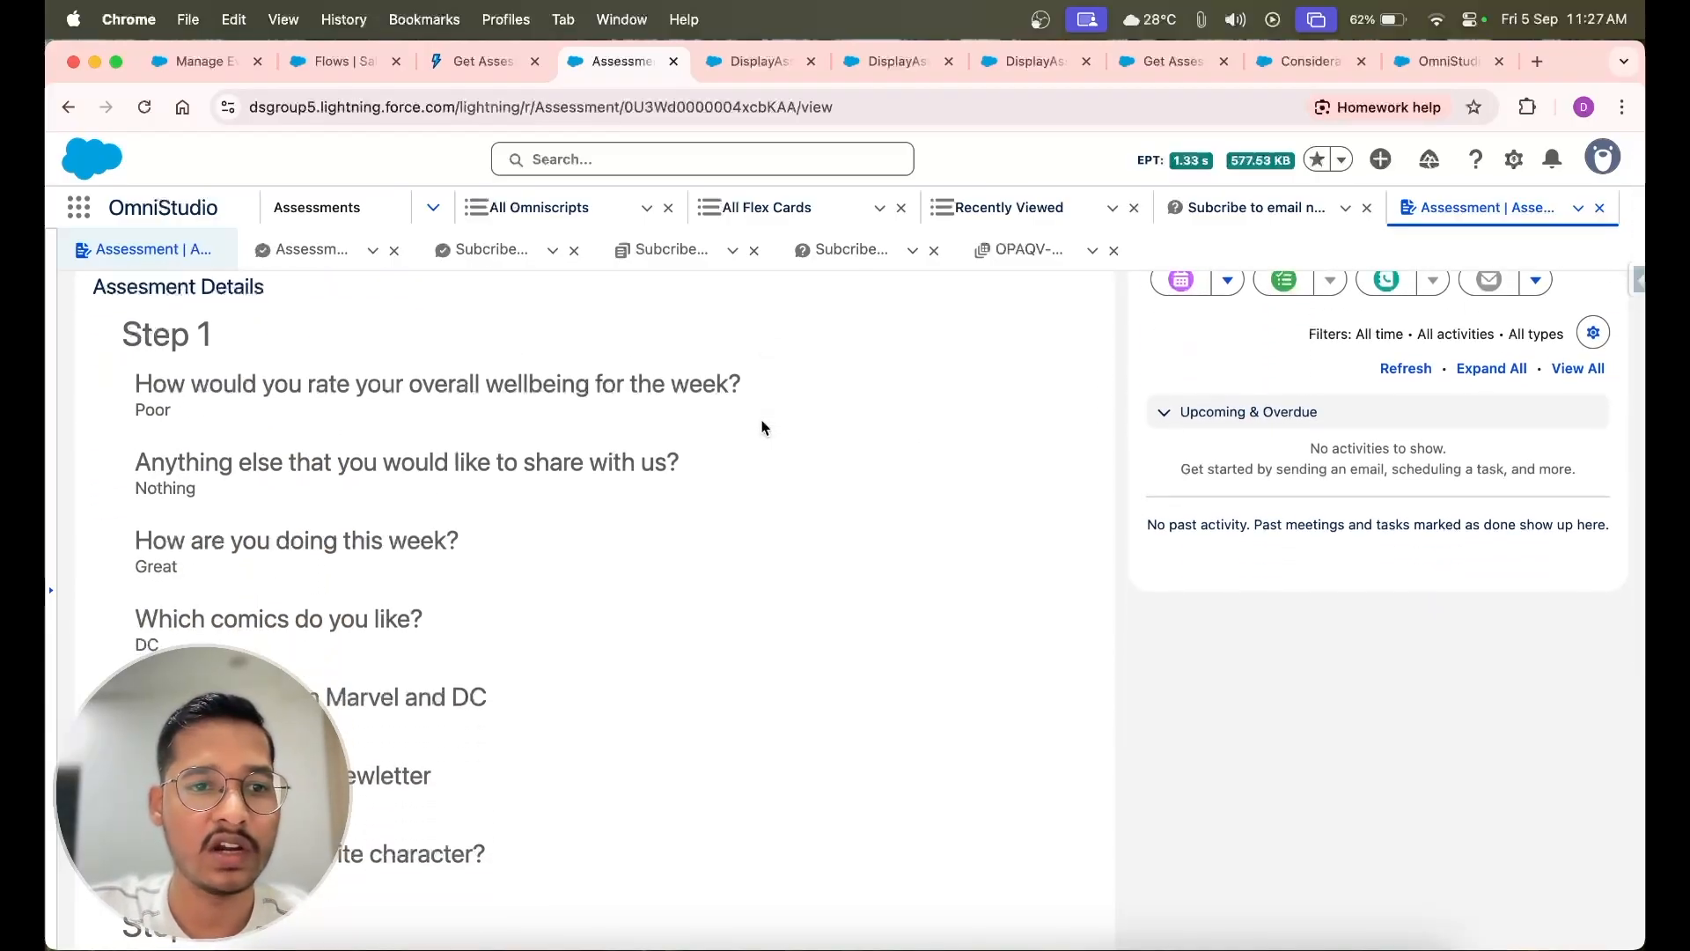
pyautogui.scroll(-3, 762, 428)
pyautogui.scroll(-3, 763, 428)
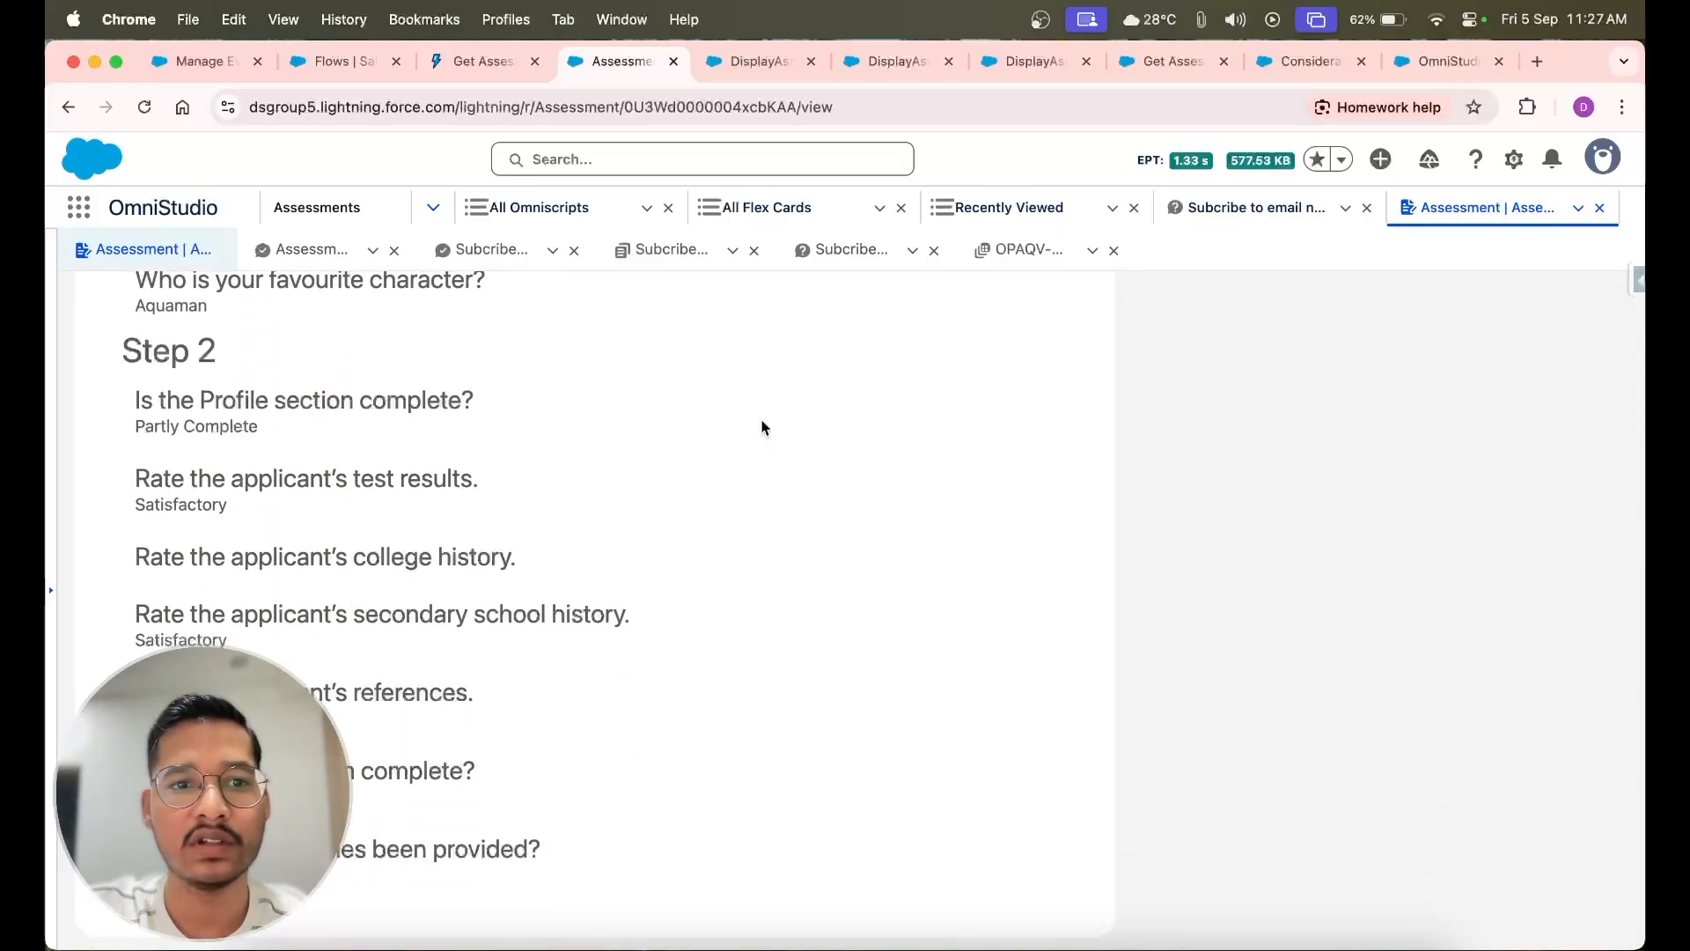
pyautogui.scroll(10, 762, 428)
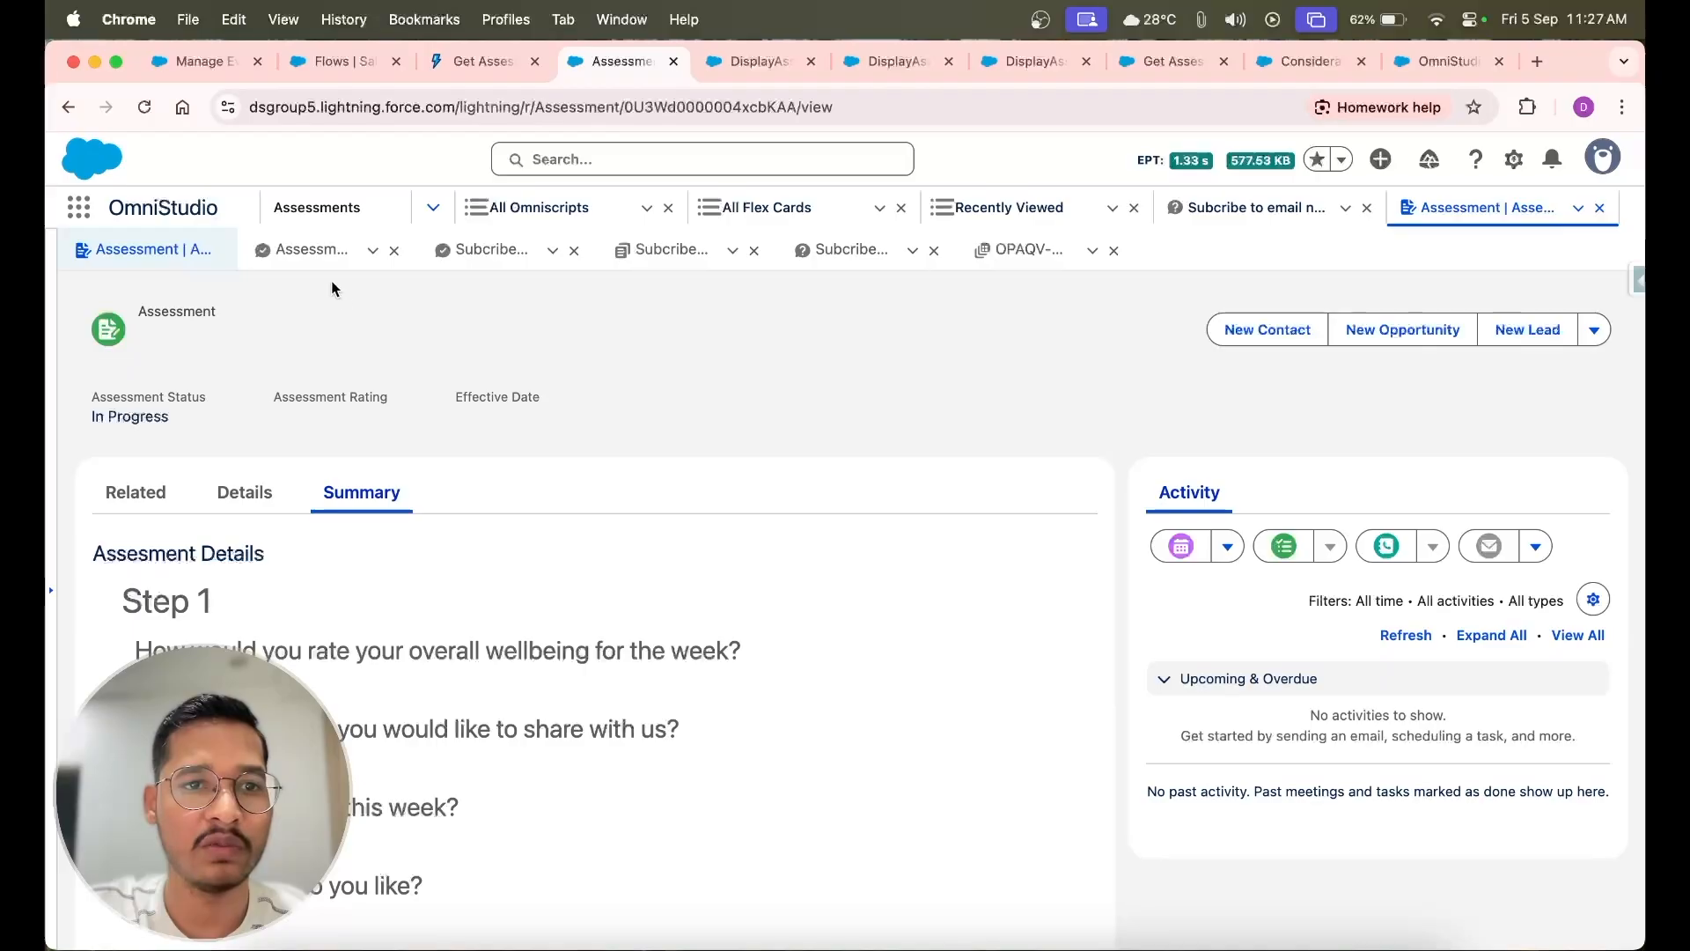
# Open the Basic Questionnaires and Demo Discovery Framework assessments from the All Assessments list and compare their summaries
pyautogui.click(341, 211)
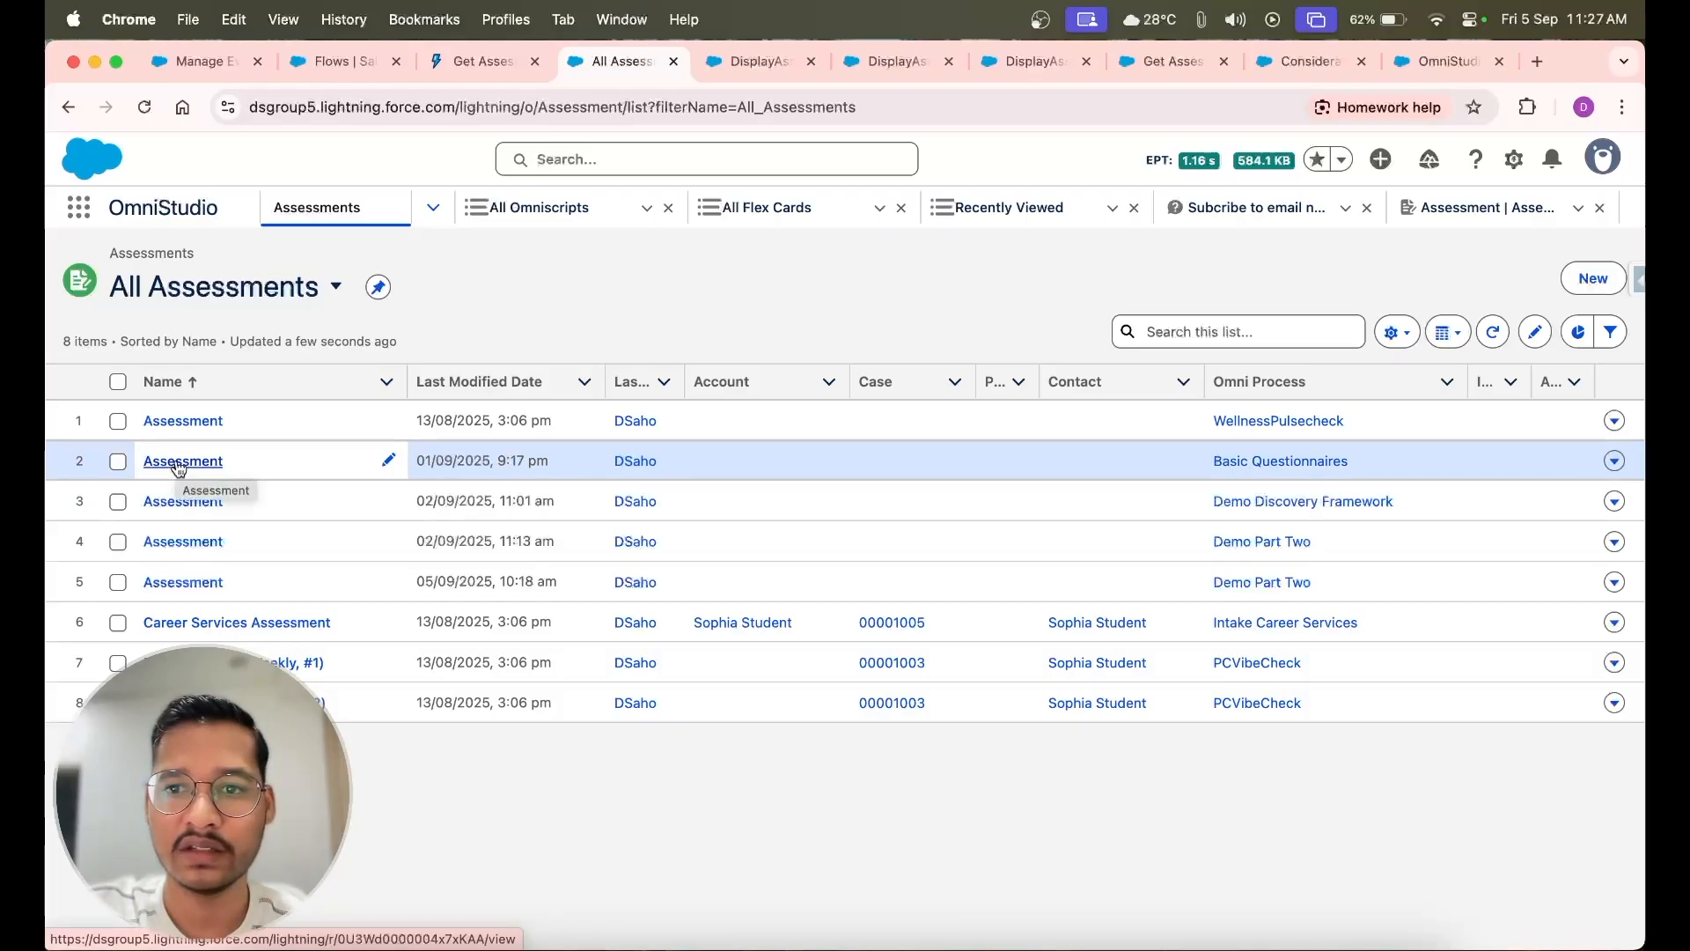
pyautogui.click(177, 465)
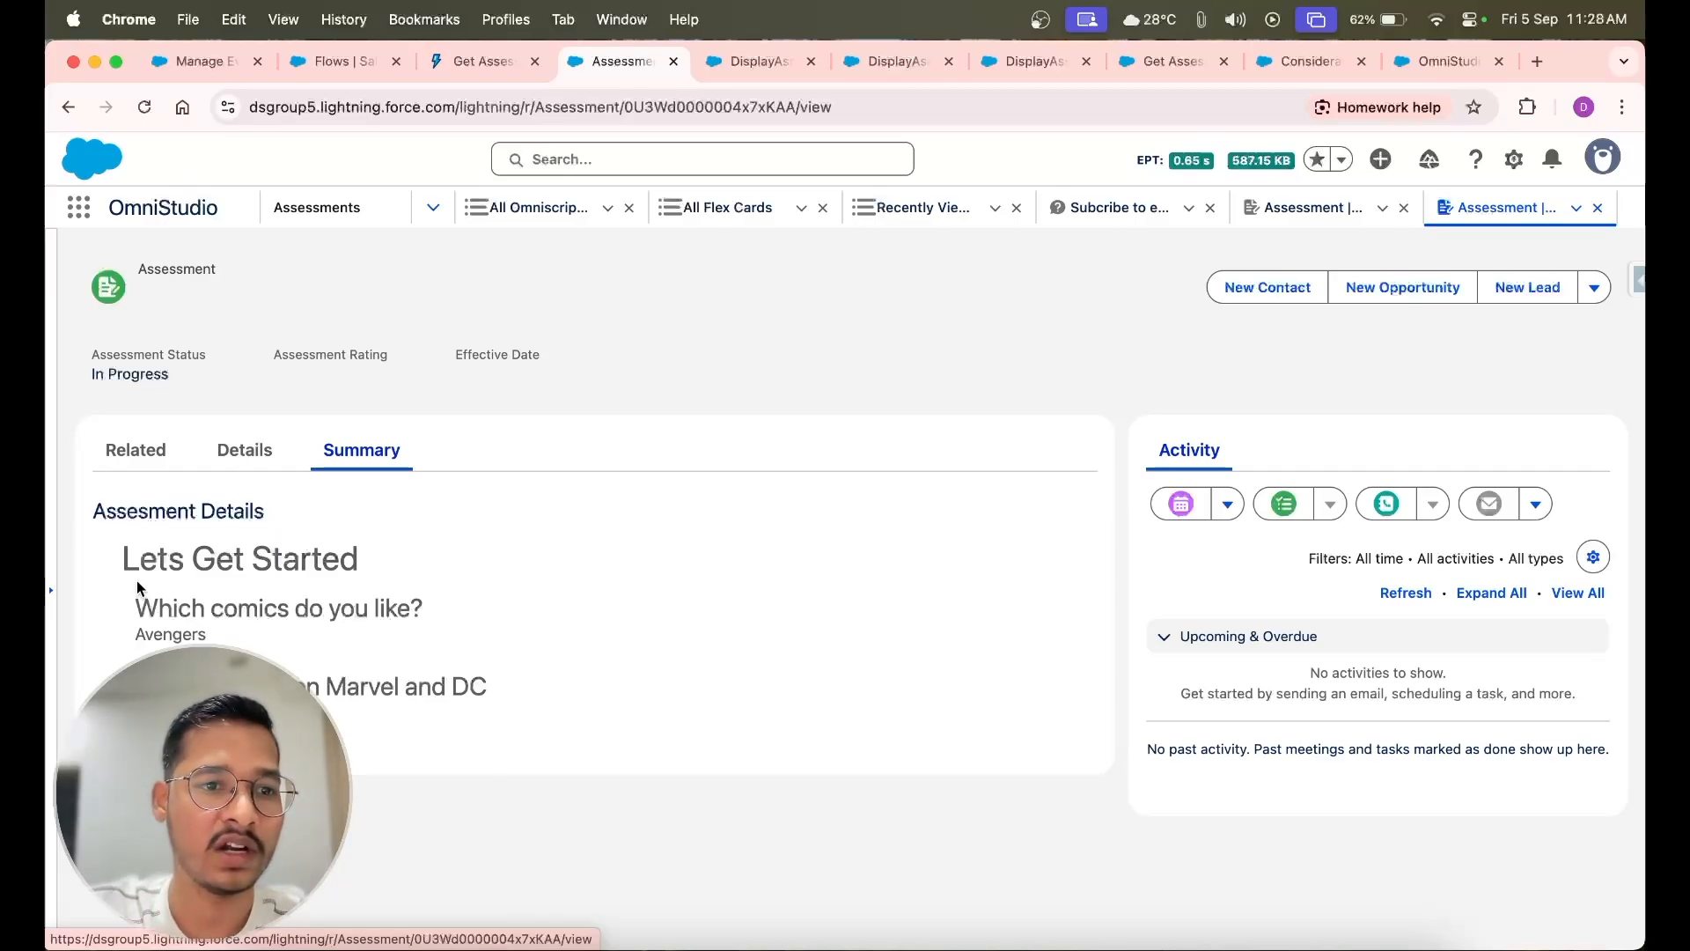
pyautogui.click(325, 216)
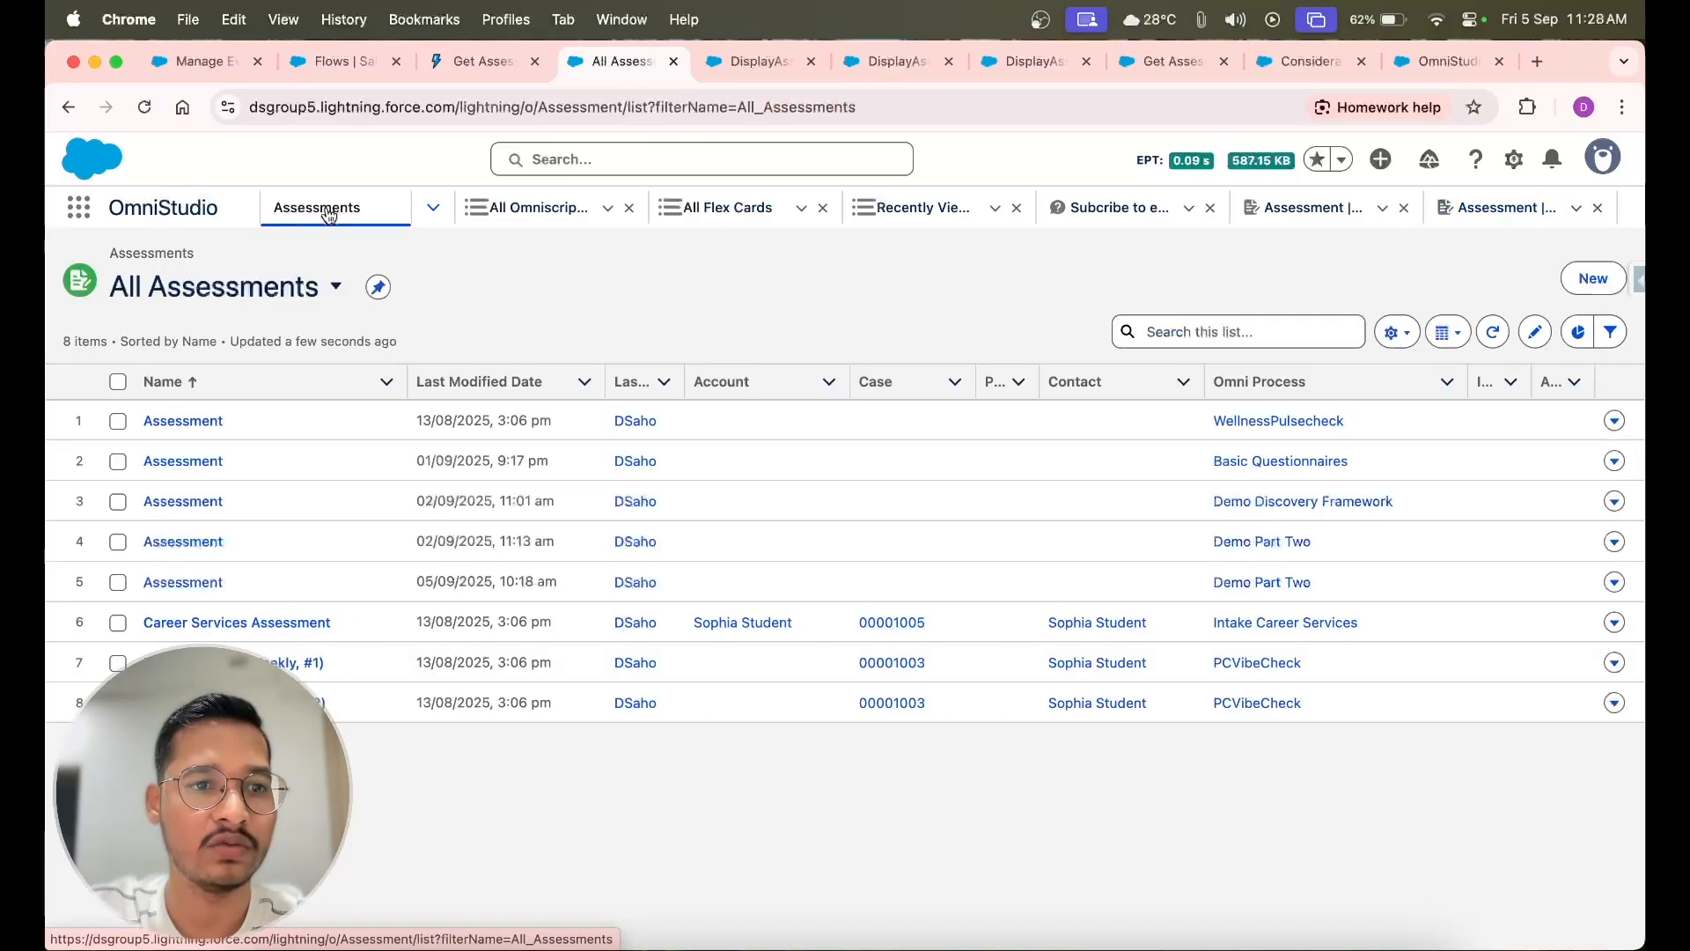
pyautogui.click(181, 503)
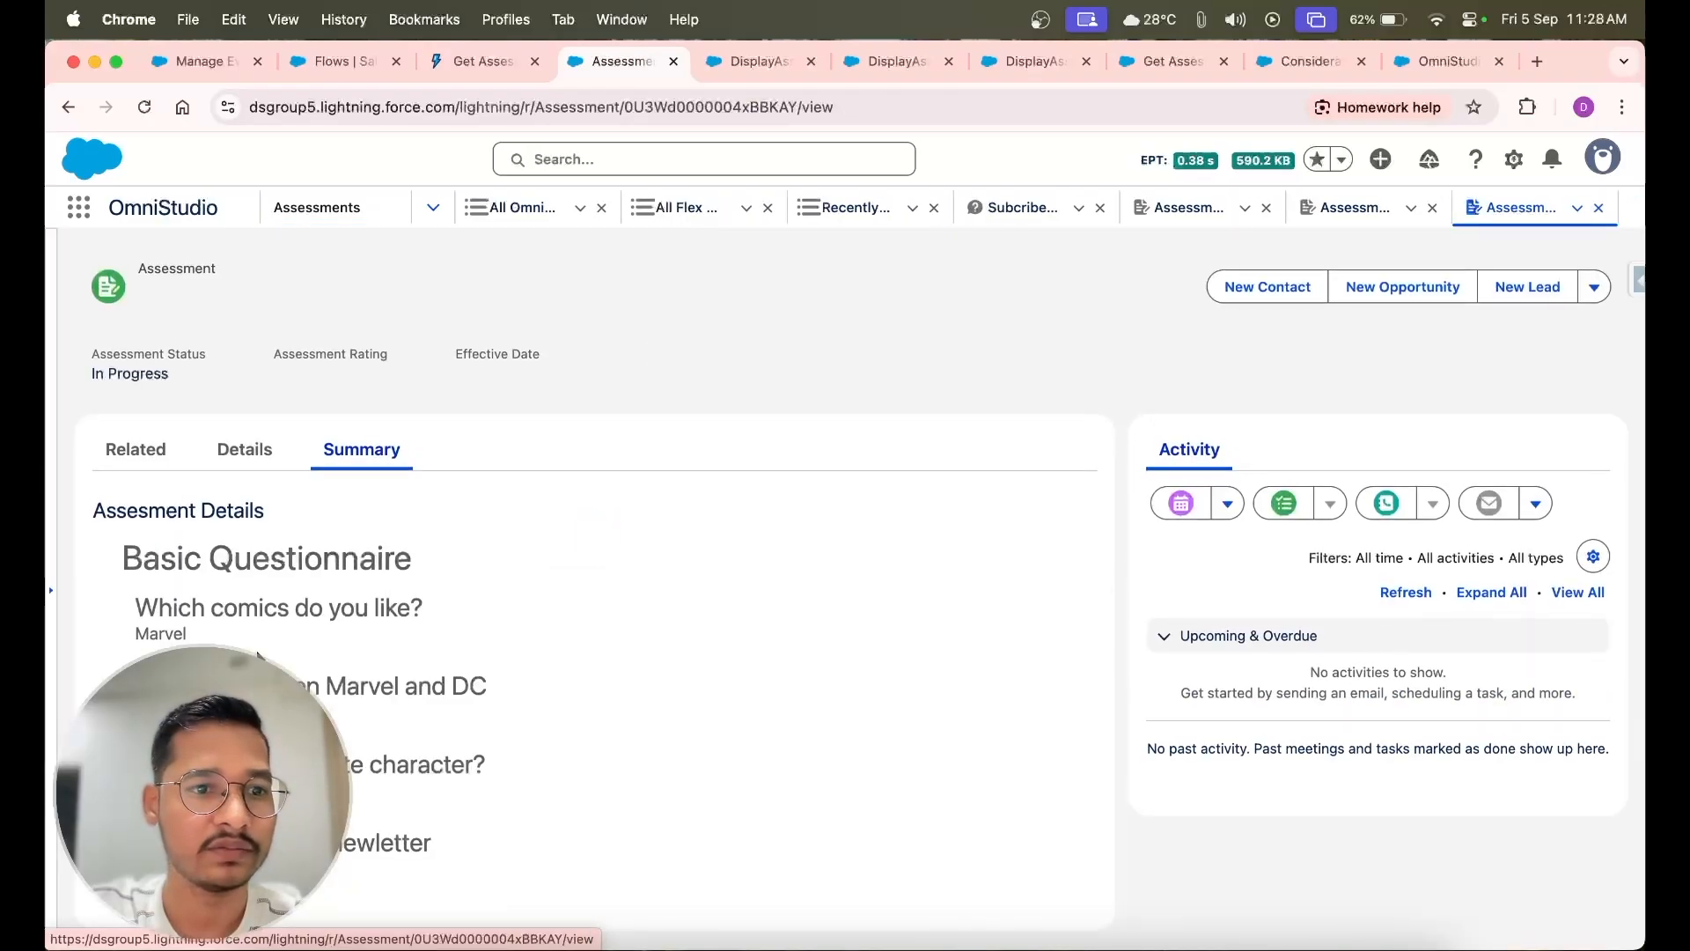
pyautogui.click(1351, 212)
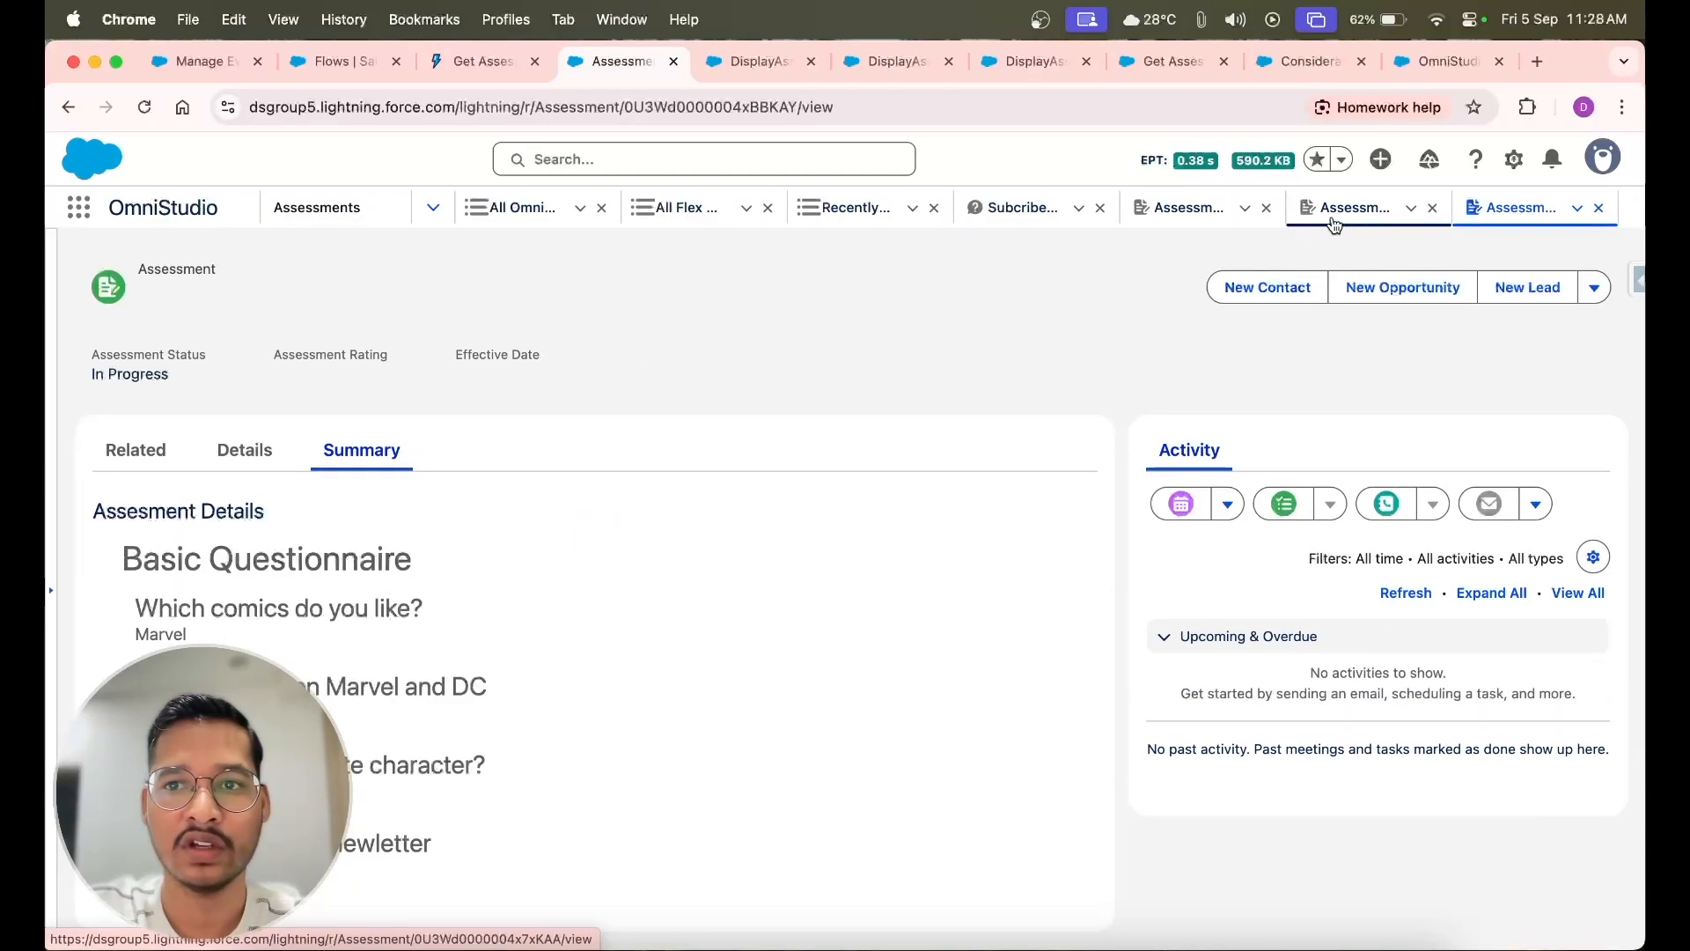
# Go back to the original assessment with Step 1 and Step 2 and examine its complete response summary
pyautogui.click(1188, 207)
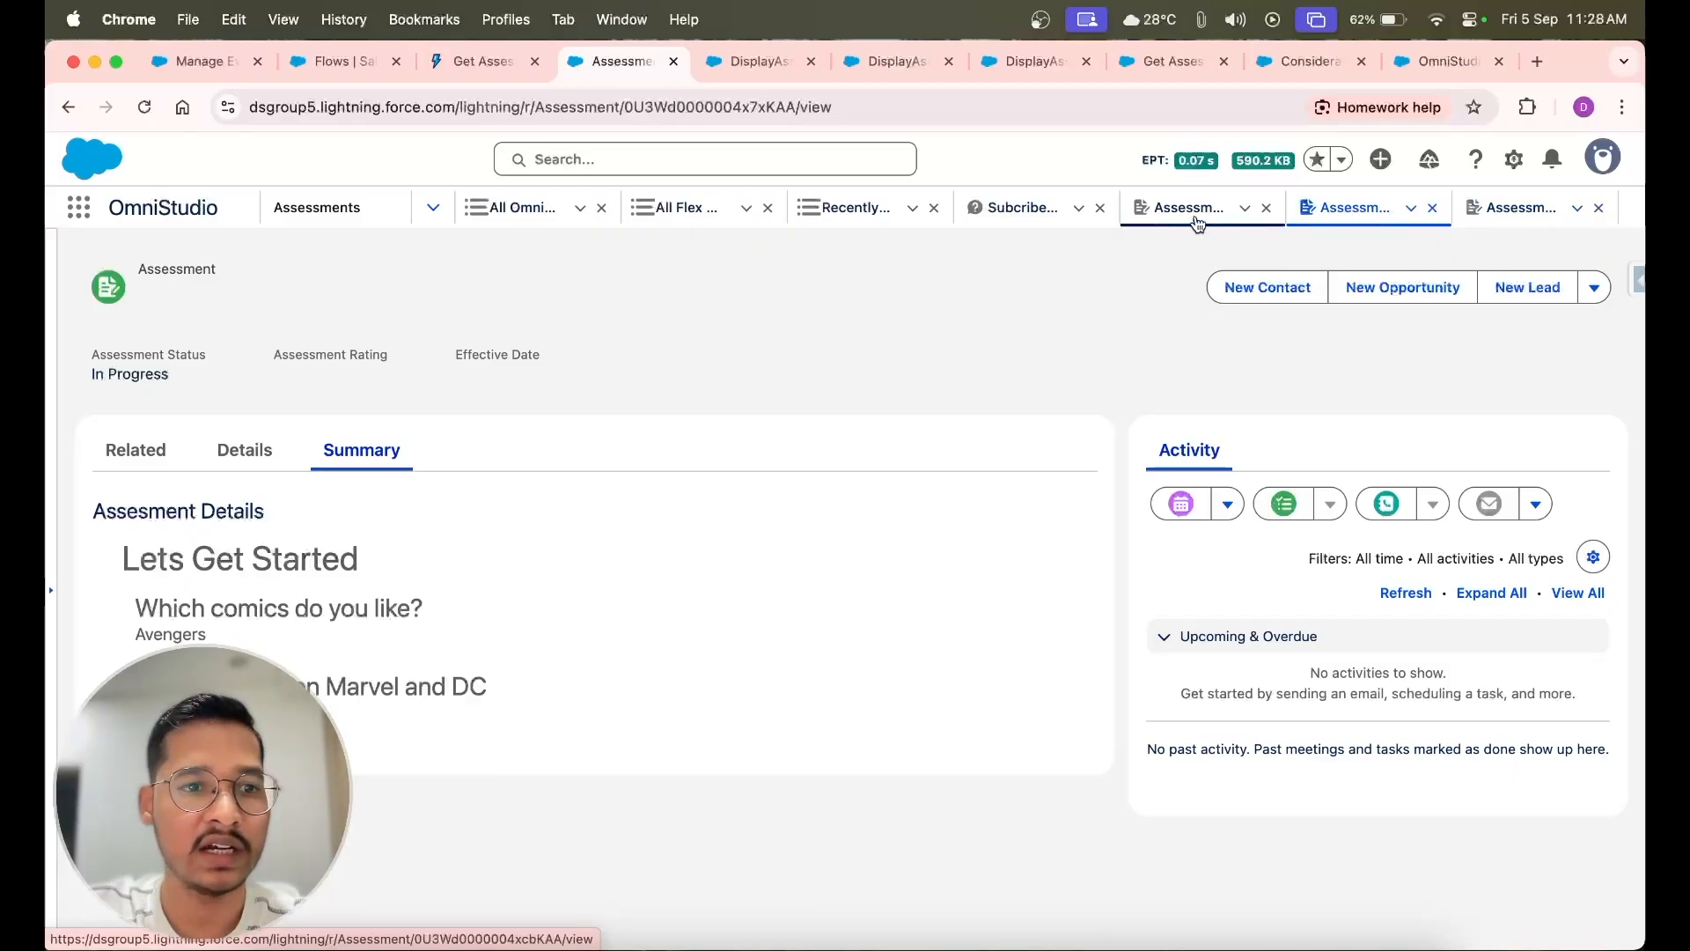
pyautogui.scroll(-3, 417, 755)
pyautogui.scroll(-5, 417, 748)
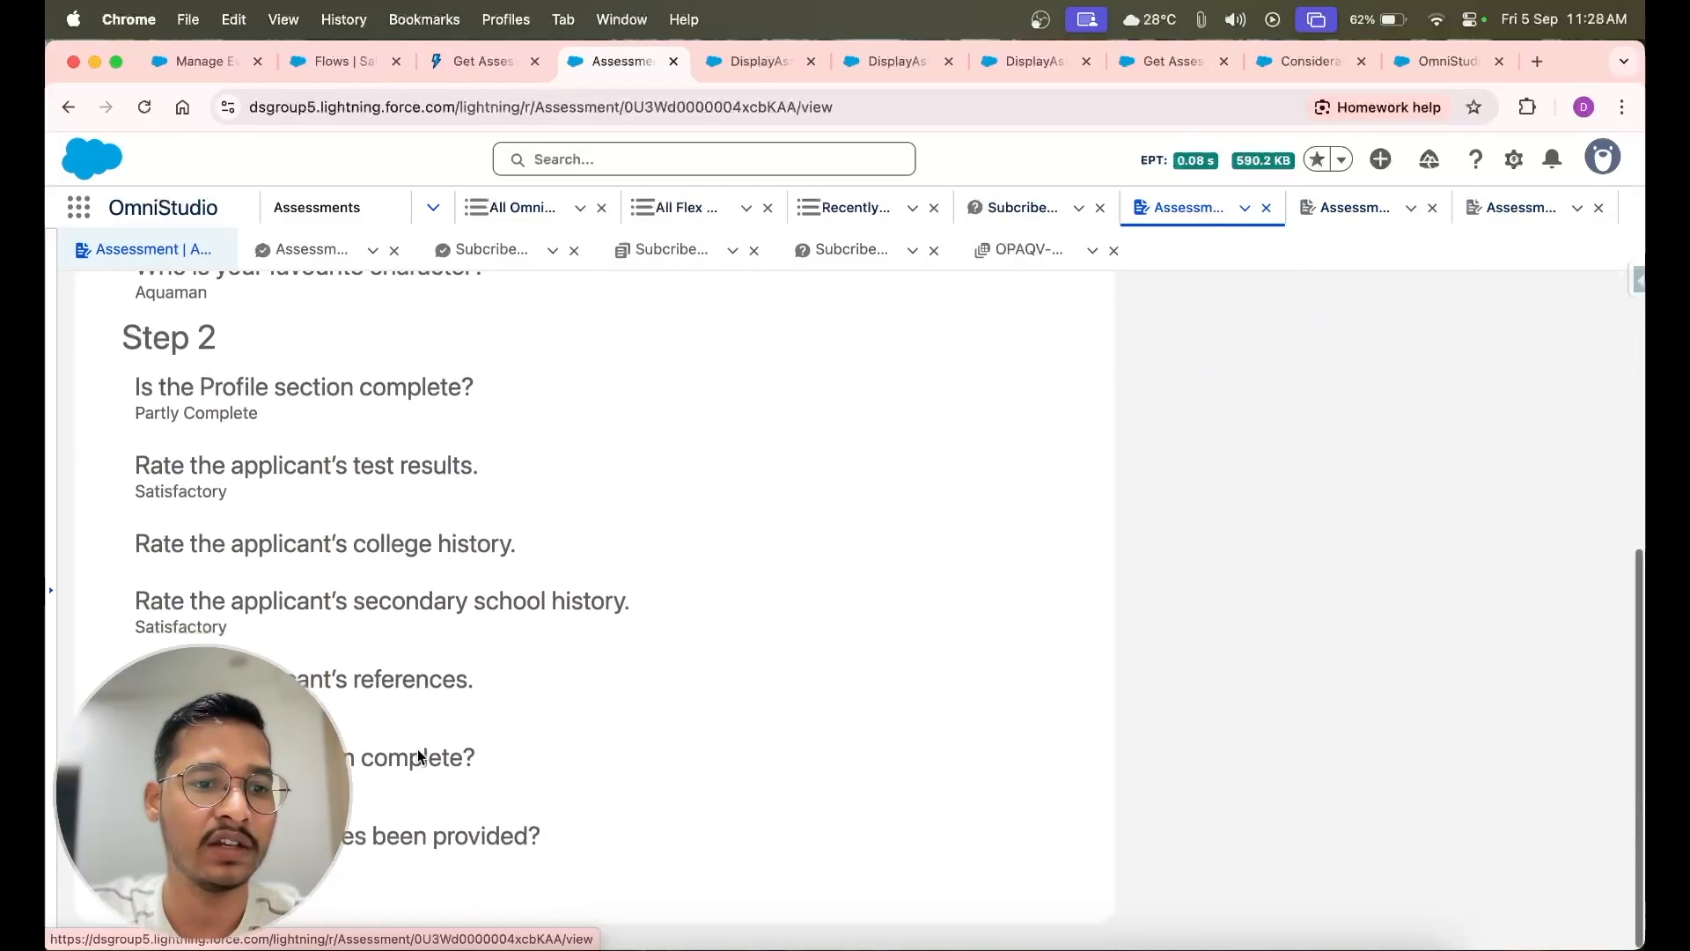
pyautogui.scroll(10, 418, 748)
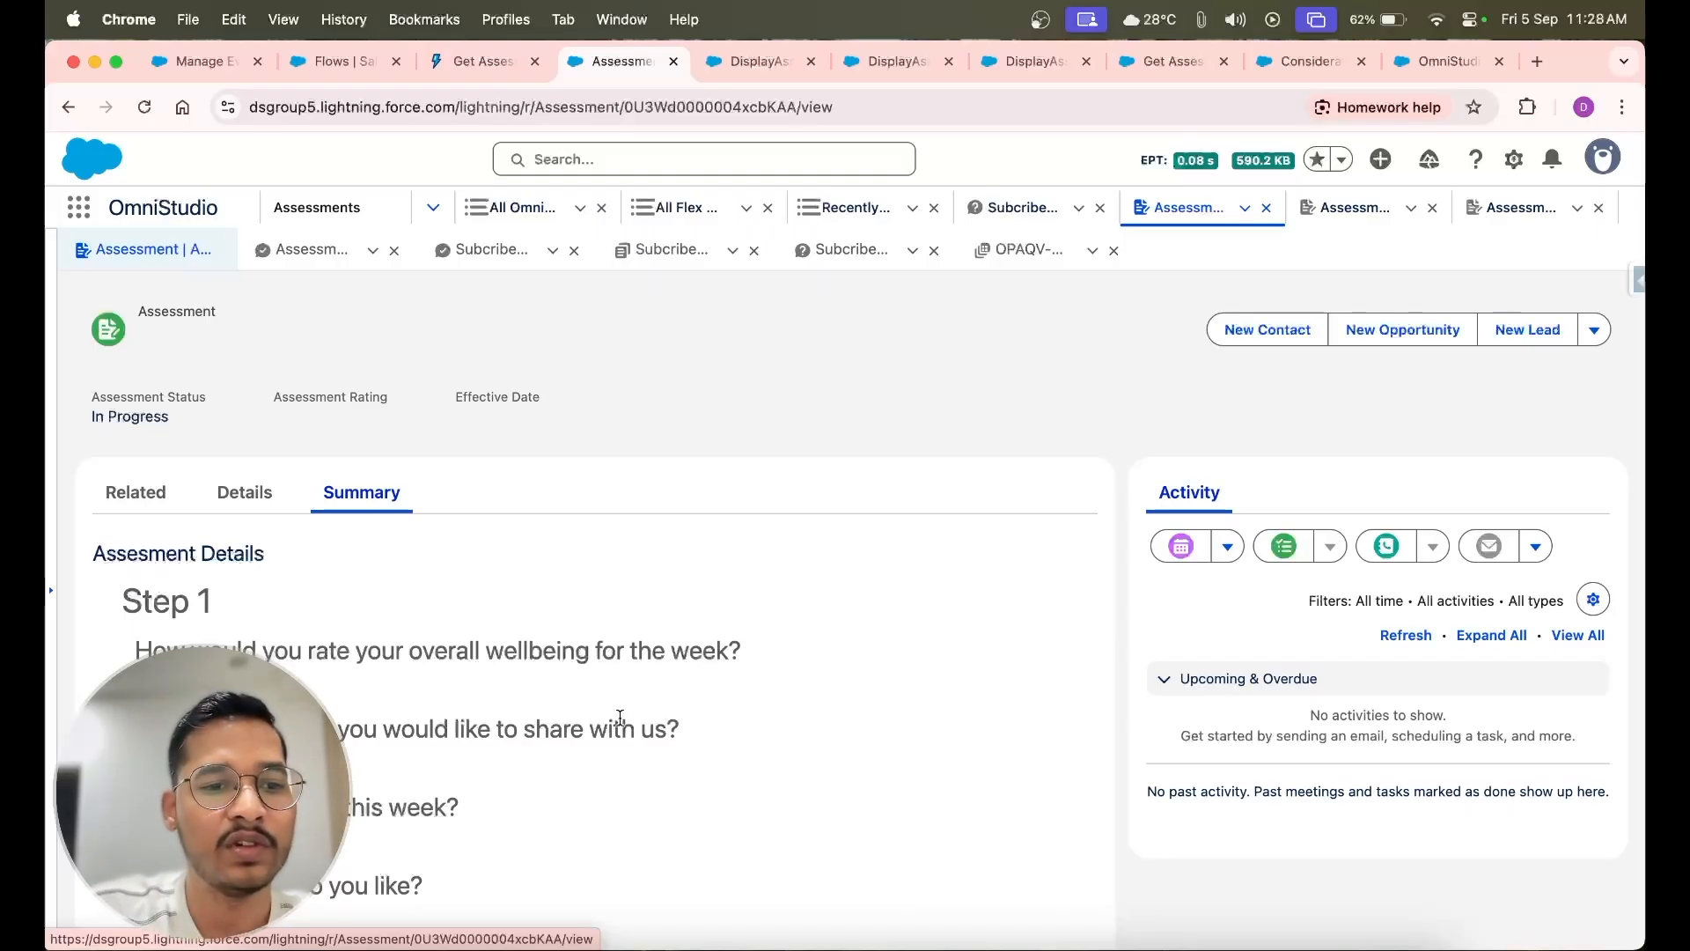
pyautogui.scroll(-5, 631, 715)
pyautogui.scroll(-4, 620, 717)
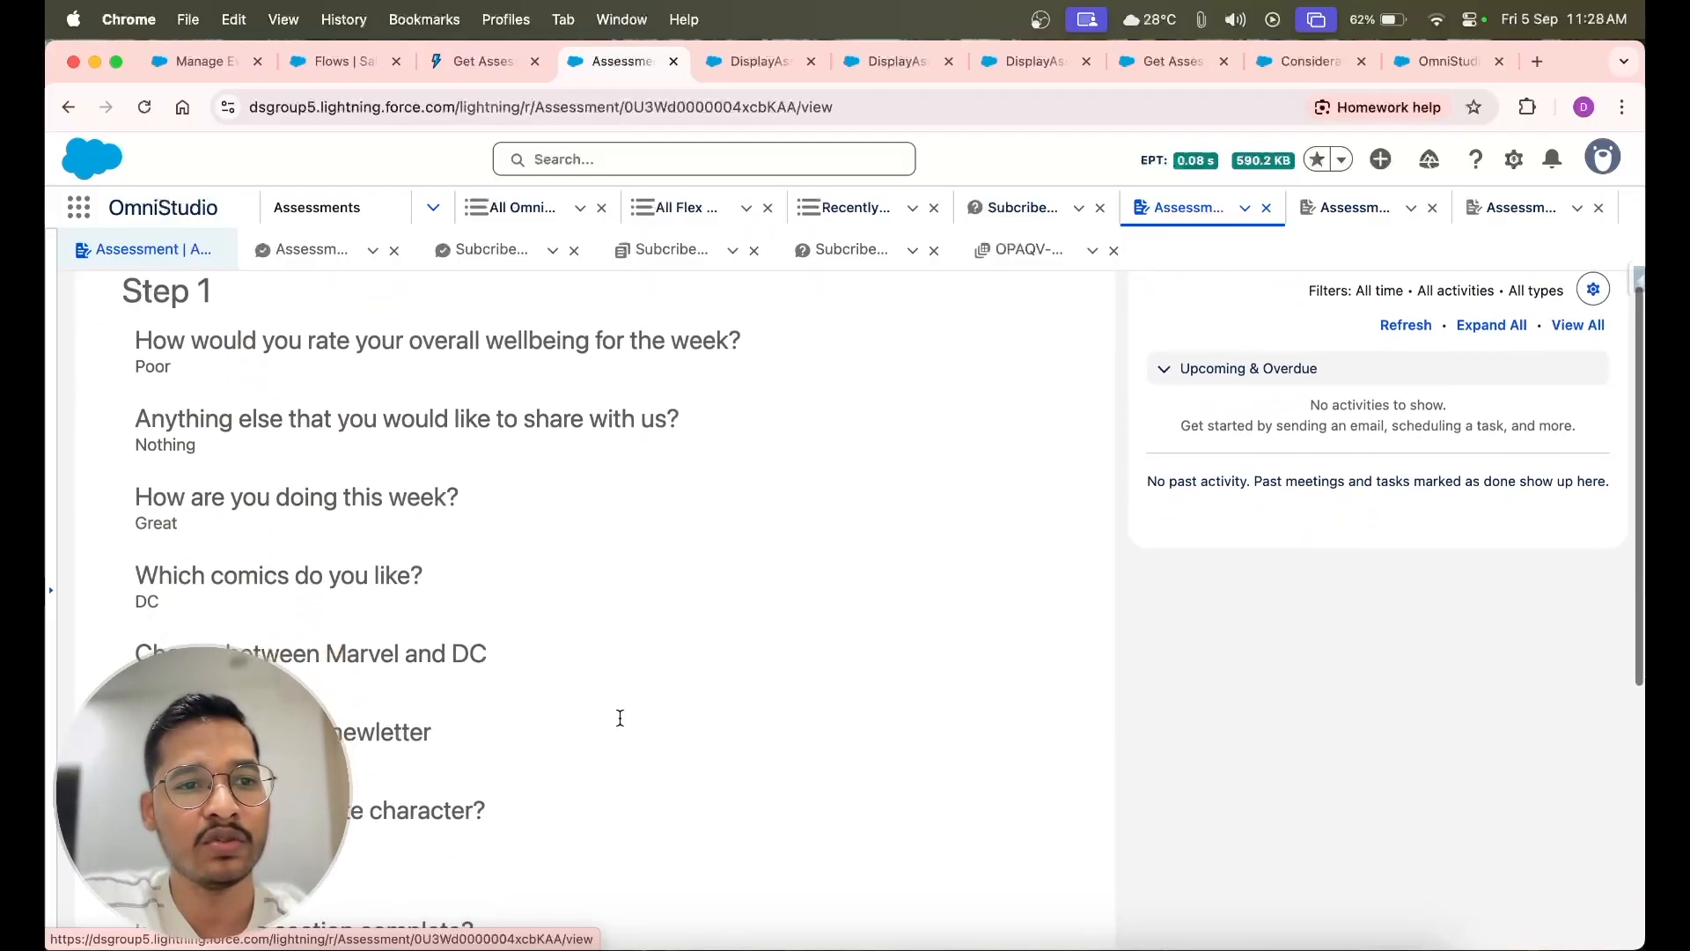
pyautogui.scroll(-5, 620, 726)
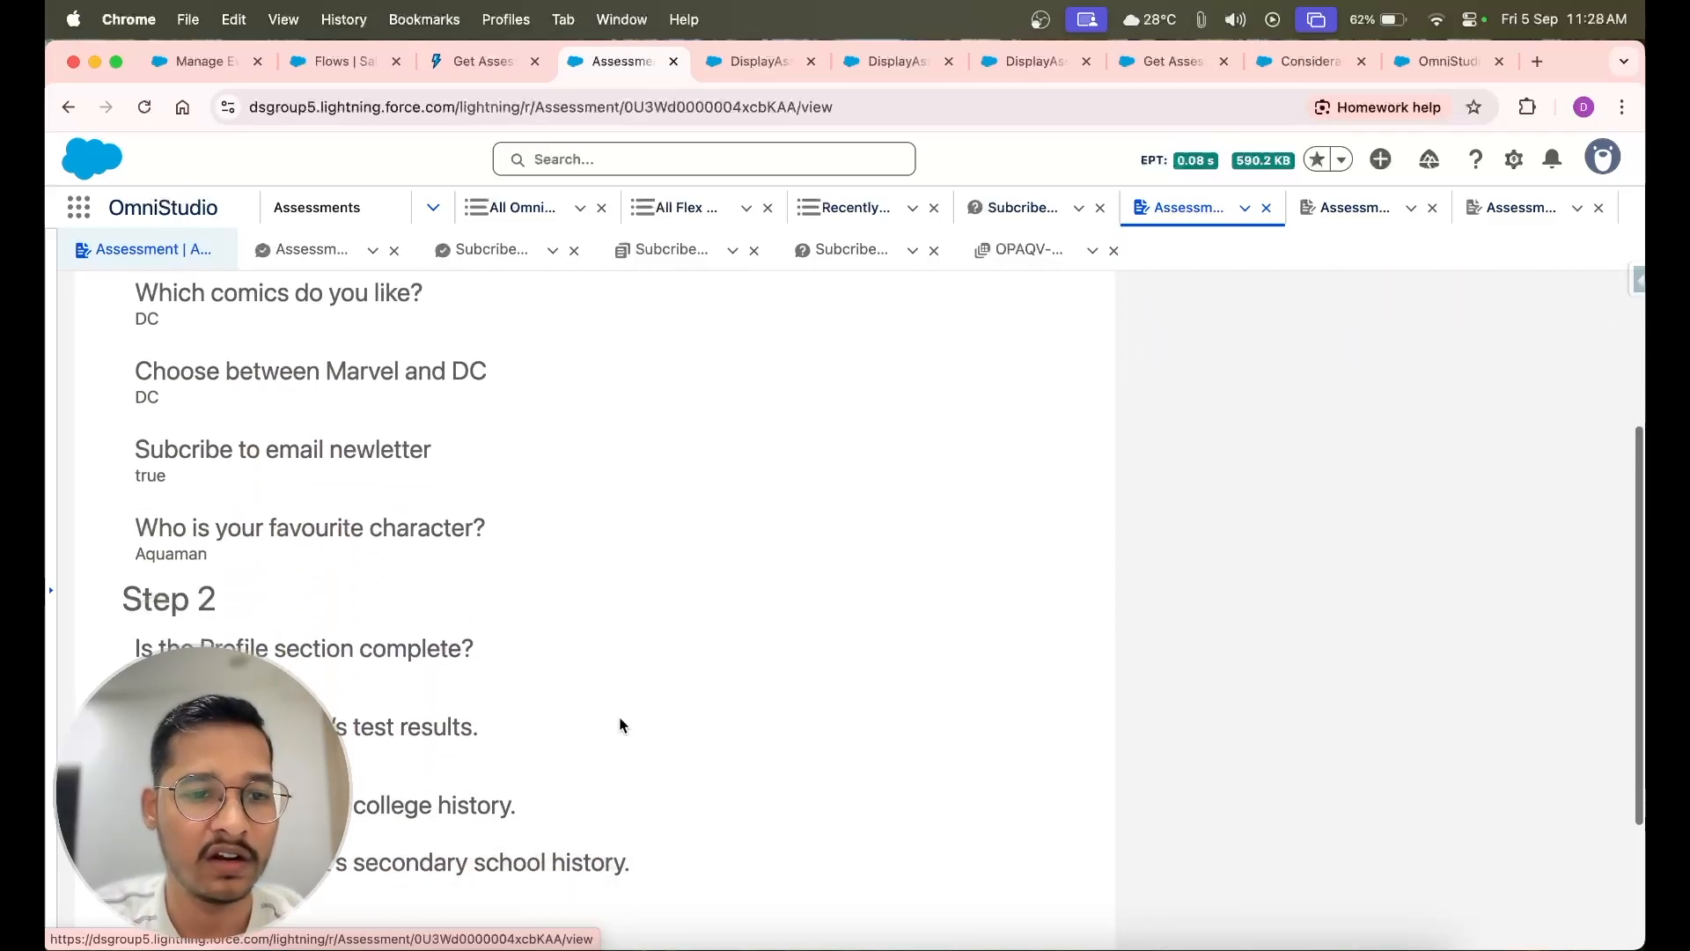
pyautogui.scroll(3, 620, 725)
pyautogui.scroll(10, 620, 725)
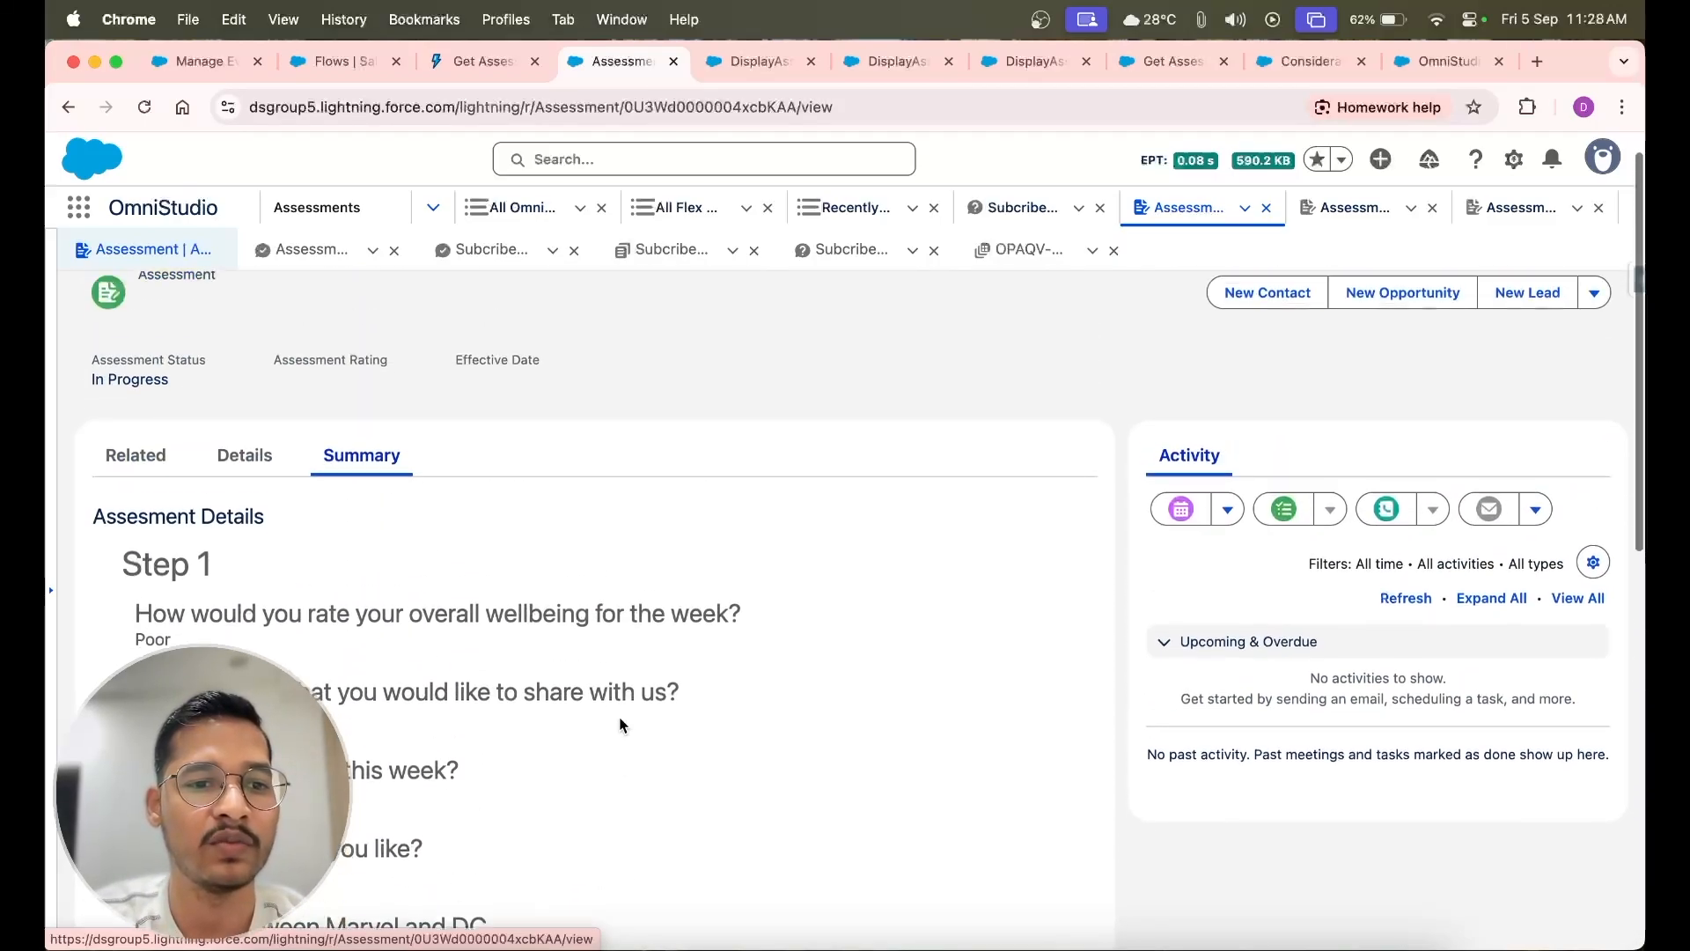
pyautogui.scroll(-1, 618, 713)
pyautogui.scroll(-2, 618, 709)
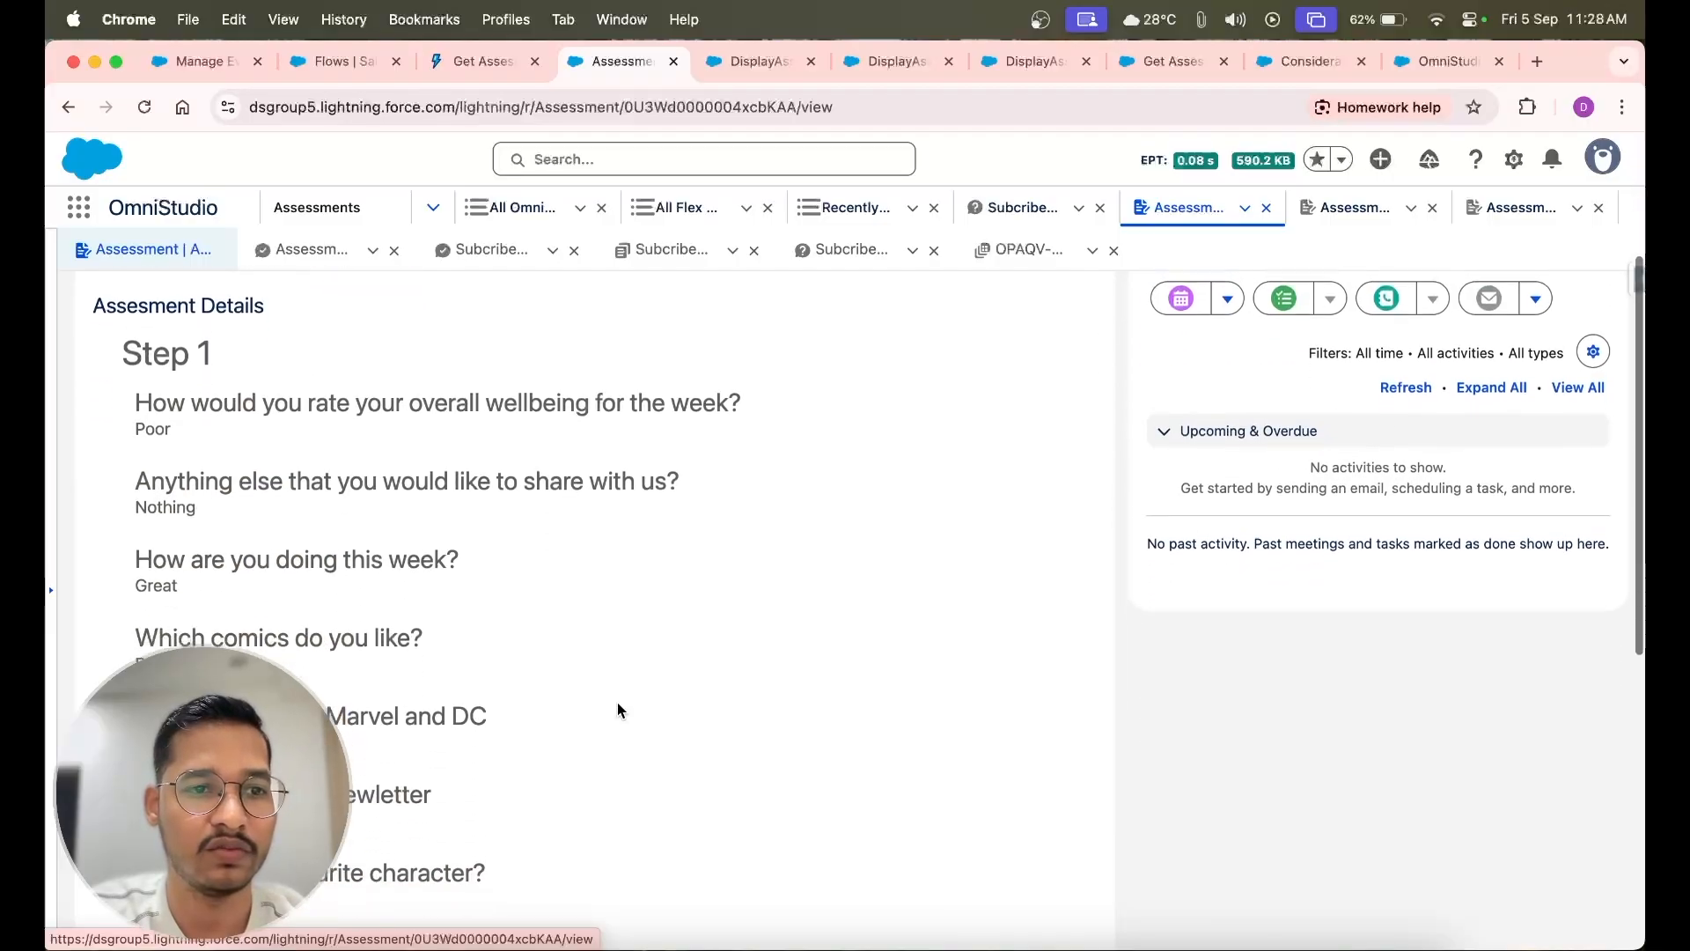